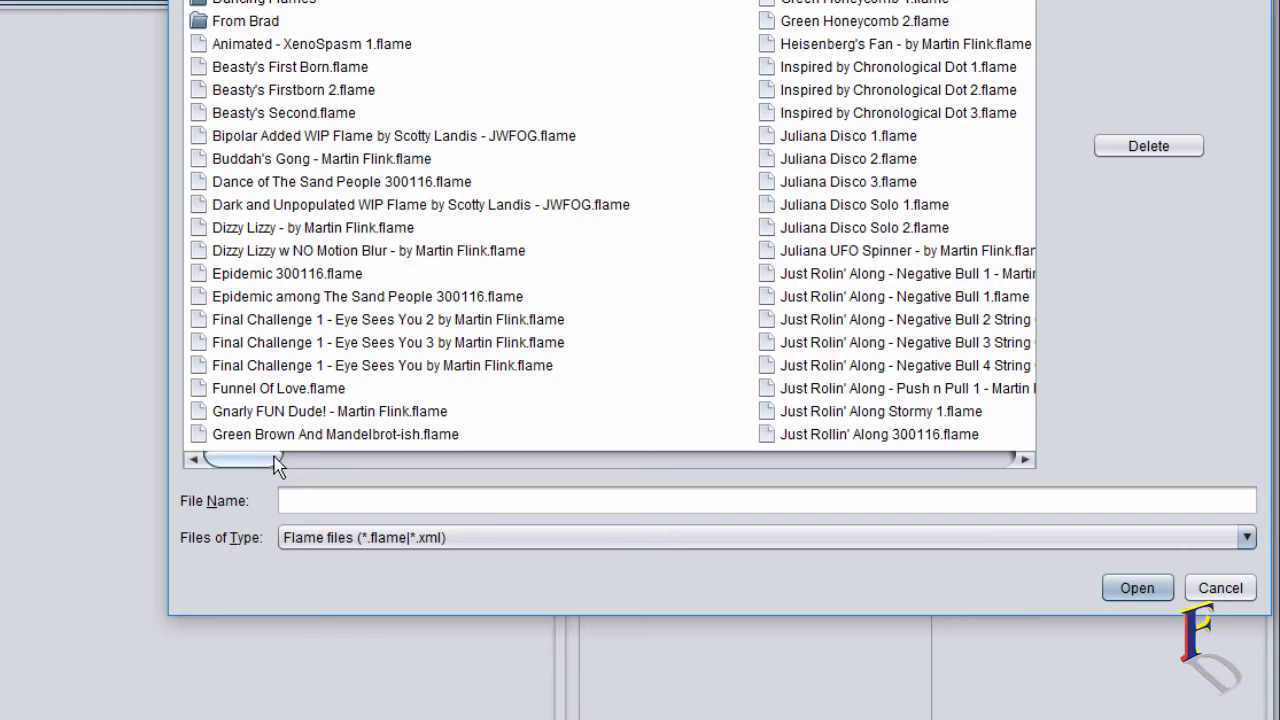
Add the Gnarly FUN Dude! flame file from disc to the flame pool and show its preview.
drag(277, 466, 250, 458)
click(270, 418)
double_click(270, 418)
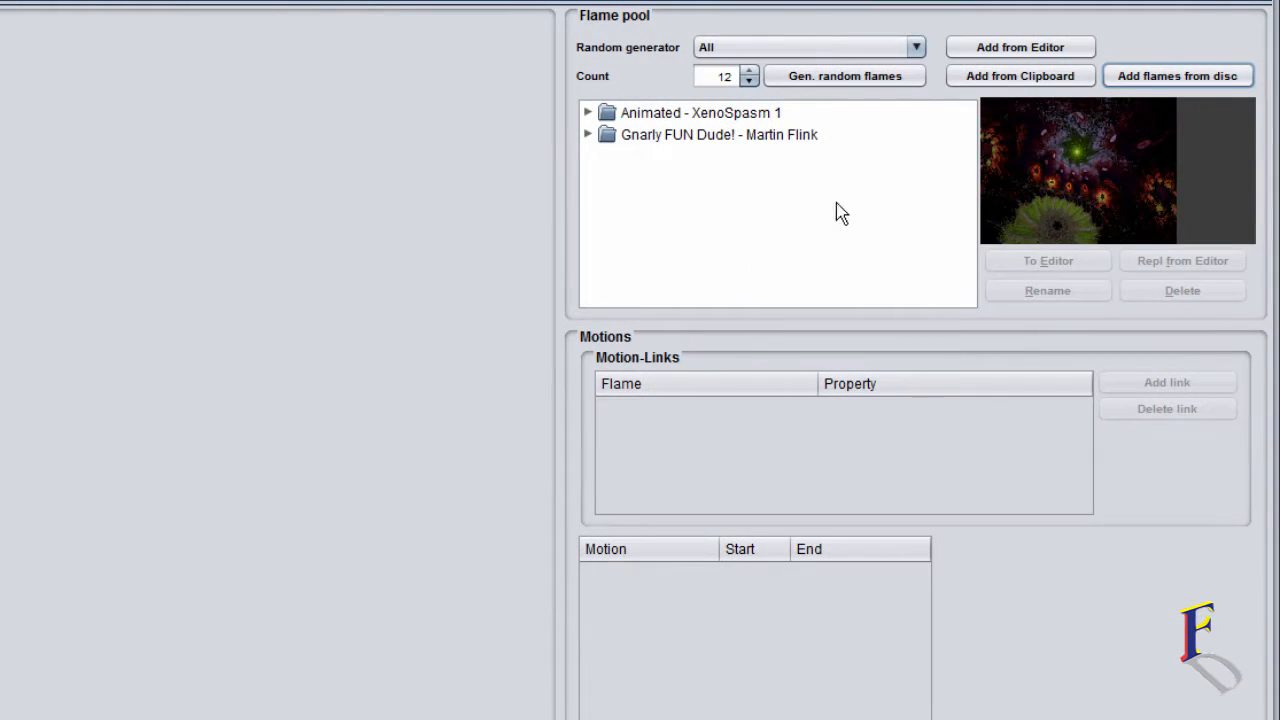
click(728, 143)
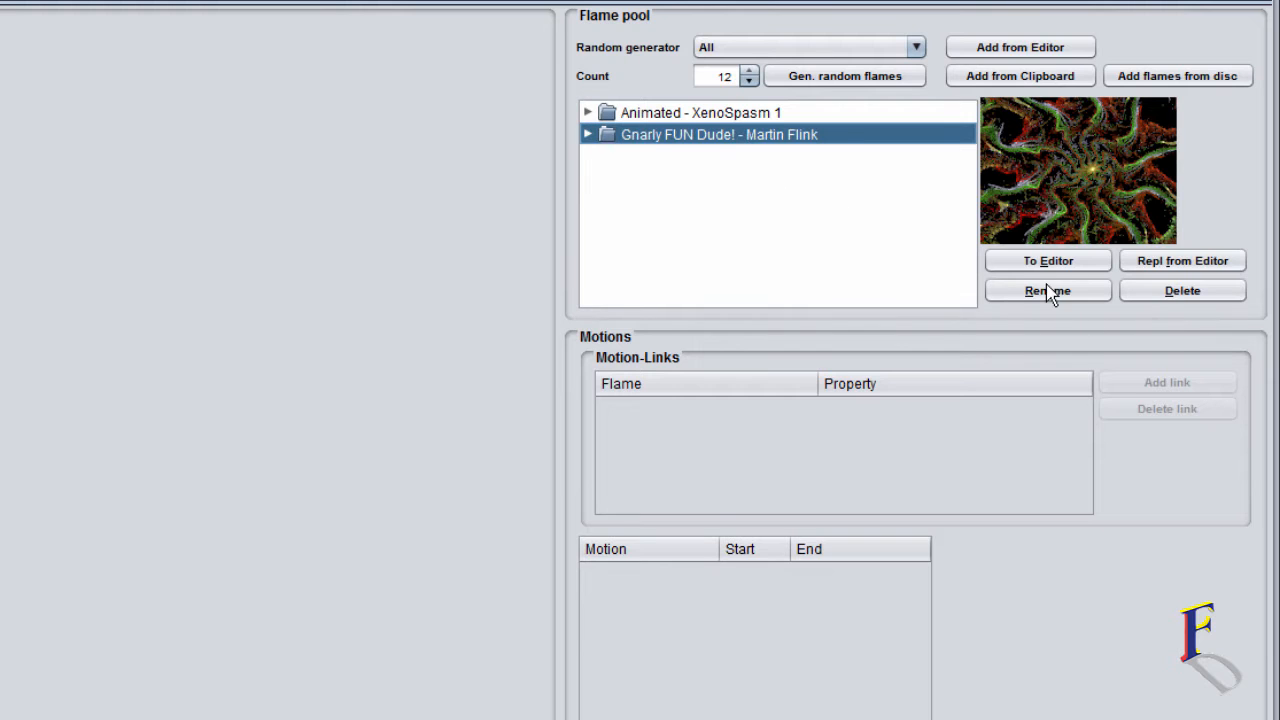
Add Just Rollin' Along 300116.flame from disc to the flame pool and show its preview.
click(1166, 82)
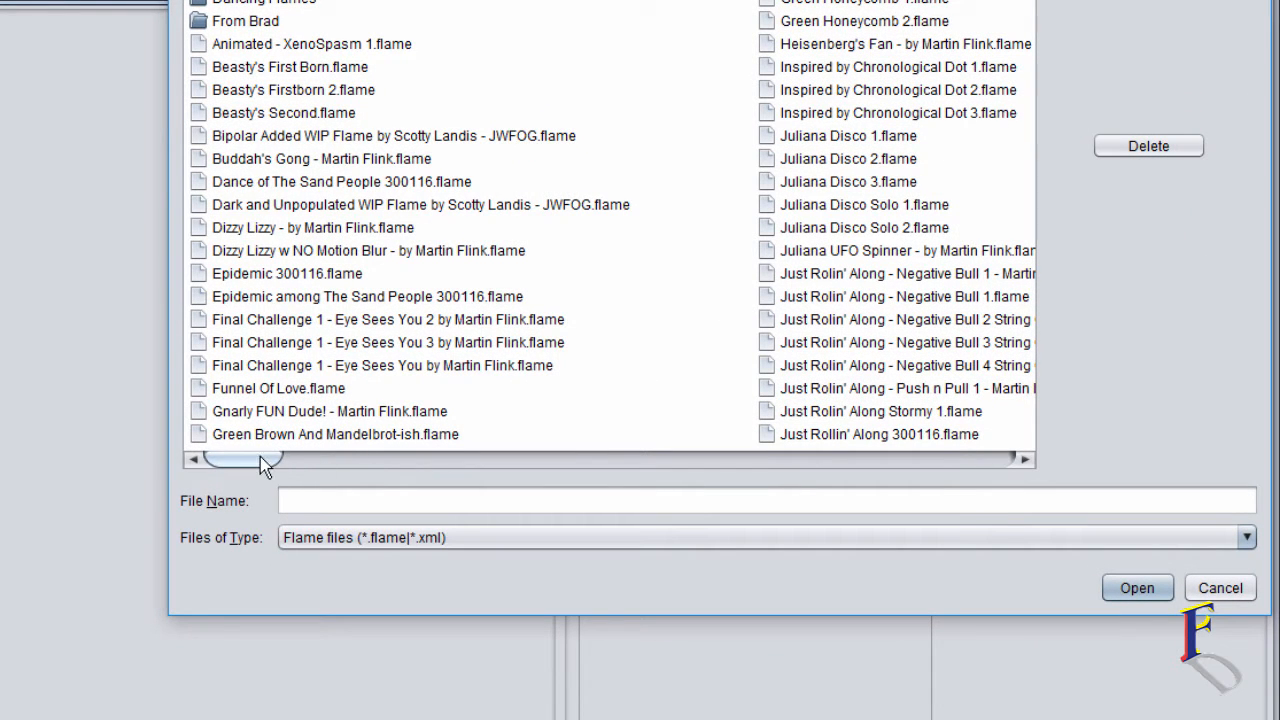
drag(266, 463, 311, 456)
click(456, 438)
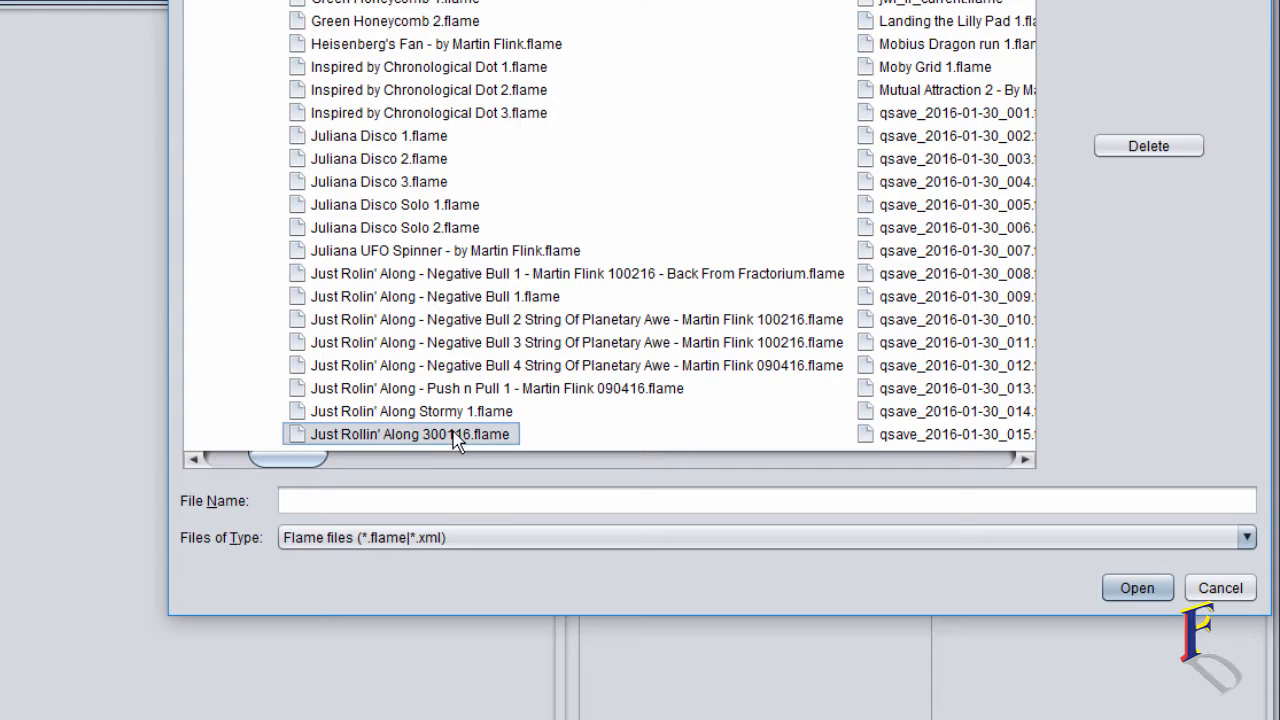
double_click(456, 438)
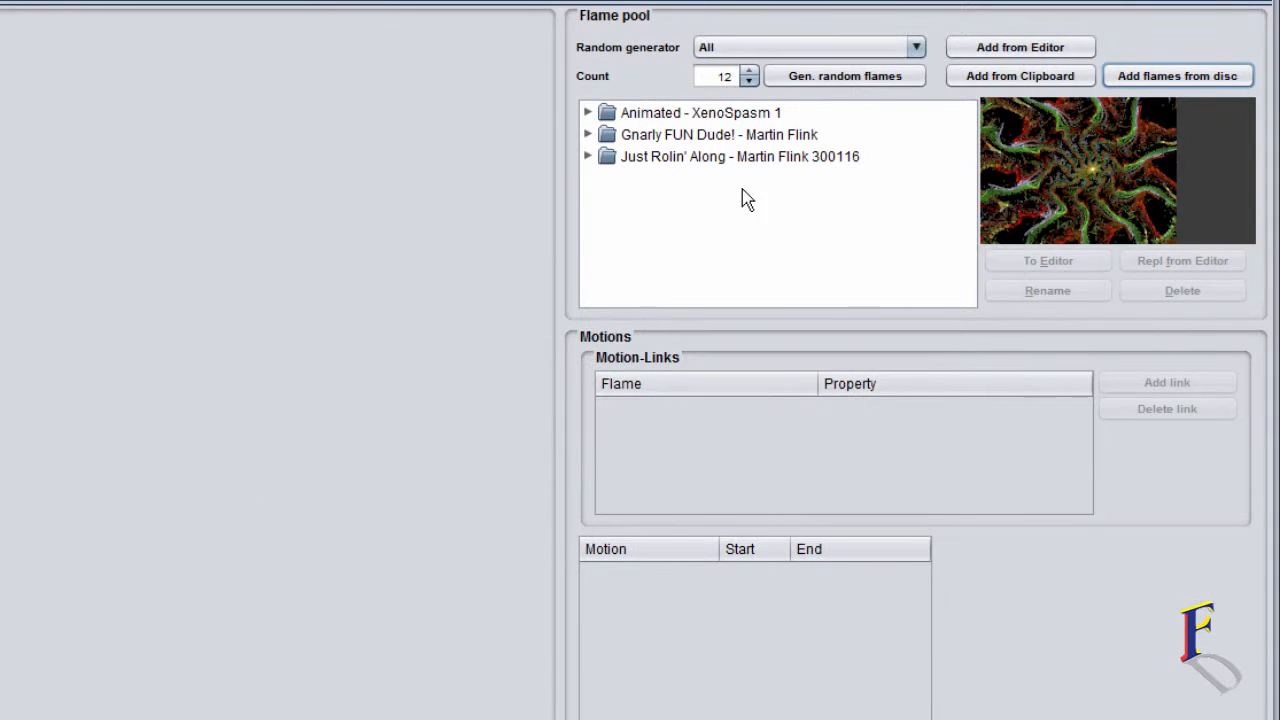
click(733, 164)
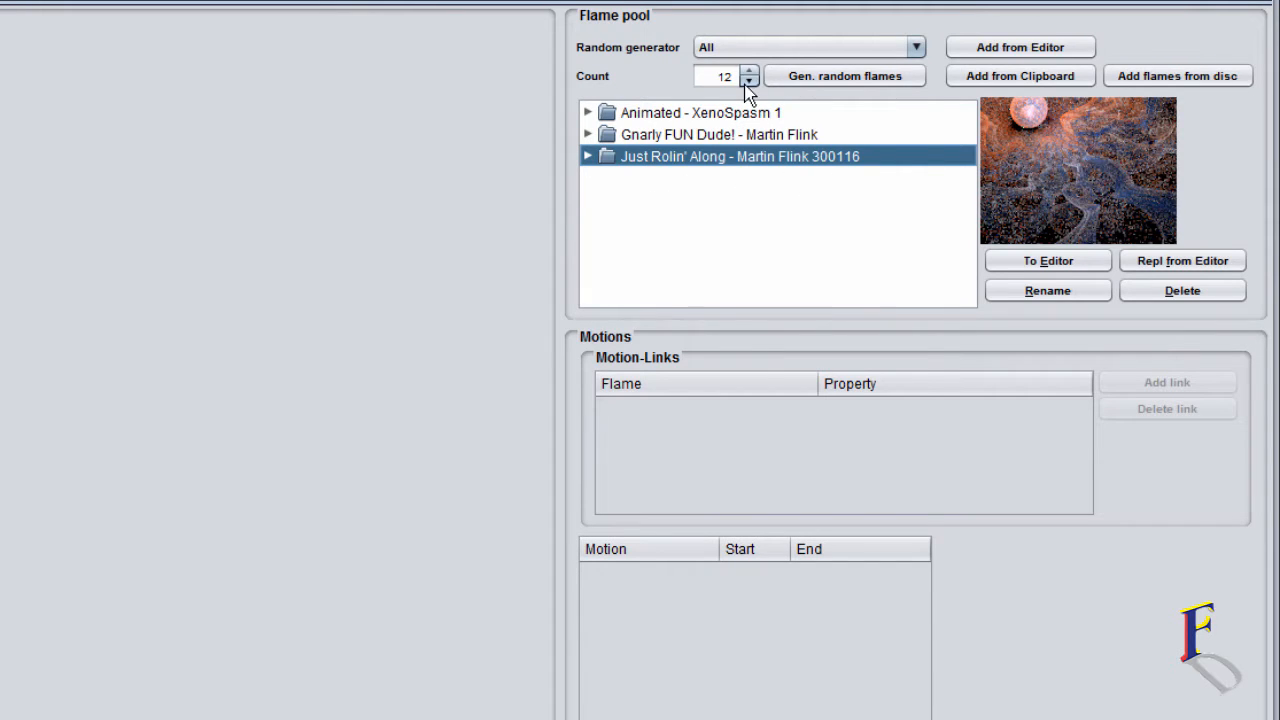
Generate 7 random flames in the flame pool with the Xenomorph generator.
click(766, 47)
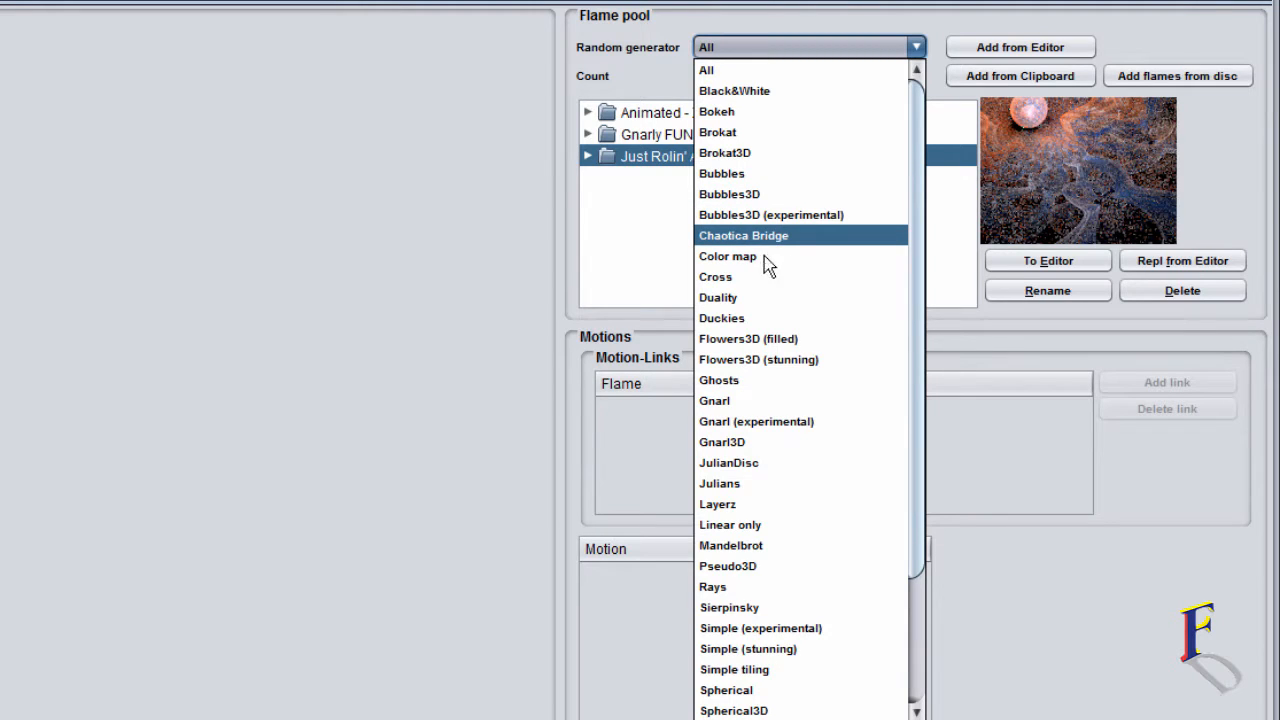
scroll(818, 483, down, 3)
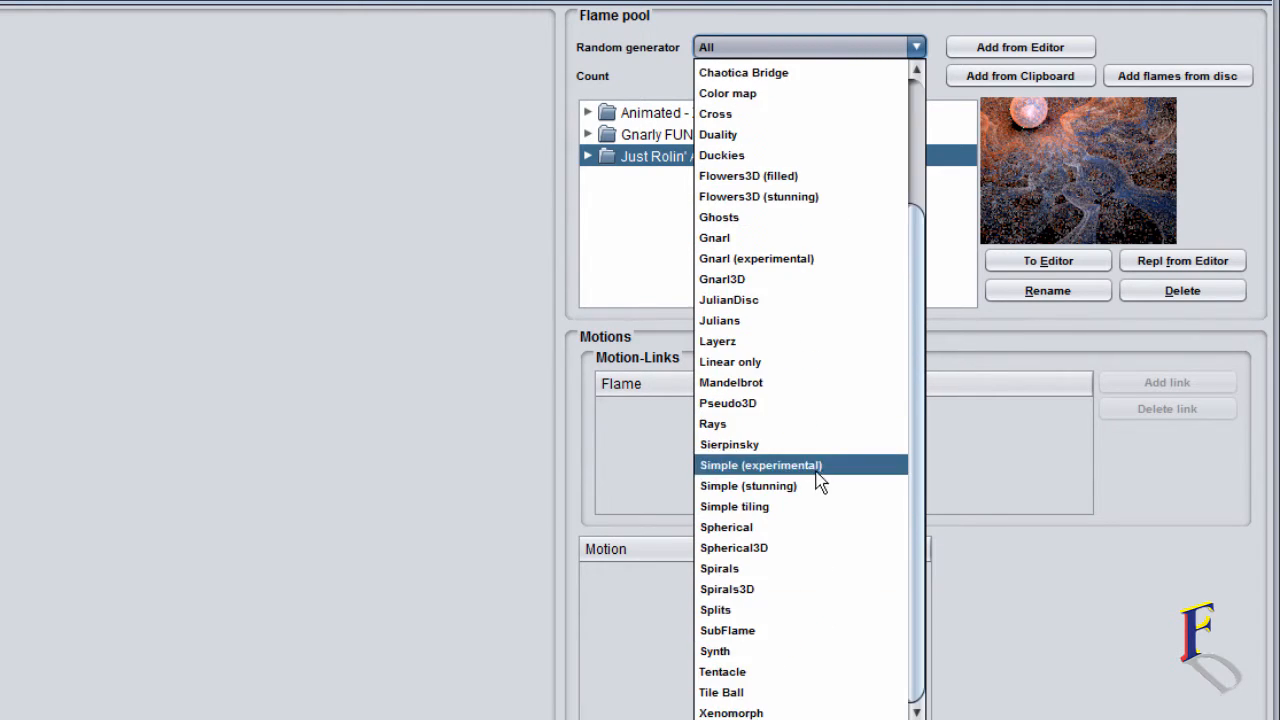
click(800, 703)
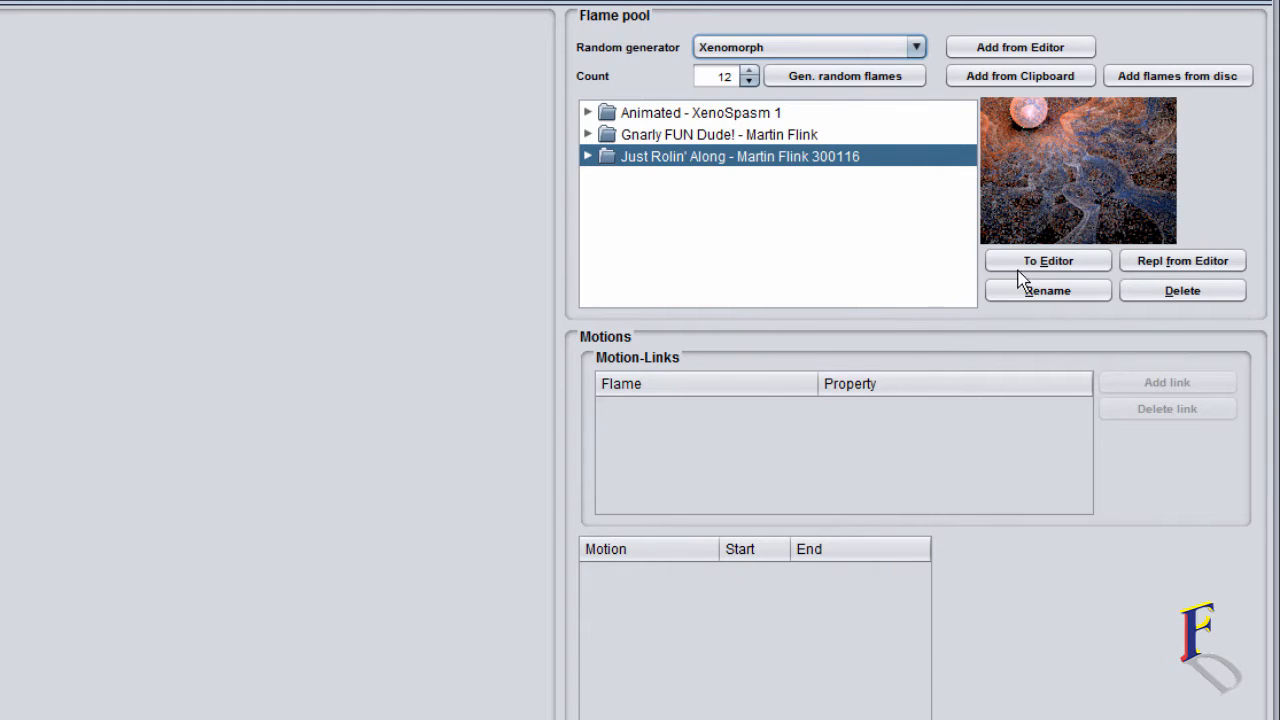
click(749, 81)
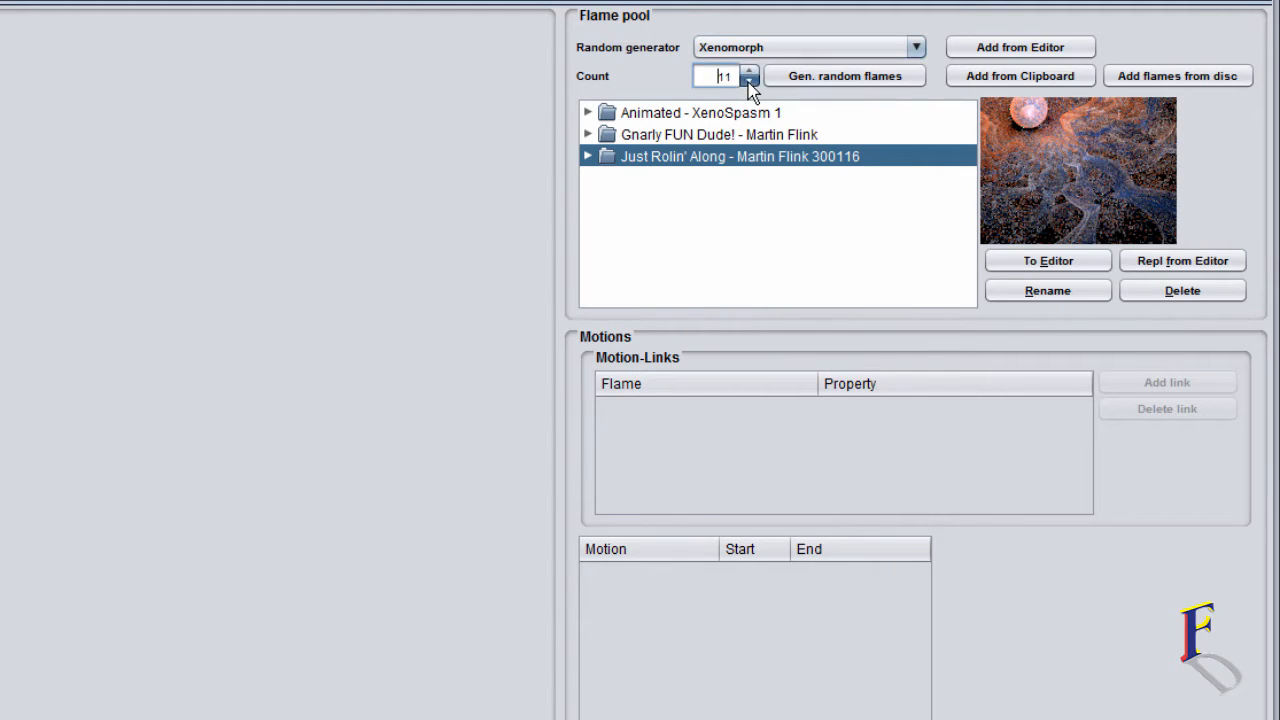
click(749, 81)
click(749, 81)
click(884, 77)
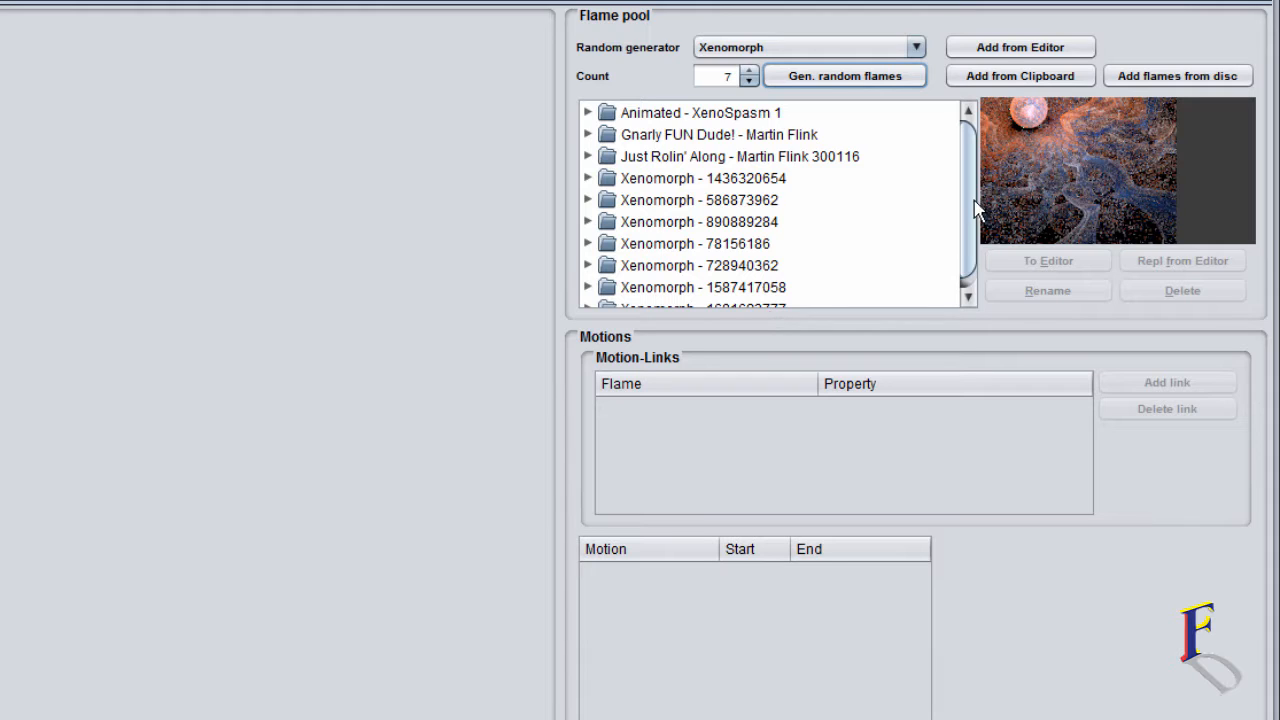
Preview each of the newly generated Xenomorph flames in the flame pool.
scroll(966, 220, down, 1)
click(731, 166)
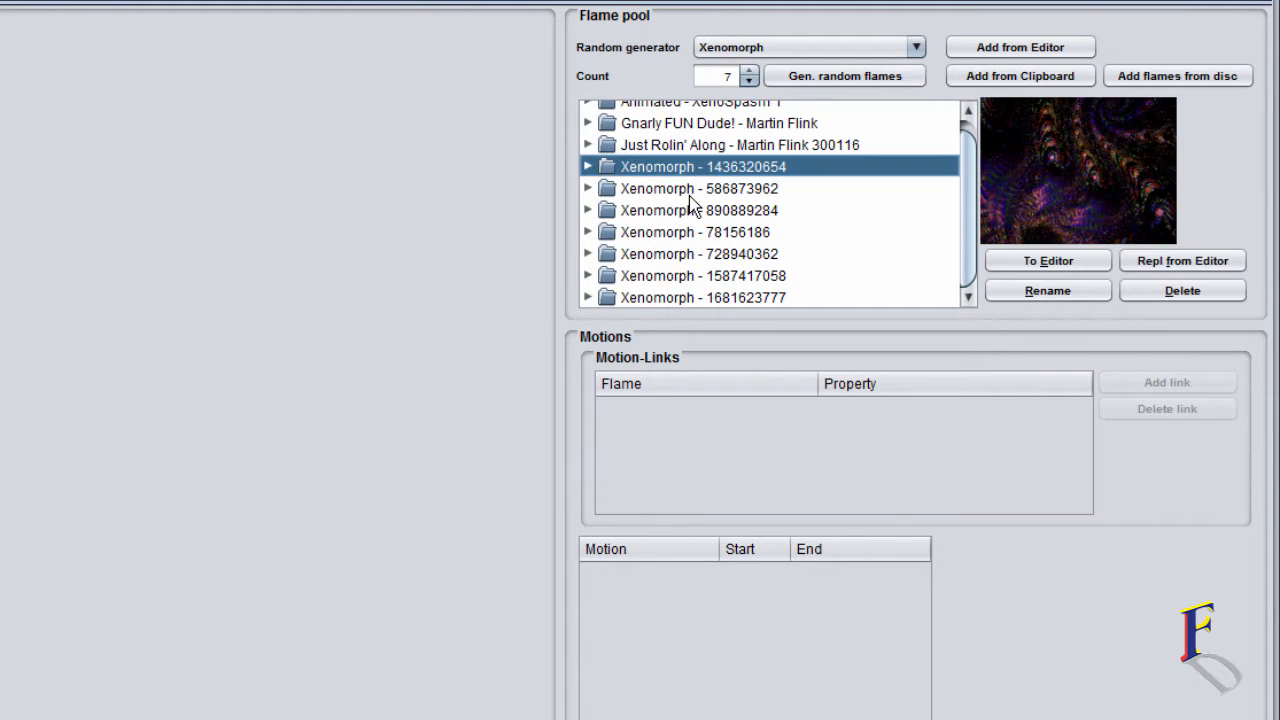
click(695, 190)
click(690, 212)
click(689, 234)
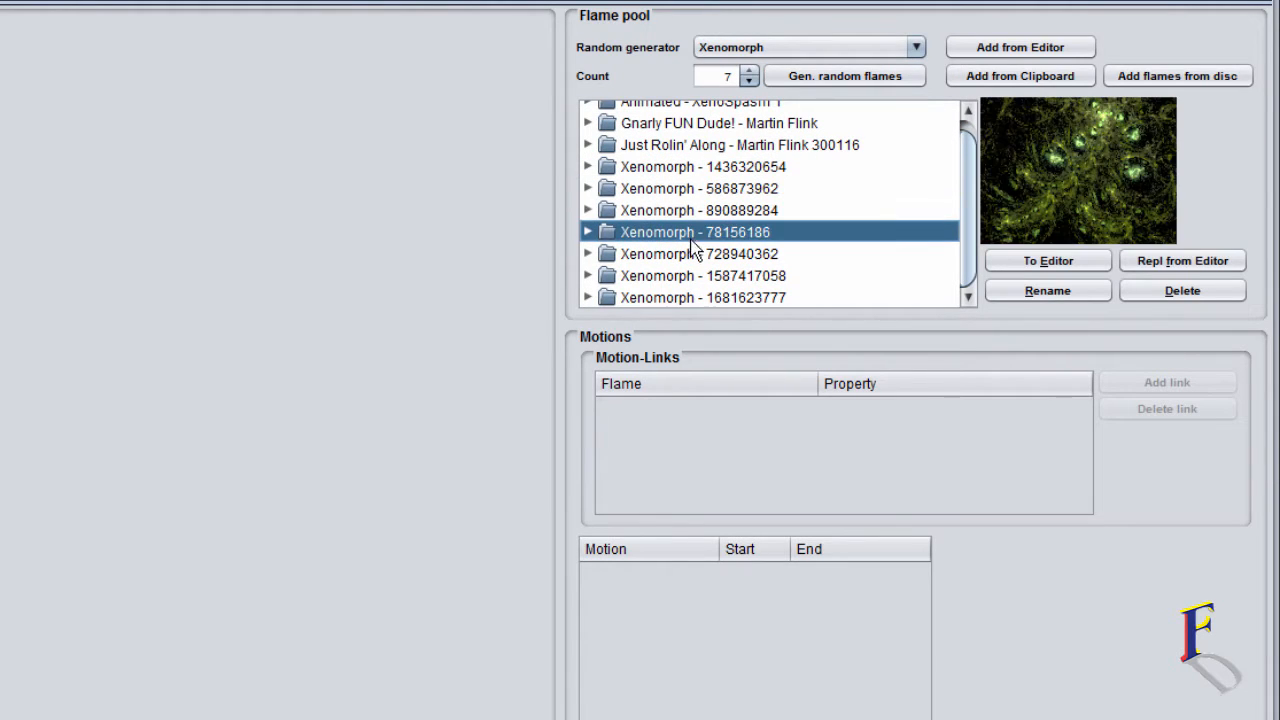
click(688, 256)
click(689, 278)
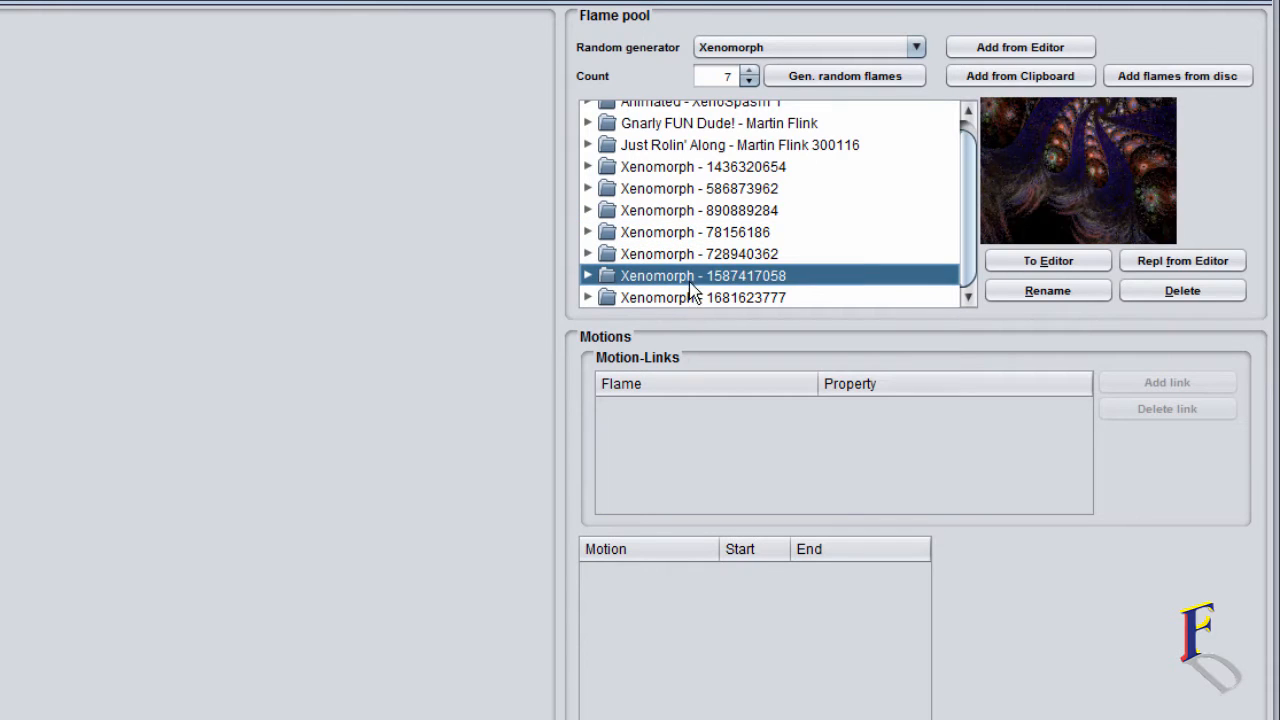
click(700, 298)
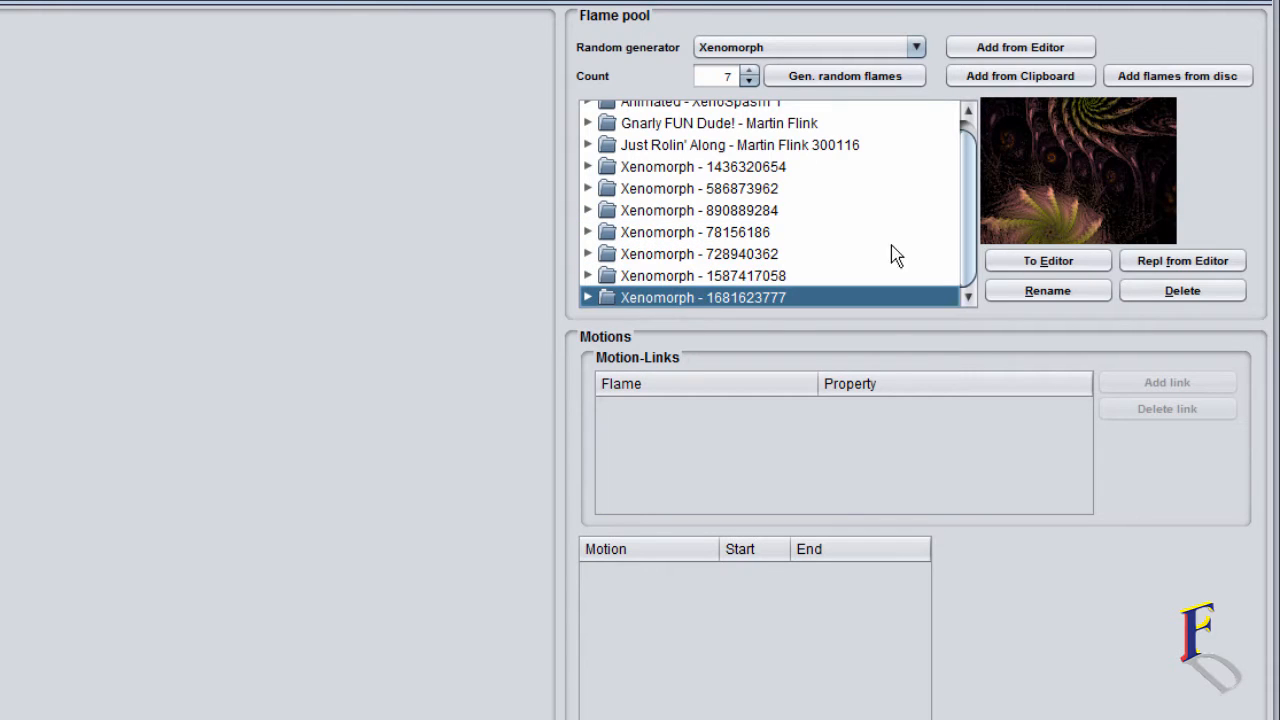
Compare the similar Xenomorph flames and delete Xenomorph - 728940362 from the flame pool.
click(722, 254)
click(718, 276)
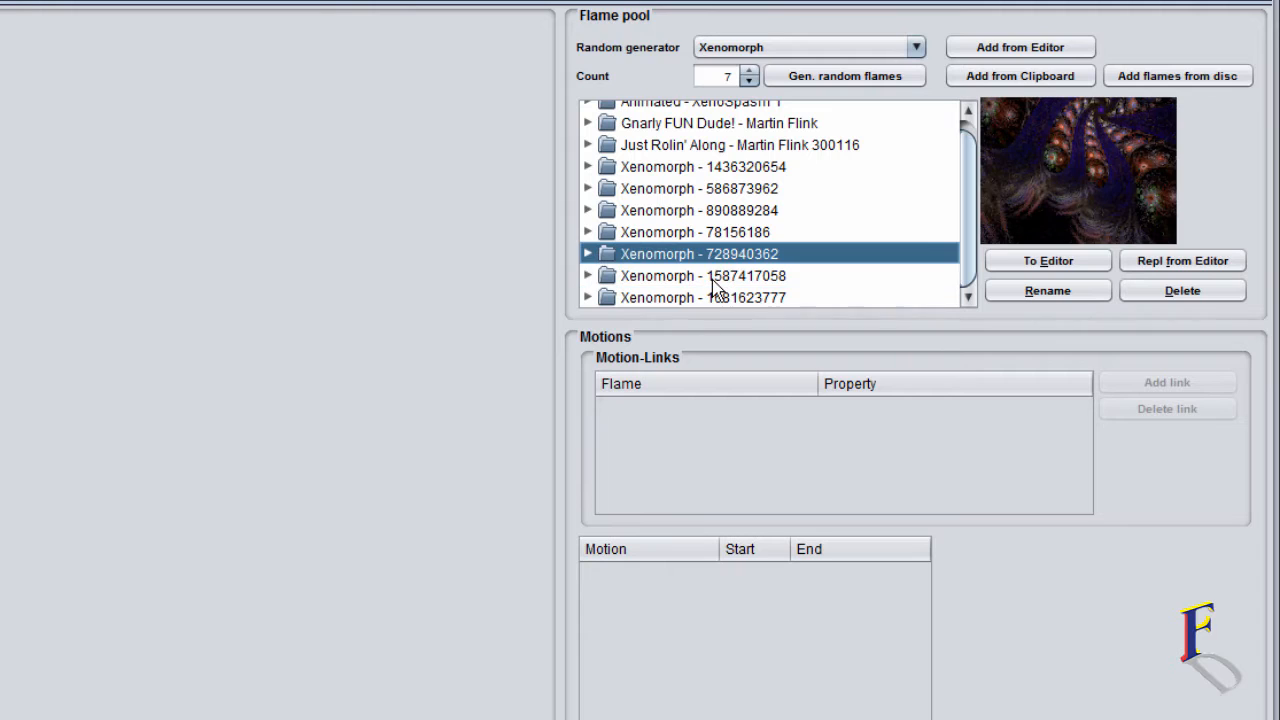
click(720, 255)
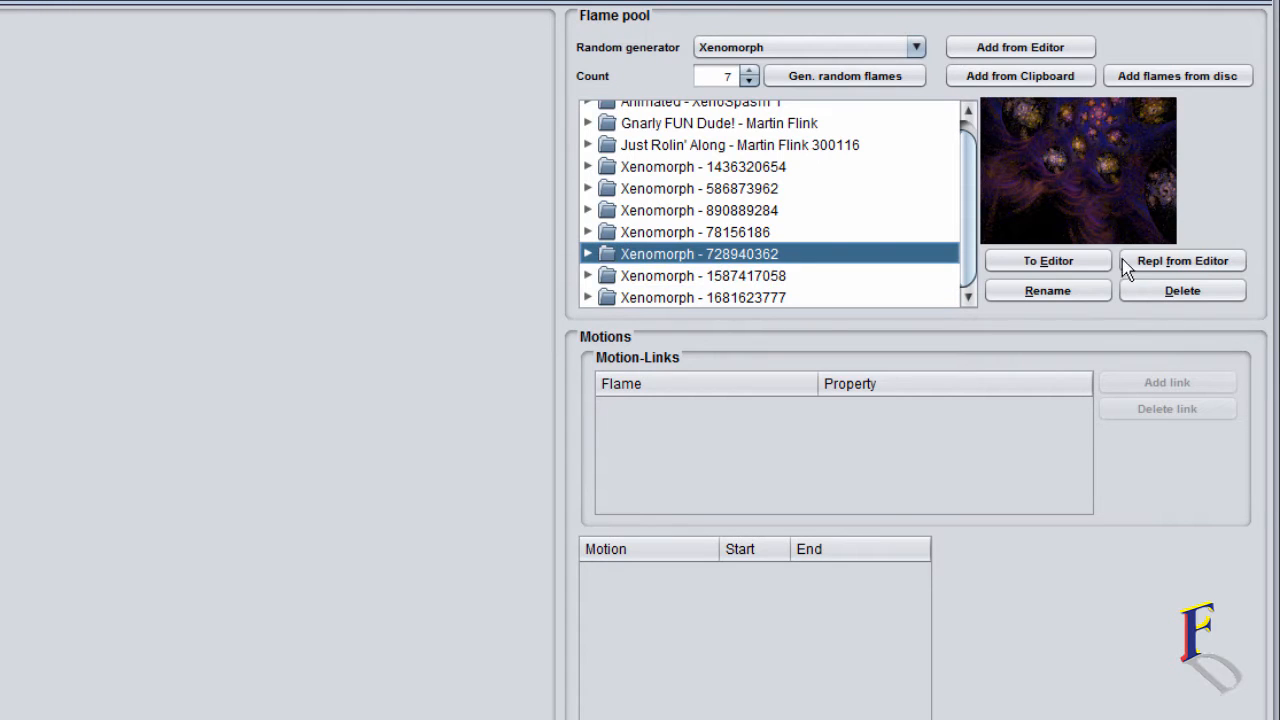
click(1178, 292)
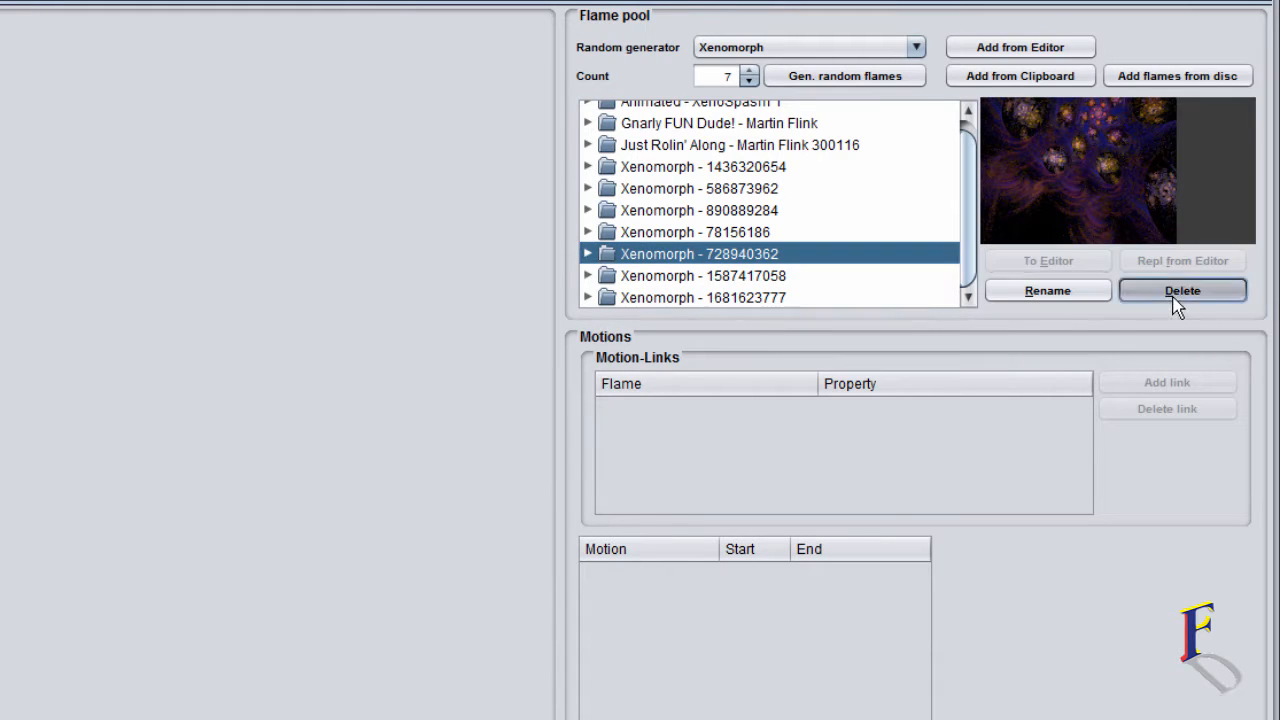
Generate 6 more random Xenomorph flames in the flame pool.
click(750, 82)
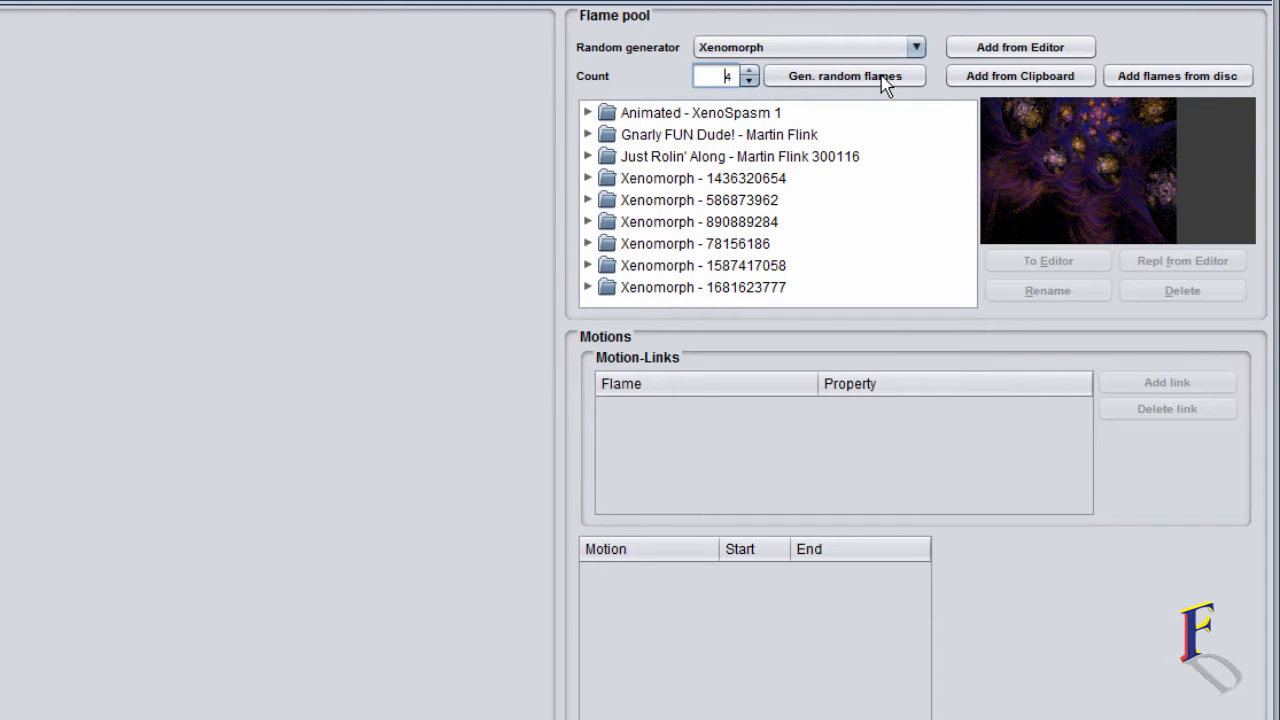
click(750, 72)
click(814, 80)
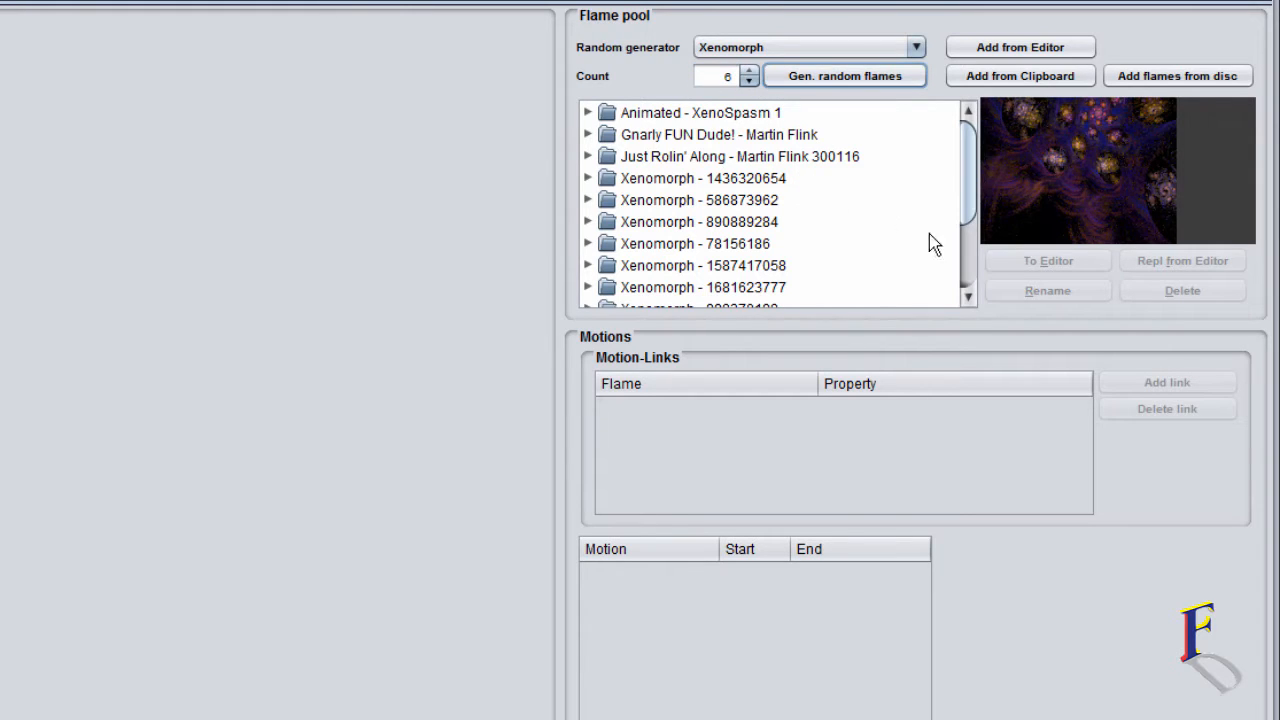
Preview the second batch of generated Xenomorph flames at the end of the flame pool.
drag(975, 193, 951, 277)
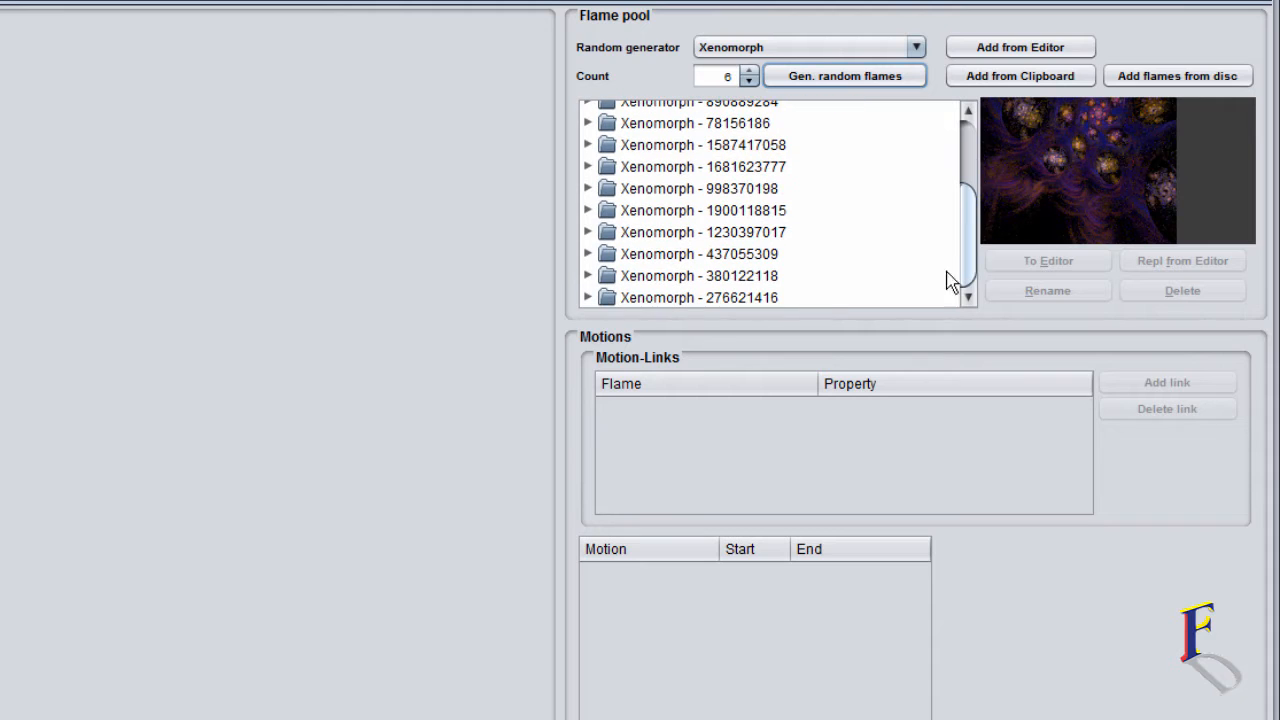
click(752, 170)
click(752, 190)
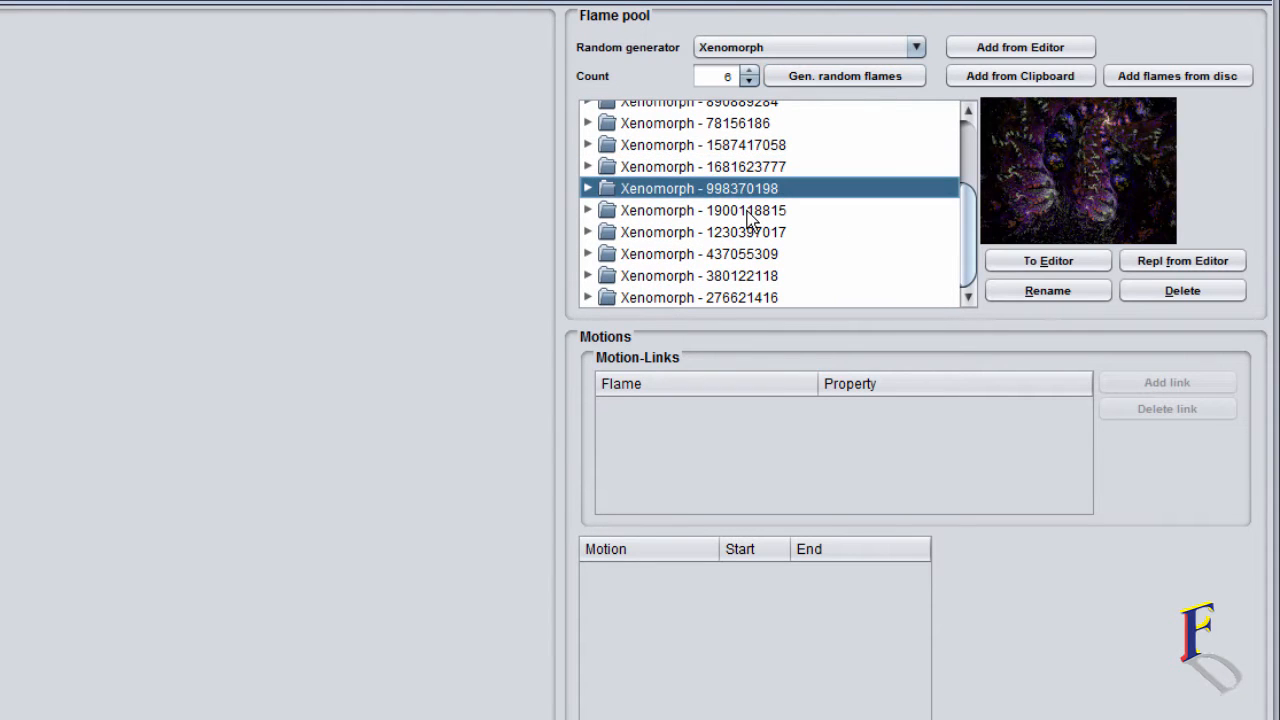
click(752, 213)
click(744, 240)
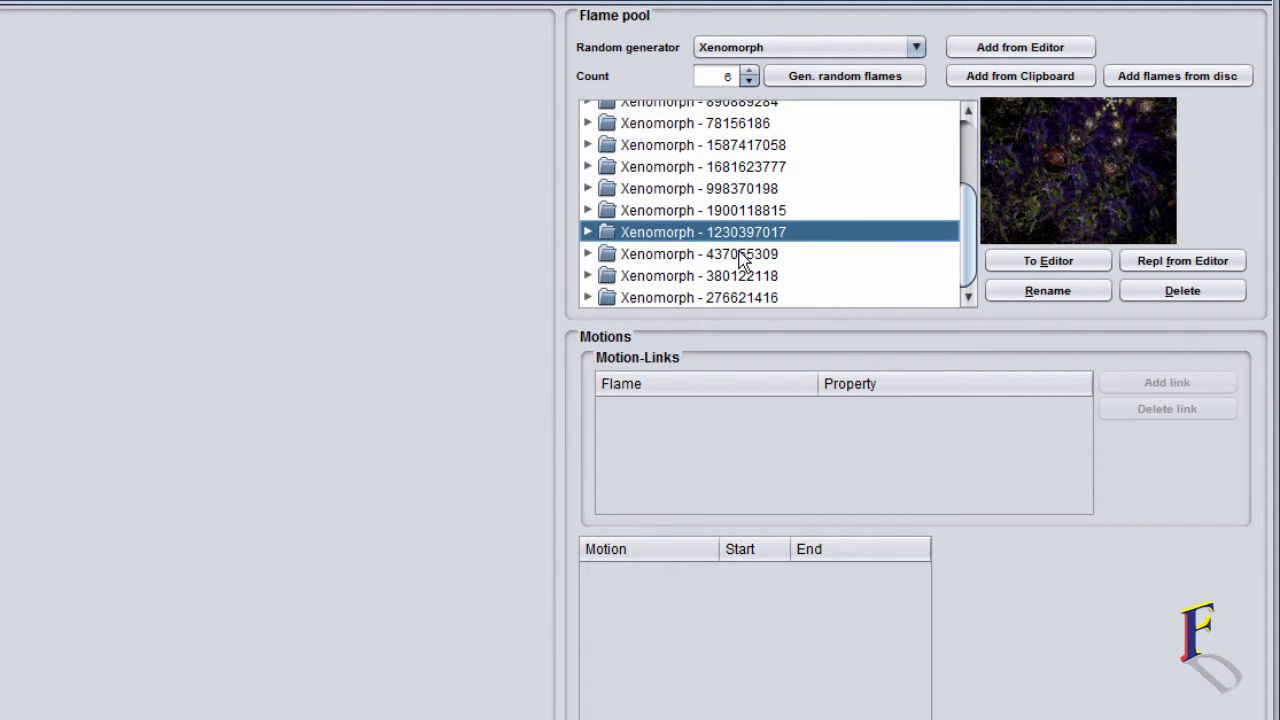
click(737, 253)
click(733, 278)
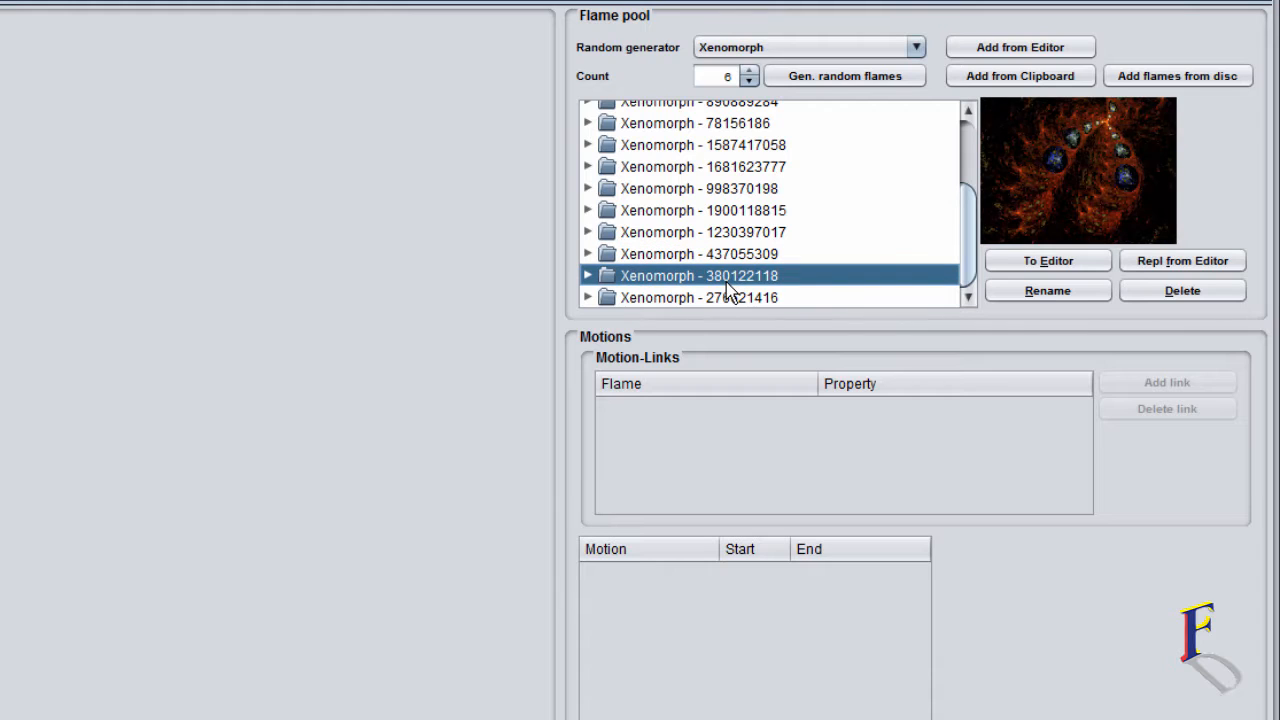
click(733, 299)
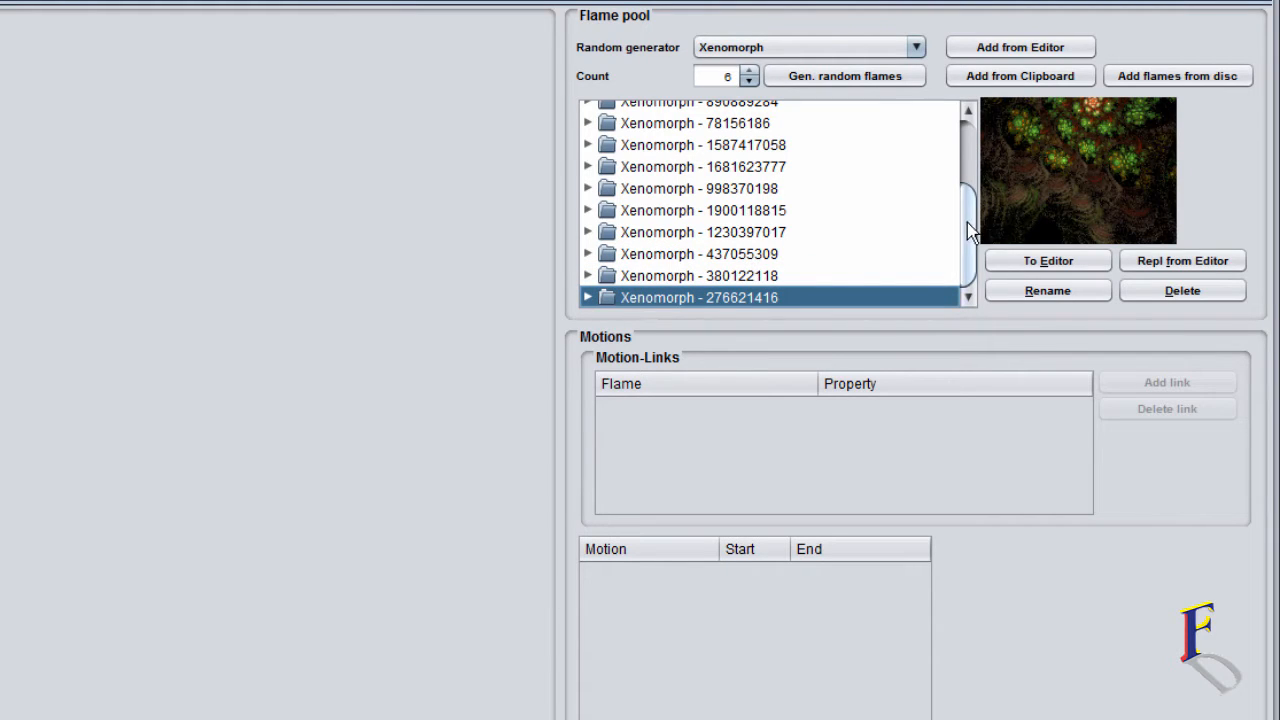
drag(967, 223, 966, 113)
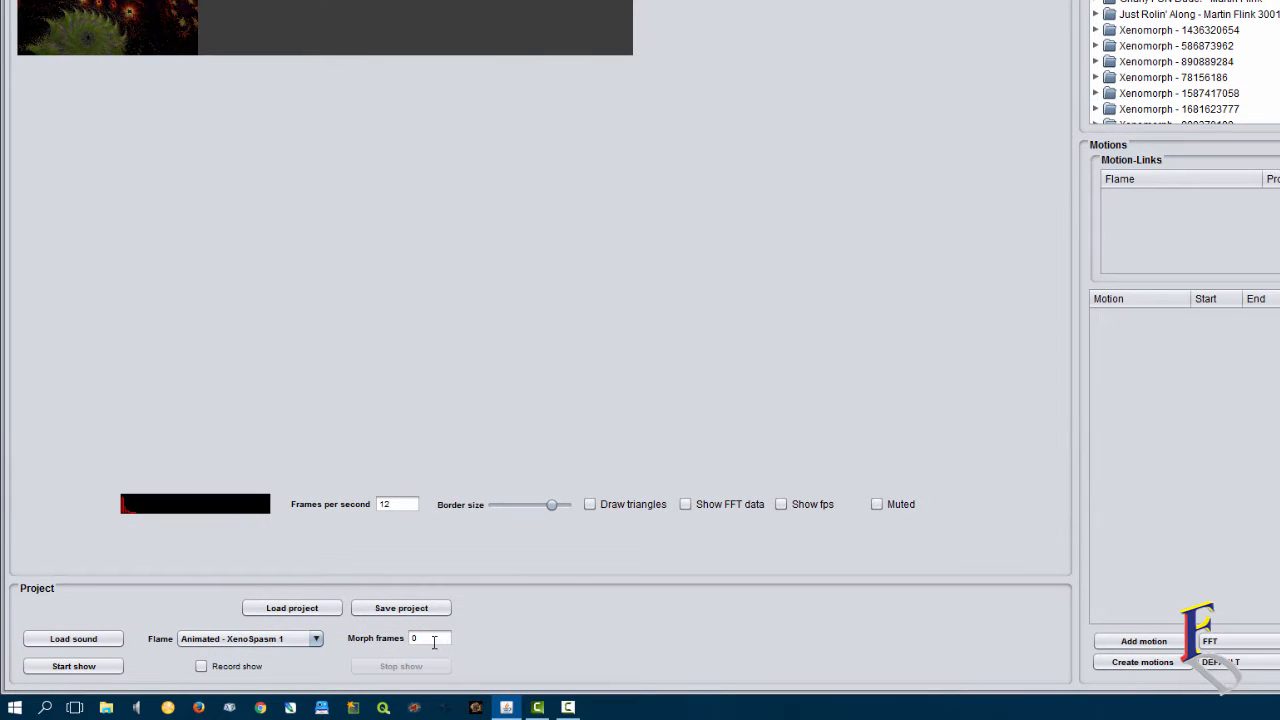
Load the sound file 05-Mumbo Jumbo - Weird_ Sick_ Twisted.mp3 and create the DEFAULT set of motions for the flames.
click(71, 641)
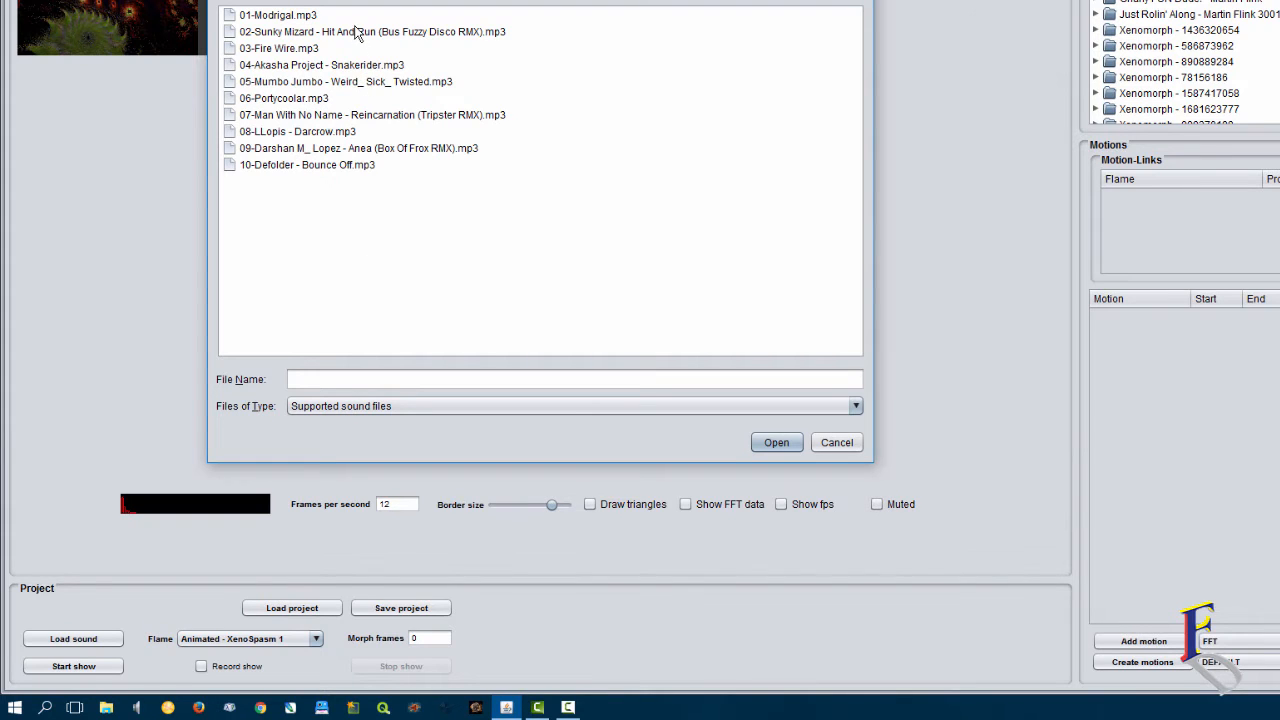
double_click(278, 84)
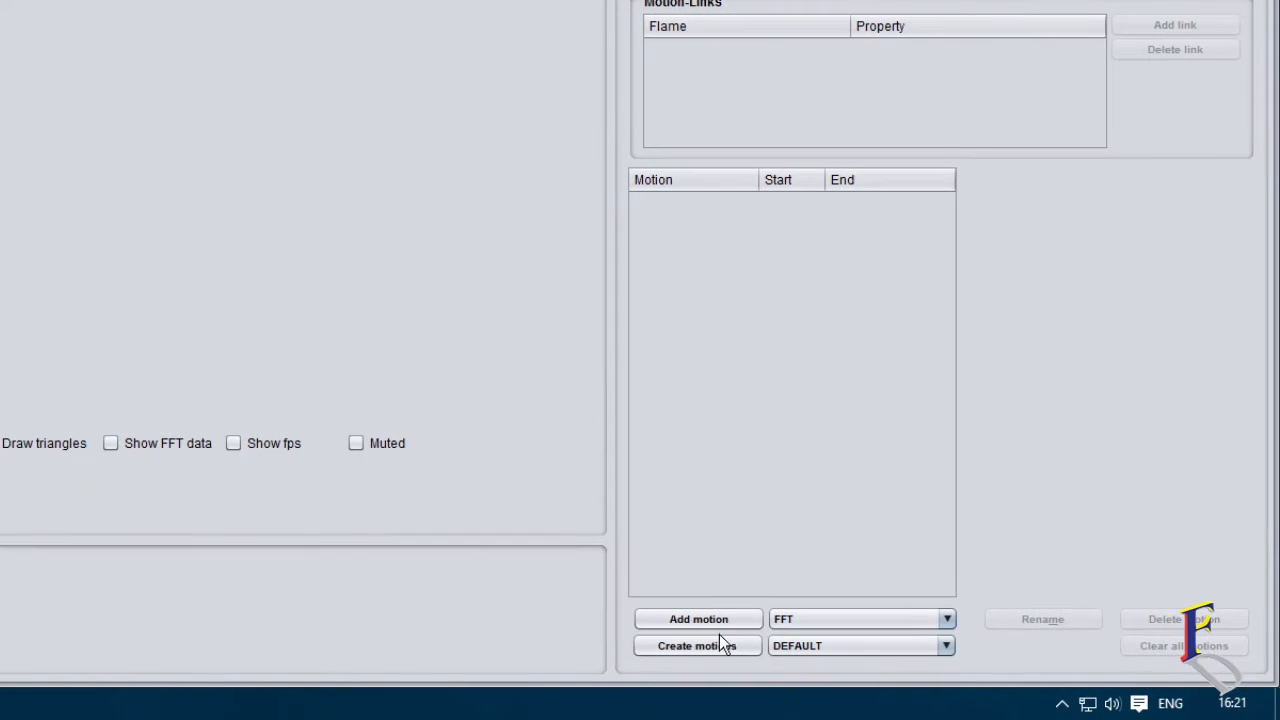
click(721, 647)
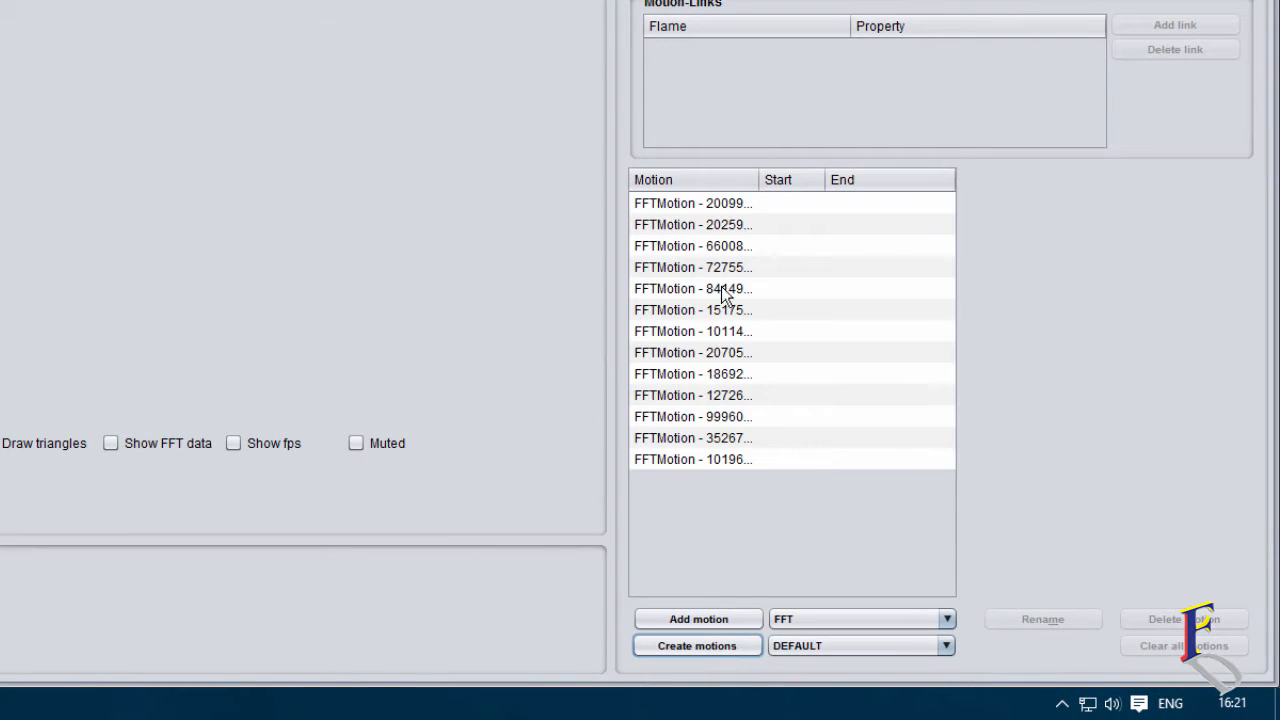
Examine the linked flame properties, amplitude and fftChannel settings of several created FFT motions.
click(711, 208)
click(711, 228)
click(704, 268)
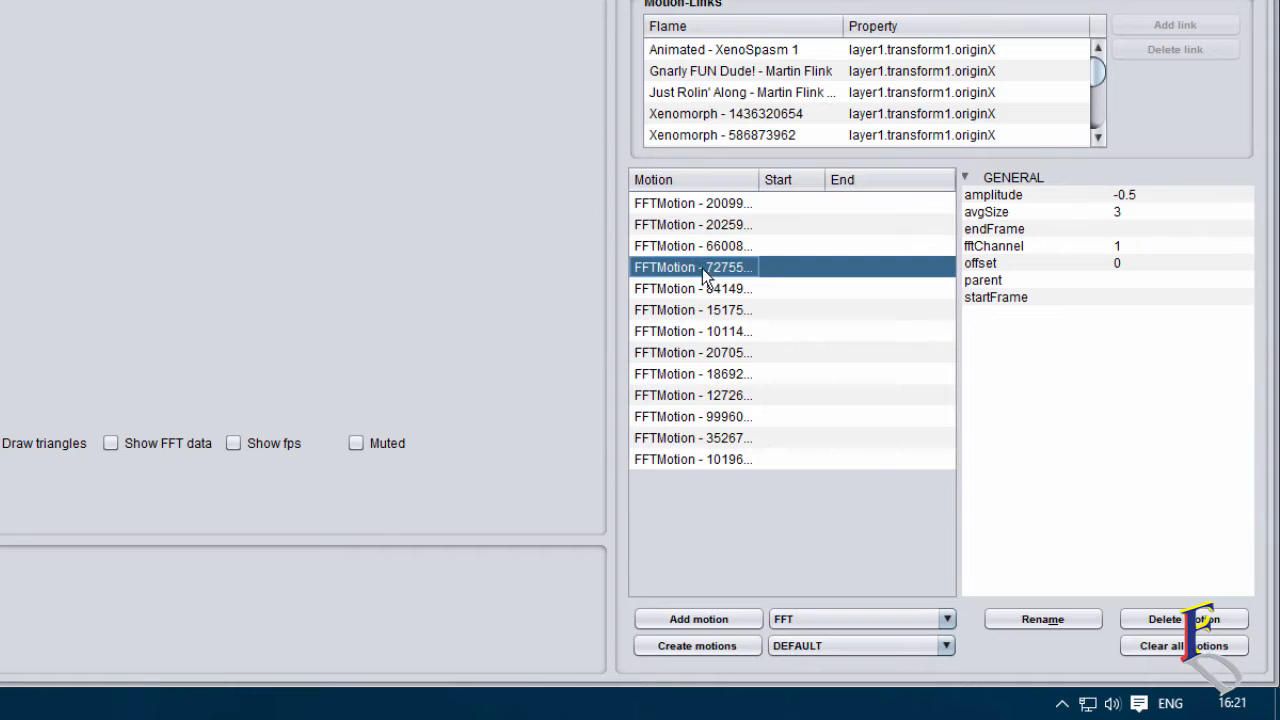
click(701, 332)
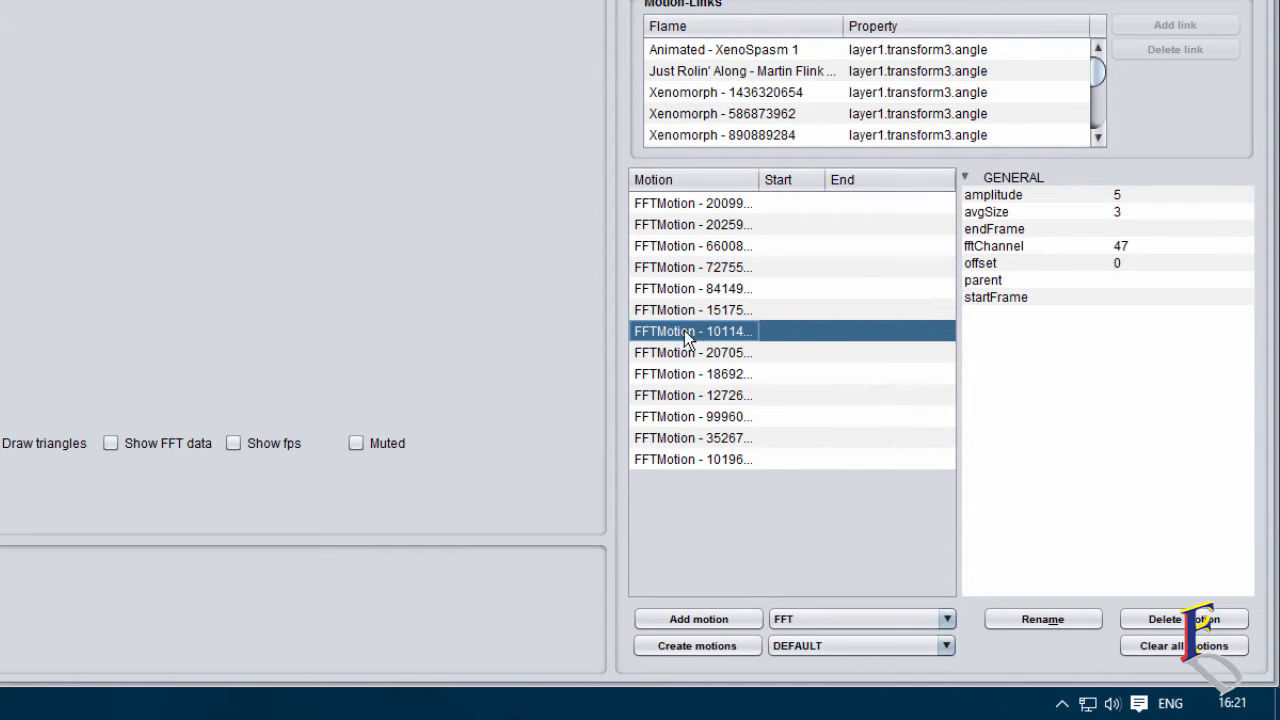
click(668, 351)
click(676, 418)
click(697, 446)
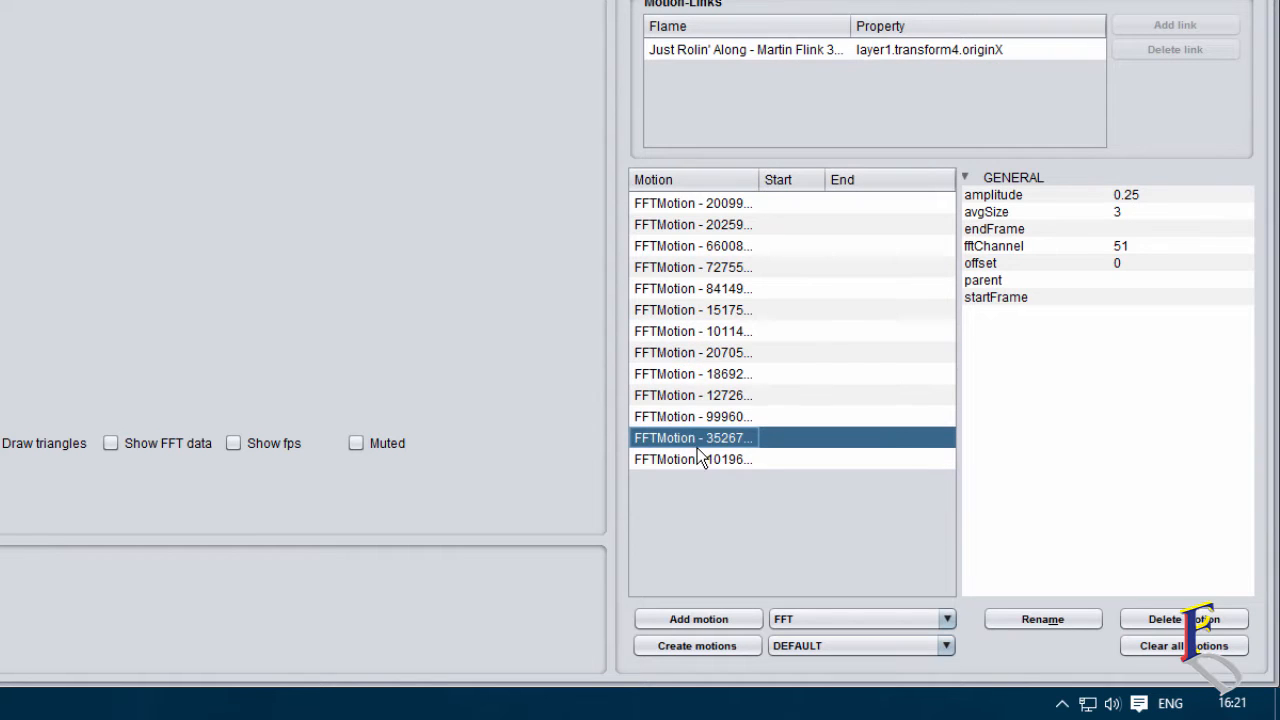
click(686, 331)
click(679, 226)
click(688, 274)
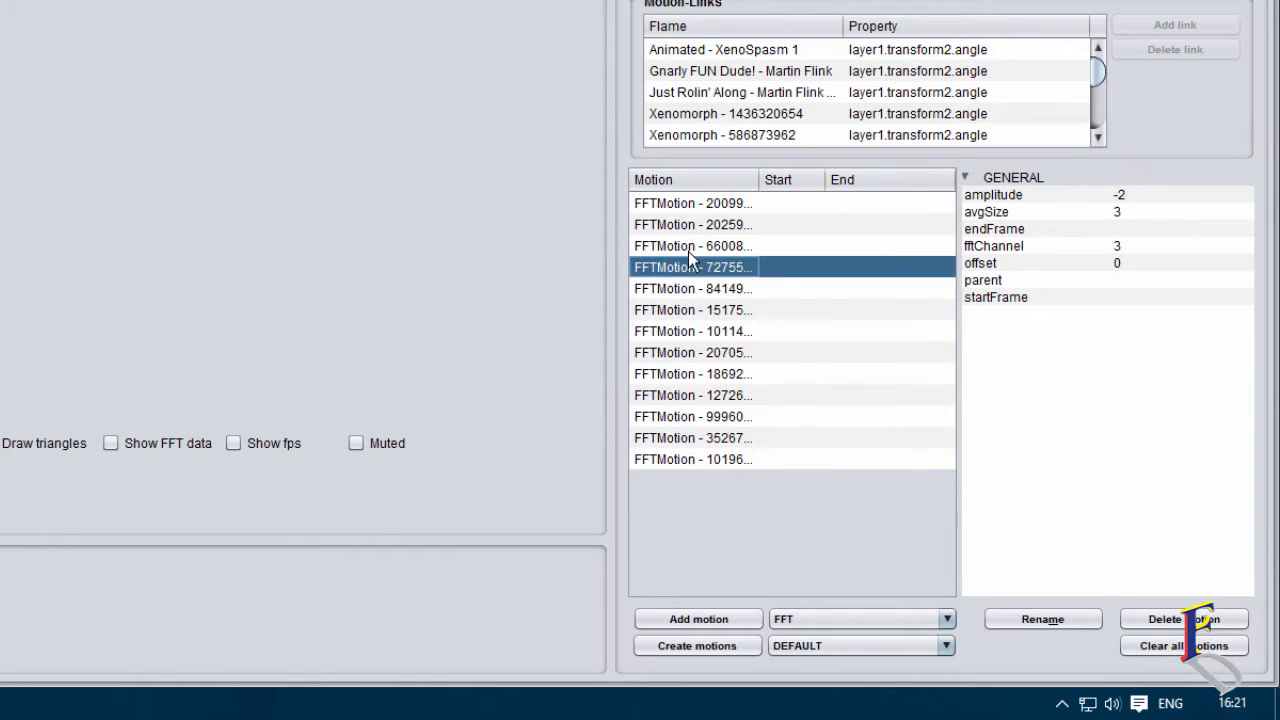
click(692, 229)
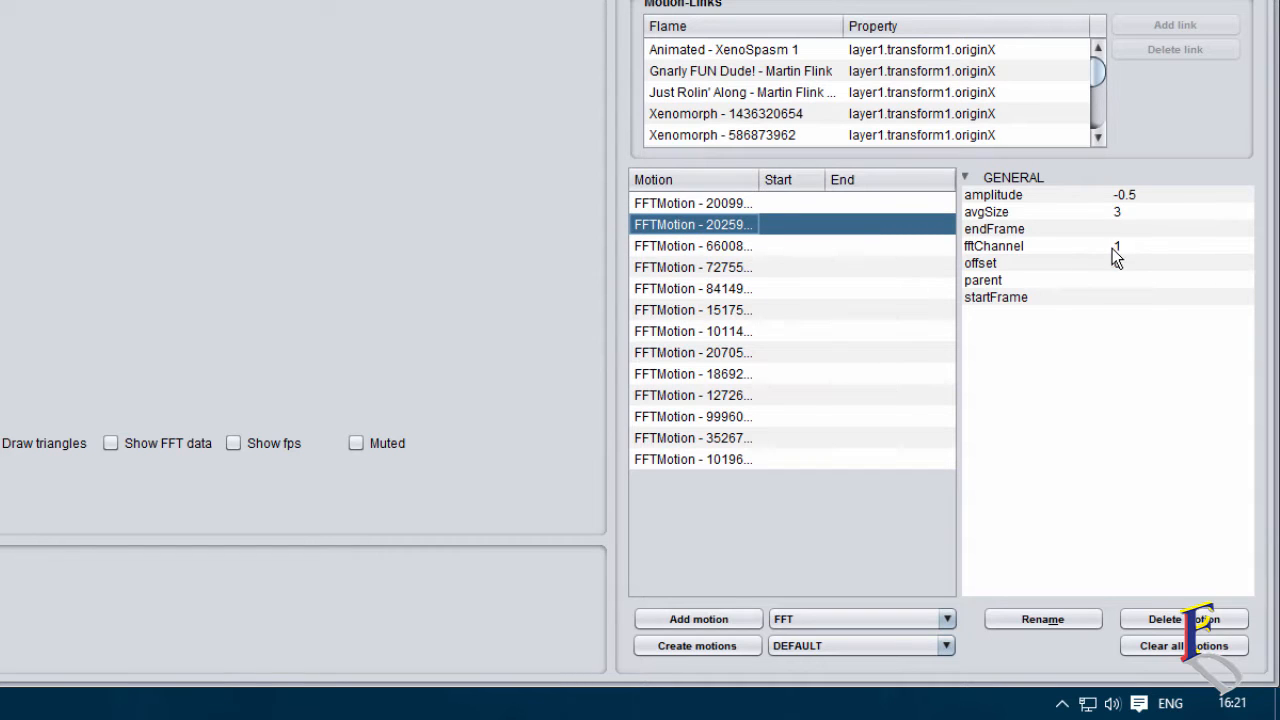
click(712, 331)
click(699, 374)
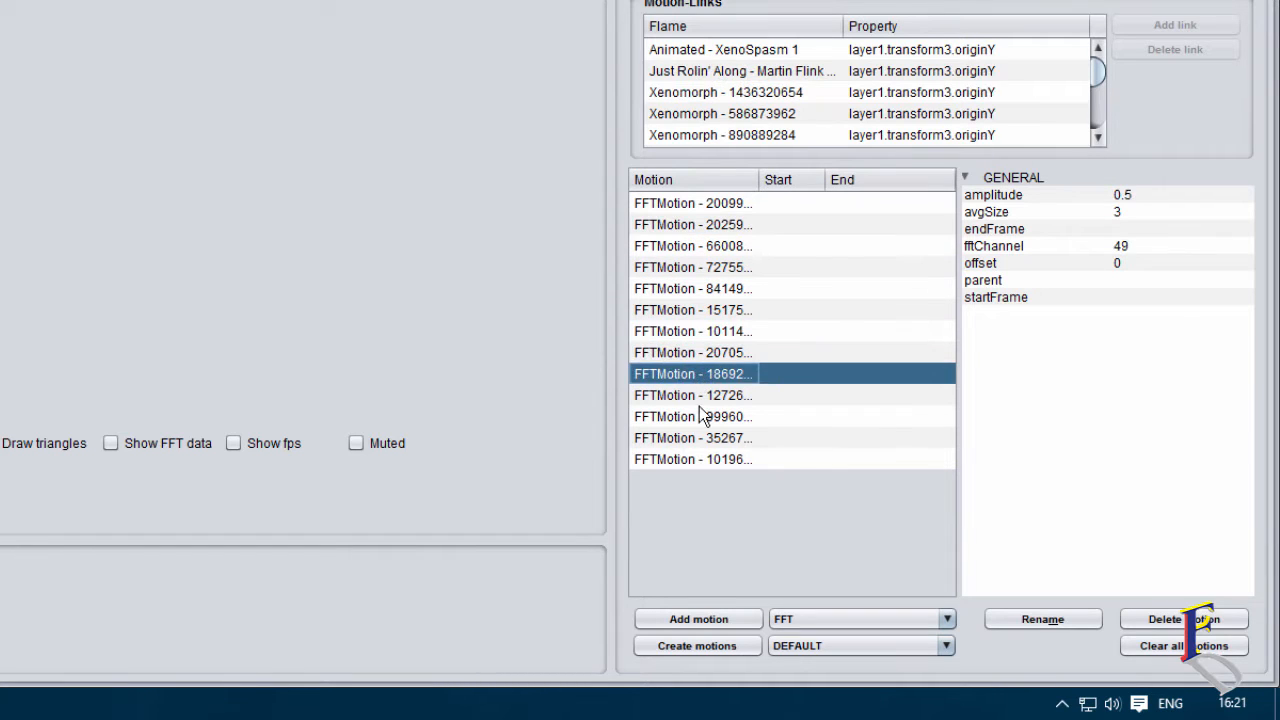
Compare the linked properties and settings of four more FFT motions in the motion list.
click(719, 440)
click(705, 352)
click(698, 289)
click(698, 267)
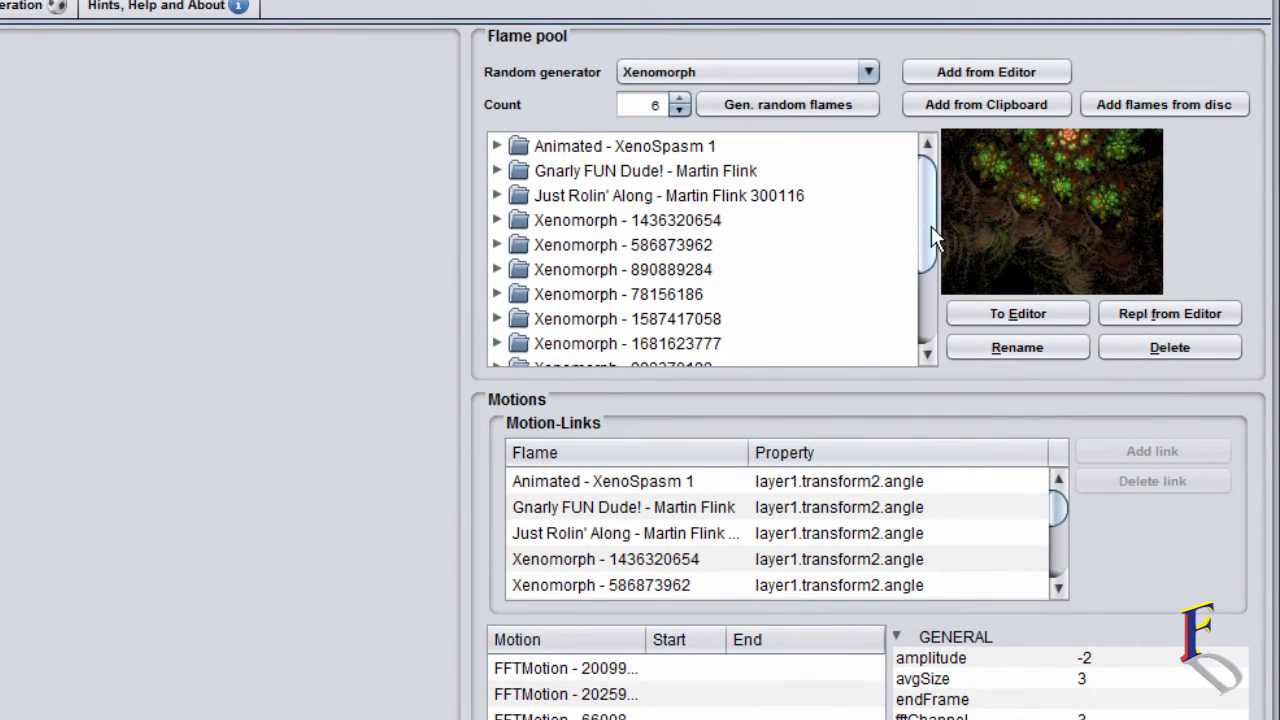
Examine the layer1 transform1 properties of the flame Animated - XenoSpasm 1, including the bubble and linear amounts and the angle.
scroll(931, 226, down, 1)
scroll(922, 221, up, 1)
click(498, 146)
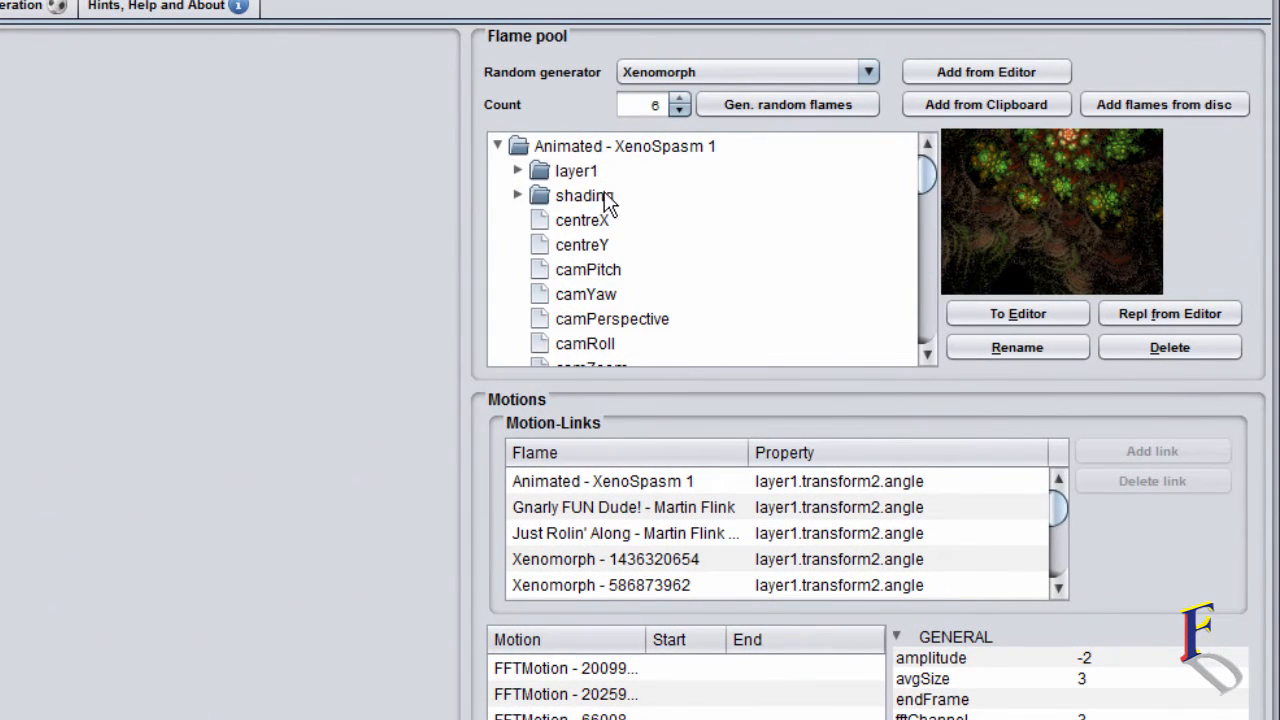
click(518, 171)
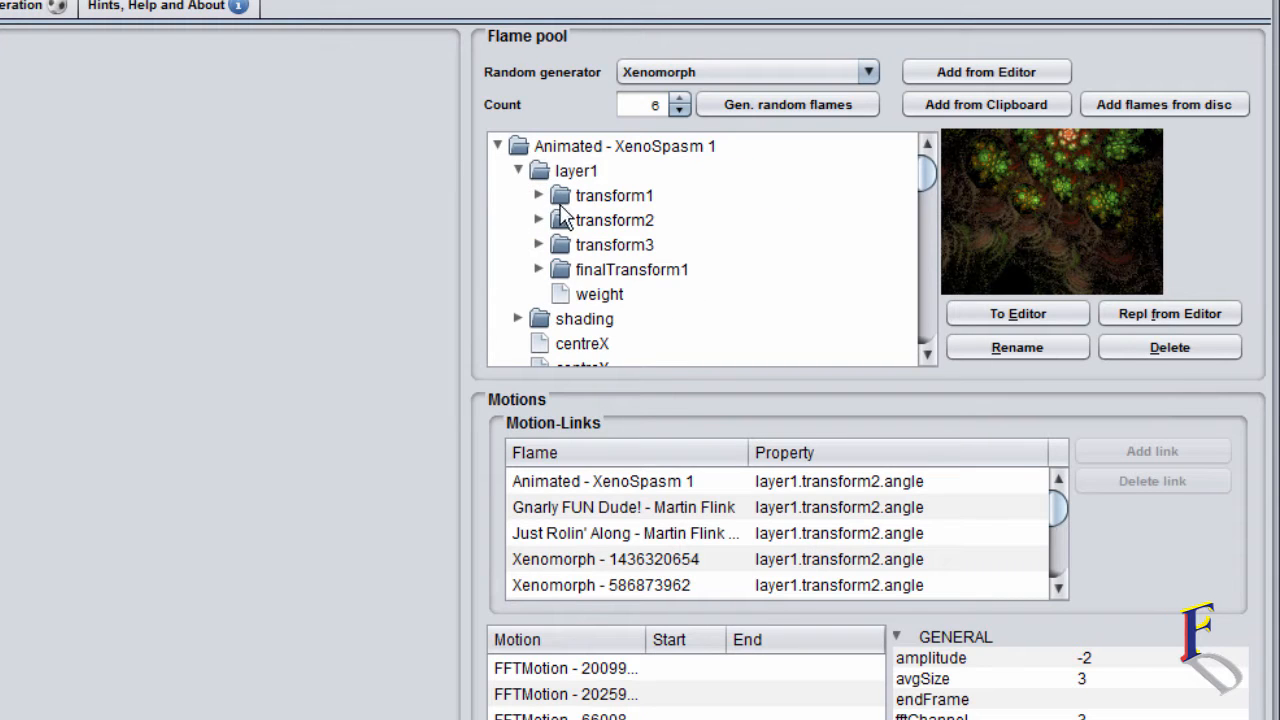
click(538, 195)
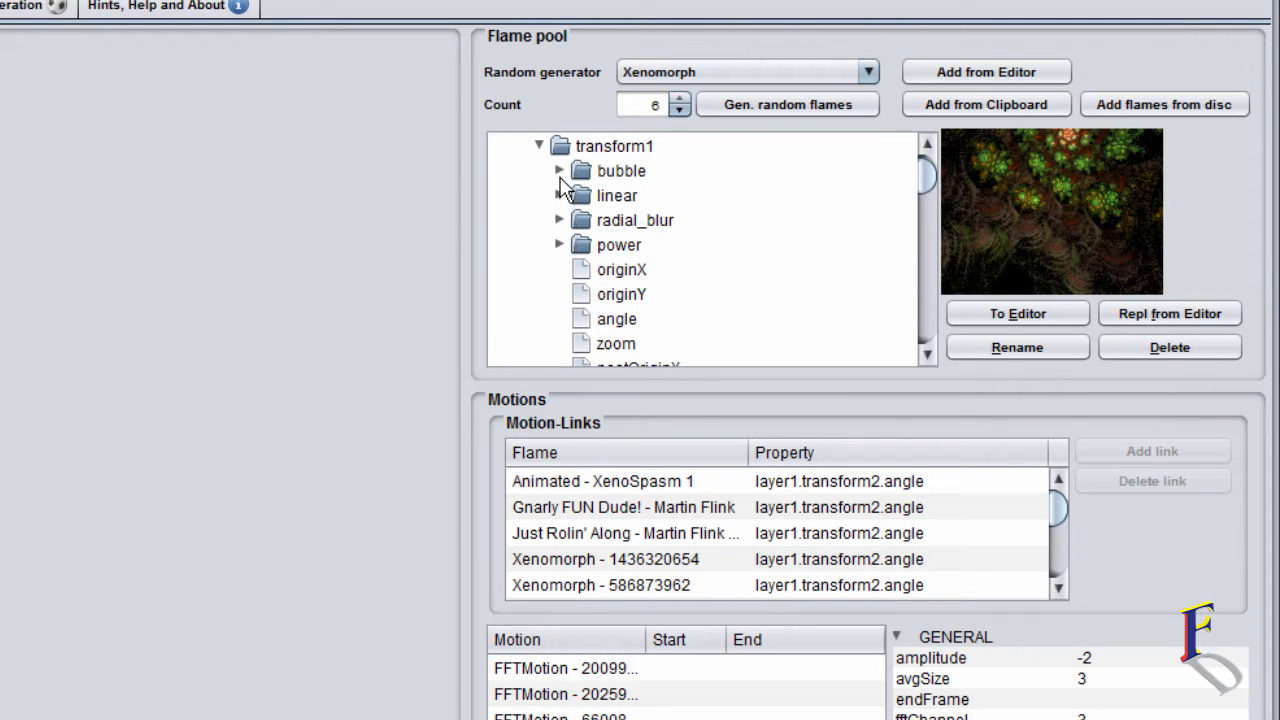
click(559, 171)
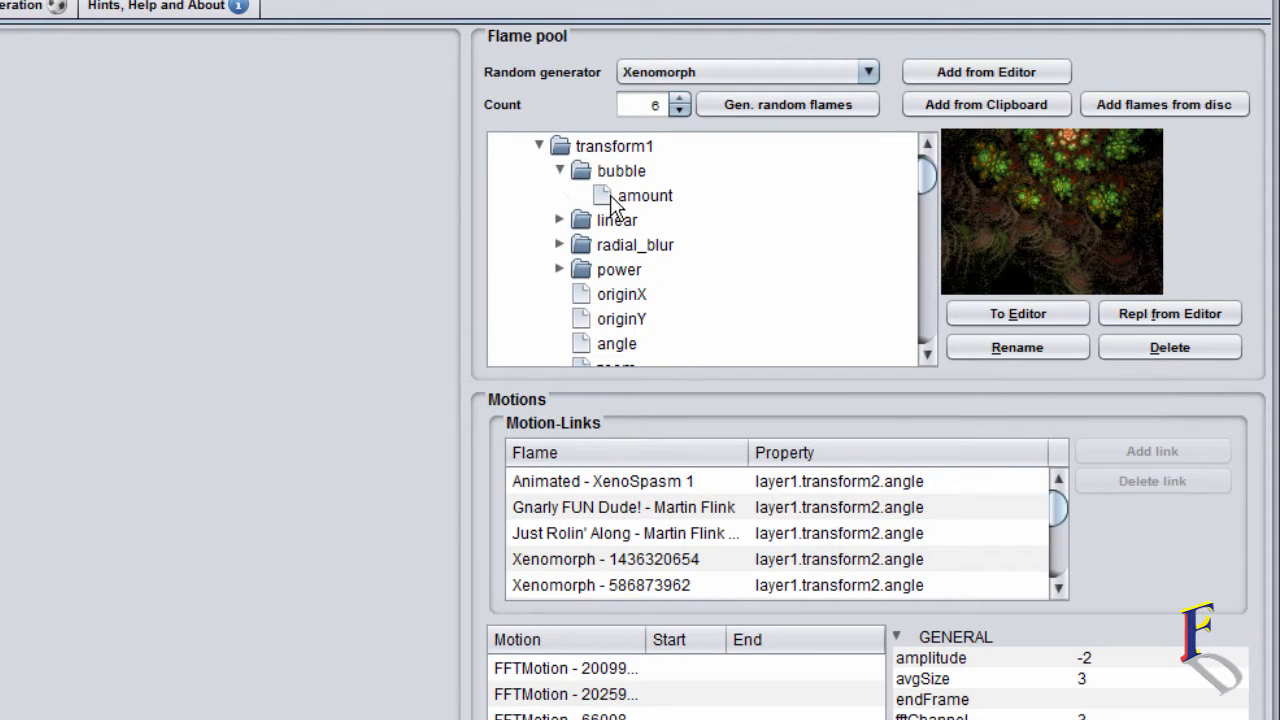
click(560, 171)
click(560, 195)
click(622, 219)
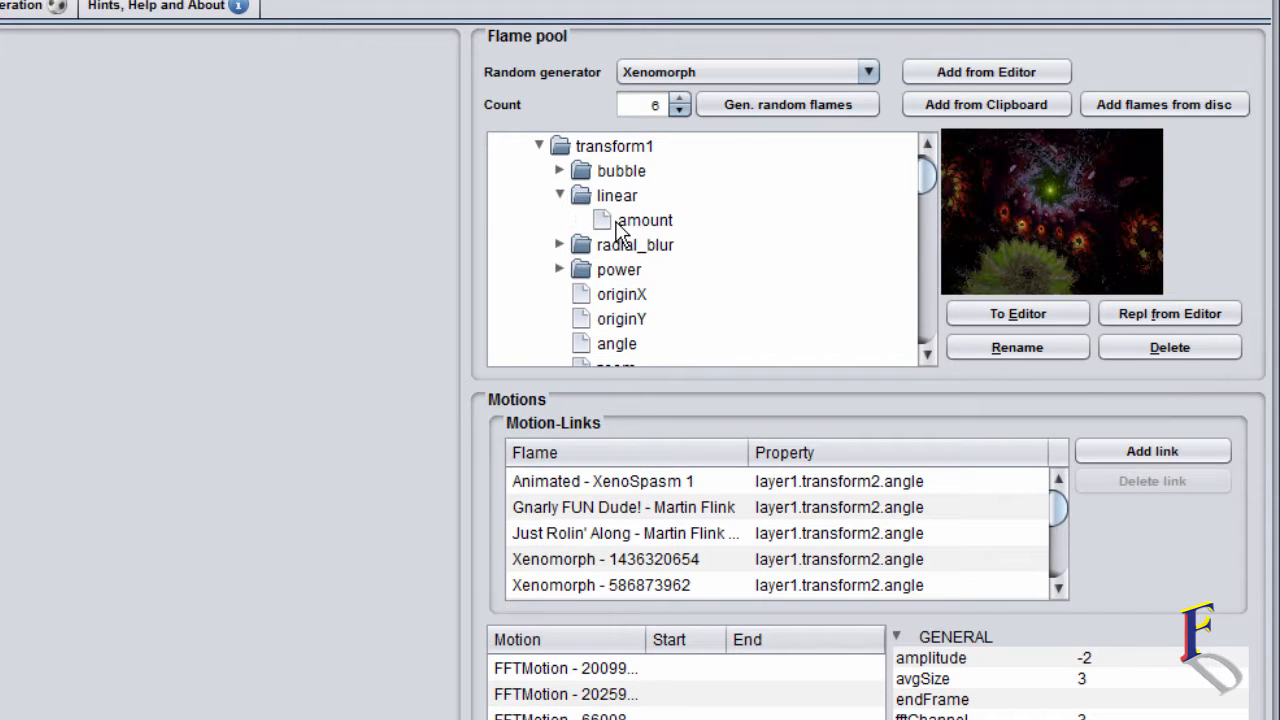
click(562, 196)
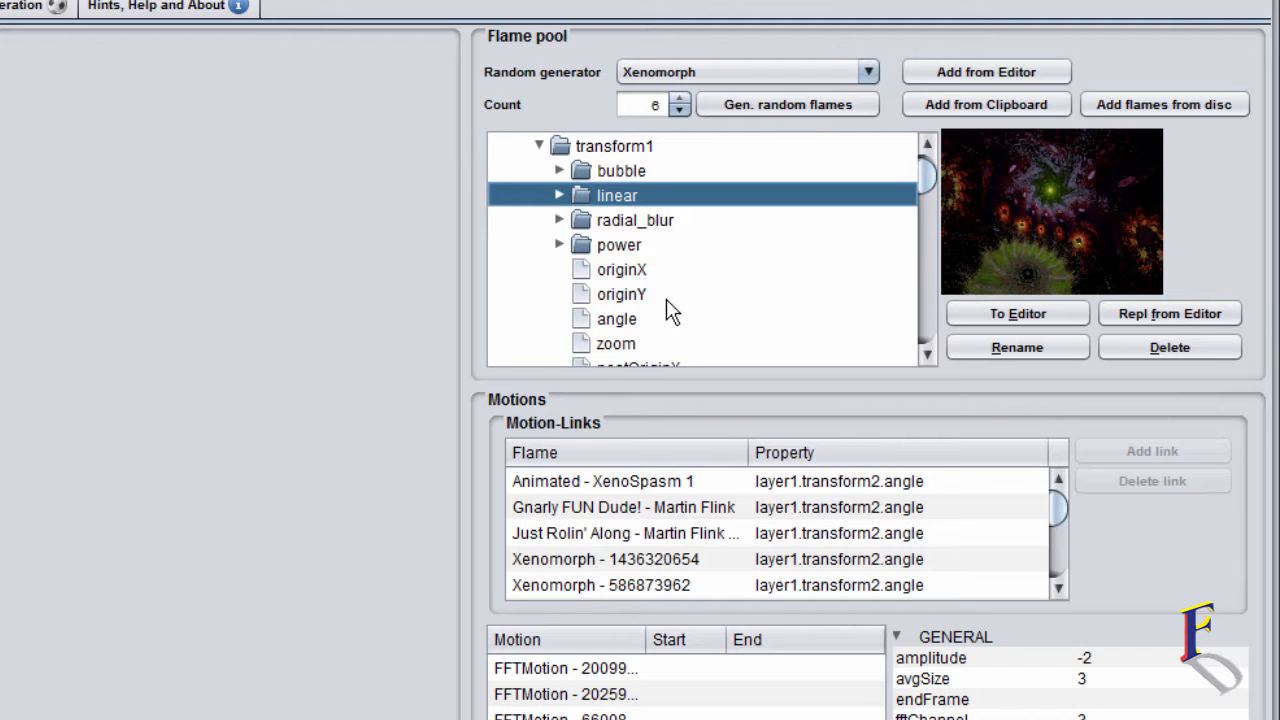
click(608, 320)
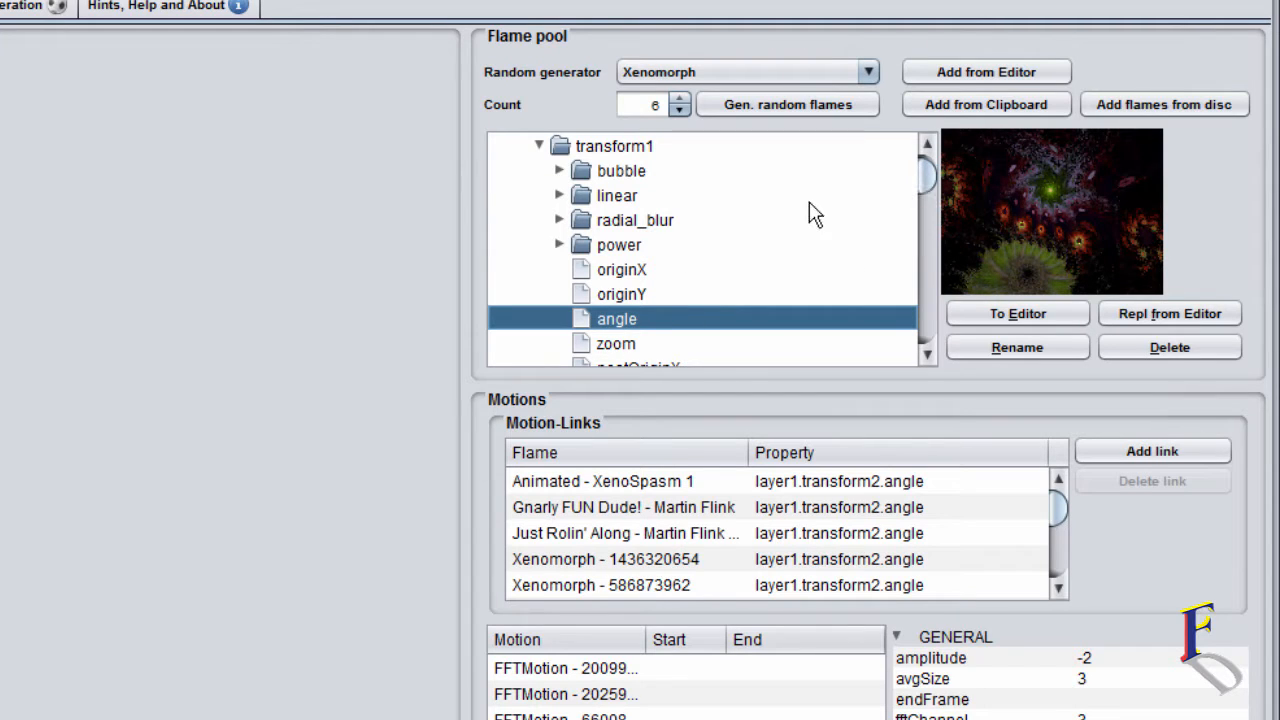
click(538, 146)
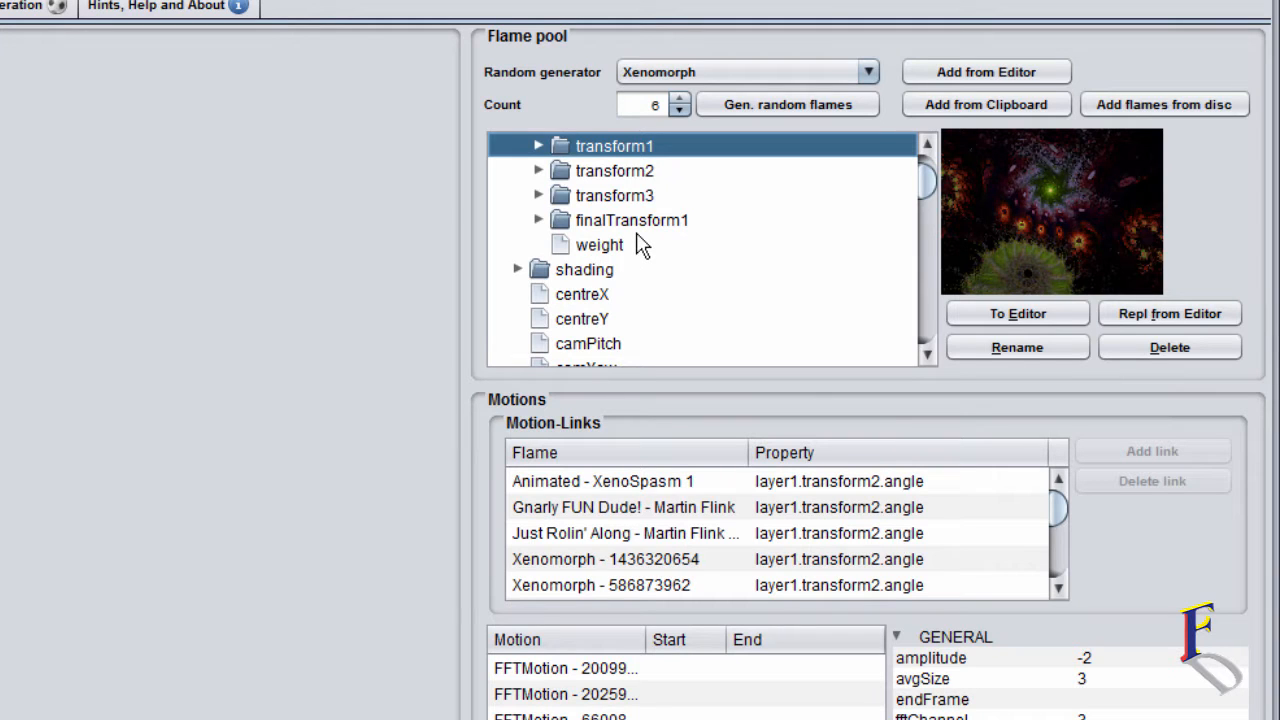
Review the camera, background colour and brightness properties of Animated - XenoSpasm 1, leaving its property tree collapsed.
scroll(642, 250, down, 4)
scroll(640, 270, down, 4)
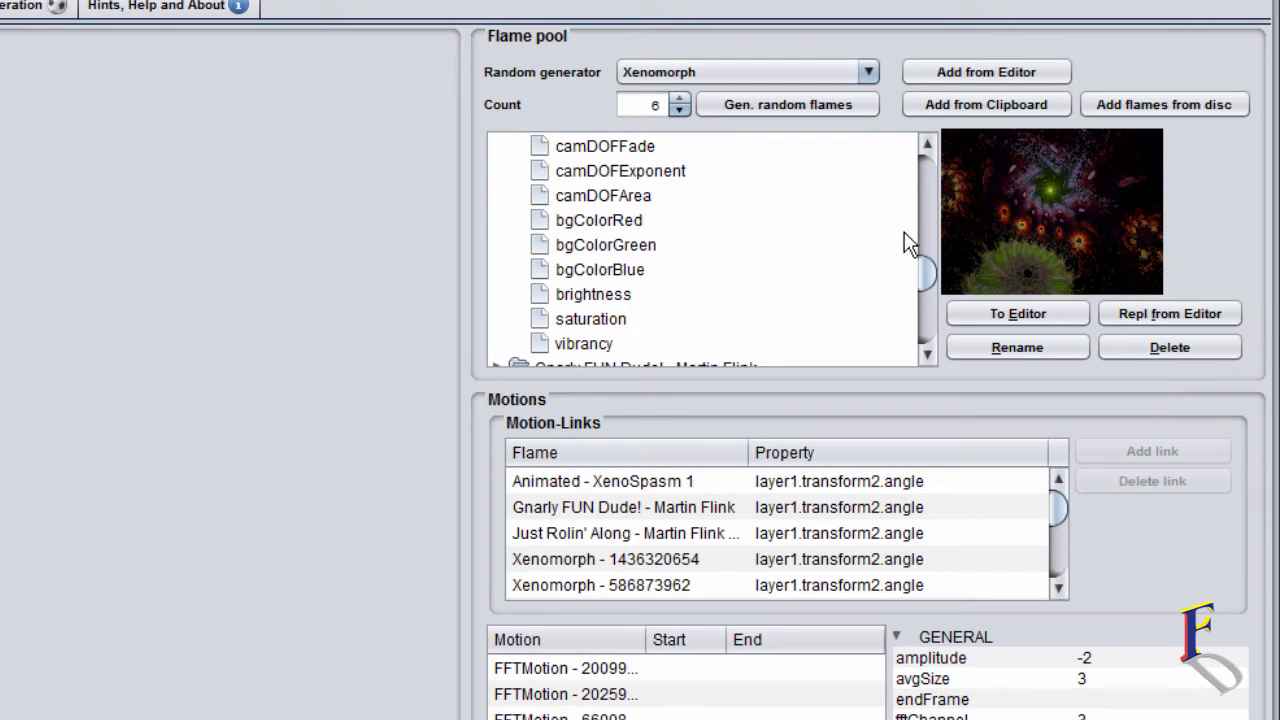
drag(923, 260, 885, 187)
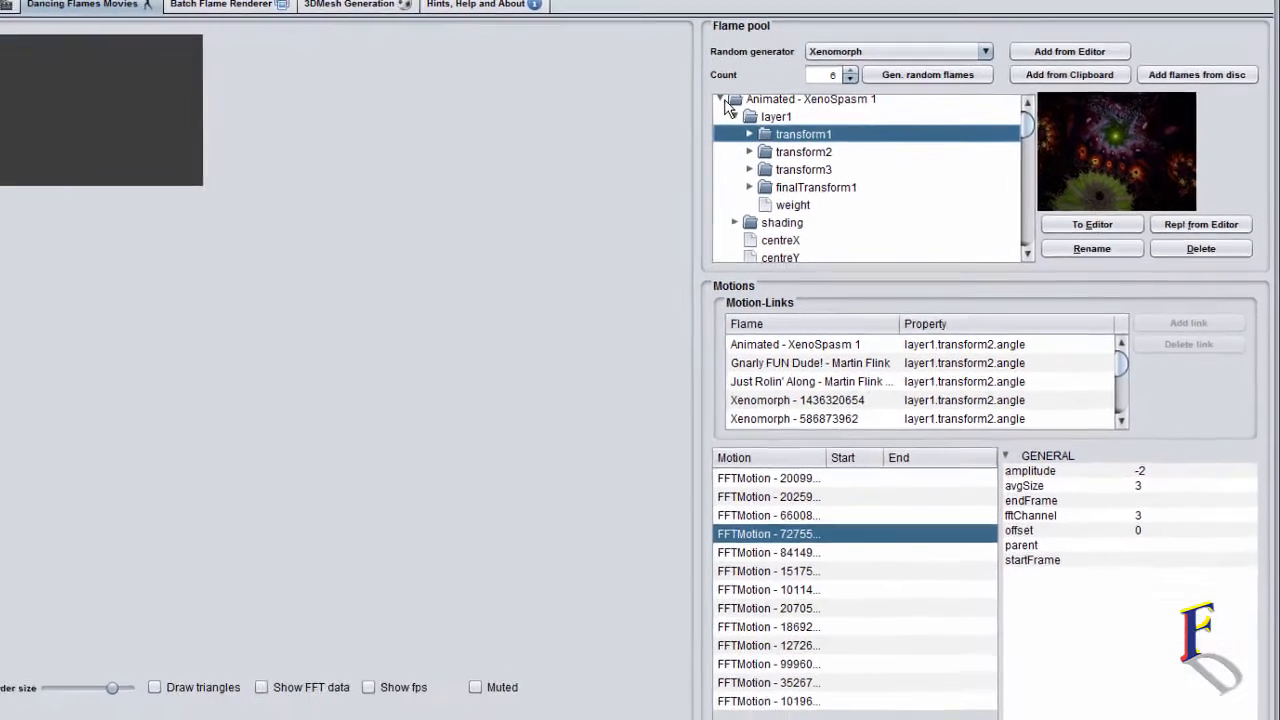
click(497, 138)
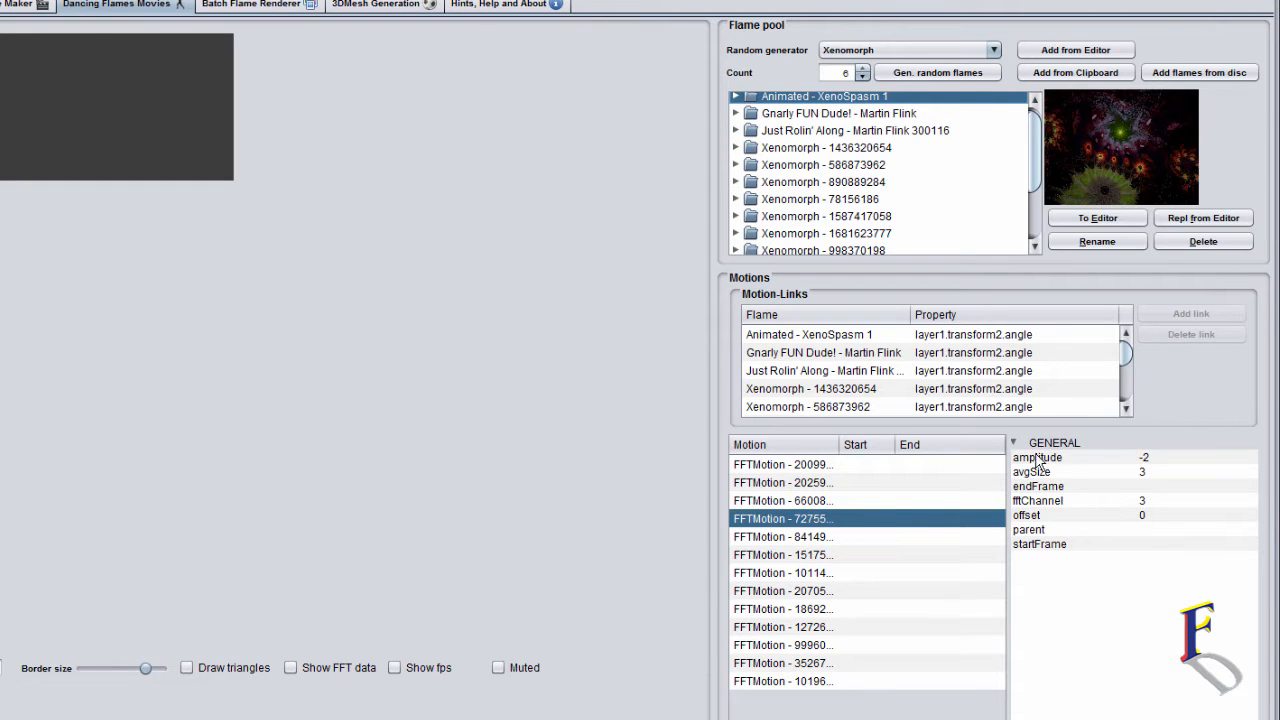
Check which transform properties the first FFT motions and several further ones drive, with their amplitude and fftChannel values.
click(816, 484)
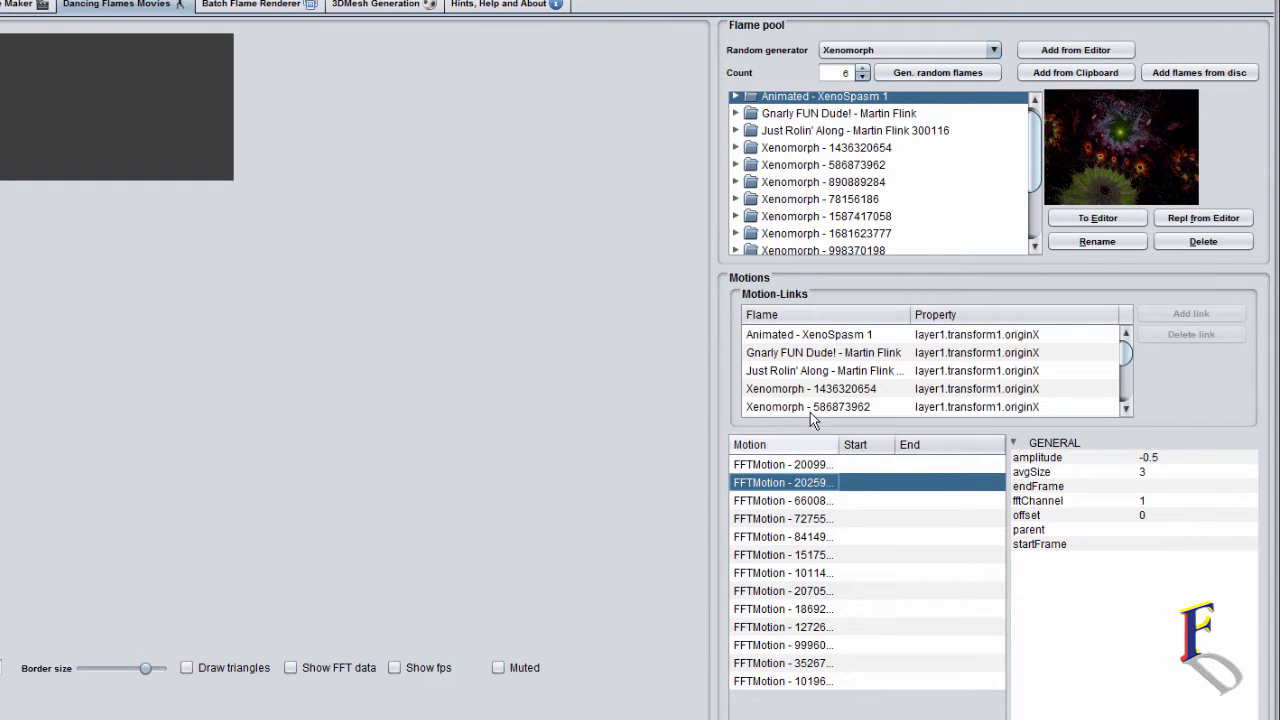
click(820, 466)
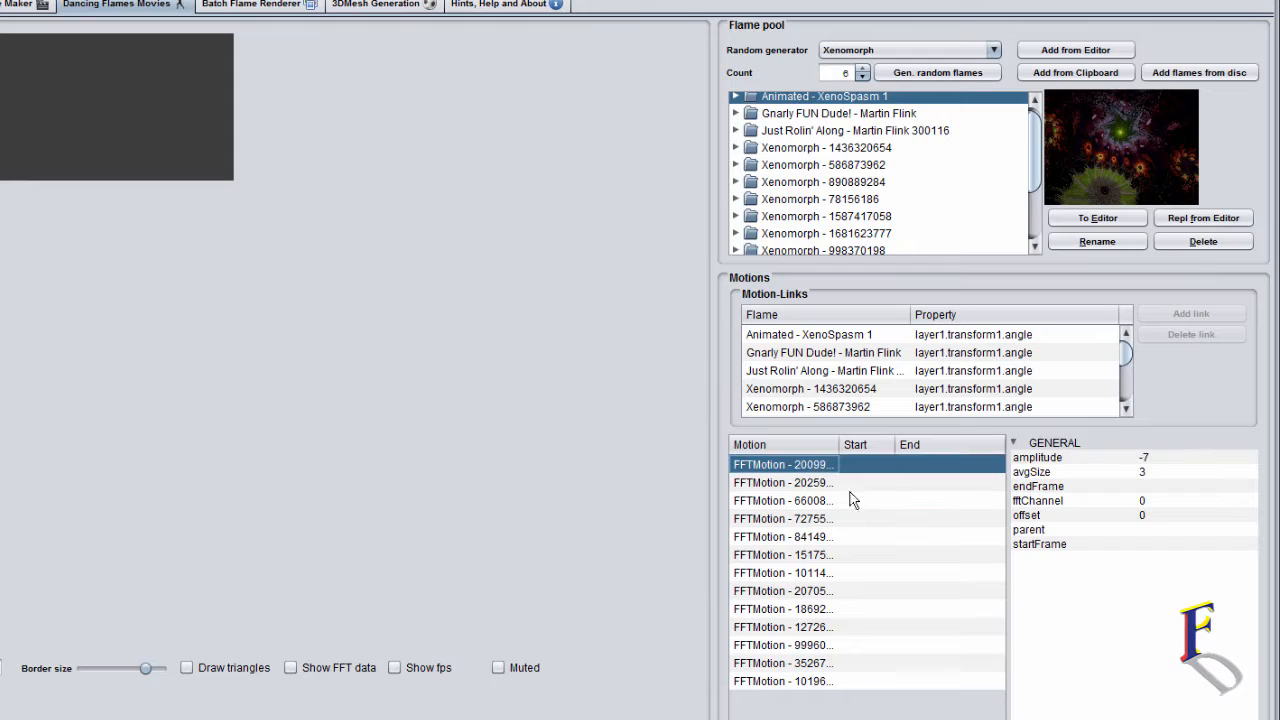
click(770, 486)
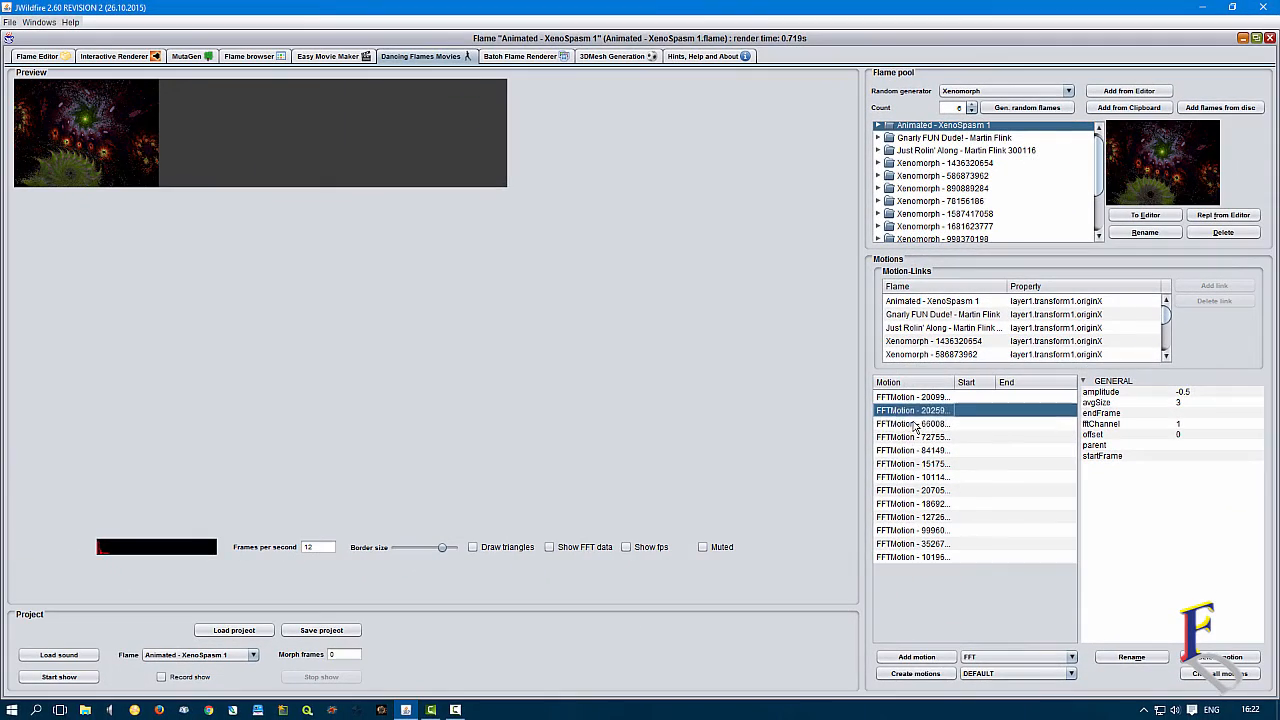
click(913, 424)
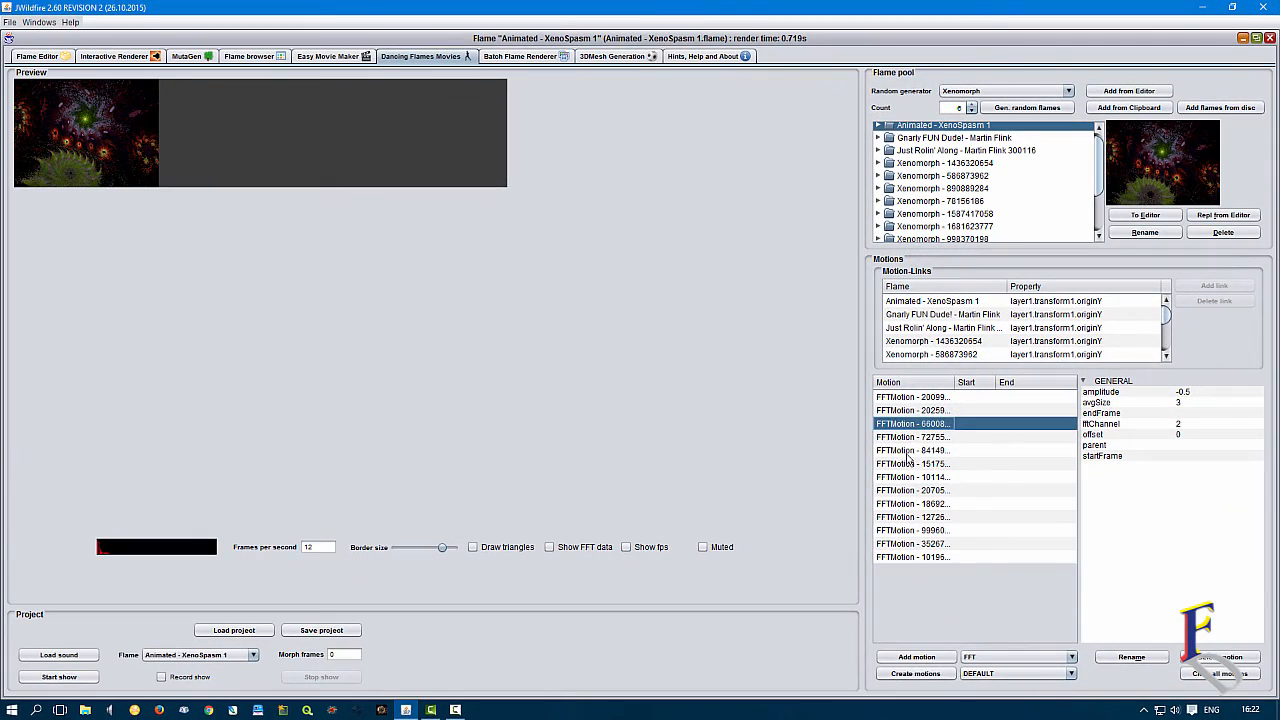
click(910, 450)
click(908, 477)
click(905, 504)
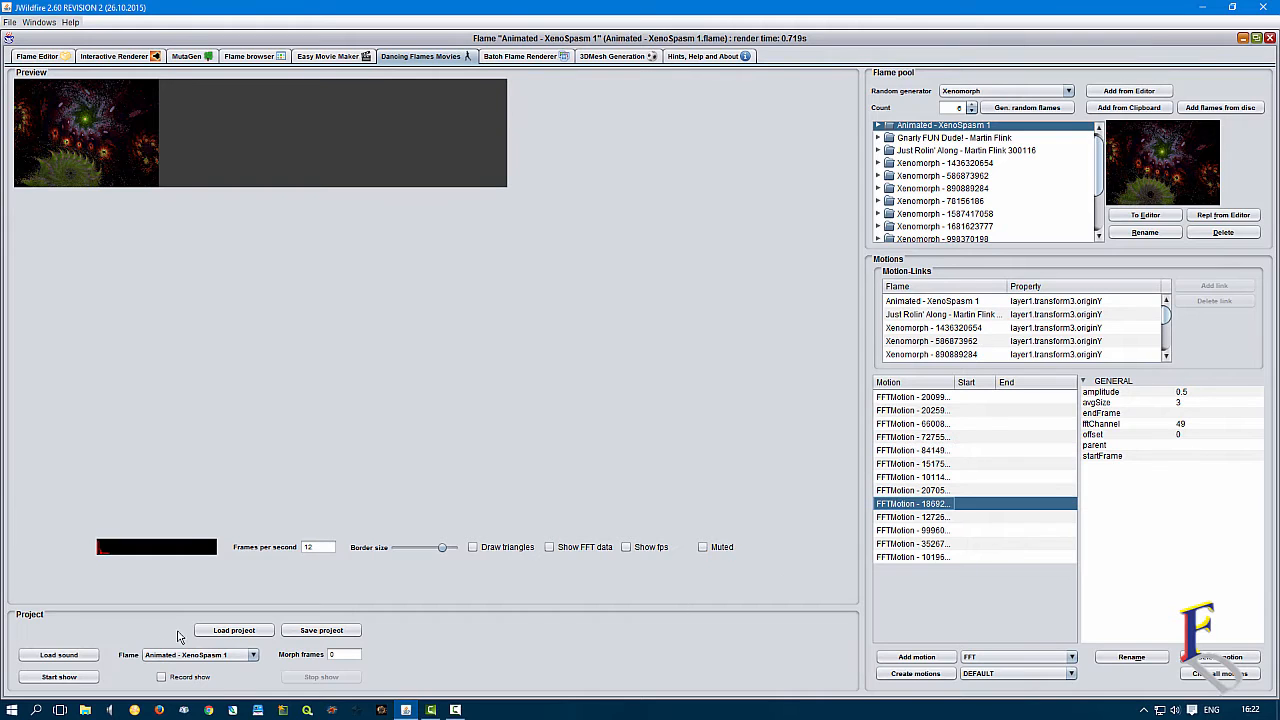
Start the show and switch the playing flame to Gnarly FUN Dude!
click(66, 678)
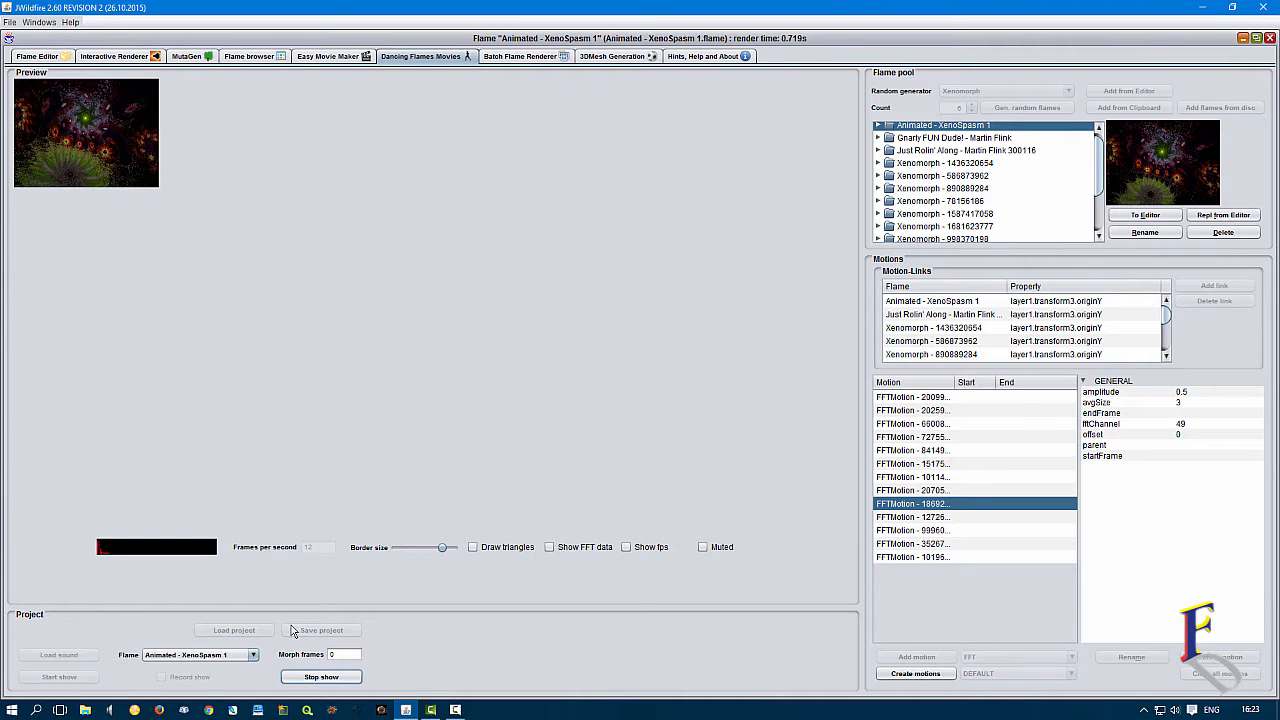
click(256, 654)
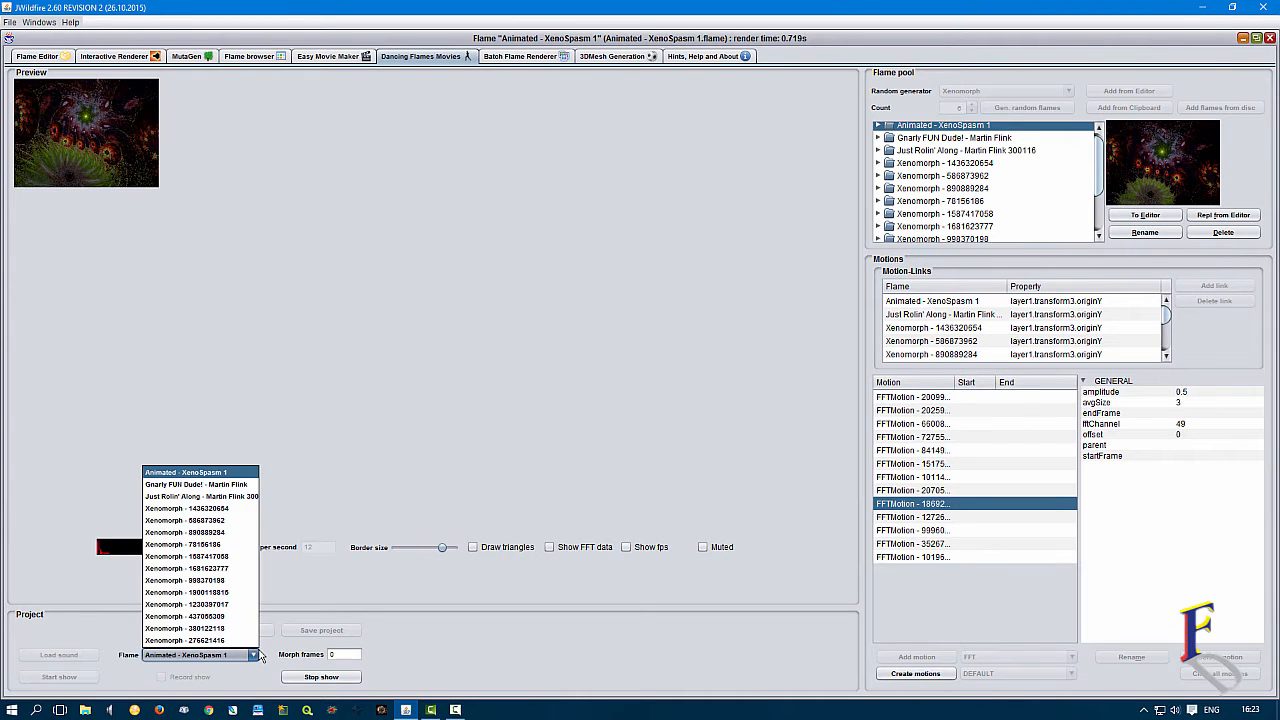
click(198, 484)
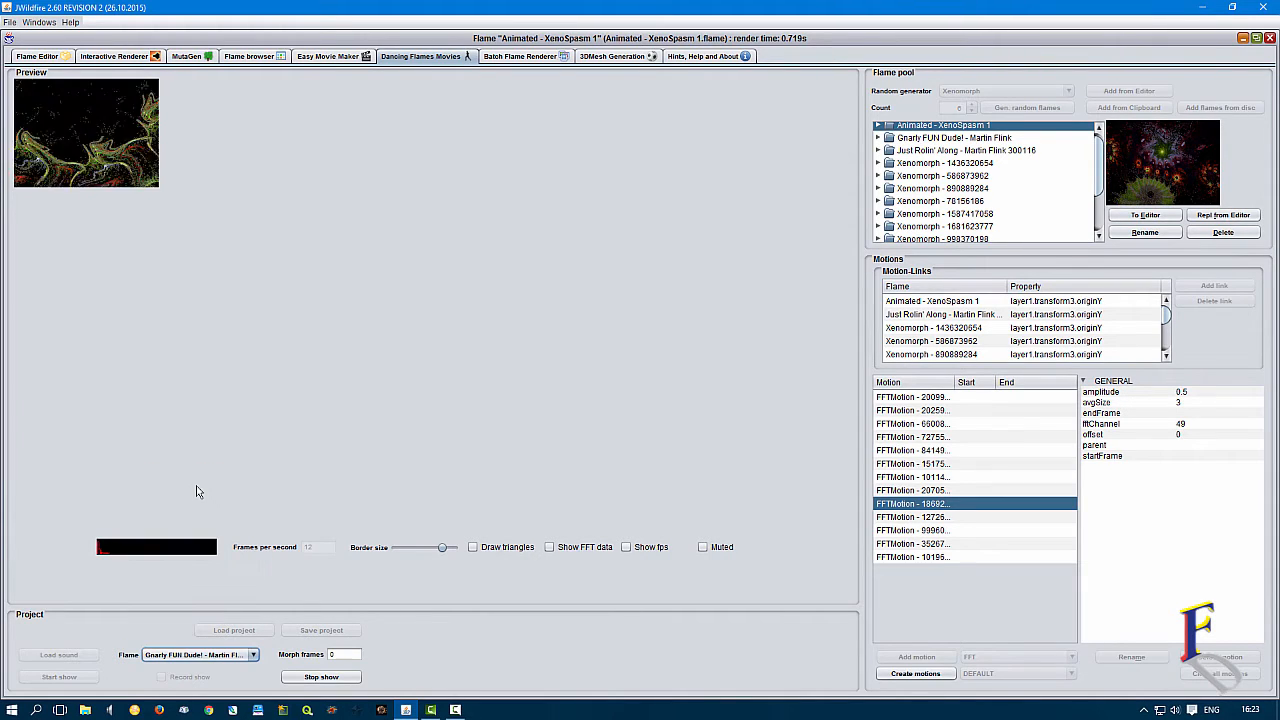
Advance the running show through the flames from Just Rolin' Along to Xenomorph - 276621416, and go back to Xenomorph - 380122118.
click(238, 656)
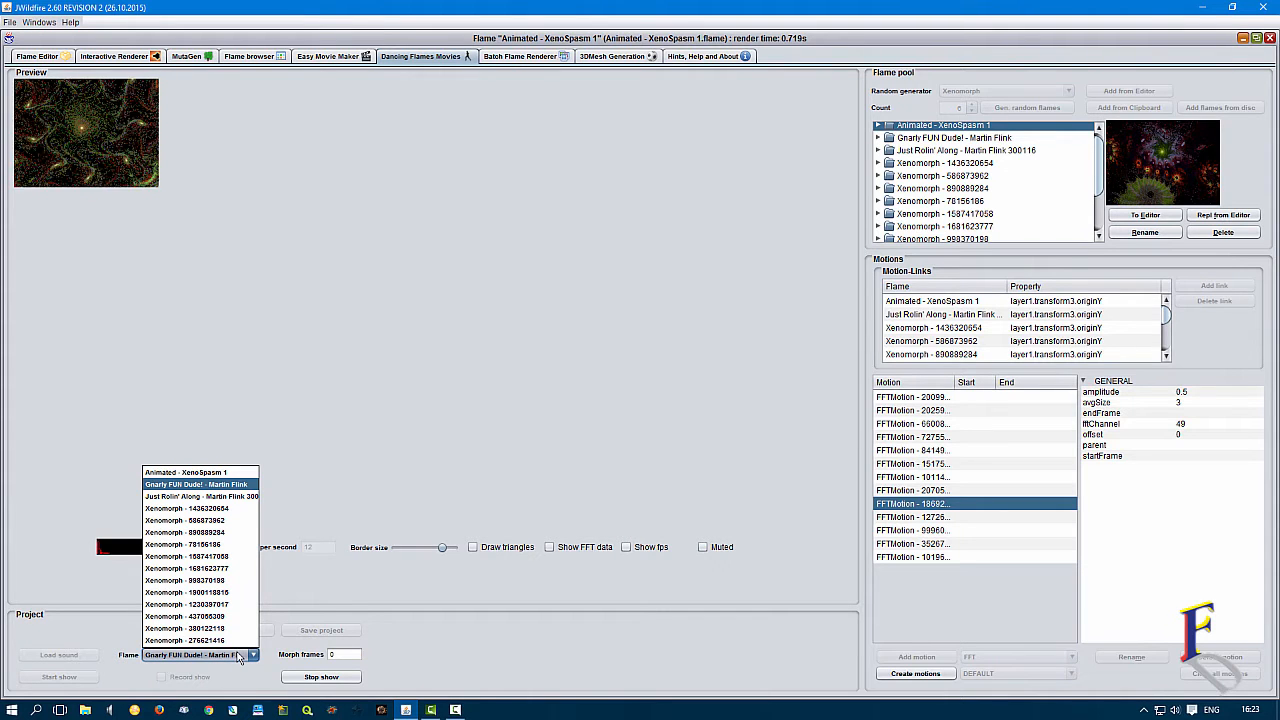
key(Down)
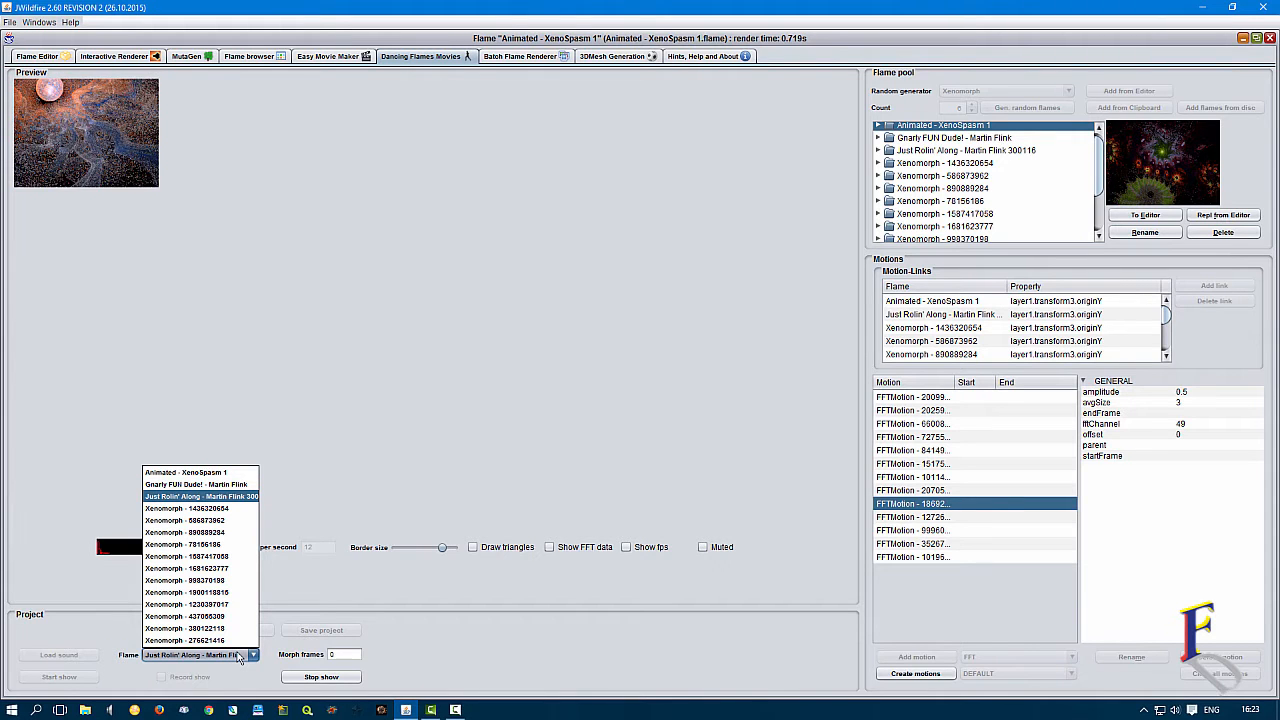
key(Down)
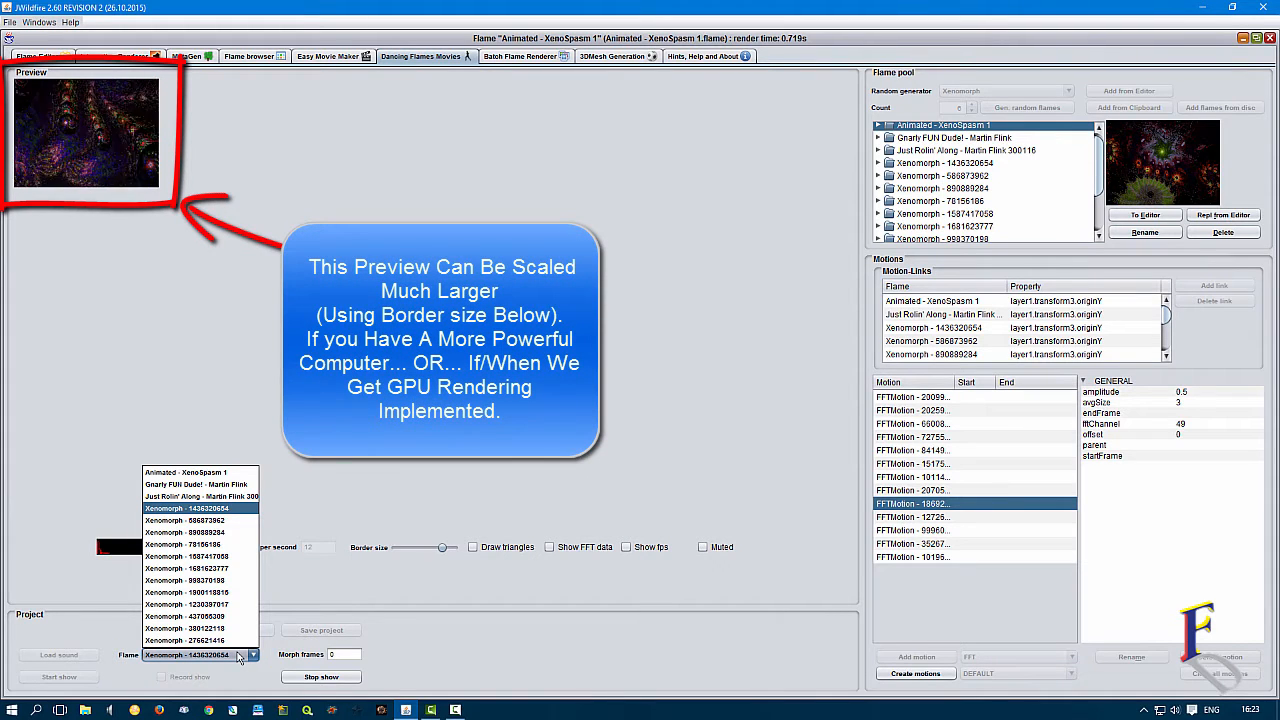
key(Down)
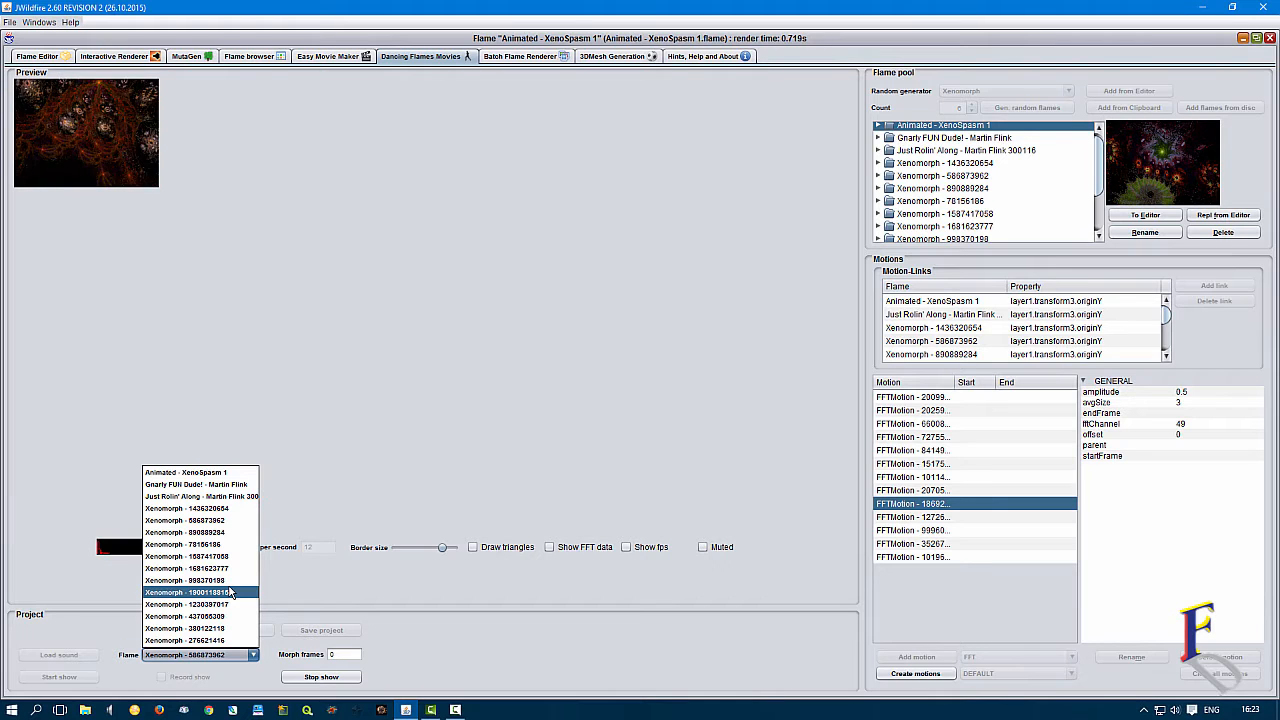
key(Down)
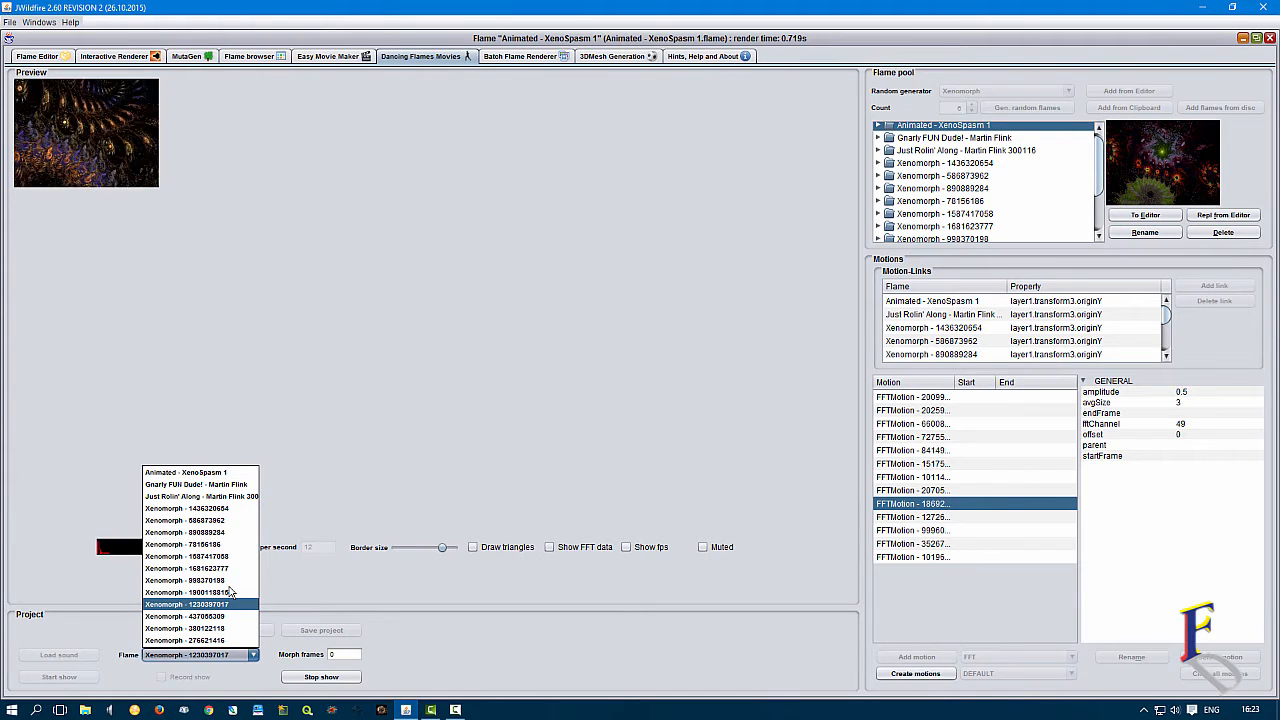
key(Down)
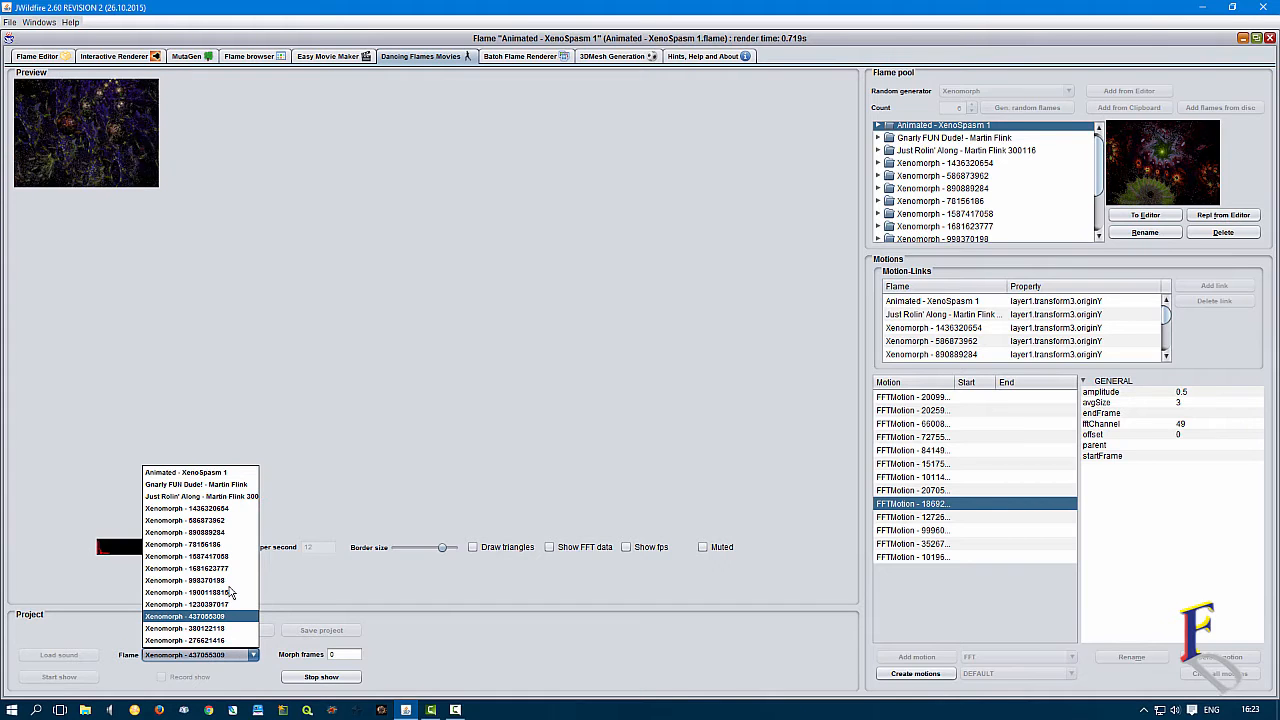
key(Down)
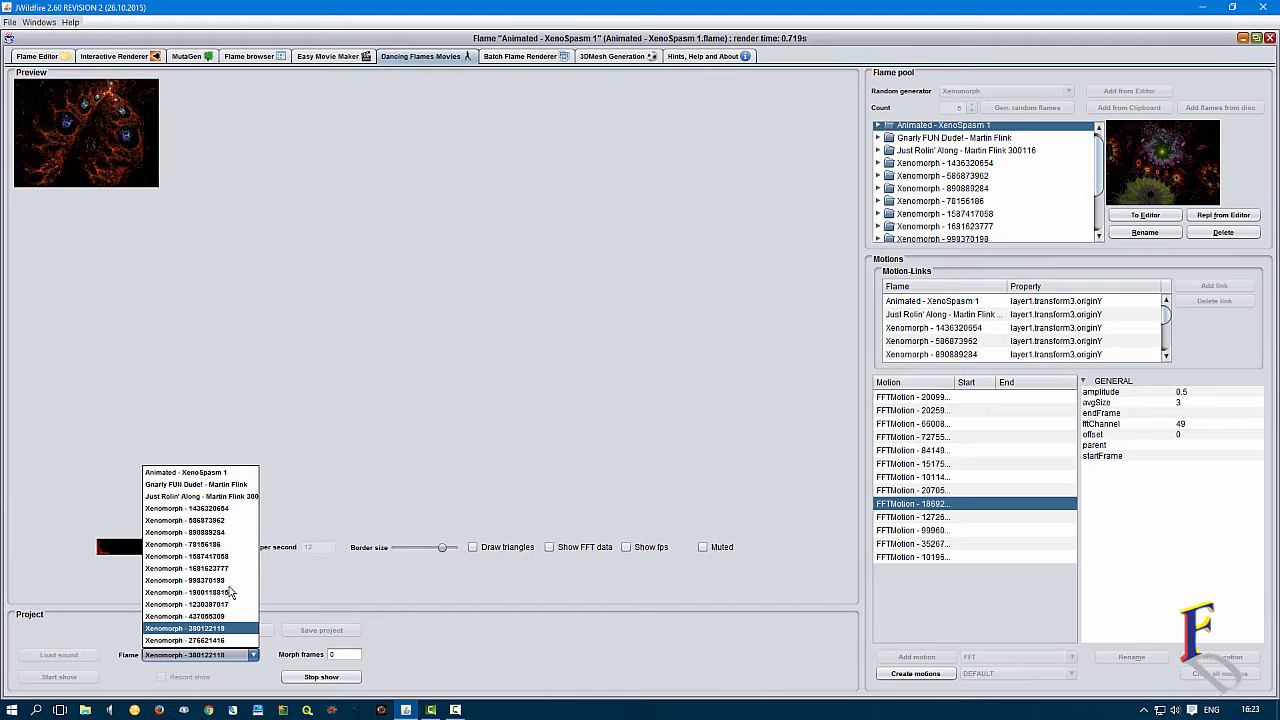
key(Down)
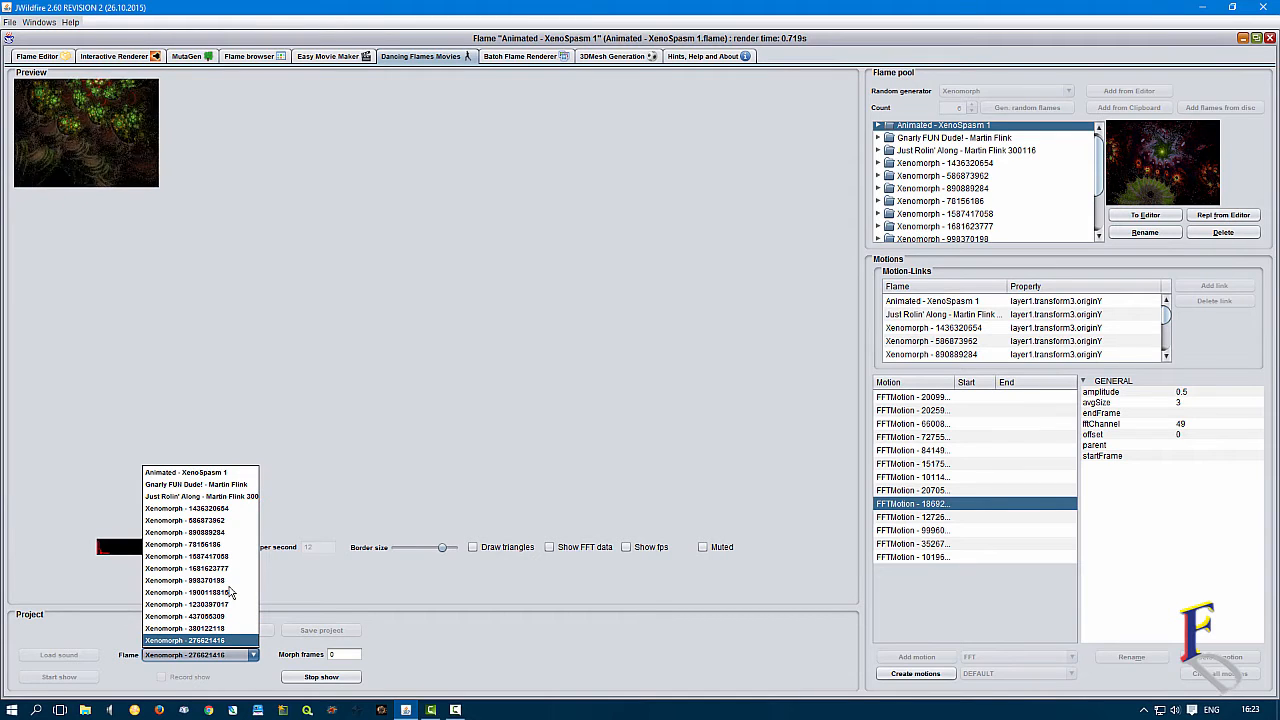
key(Up)
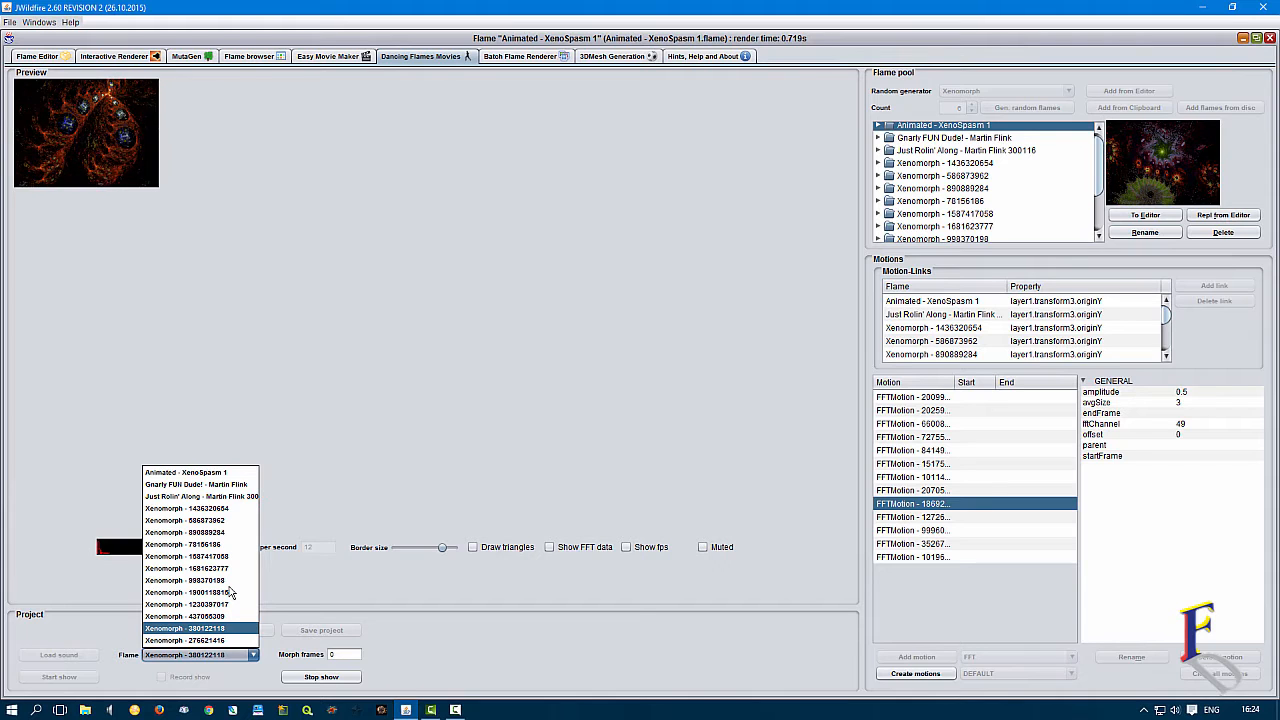
click(211, 568)
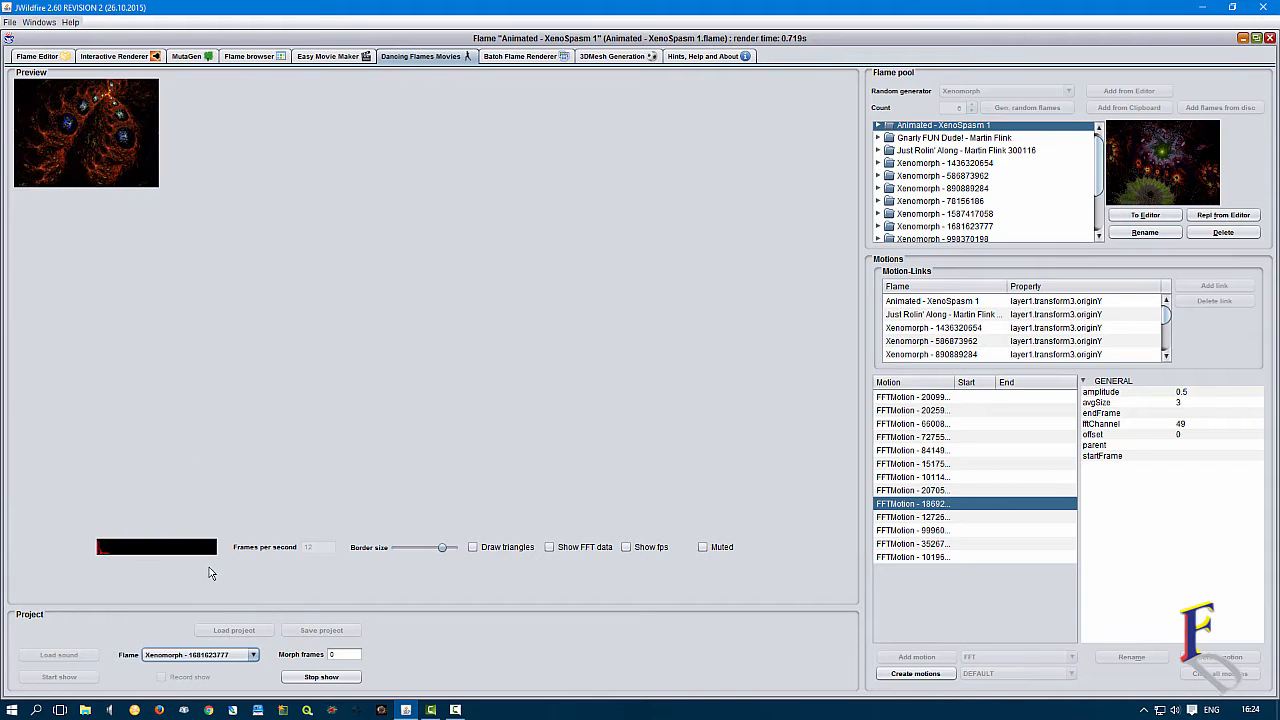
click(214, 658)
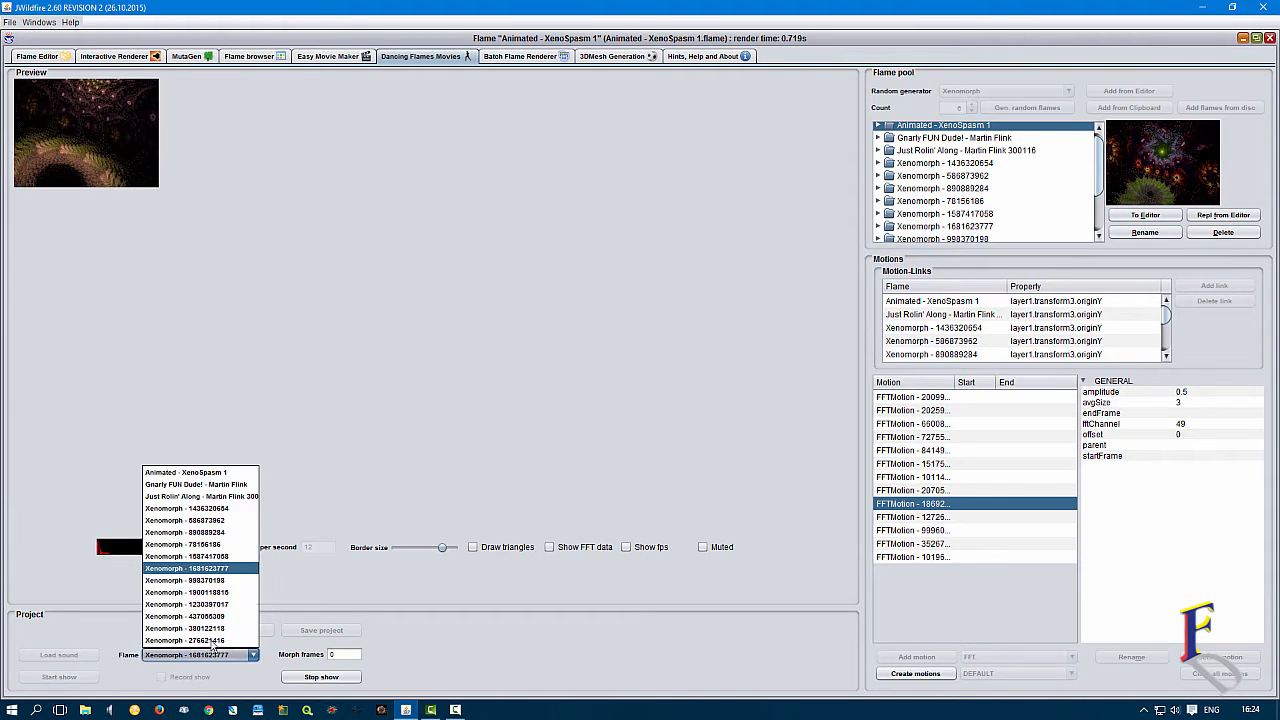
click(190, 499)
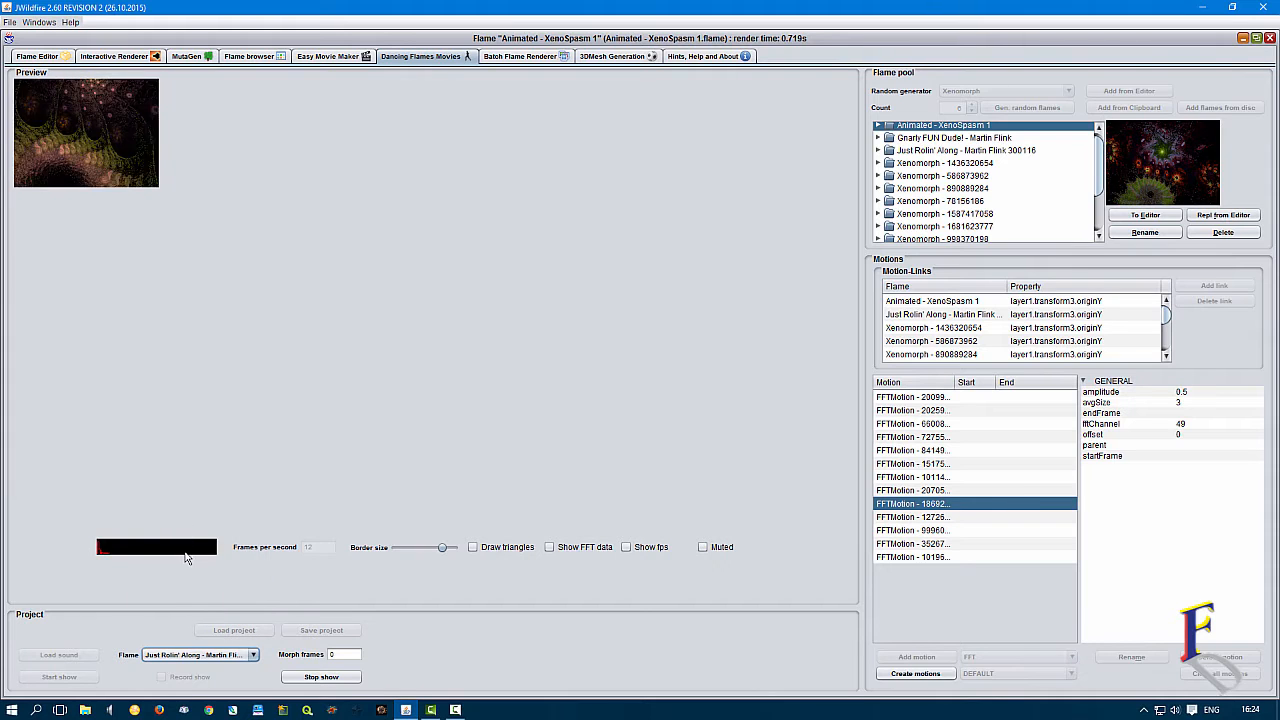
click(207, 662)
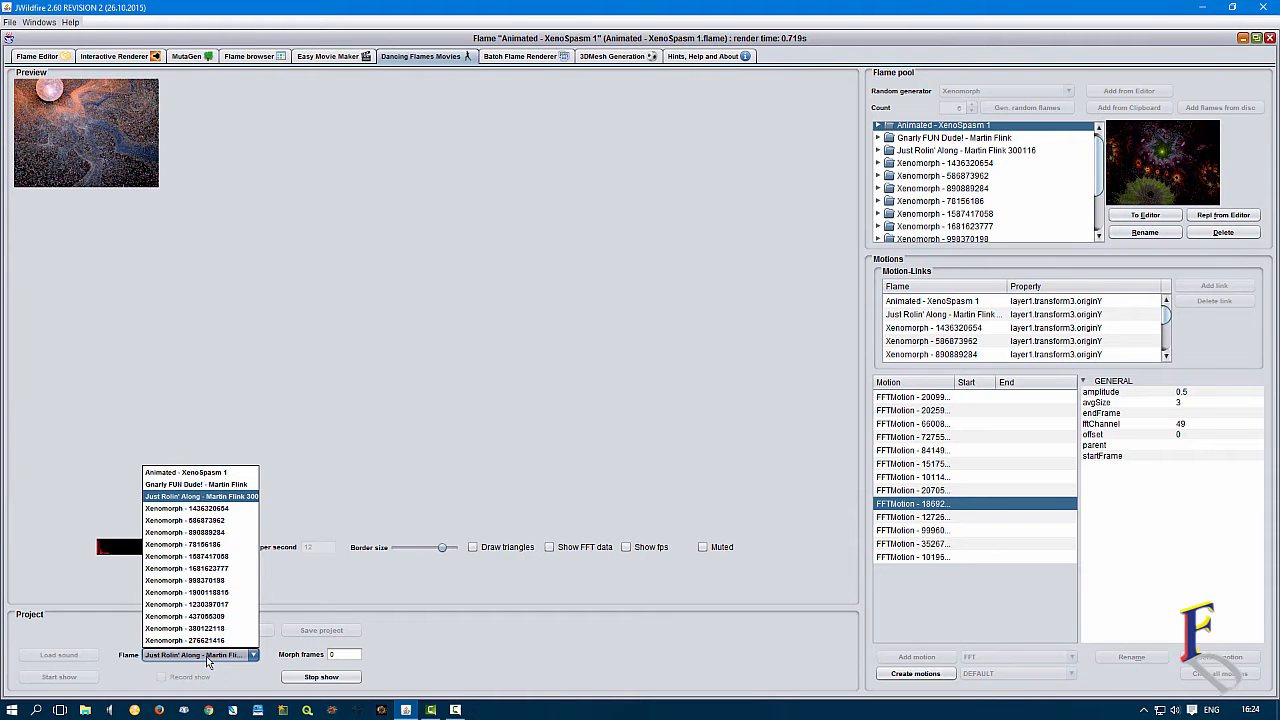
click(190, 480)
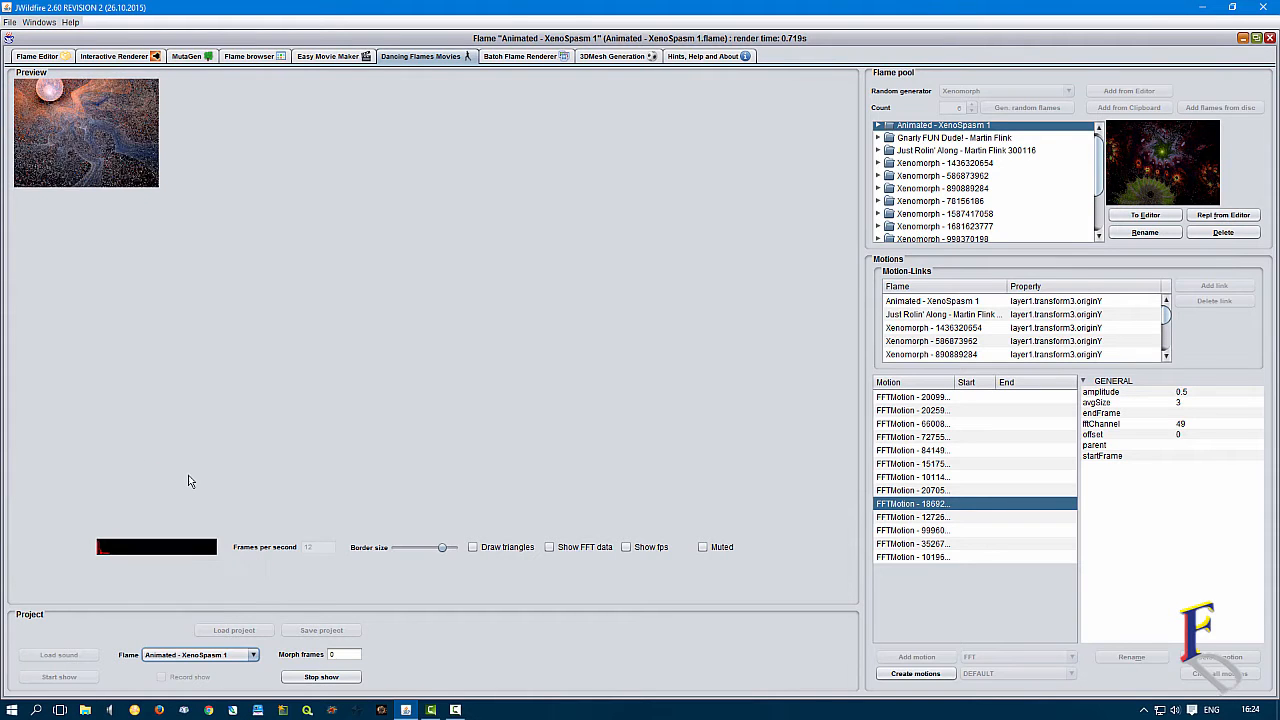
click(212, 660)
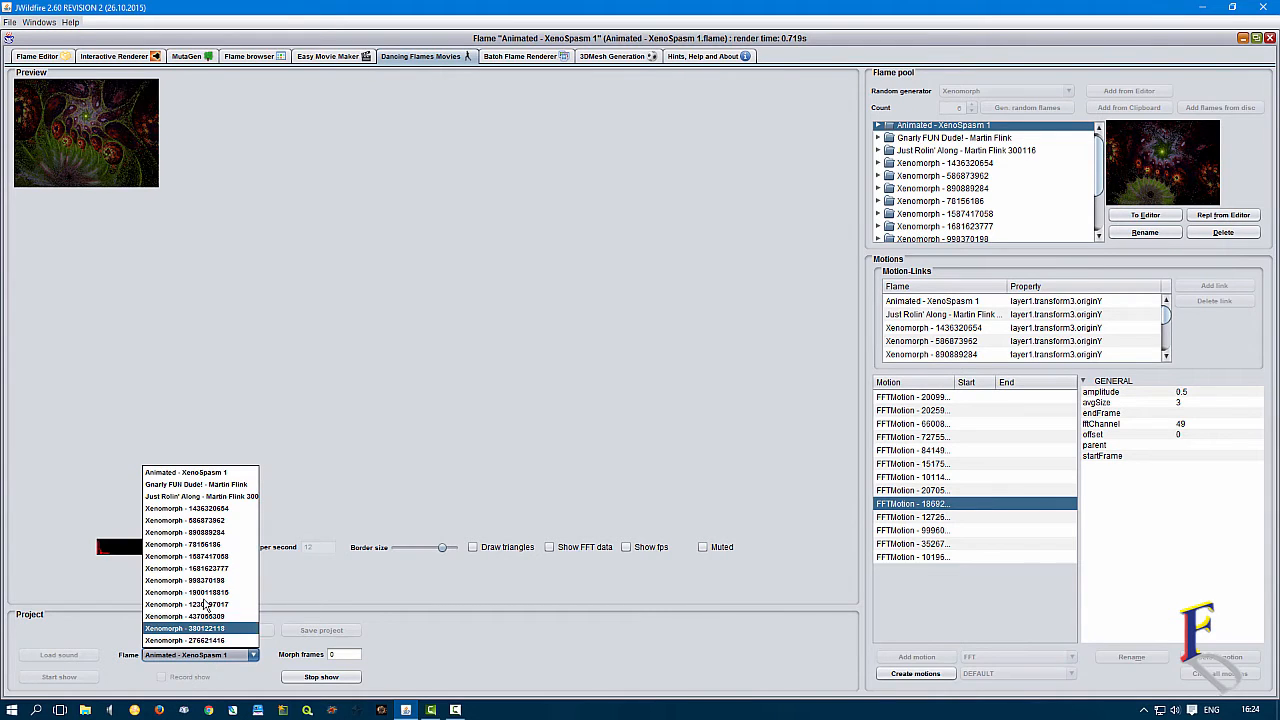
click(203, 570)
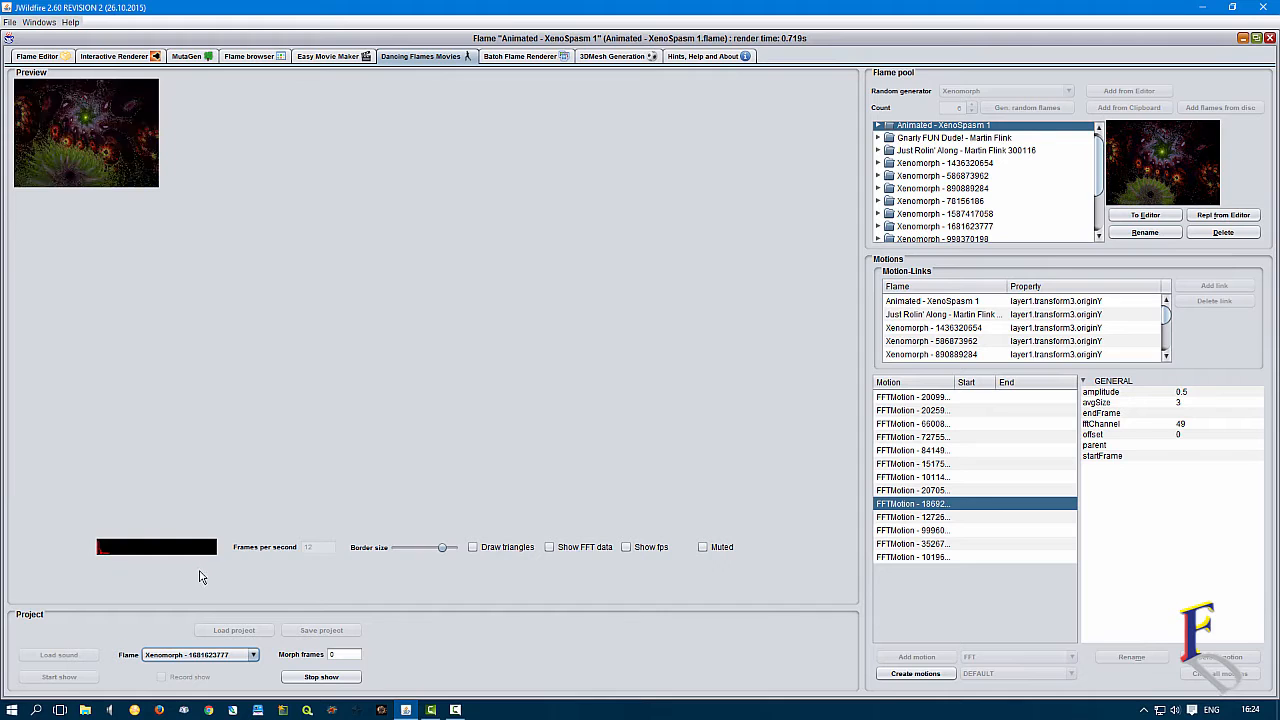
click(224, 661)
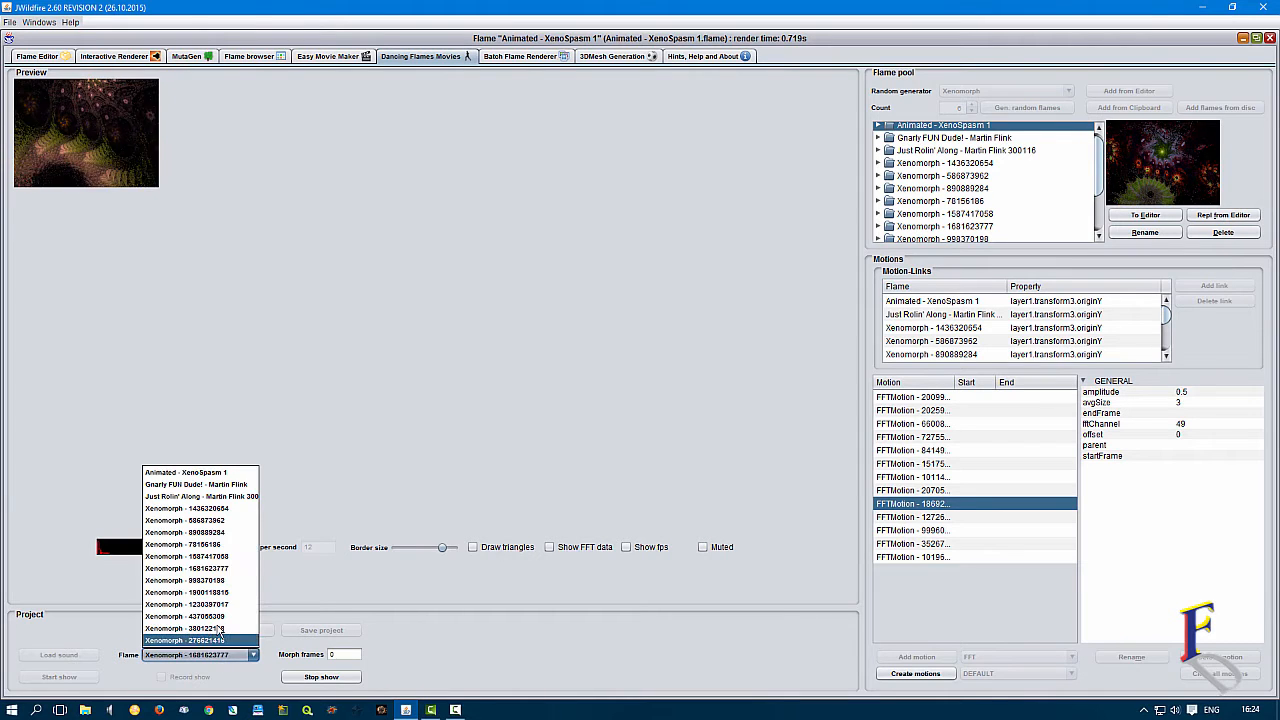
click(210, 521)
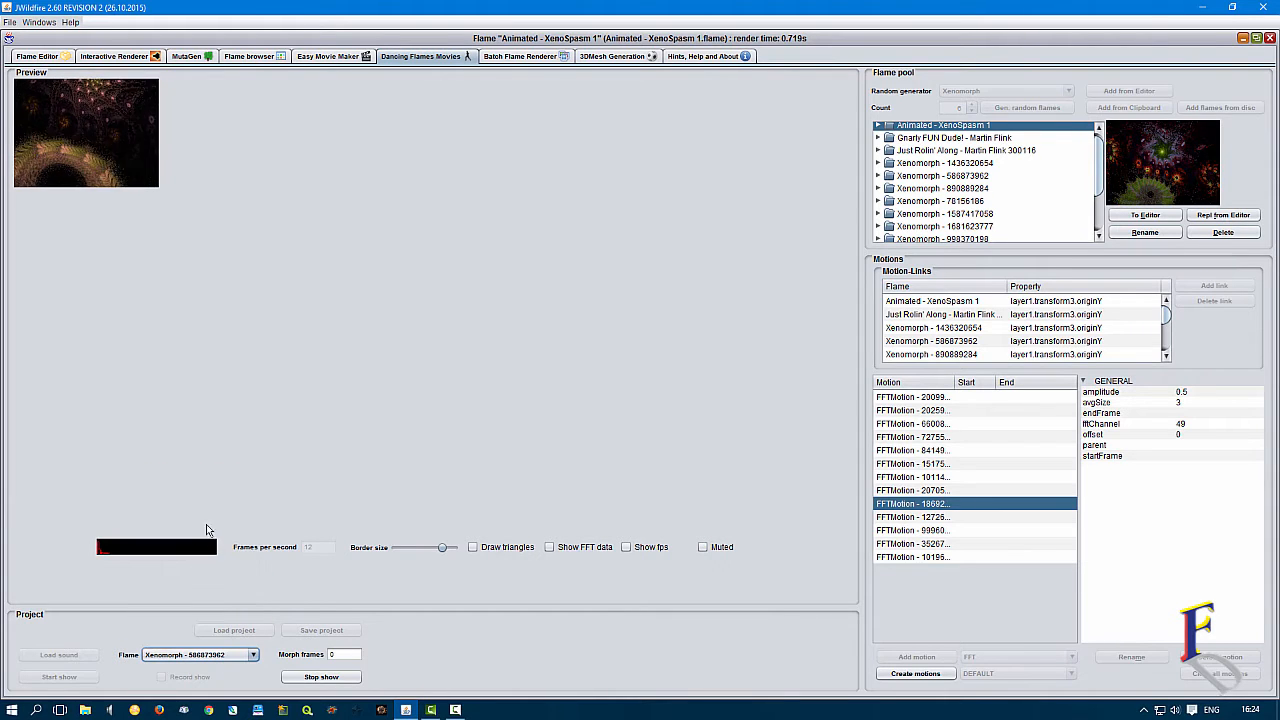
click(220, 655)
click(203, 591)
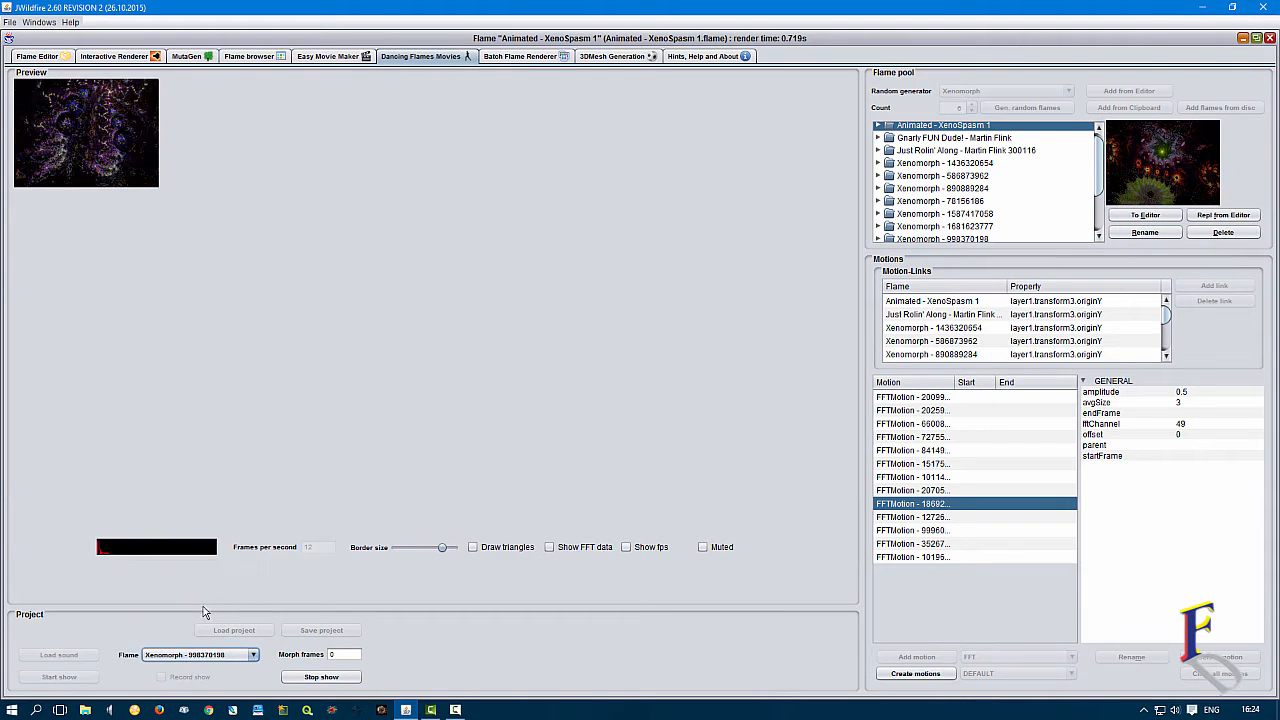
click(220, 657)
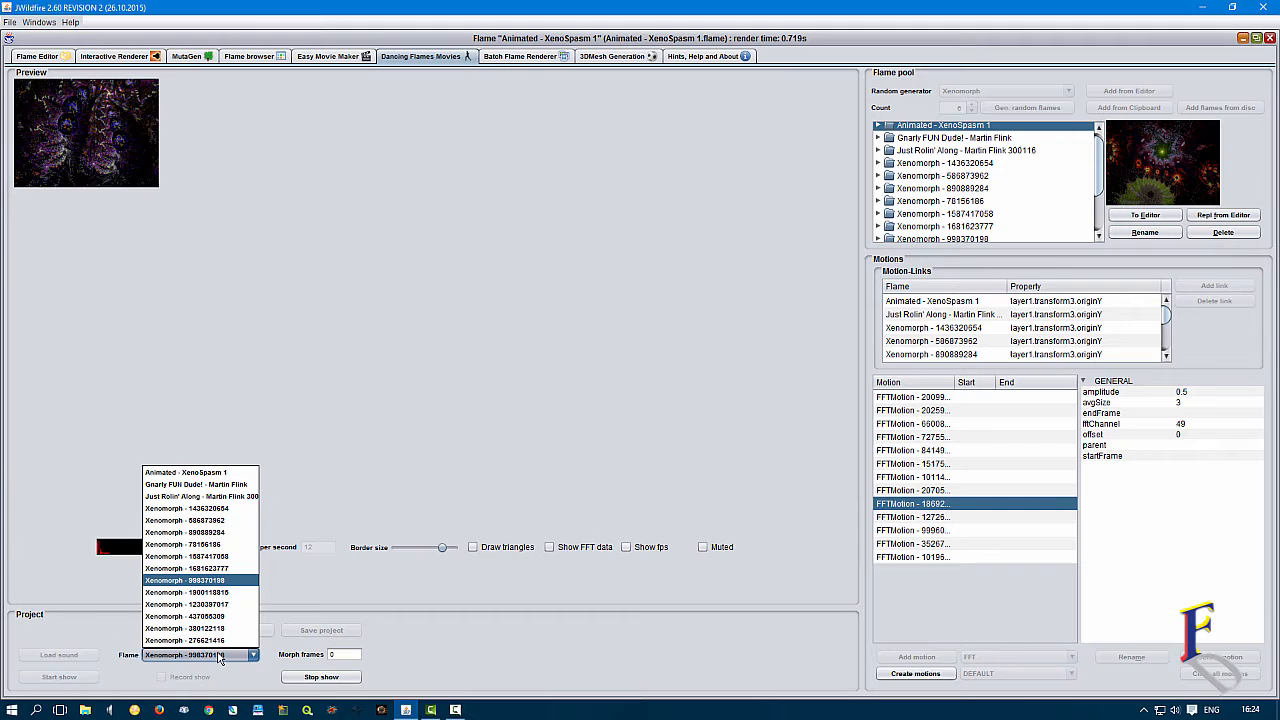
click(209, 600)
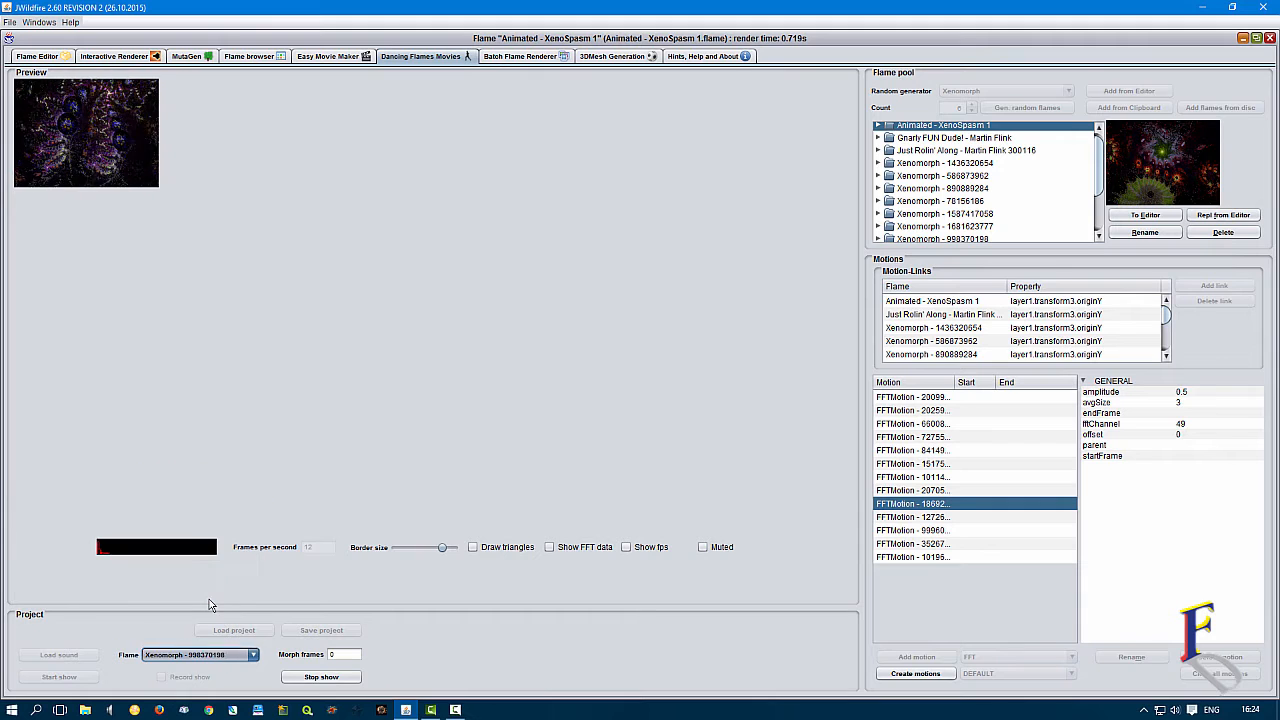
click(220, 657)
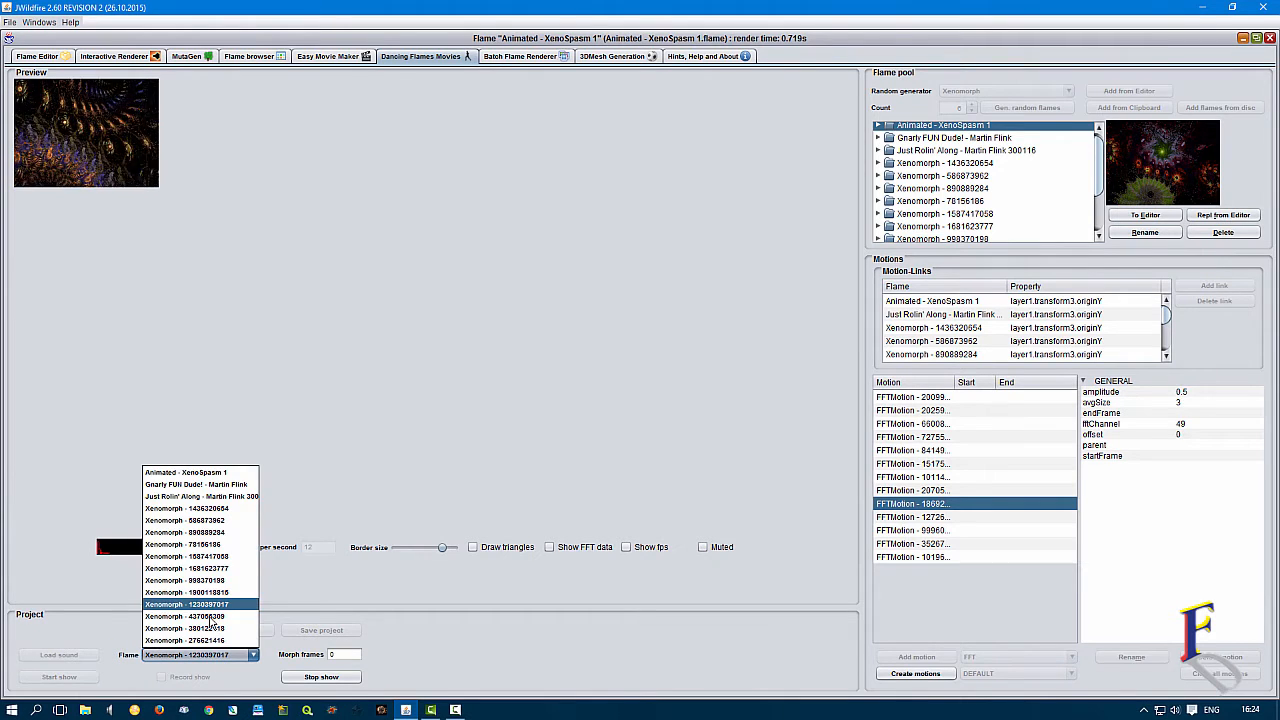
click(205, 491)
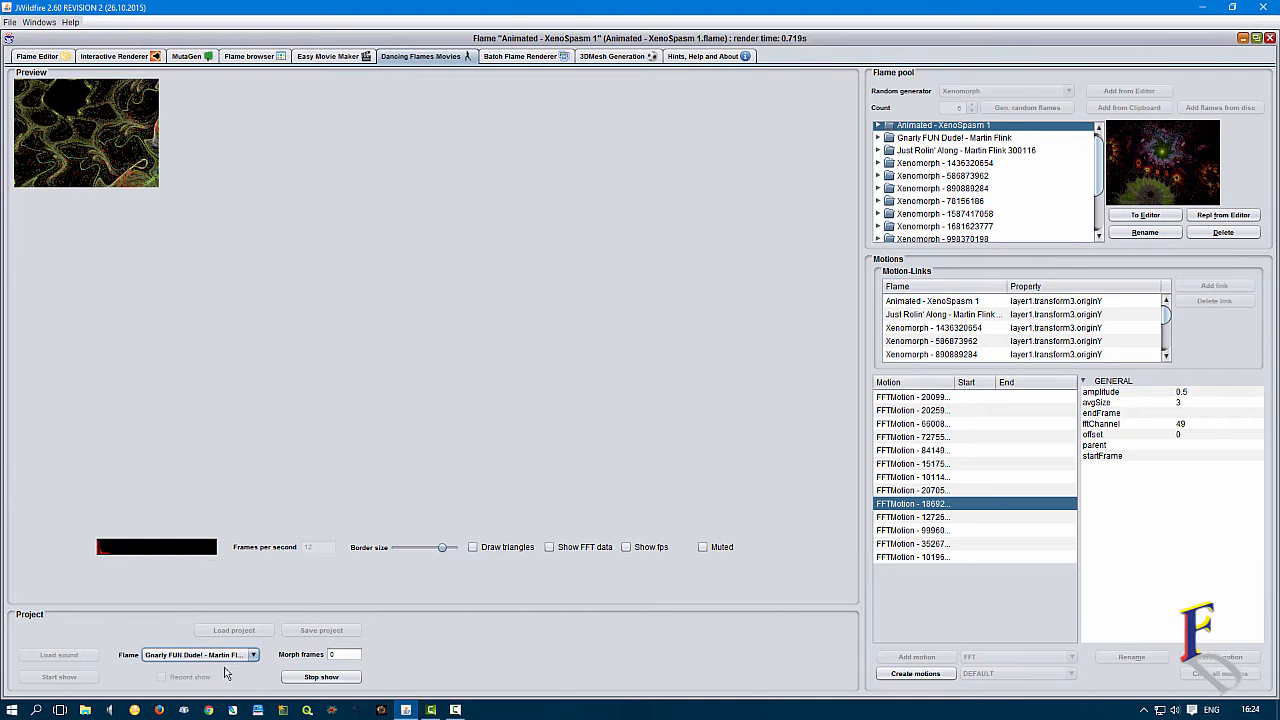
click(222, 658)
click(210, 474)
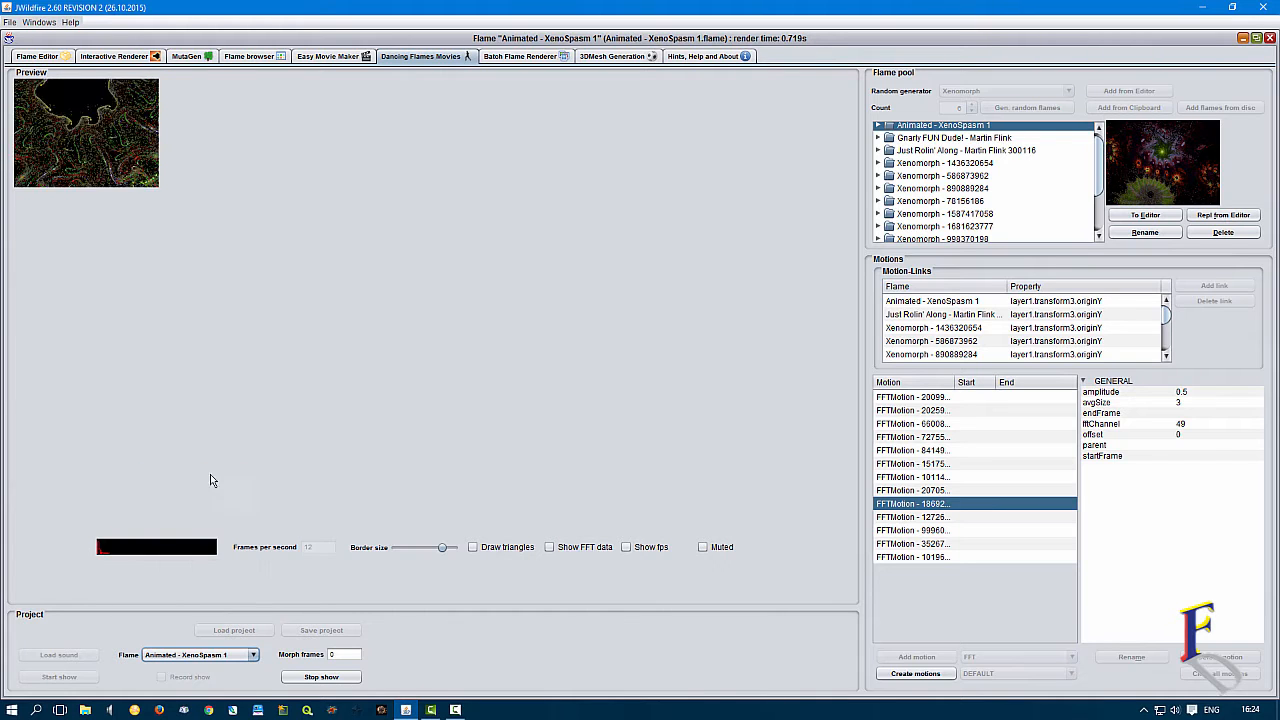
click(225, 655)
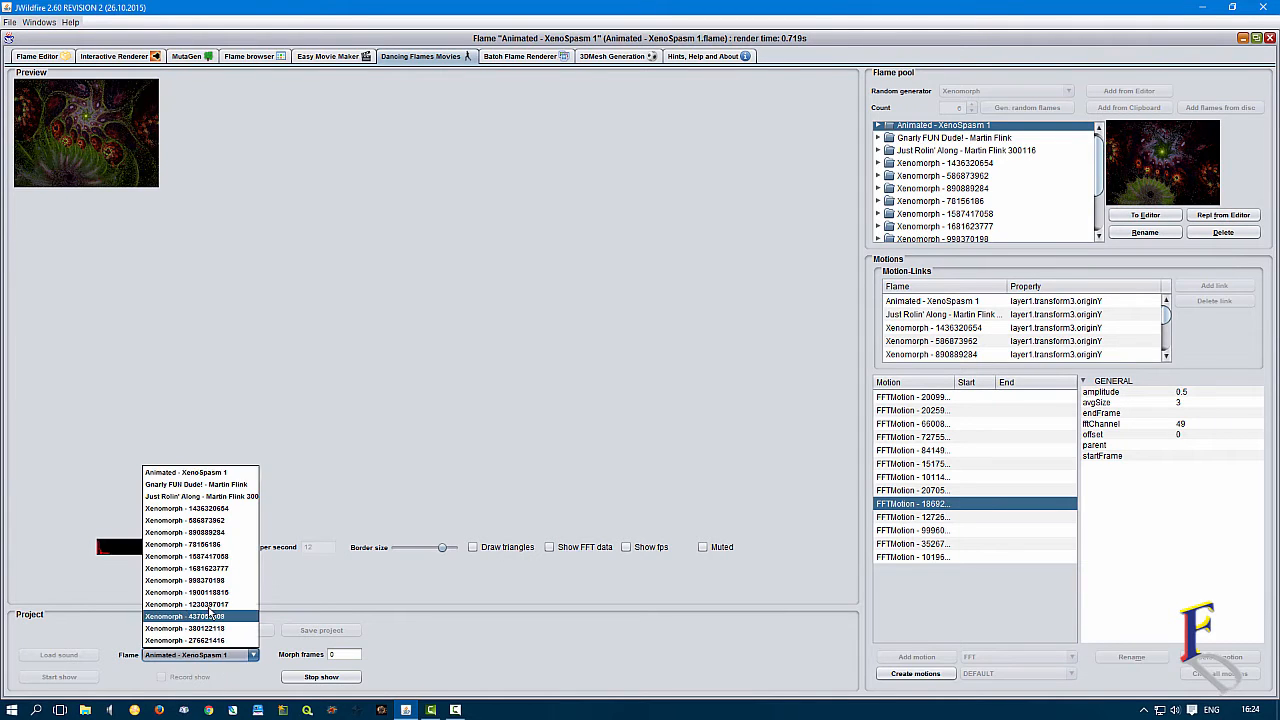
click(205, 594)
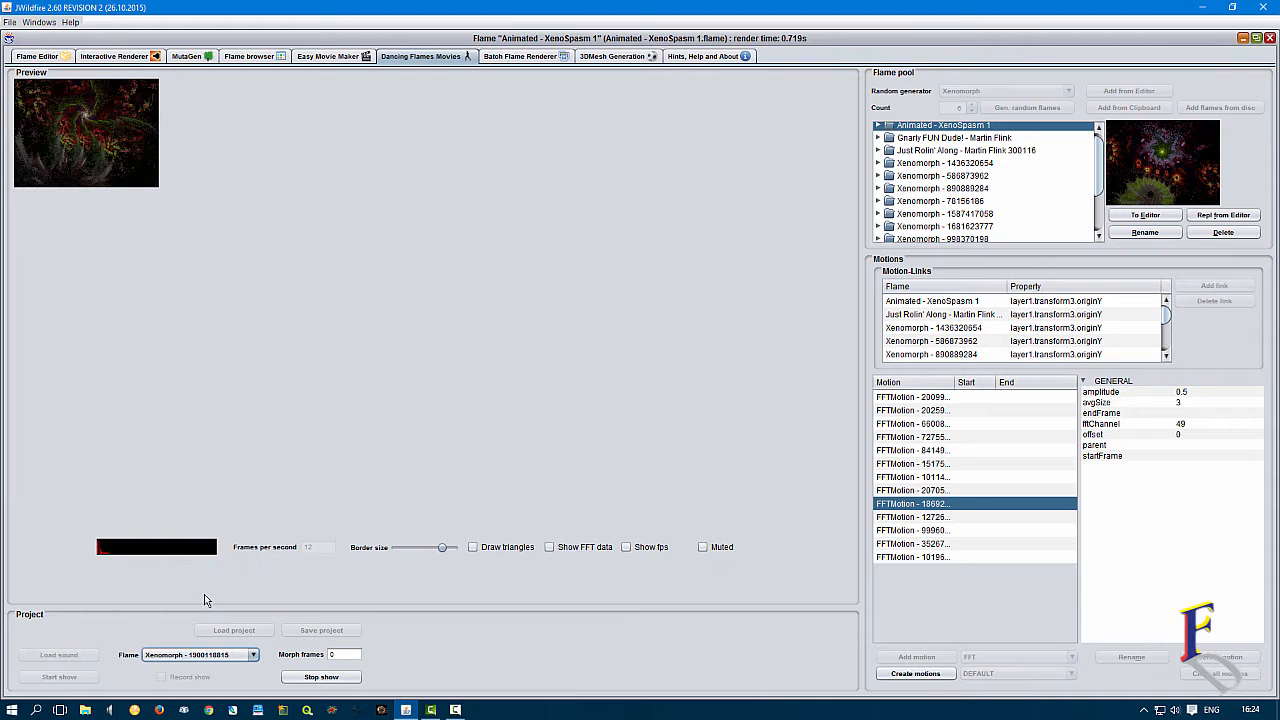
click(212, 656)
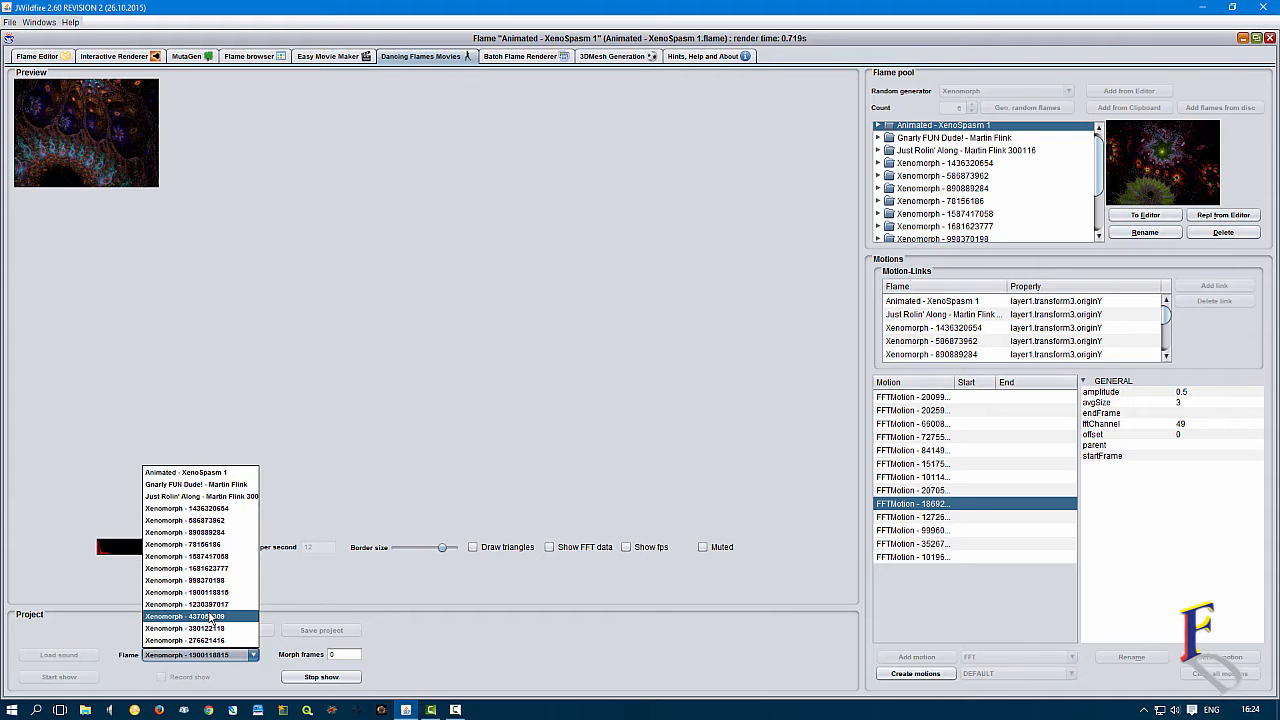
click(209, 612)
click(209, 656)
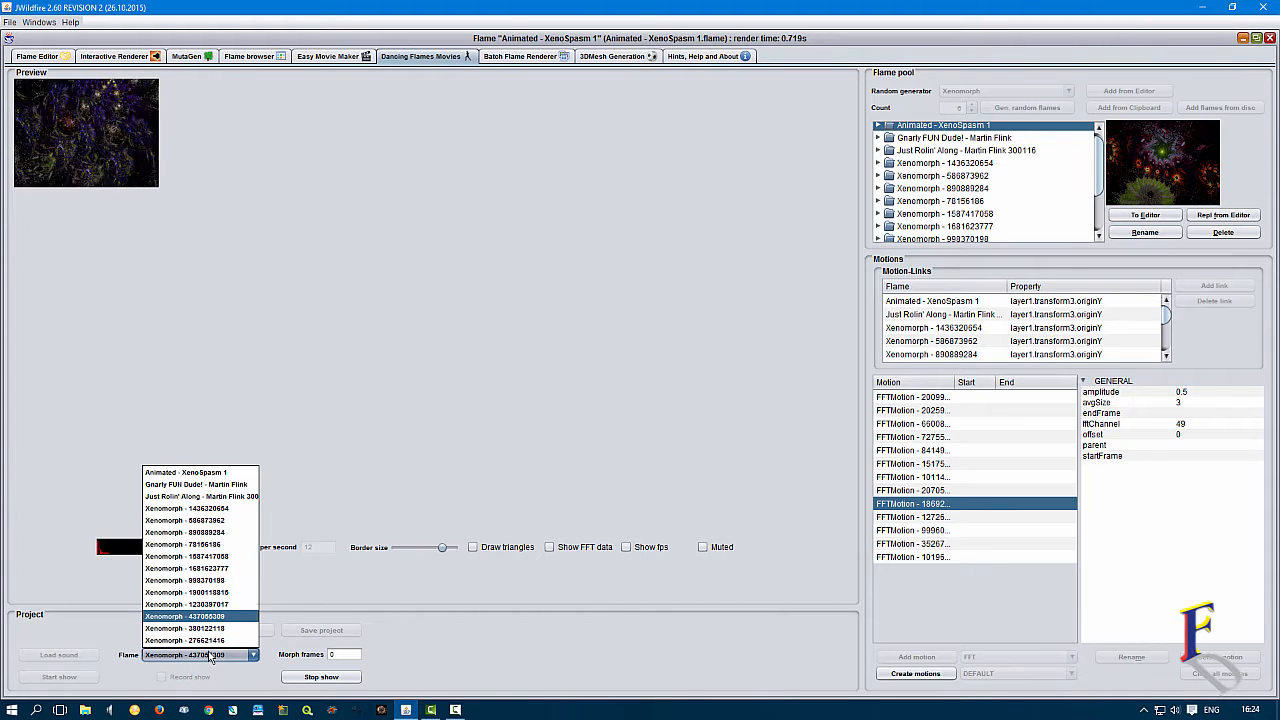
click(200, 532)
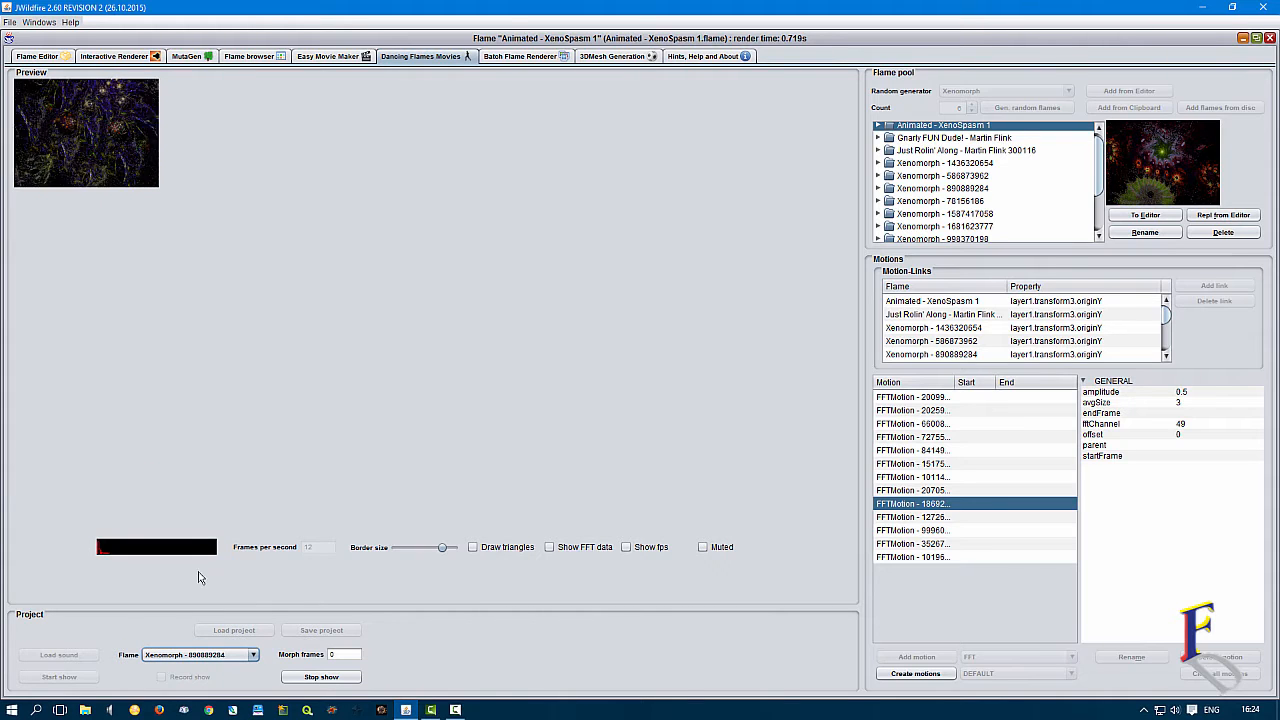
click(200, 660)
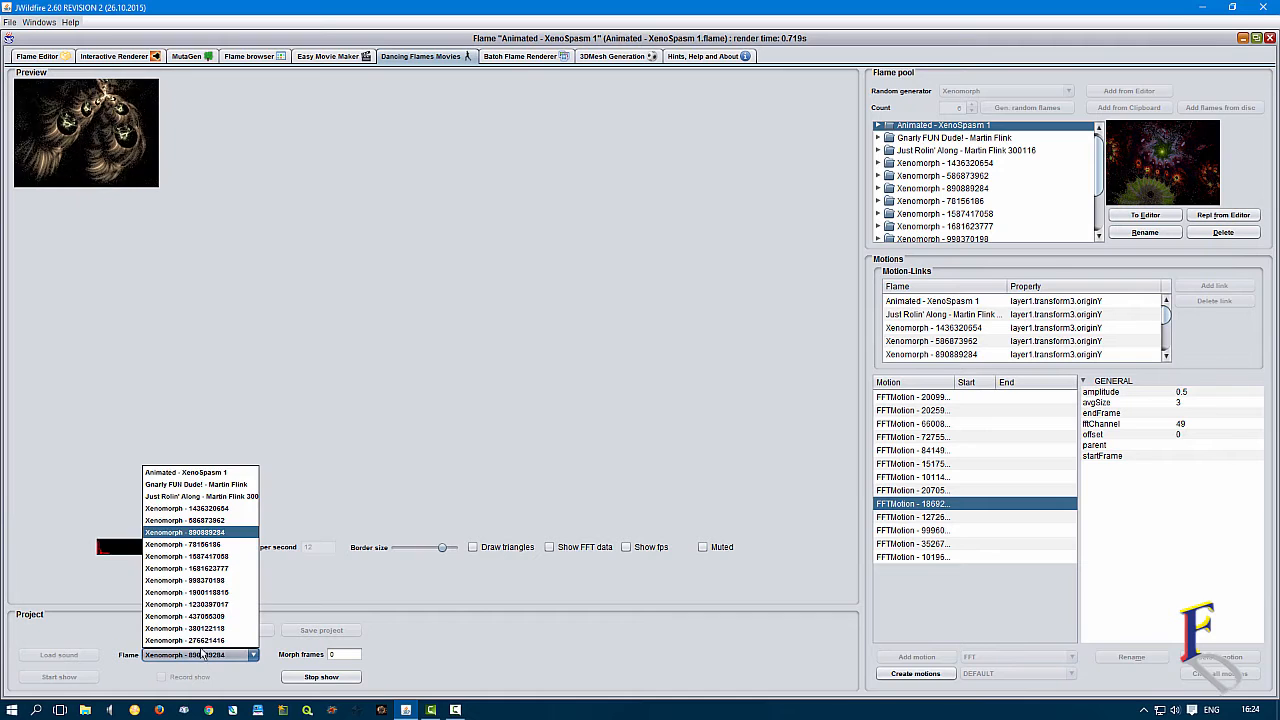
click(201, 593)
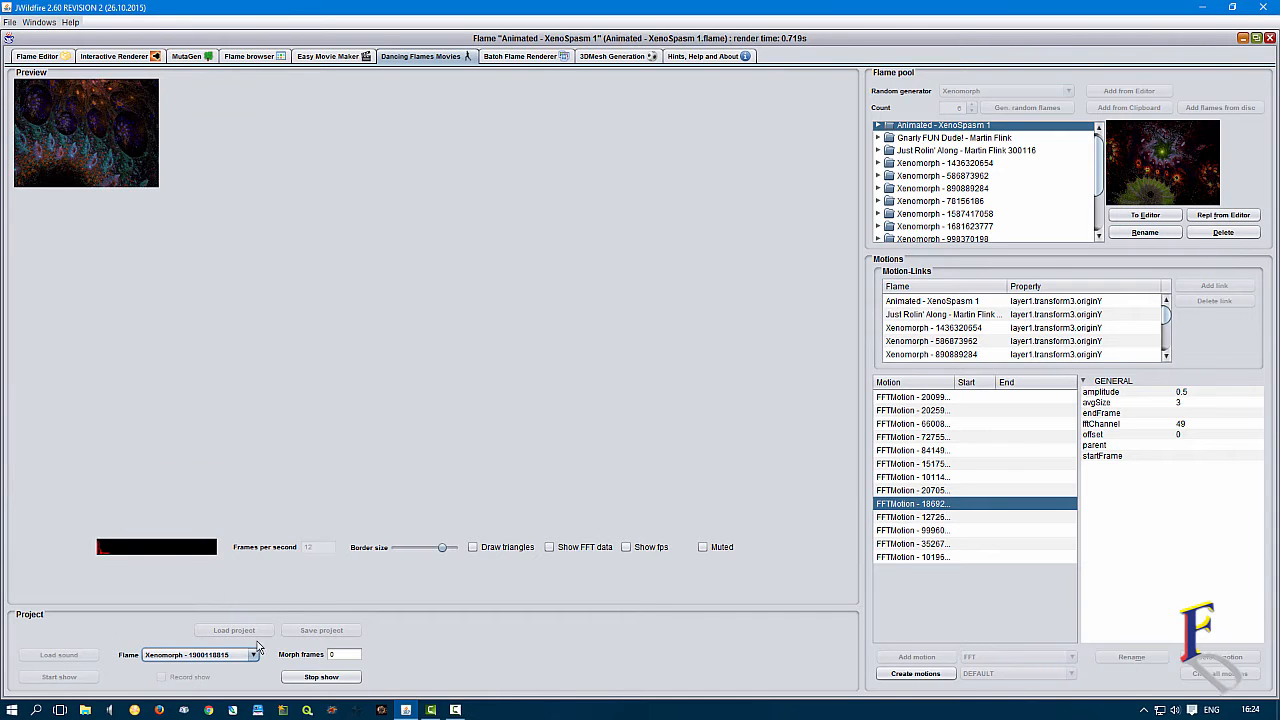
Set the morph frames to 10 and switch the playing flame to Xenomorph - 890889284.
double_click(339, 655)
text(8)
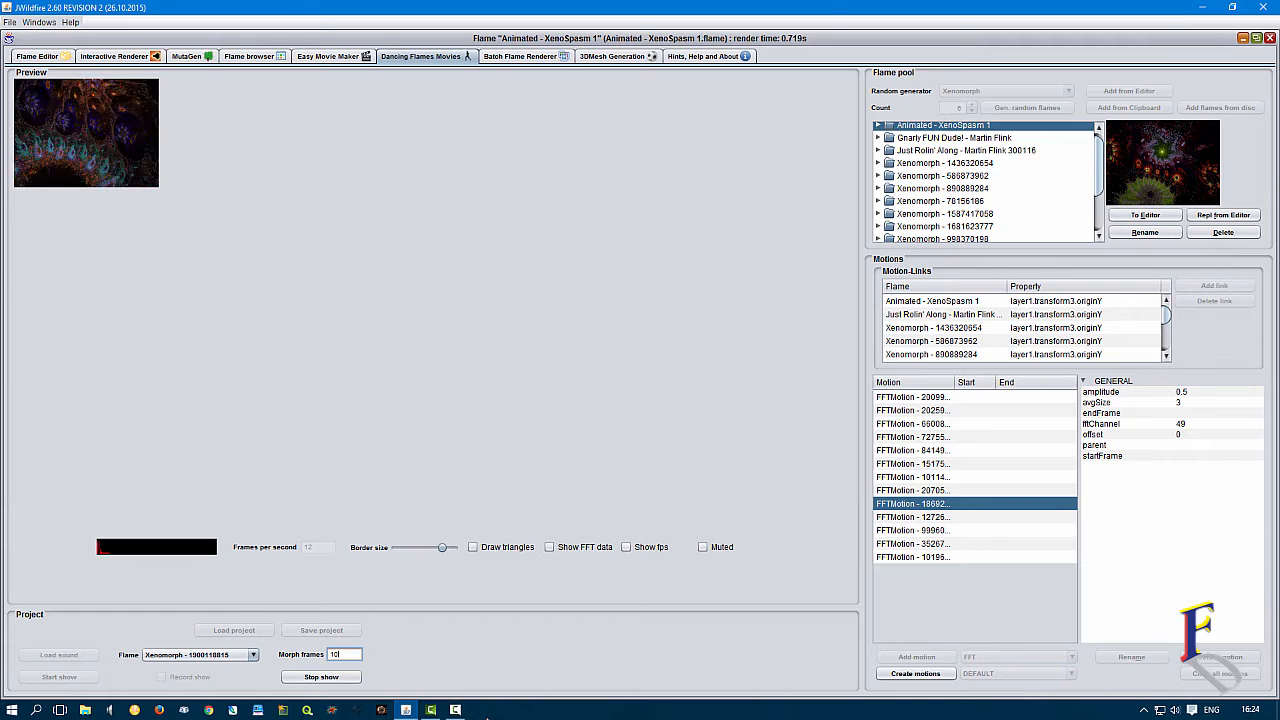
click(205, 658)
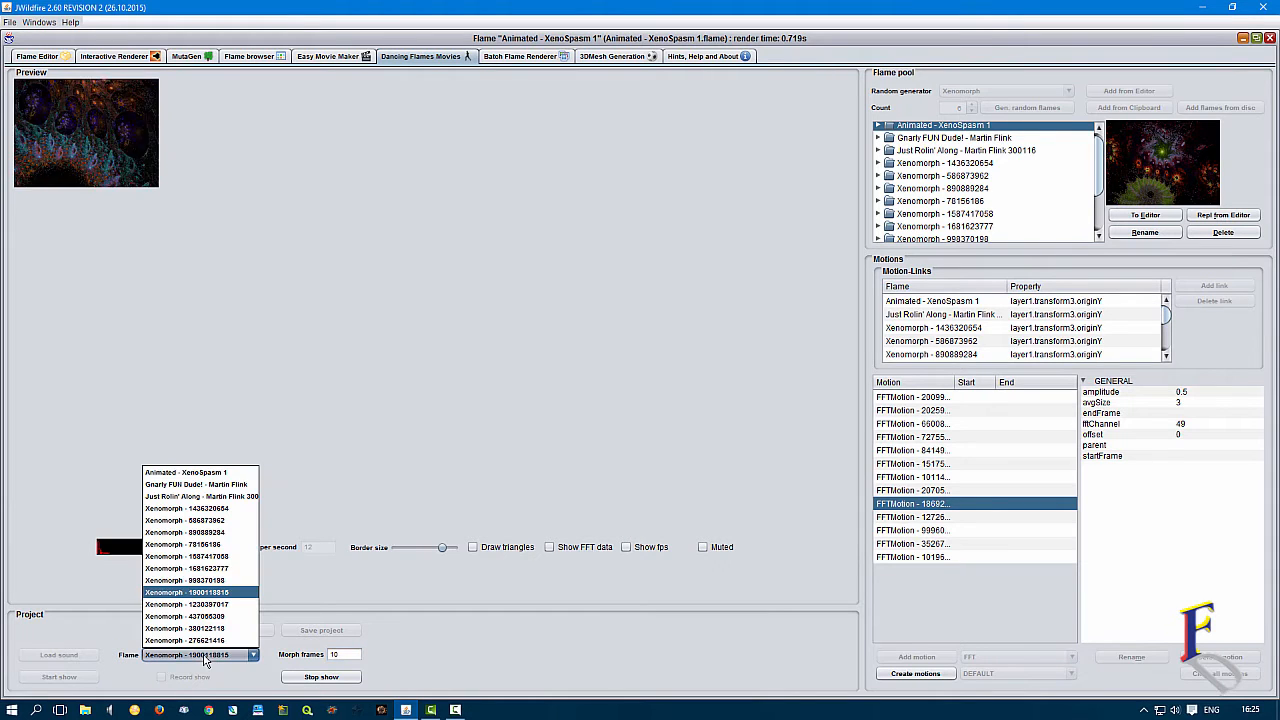
click(196, 532)
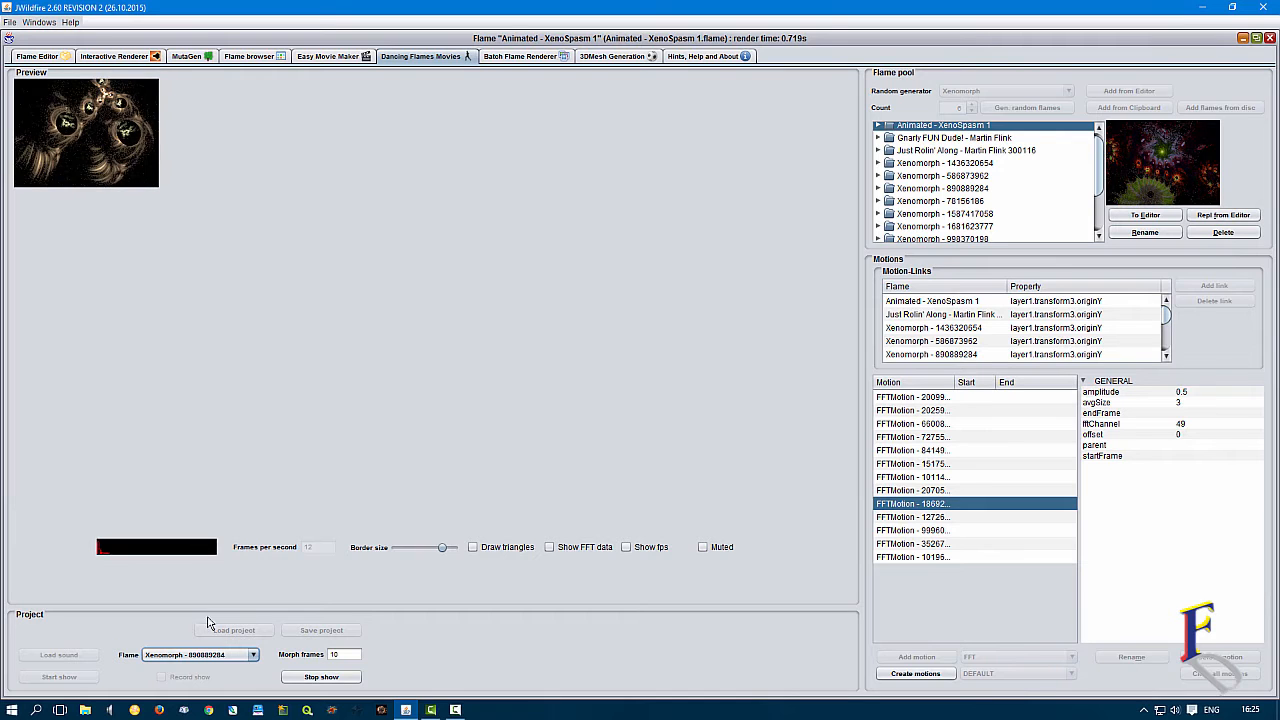
click(213, 656)
click(210, 568)
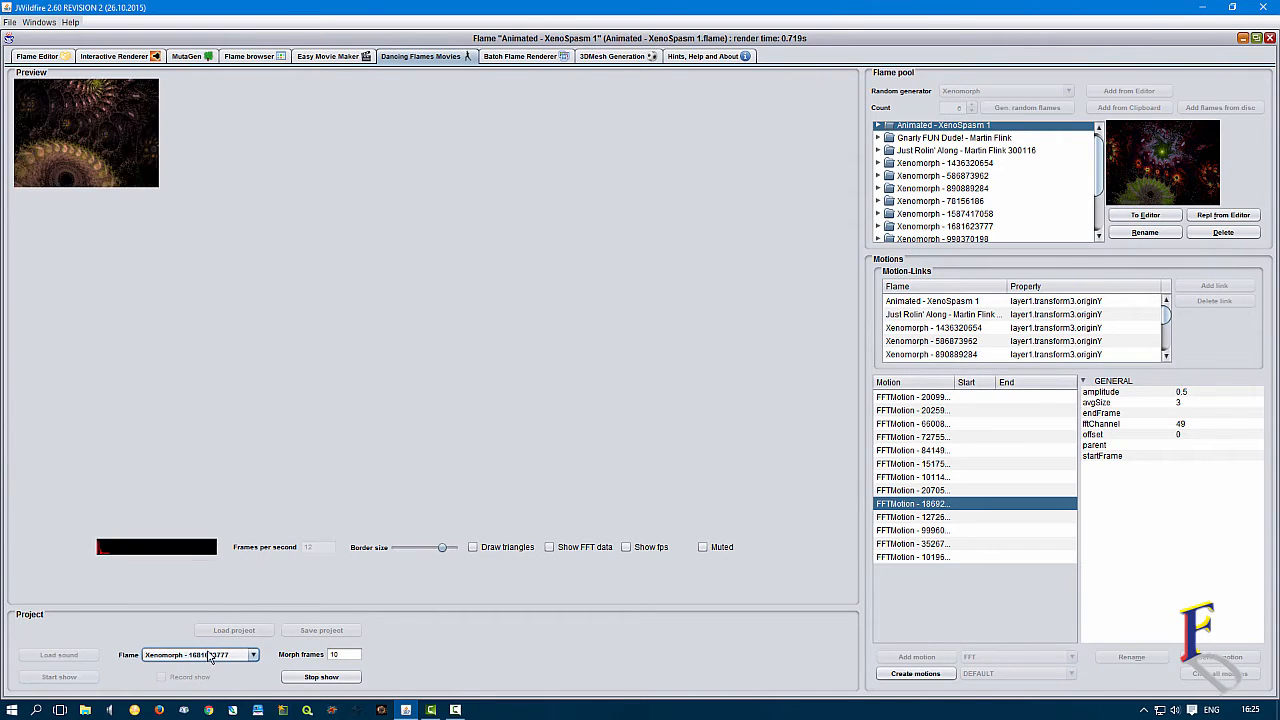
click(208, 656)
click(200, 515)
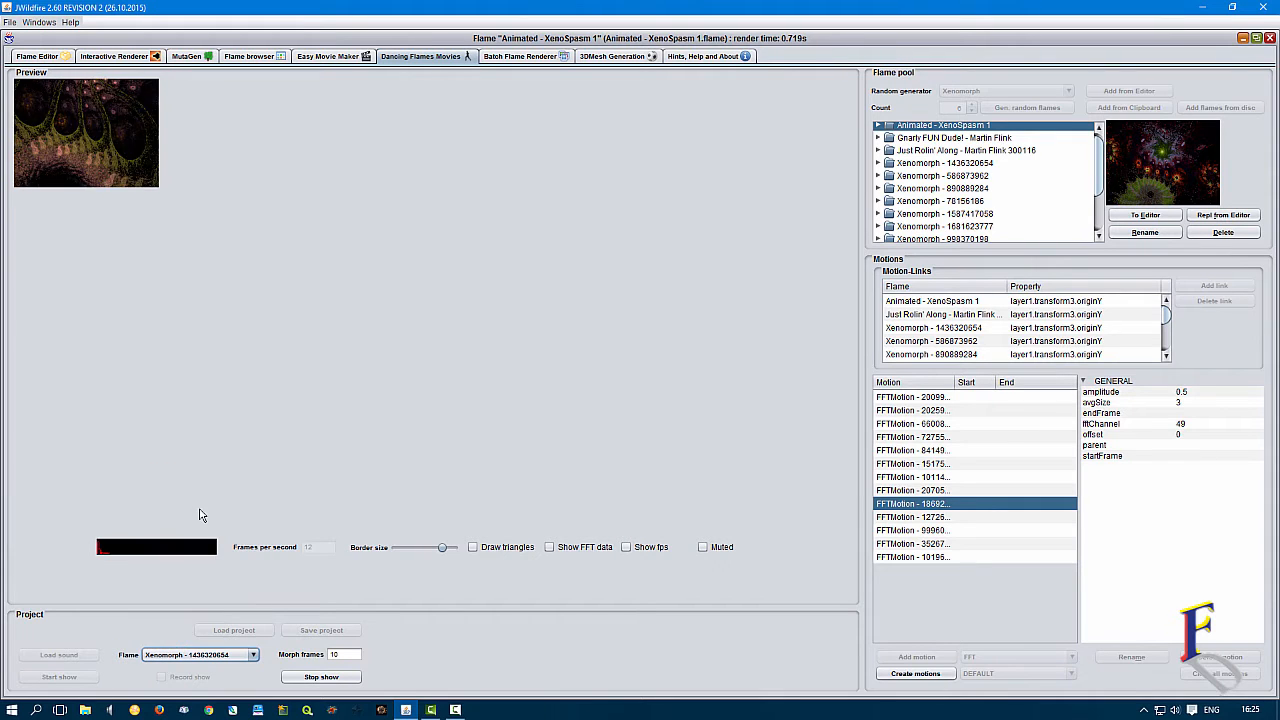
click(212, 656)
click(213, 618)
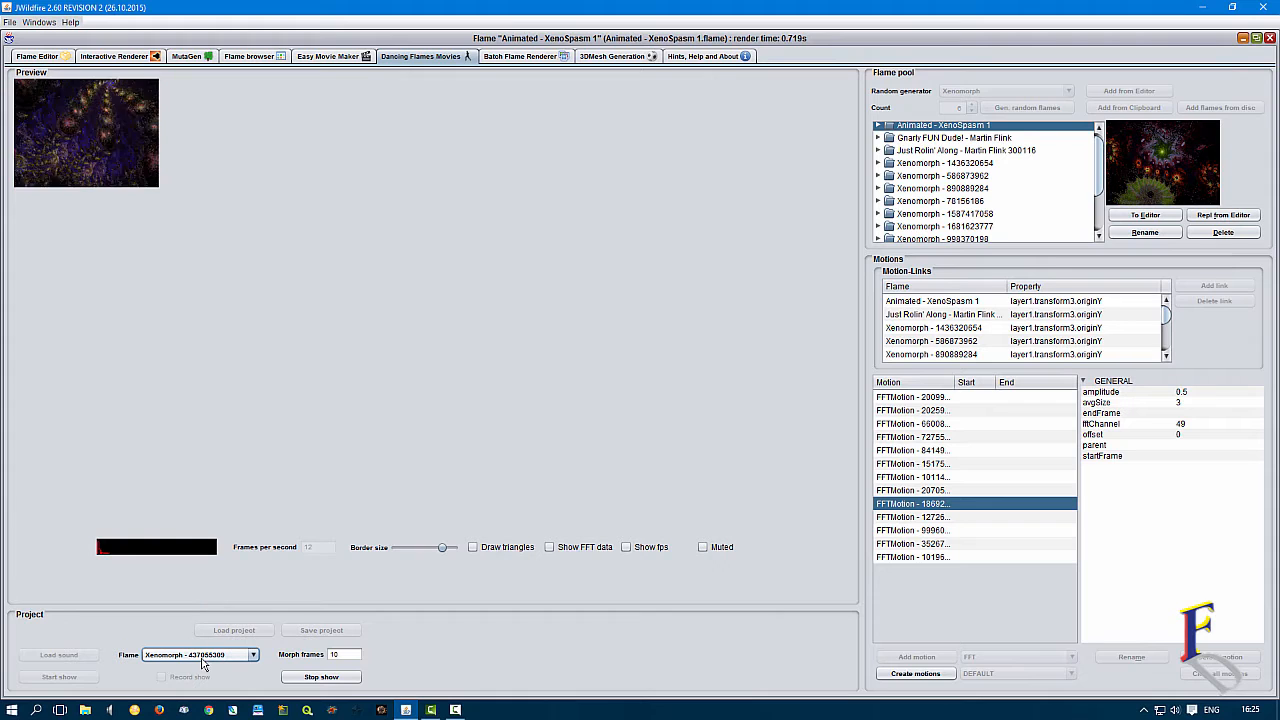
click(202, 655)
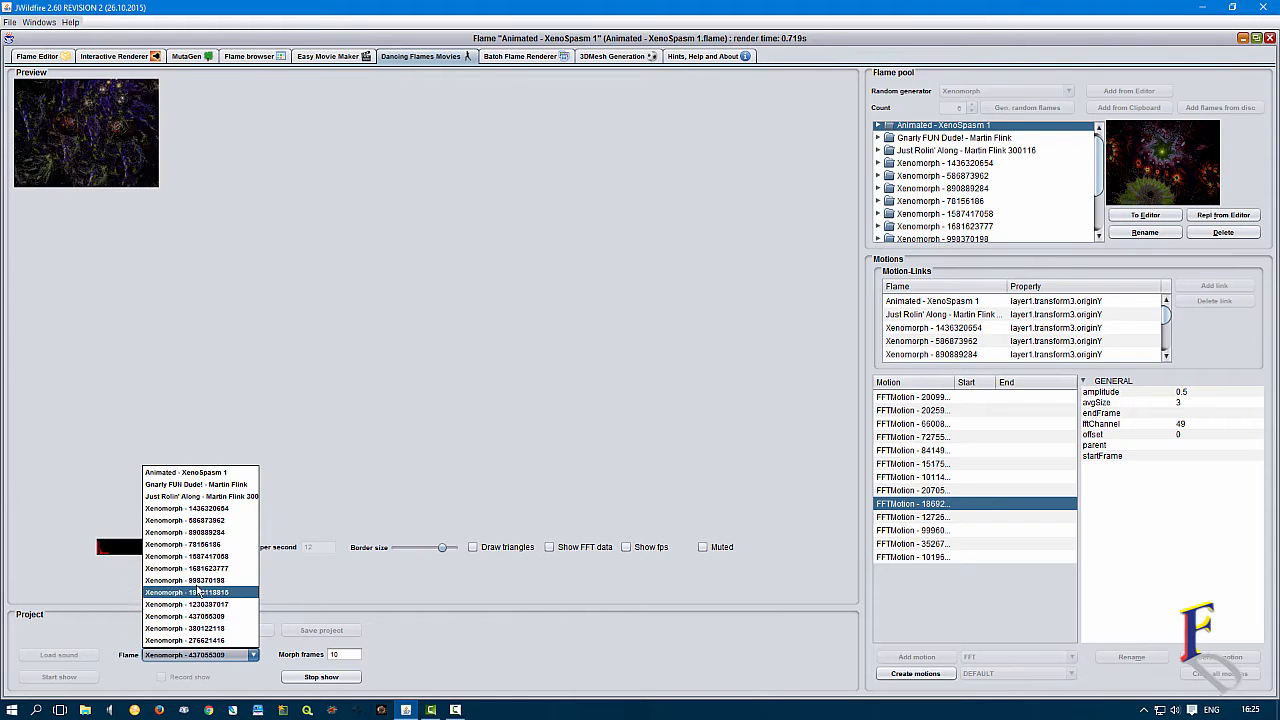
click(199, 592)
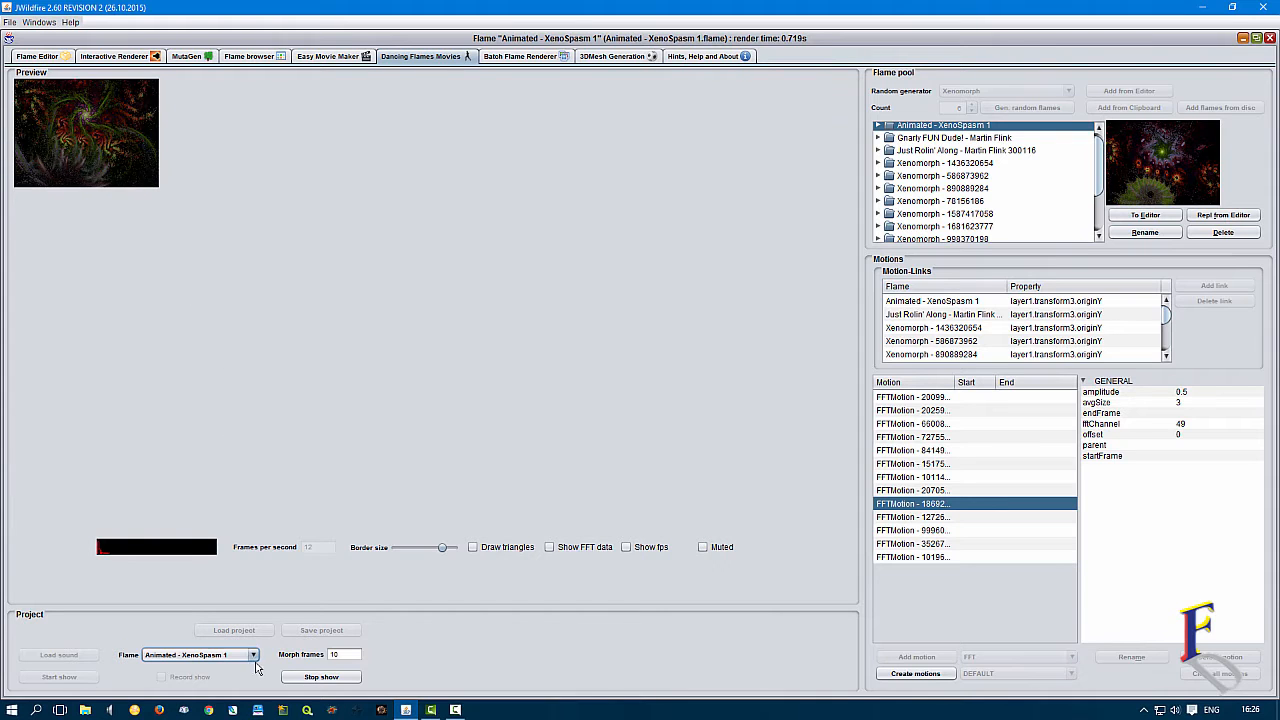
click(325, 680)
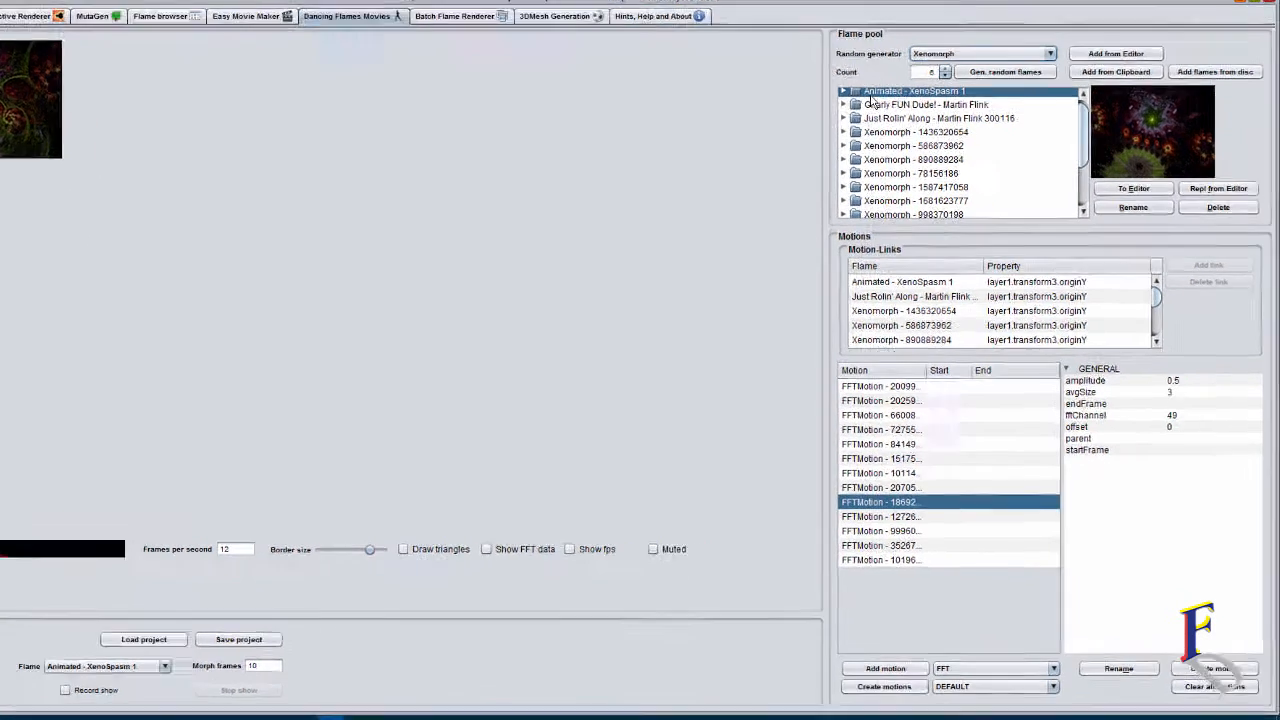
Expand Animated - XenoSpasm 1 in the flame pool and examine its camera, background colour, brightness, saturation and vibrancy properties.
click(878, 124)
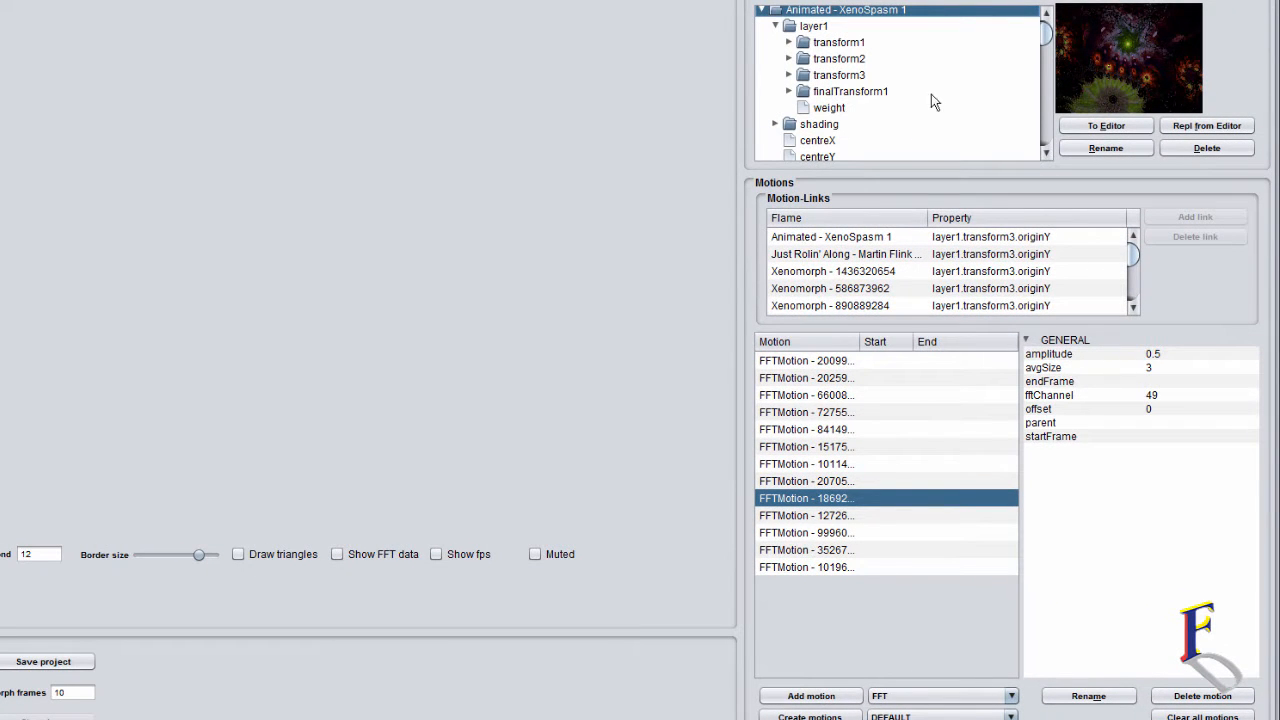
drag(1045, 40, 1052, 117)
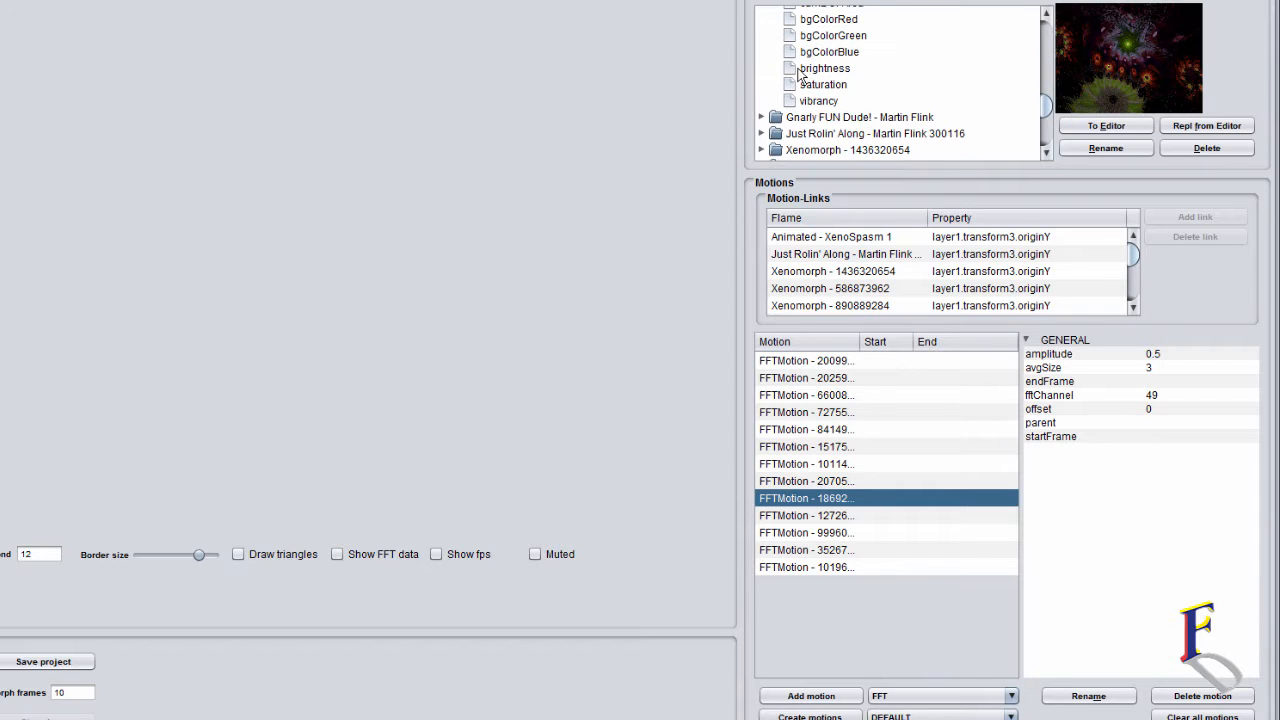
scroll(897, 78, up, 4)
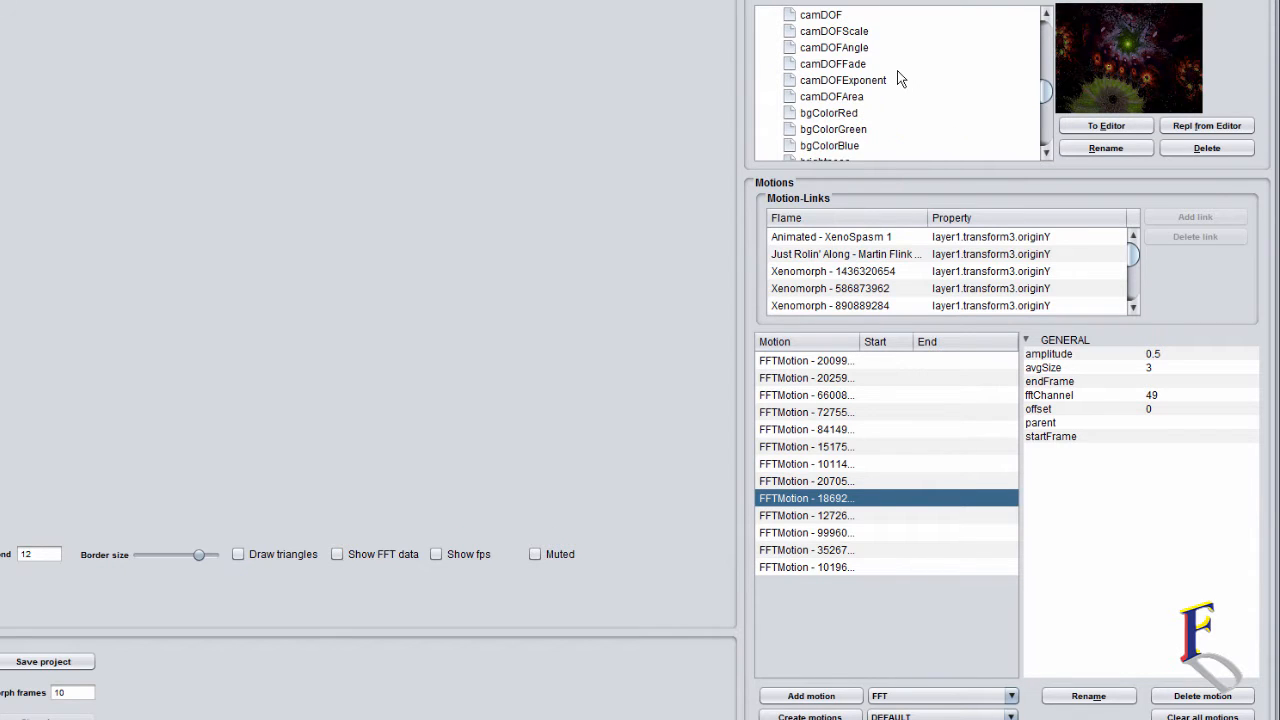
scroll(828, 120, down, 2)
scroll(828, 120, down, 2)
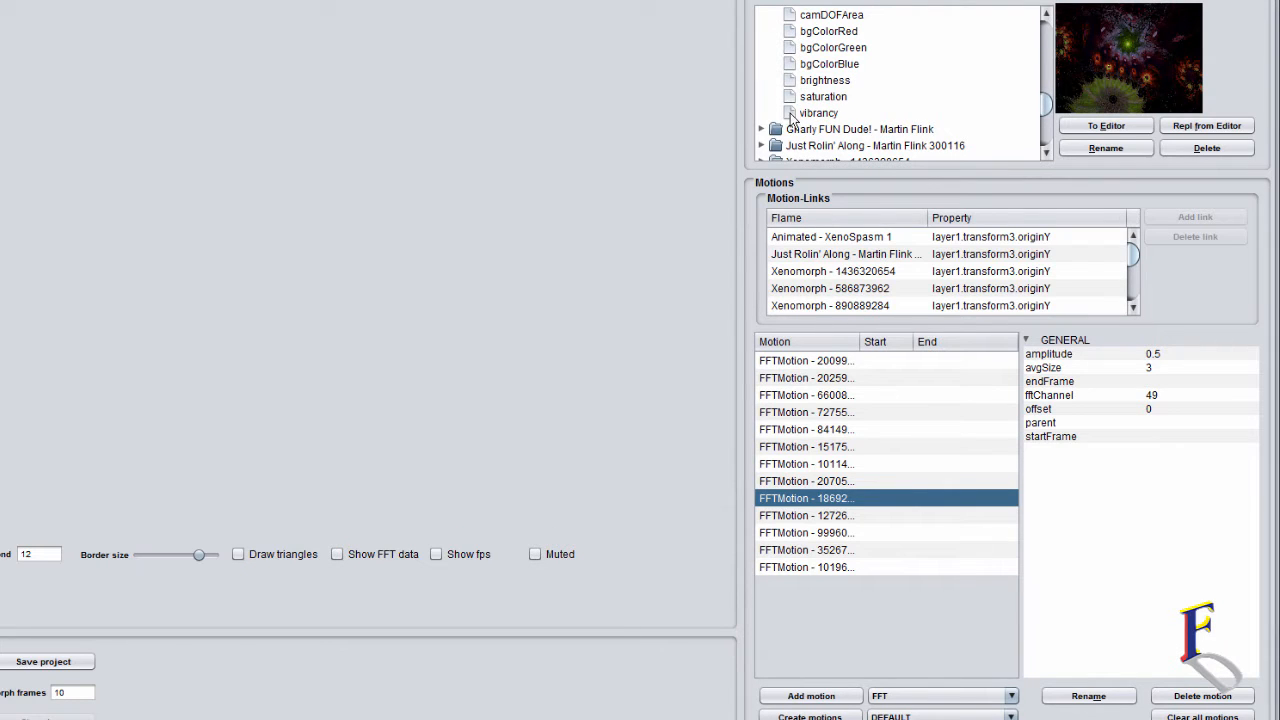
Add a new FFT motion and link it to the saturation property of Animated - XenoSpasm 1.
click(806, 97)
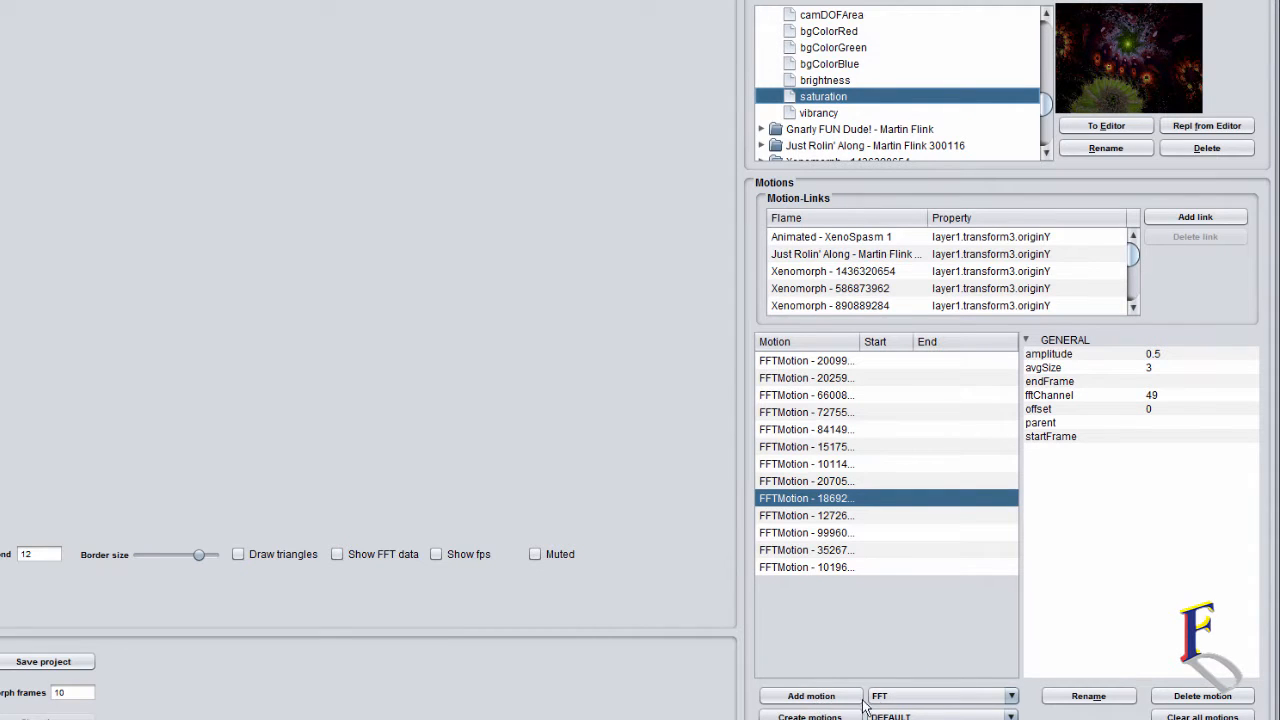
click(826, 703)
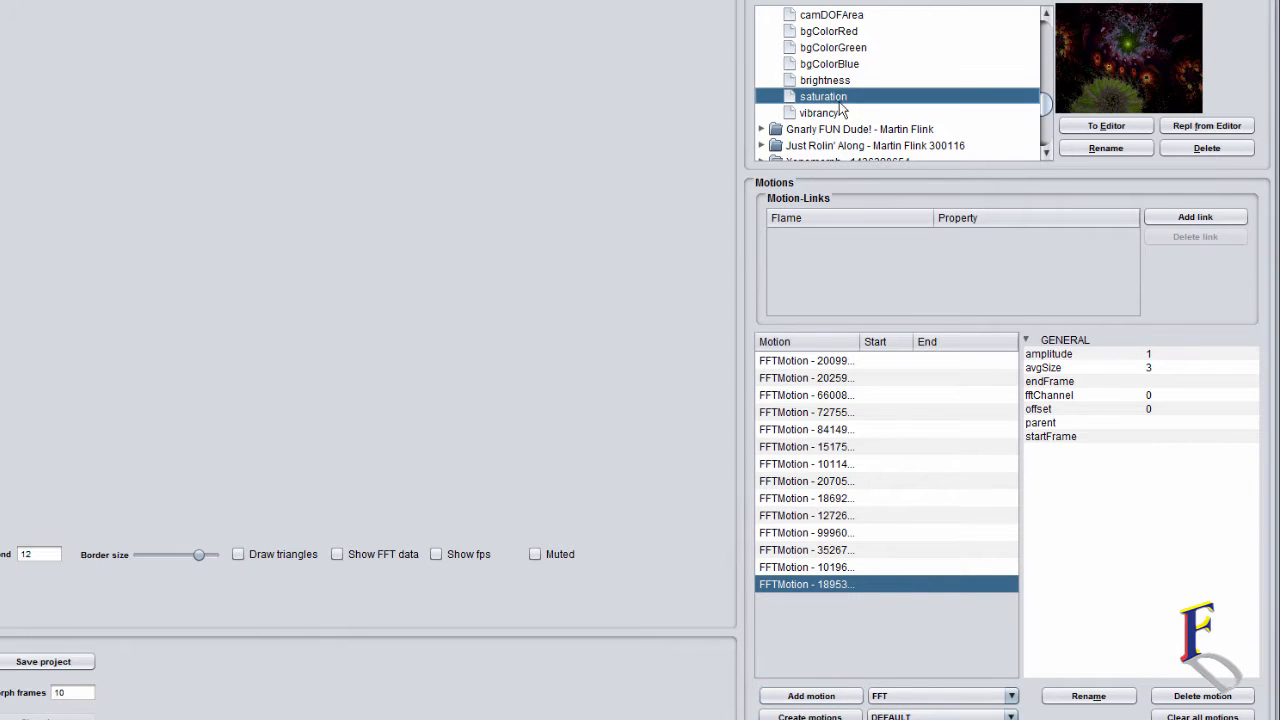
click(1177, 222)
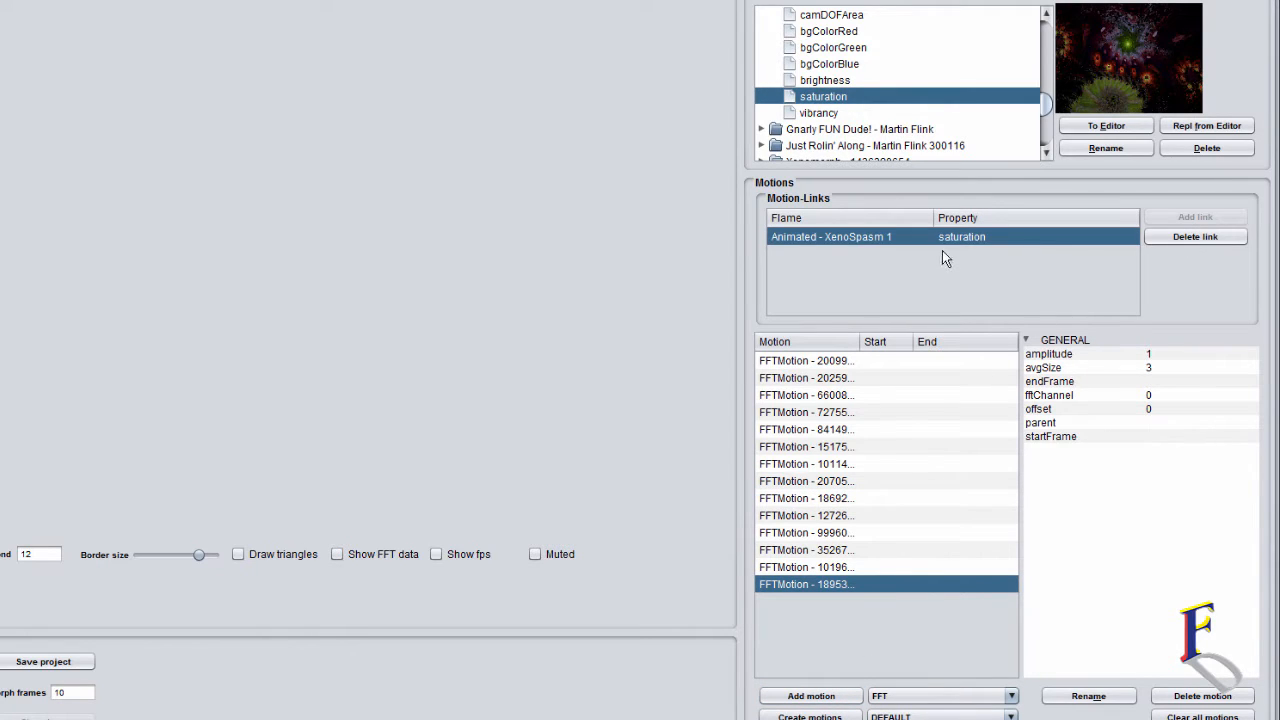
Set the new saturation motion's amplitude to 5 and fftChannel to 3, and play the show briefly to test it.
click(1152, 354)
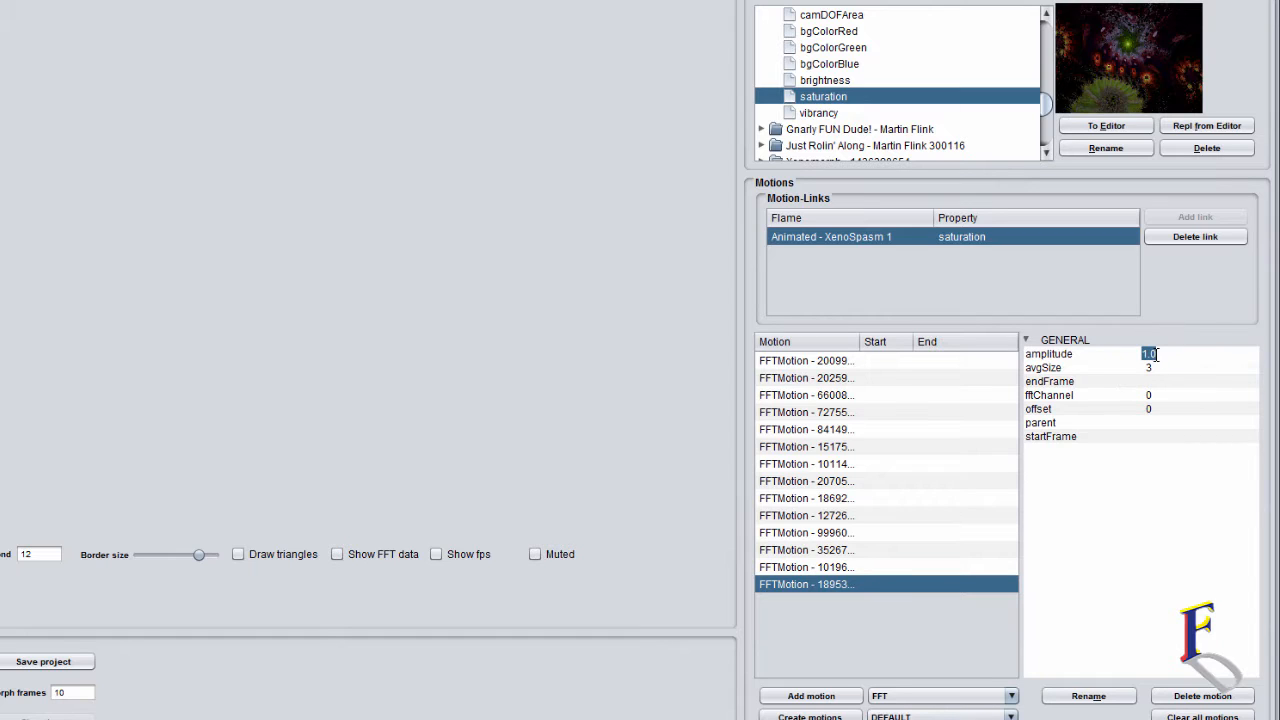
text(5)
key(Return)
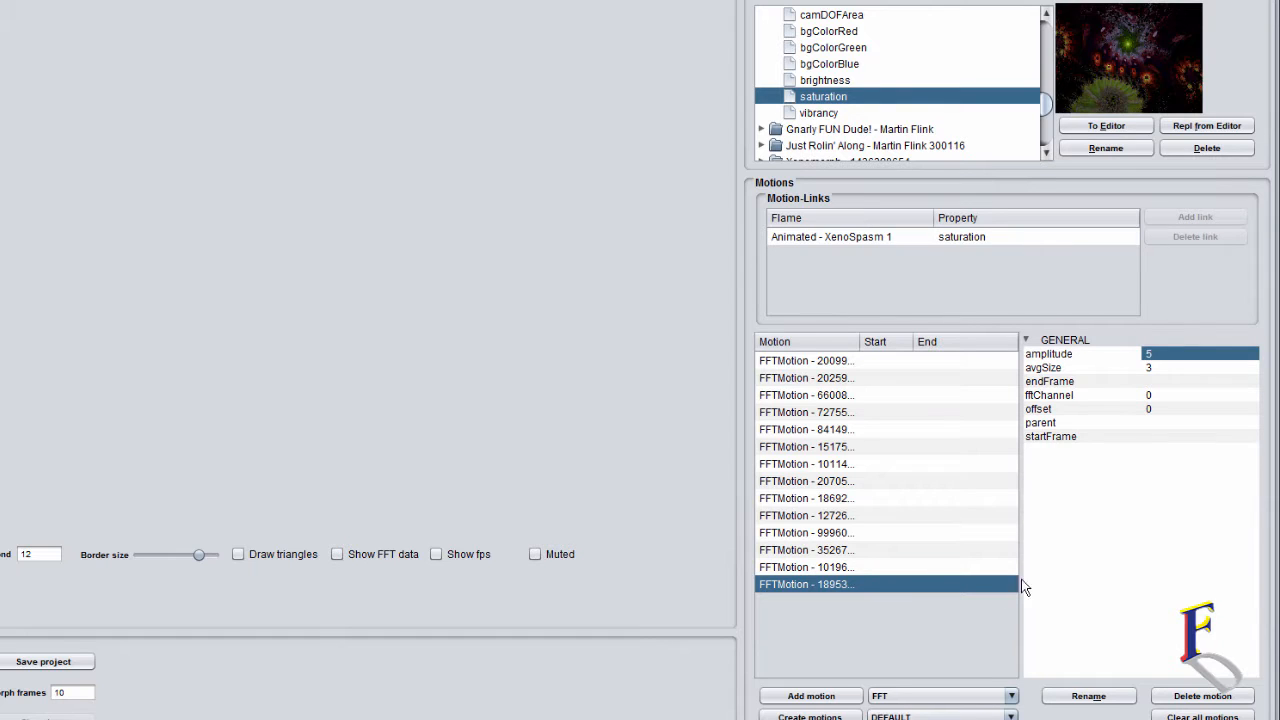
click(1170, 367)
click(1159, 396)
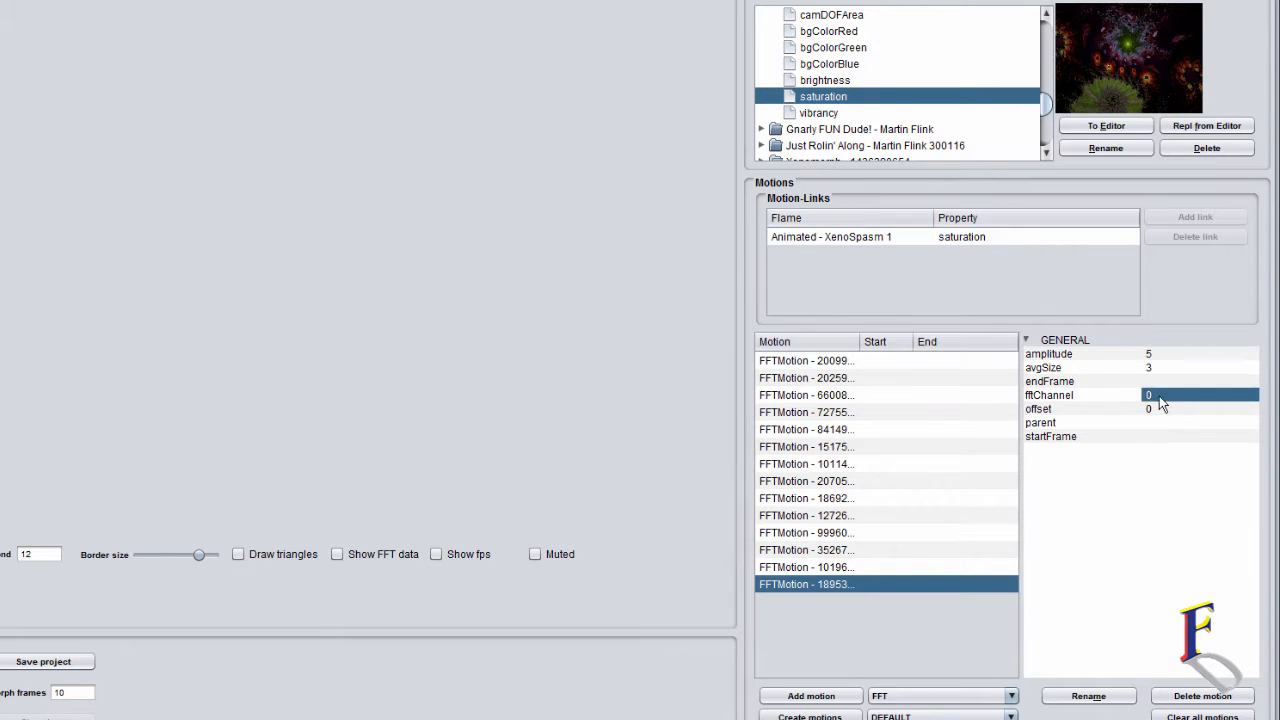
click(1160, 395)
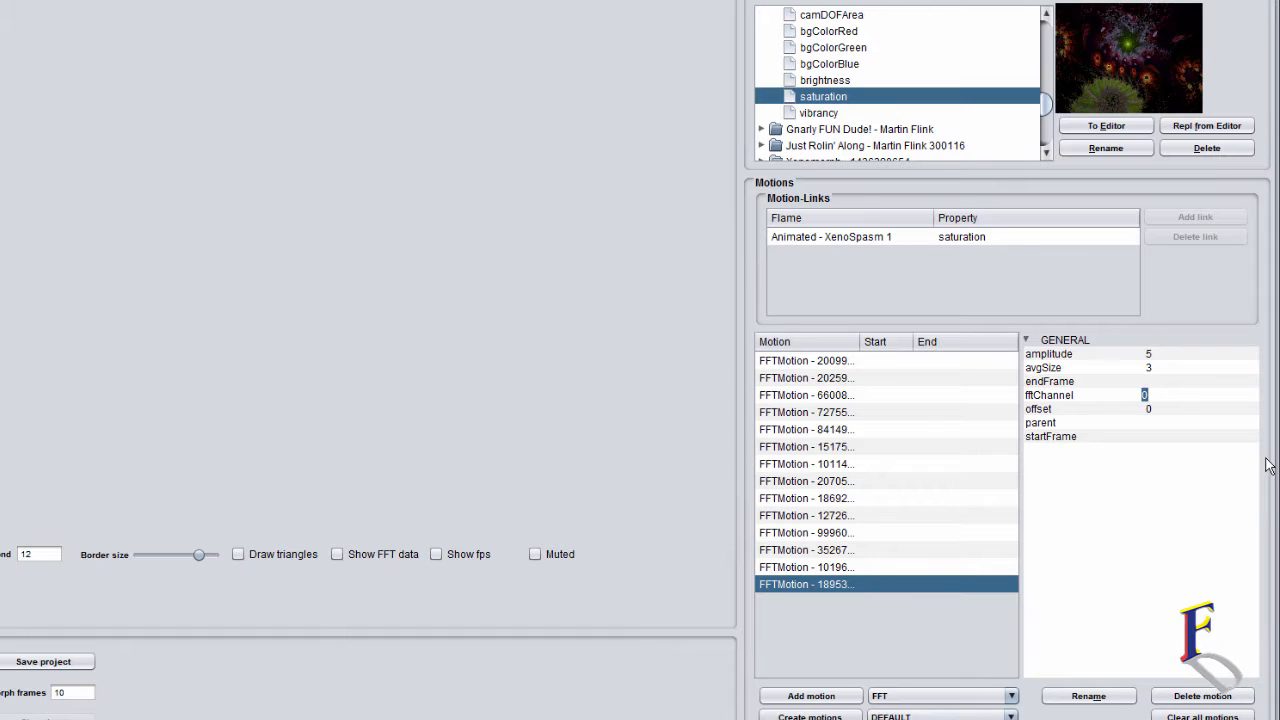
text(3)
key(Return)
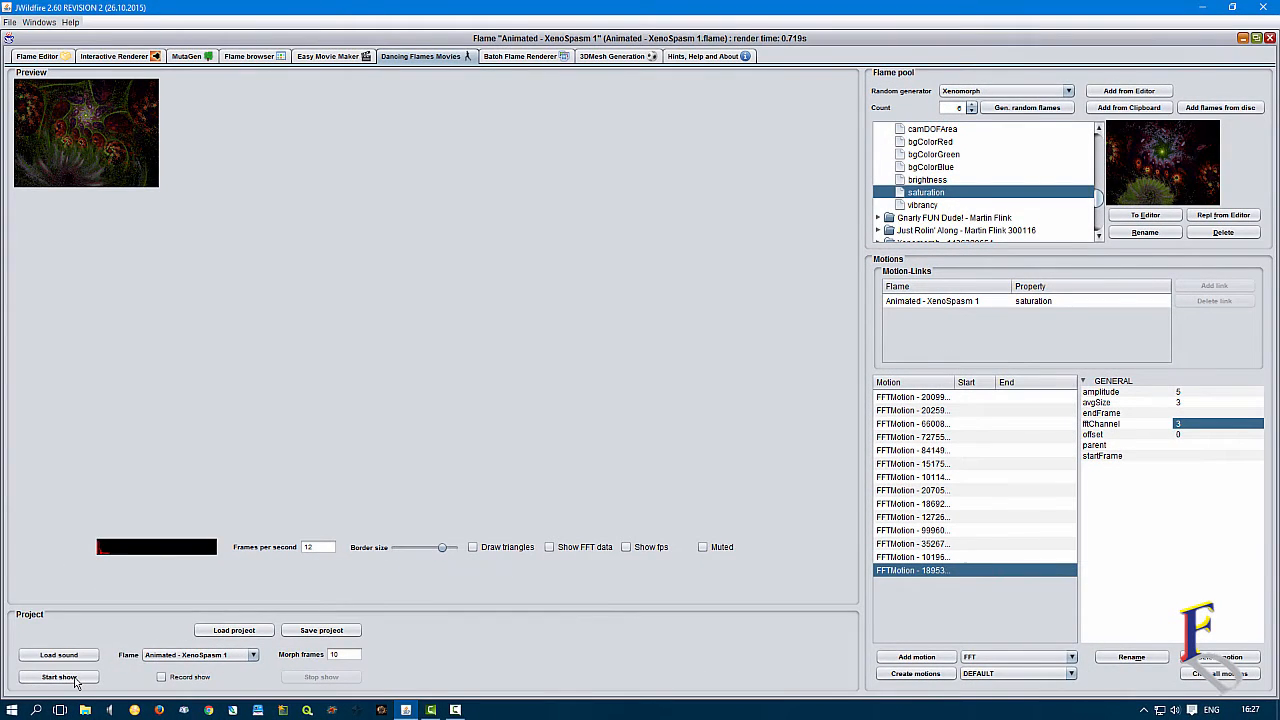
click(74, 679)
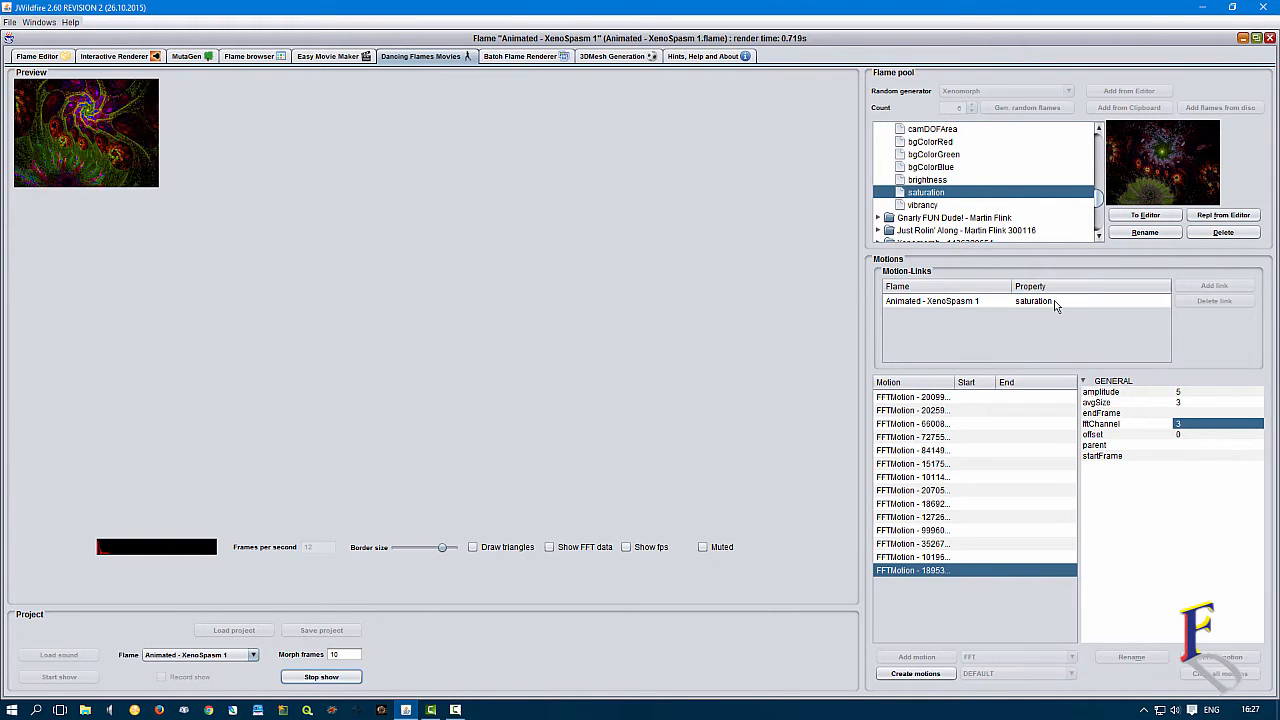
click(321, 677)
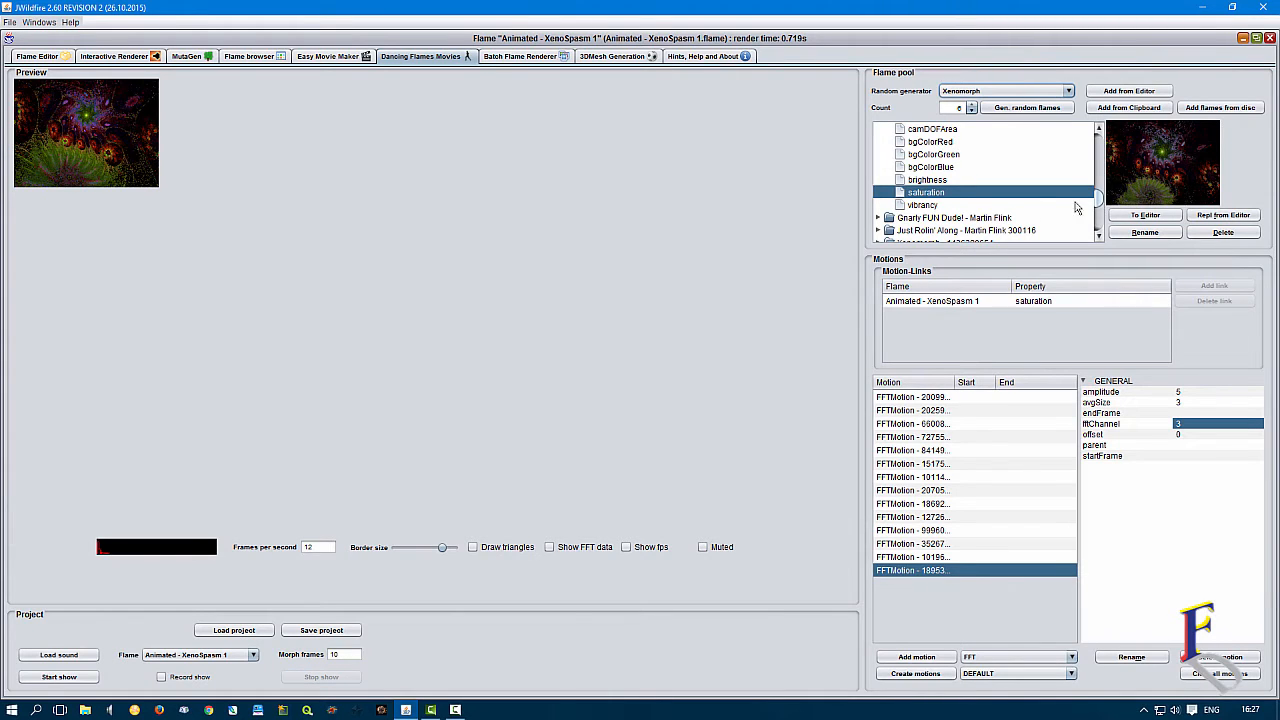
Link the same FFT motion to the saturation property of the Gnarly FUN Dude! flame.
click(879, 219)
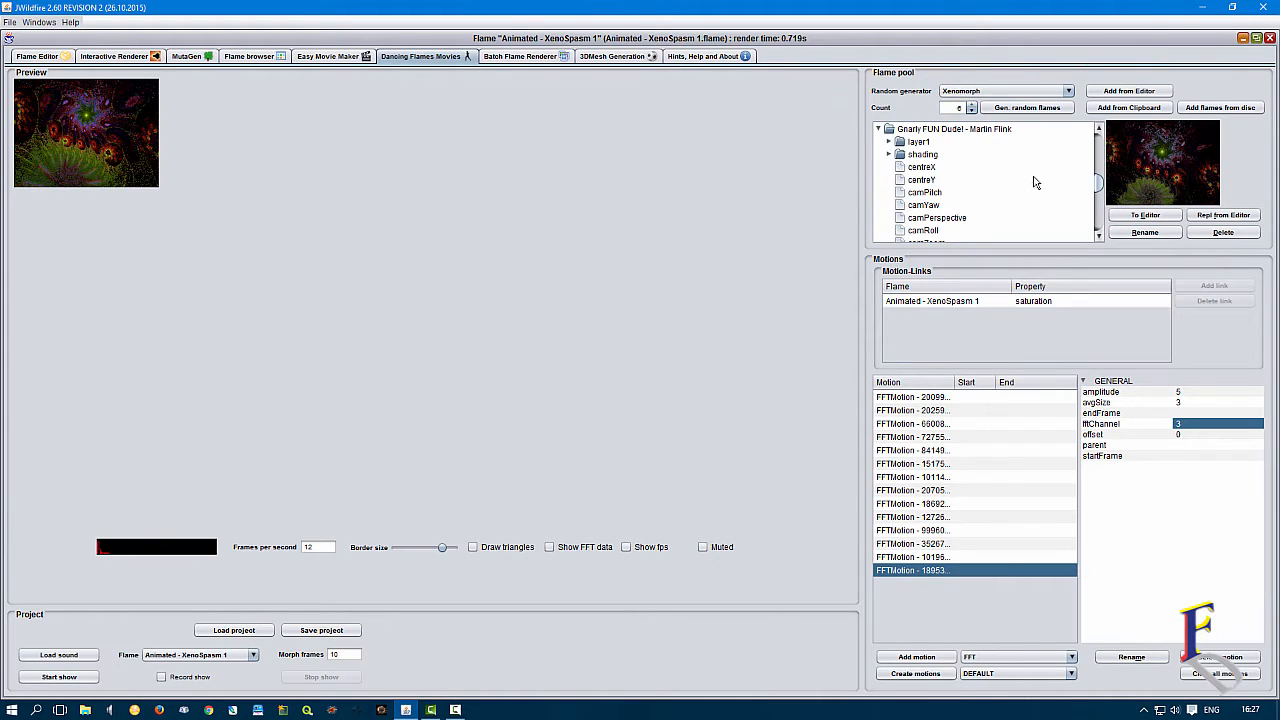
drag(1100, 188, 1042, 218)
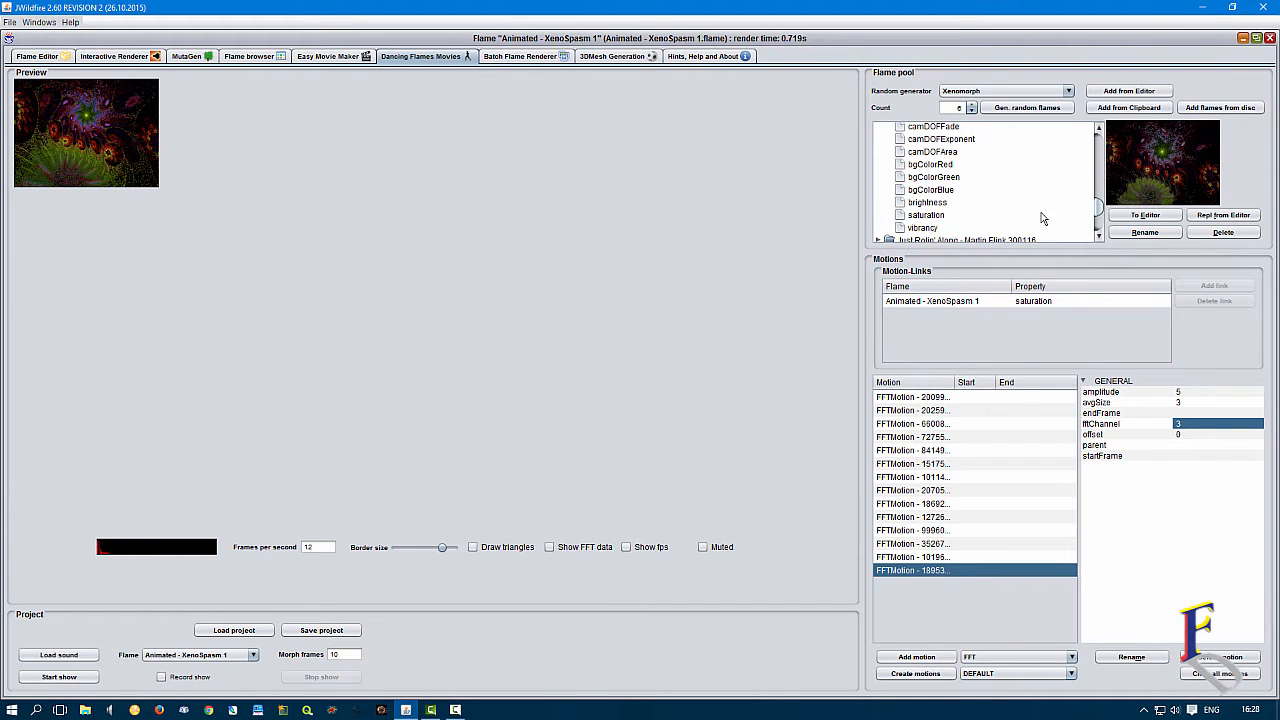
click(927, 216)
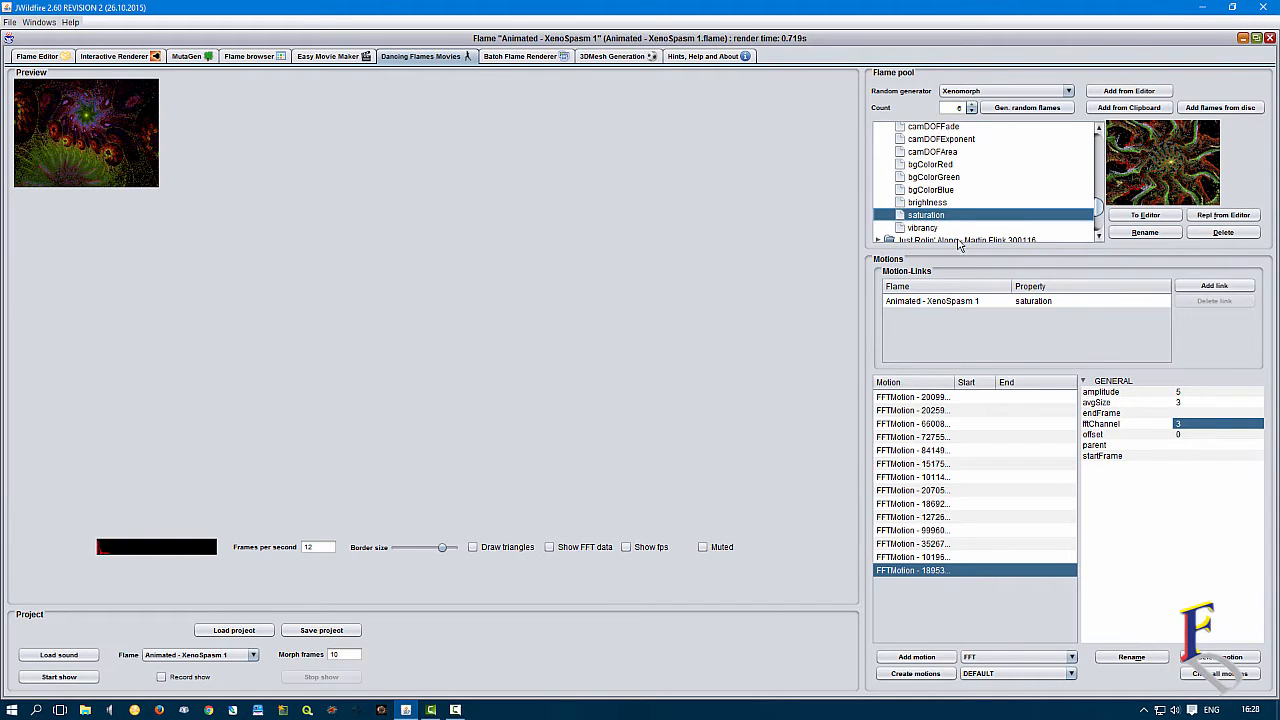
click(1214, 287)
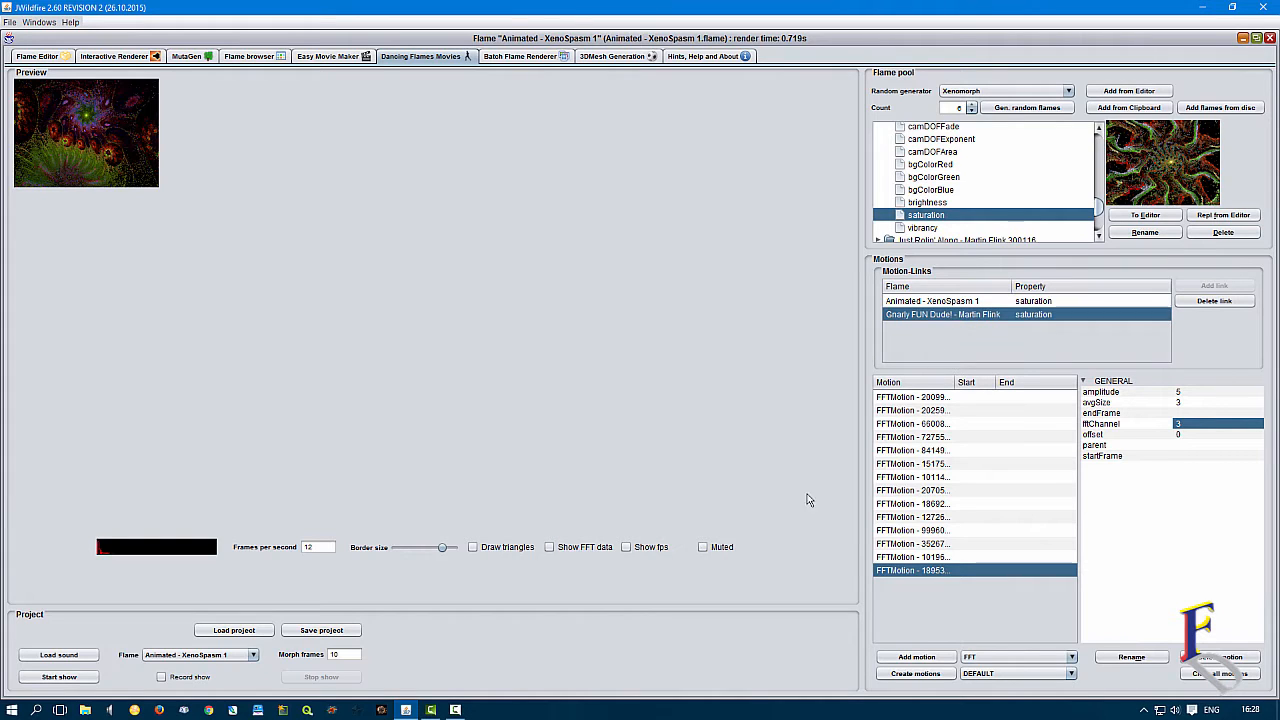
Start the show, morph it to the Gnarly FUN Dude! flame to watch its saturation motion, and stop the show.
click(77, 682)
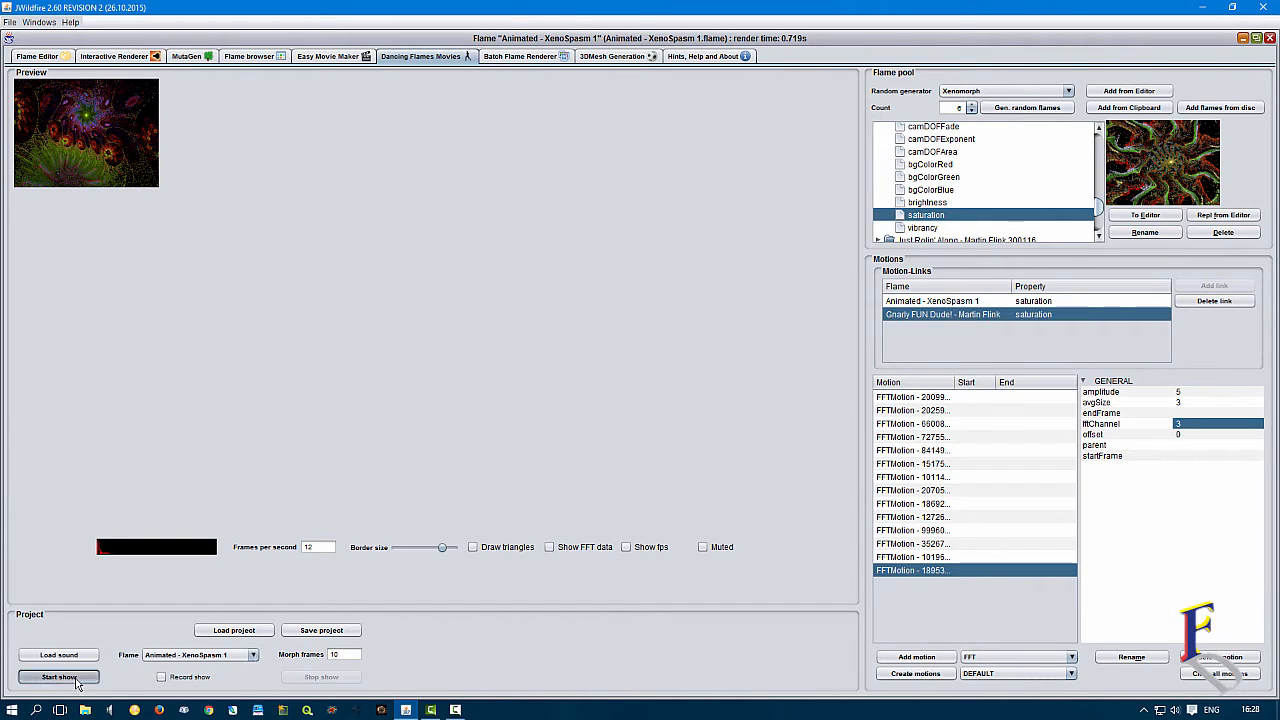
click(216, 655)
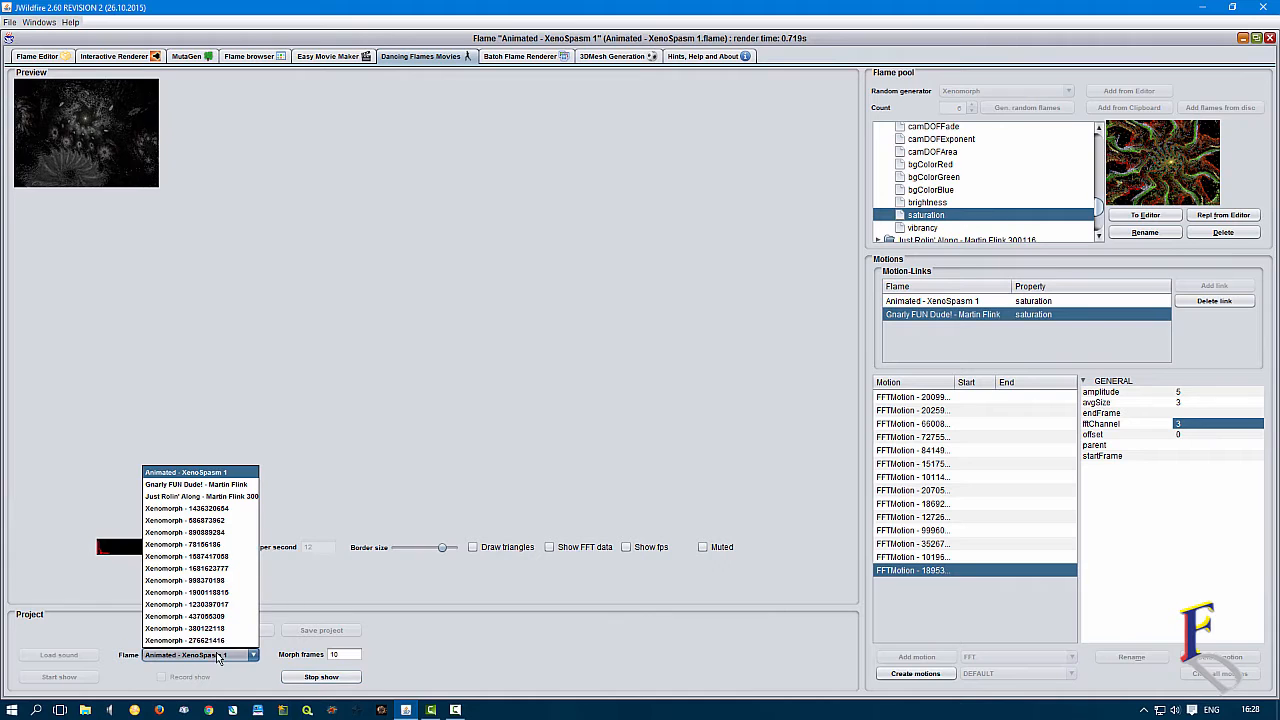
click(232, 485)
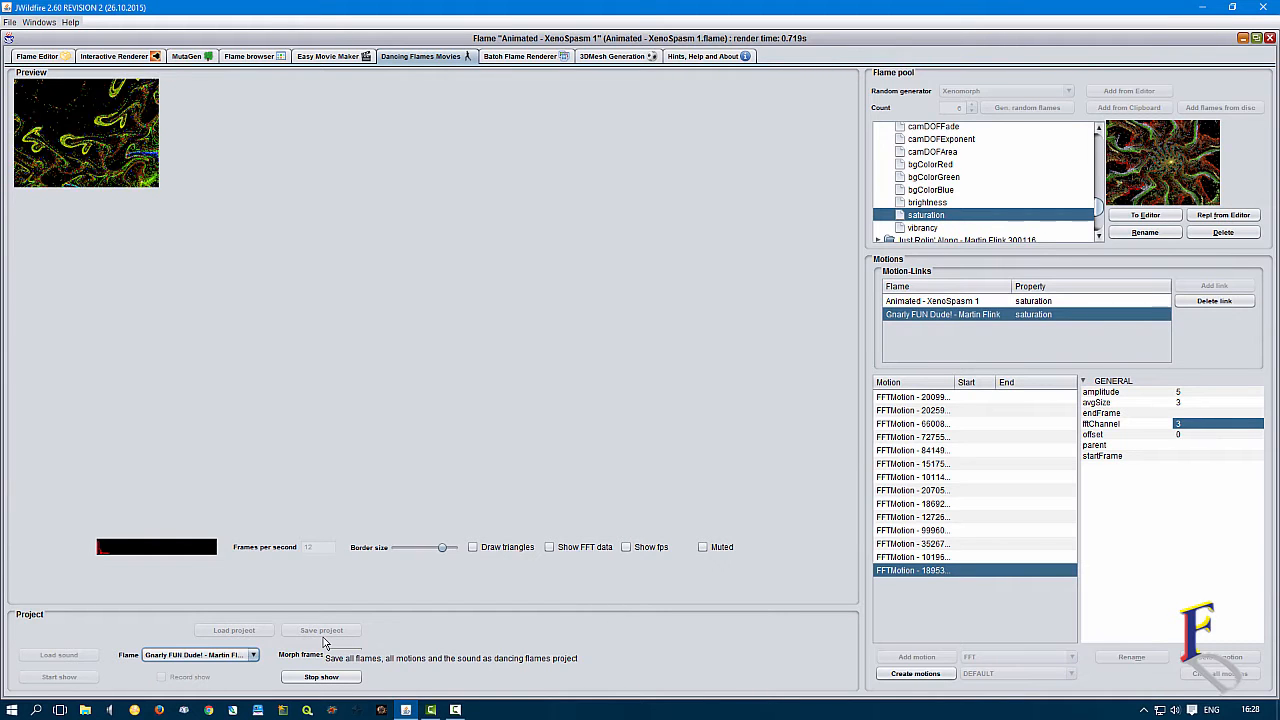
click(321, 677)
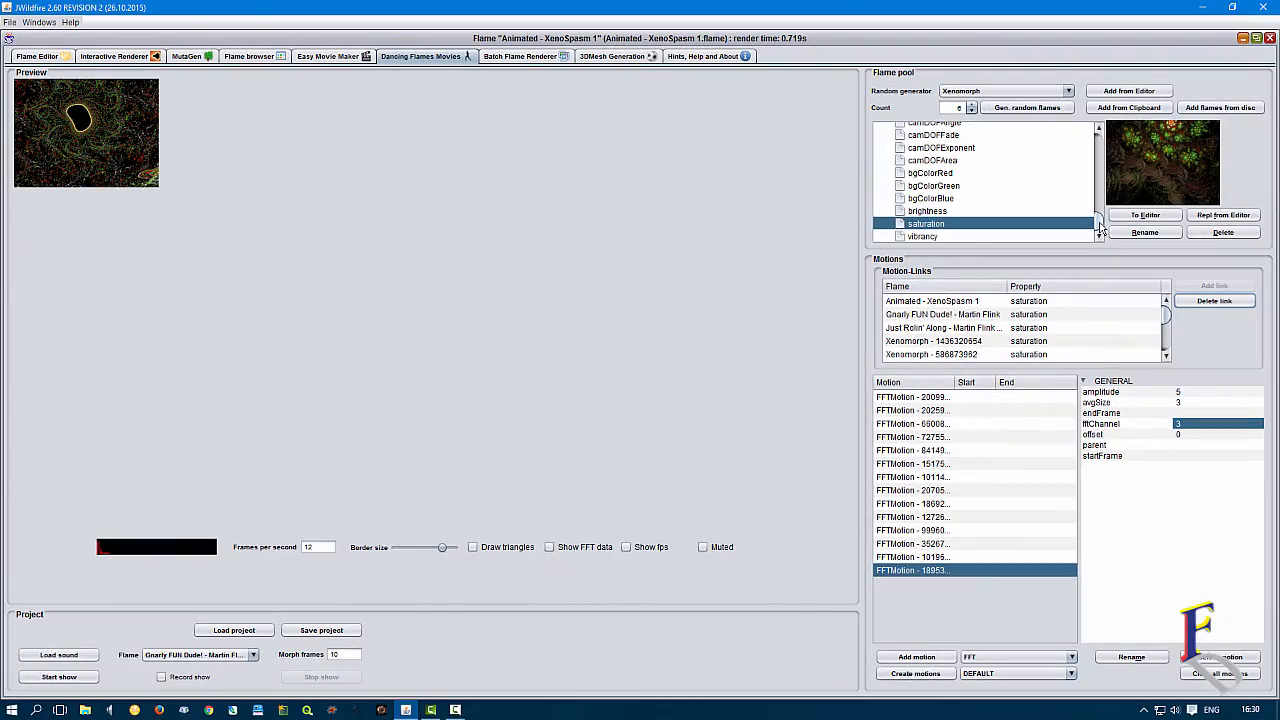
Collapse the expanded flames in the flame pool and review the motion's saturation links.
drag(1099, 228, 1073, 146)
click(889, 141)
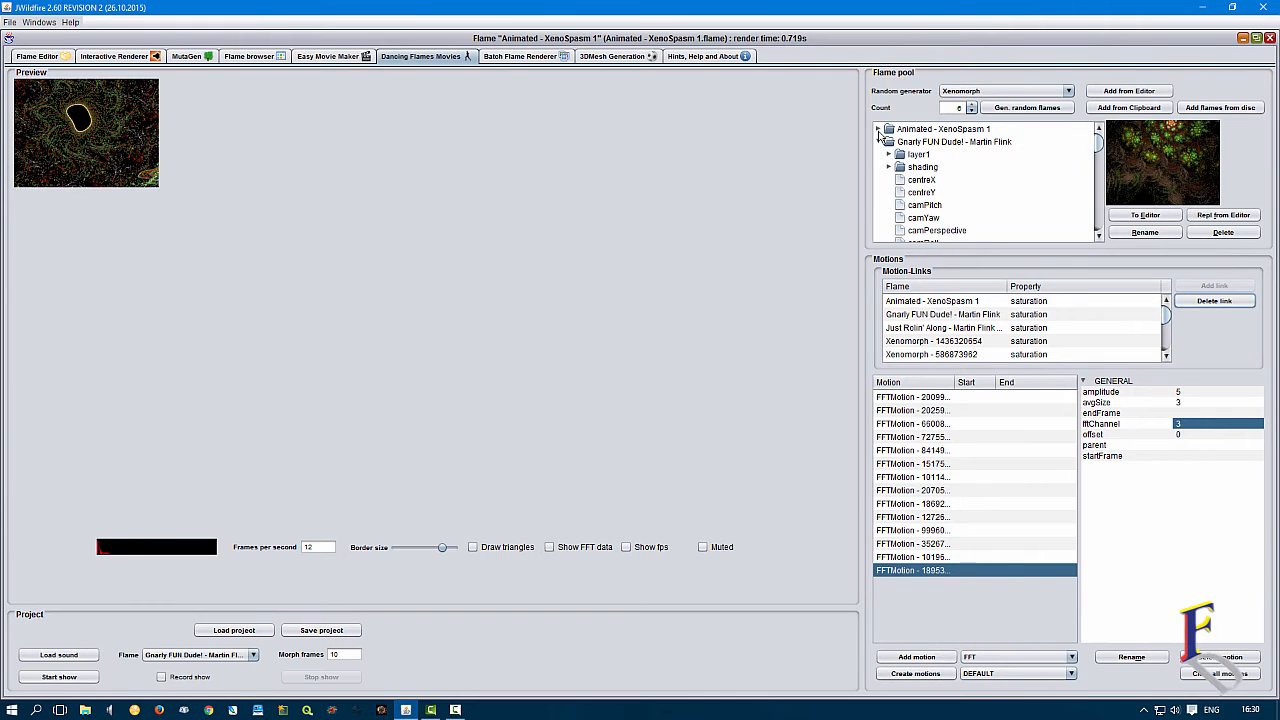
click(878, 129)
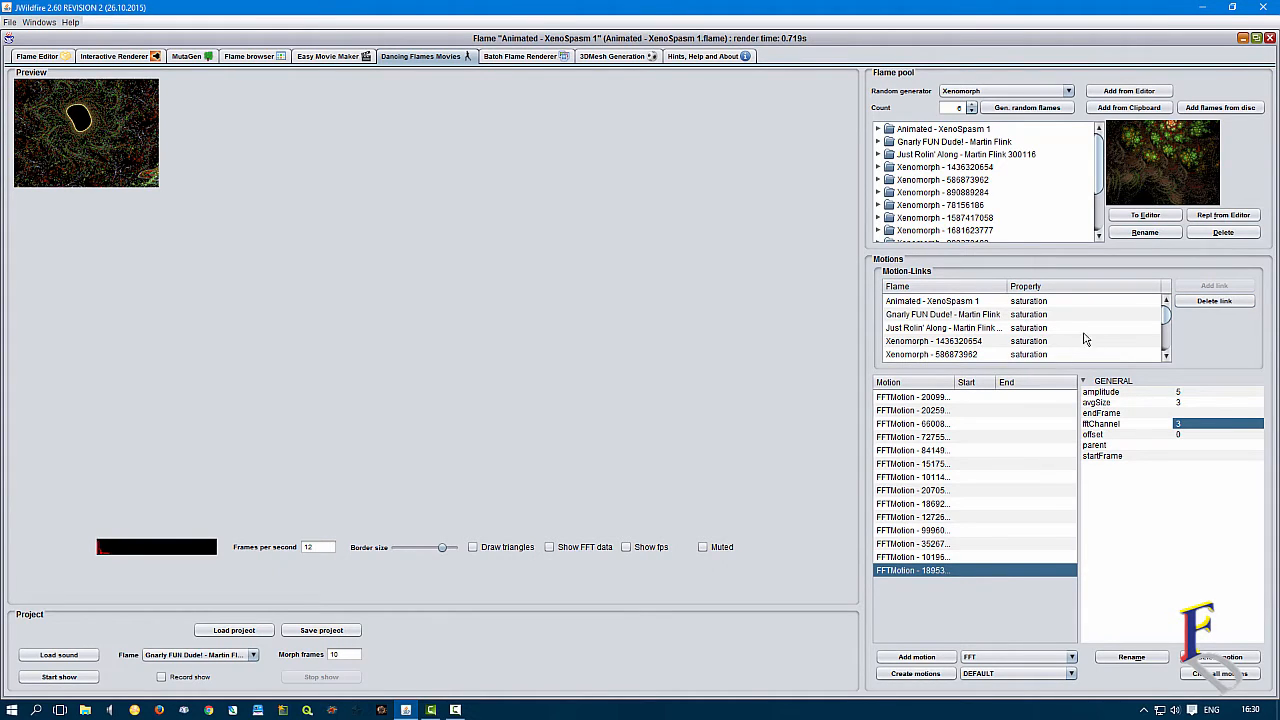
mouse_move(1166, 322)
mouse_down()
mouse_move(1169, 363)
mouse_move(1167, 301)
mouse_up()
Start the show and morph it to Animated - XenoSpasm 1 and the Just Rolin' Along flame.
click(59, 677)
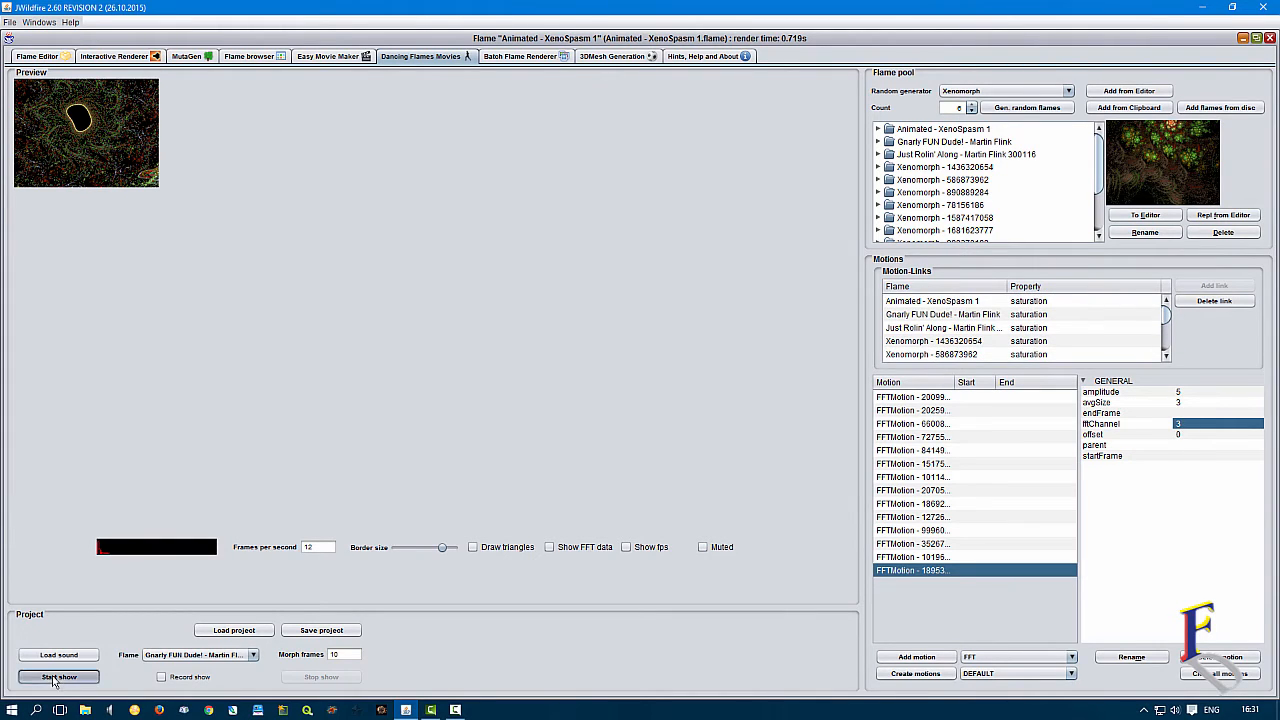
click(253, 654)
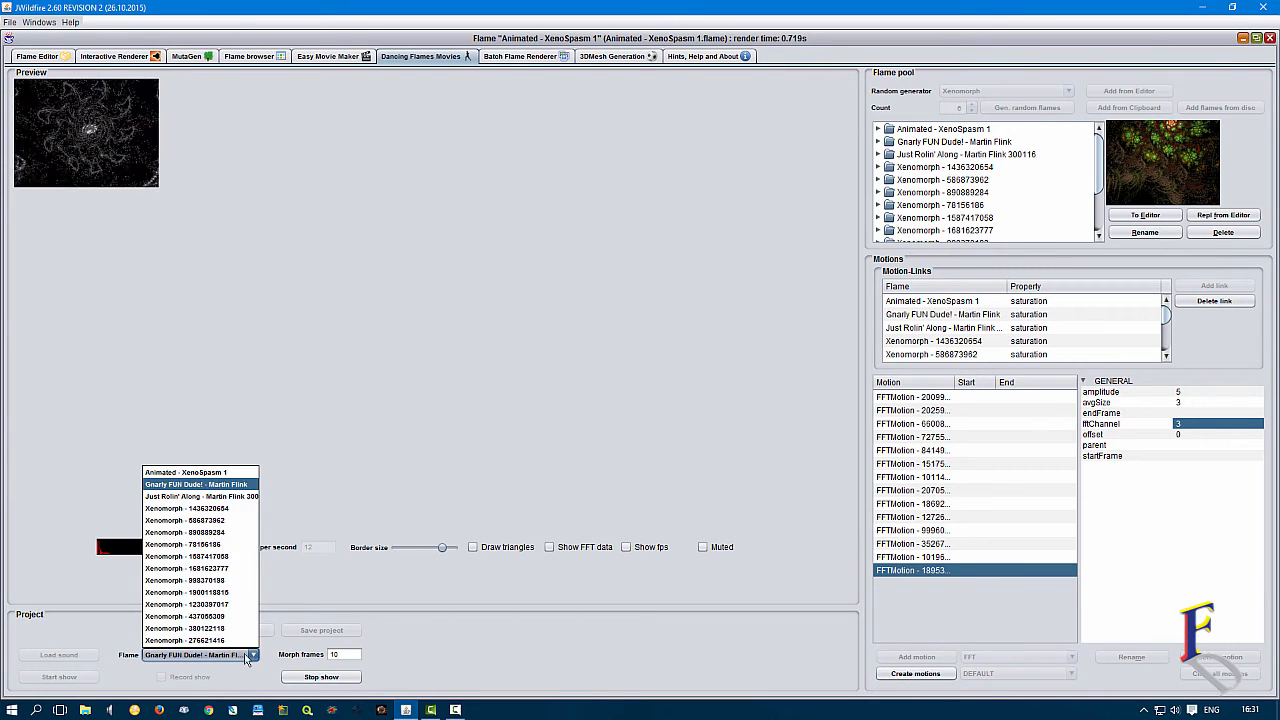
click(226, 474)
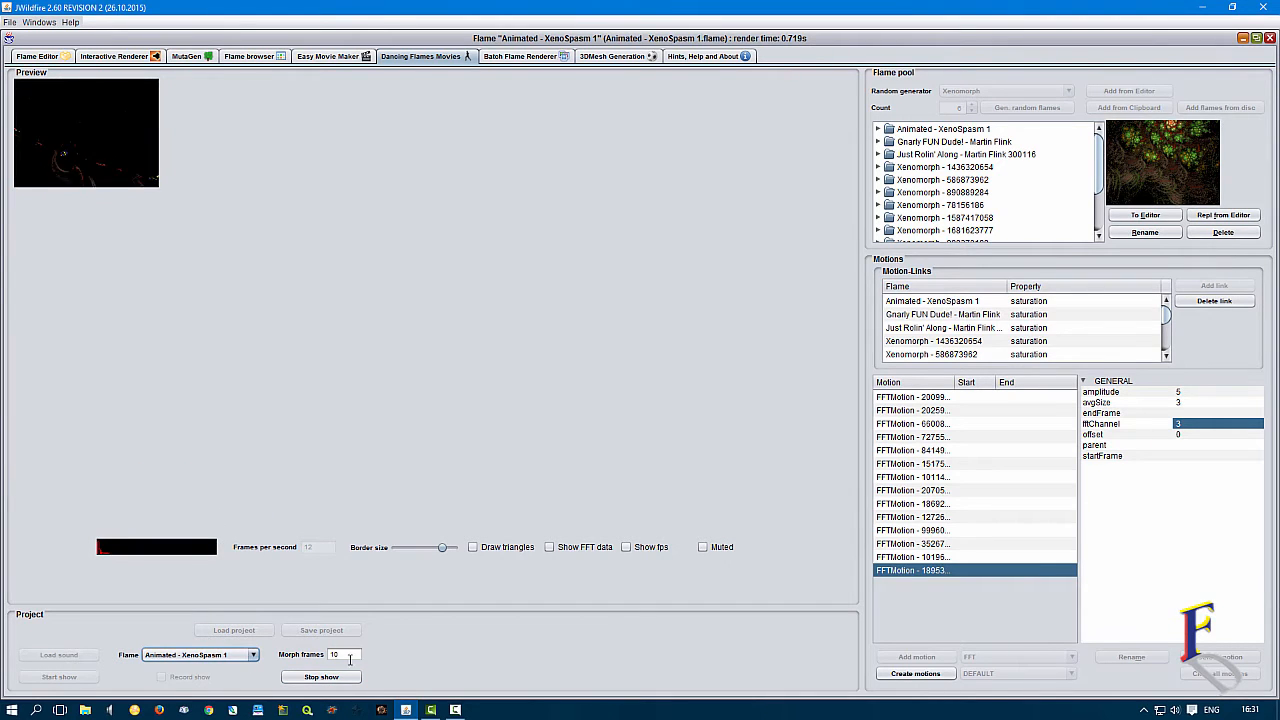
click(232, 656)
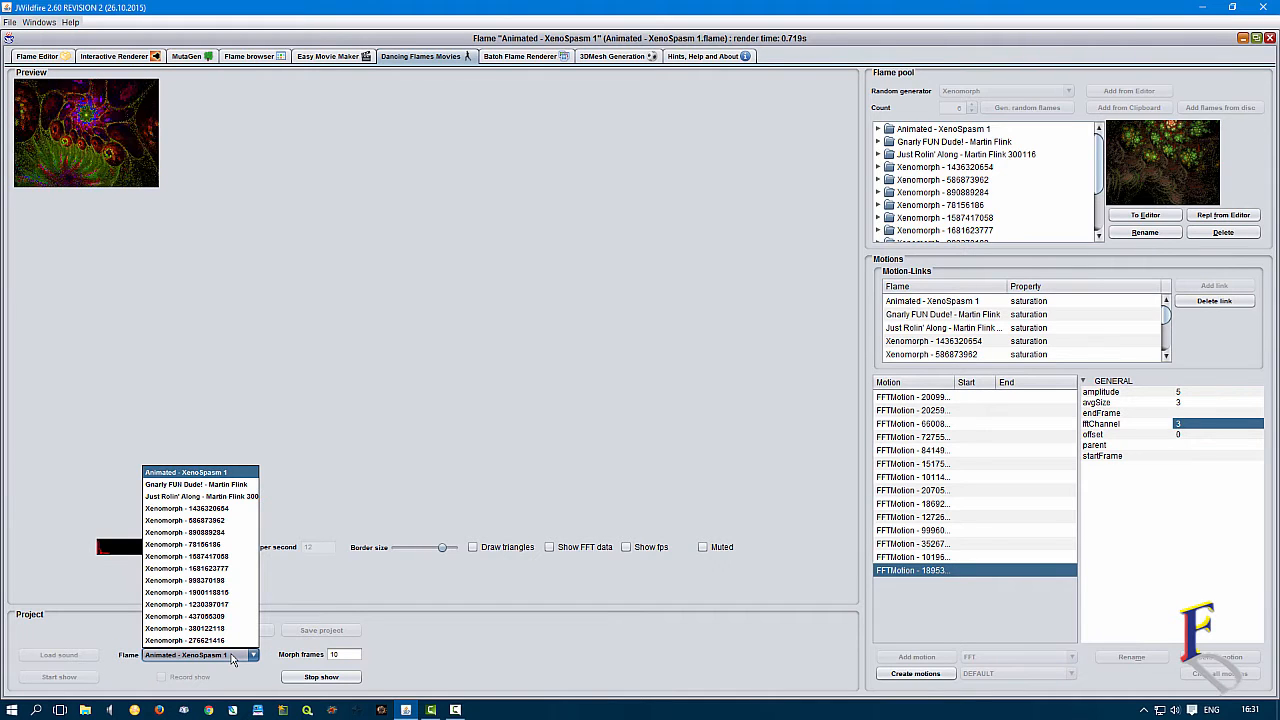
click(207, 500)
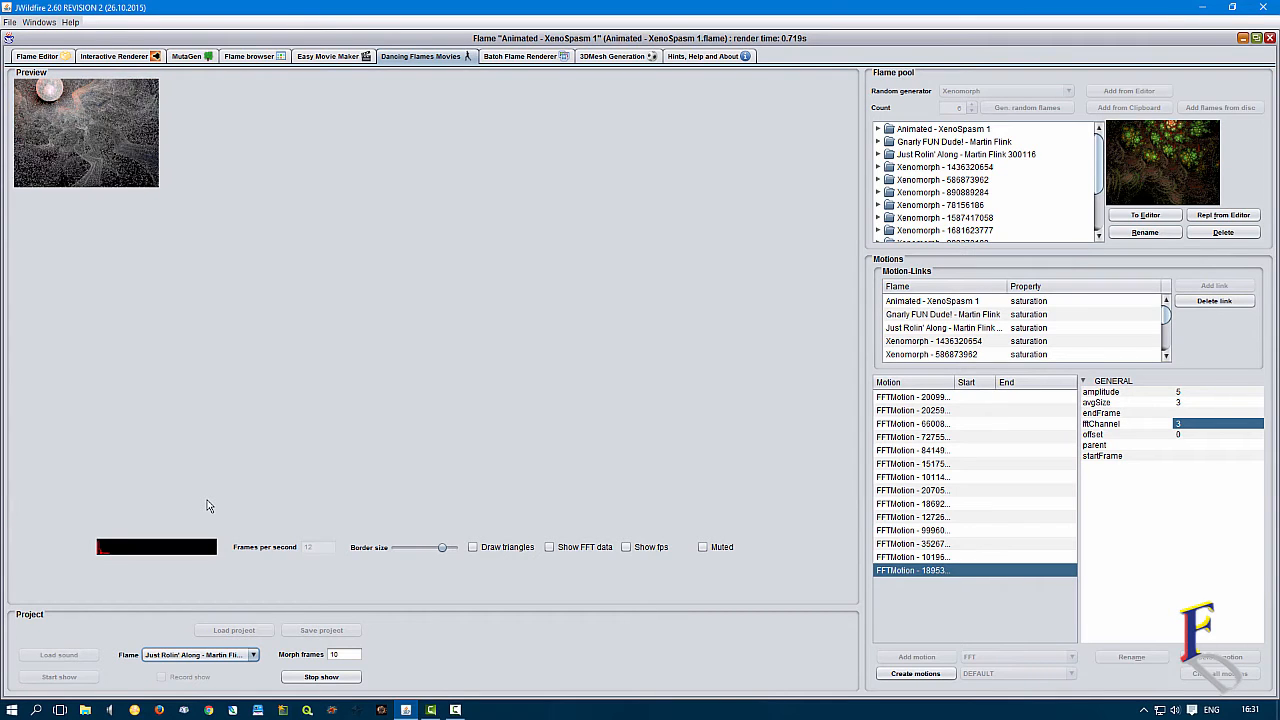
click(205, 657)
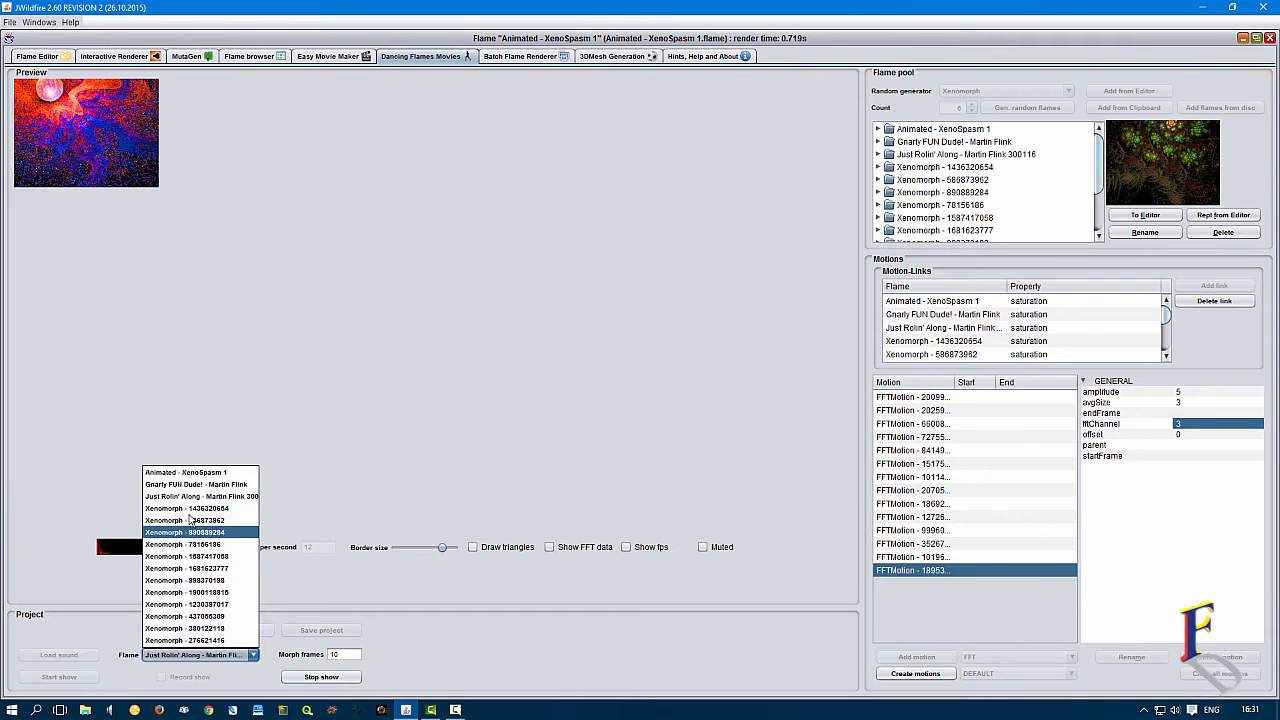
click(193, 545)
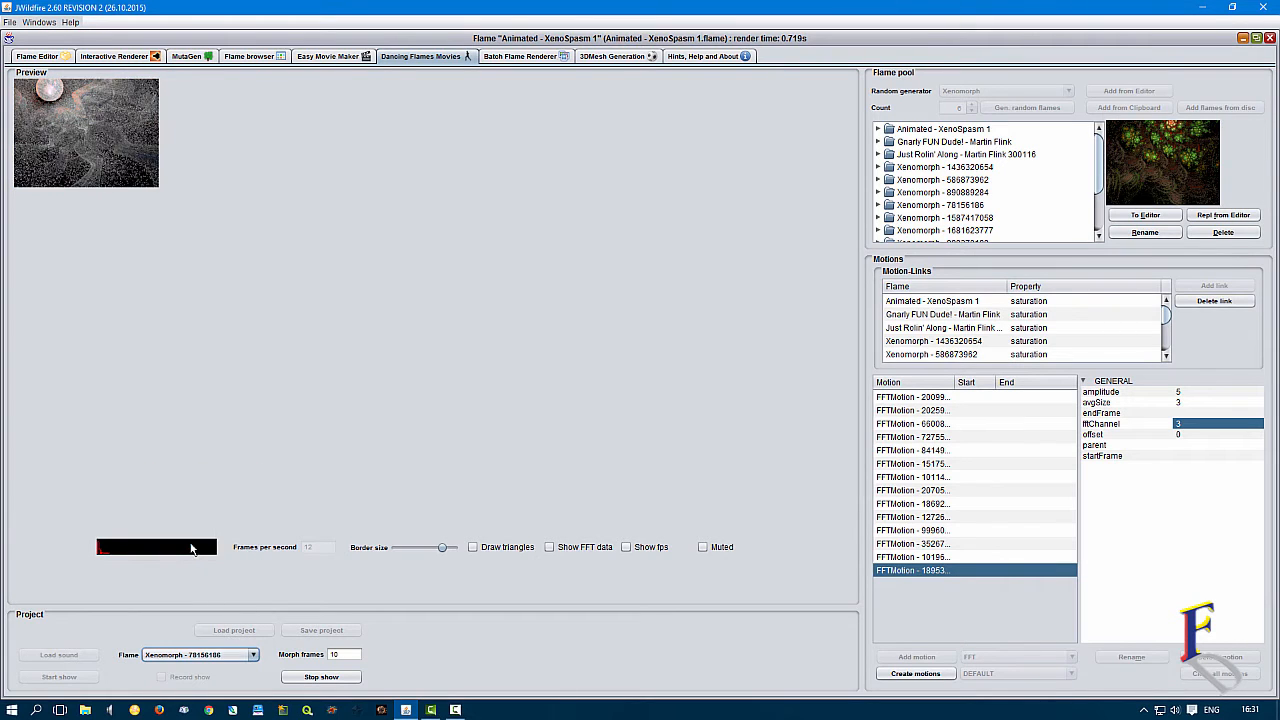
click(224, 658)
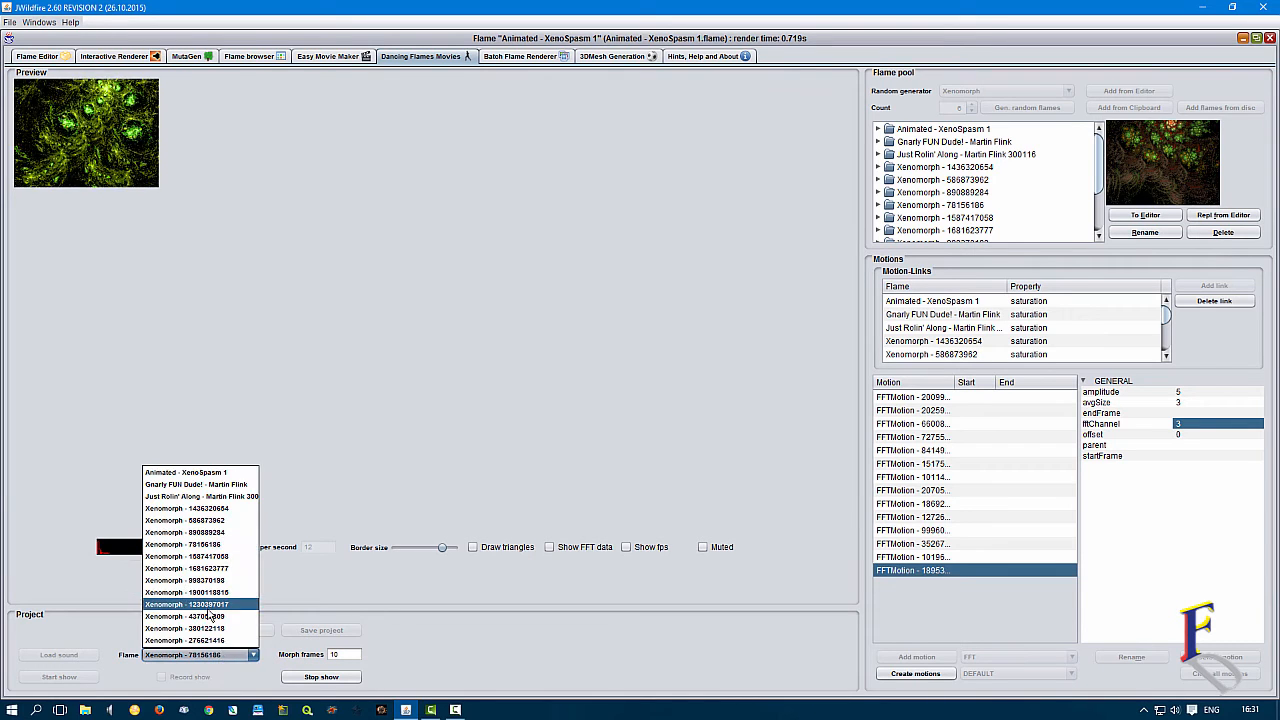
click(209, 614)
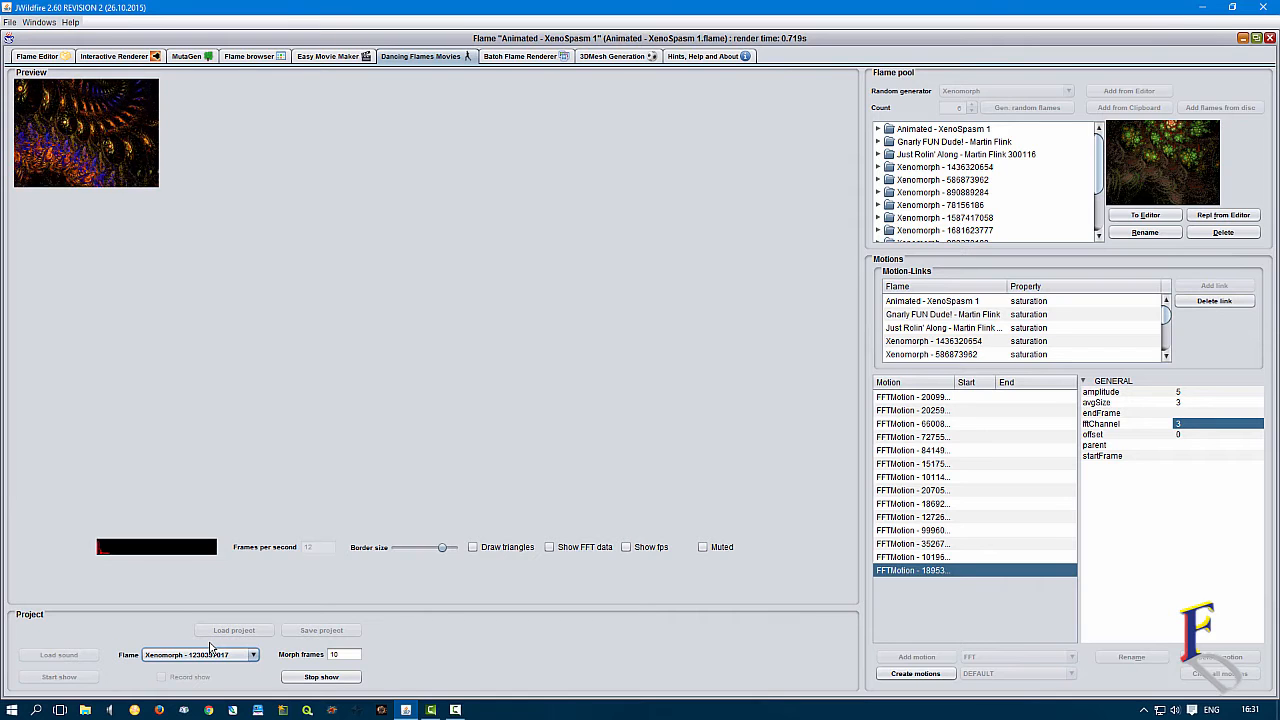
click(210, 658)
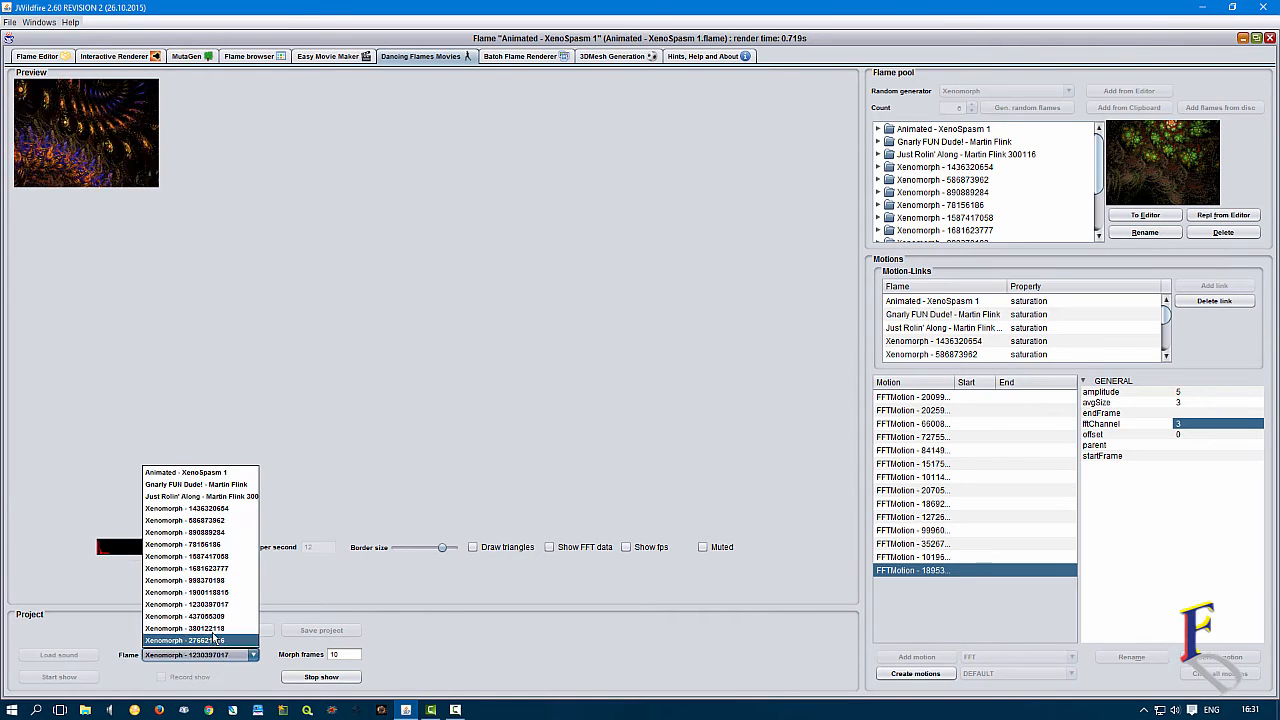
click(214, 623)
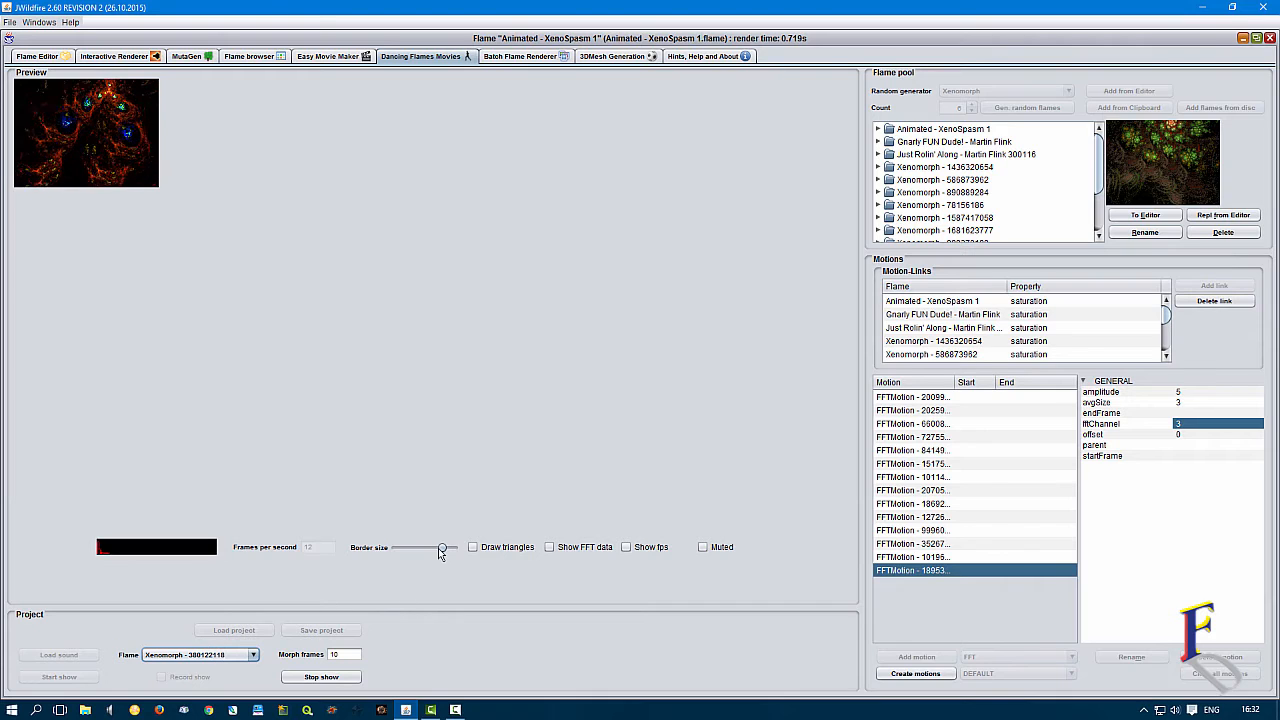
Reduce the border size to enlarge the running flame preview, and increase it again until the preview is a small thumbnail.
drag(443, 554, 397, 552)
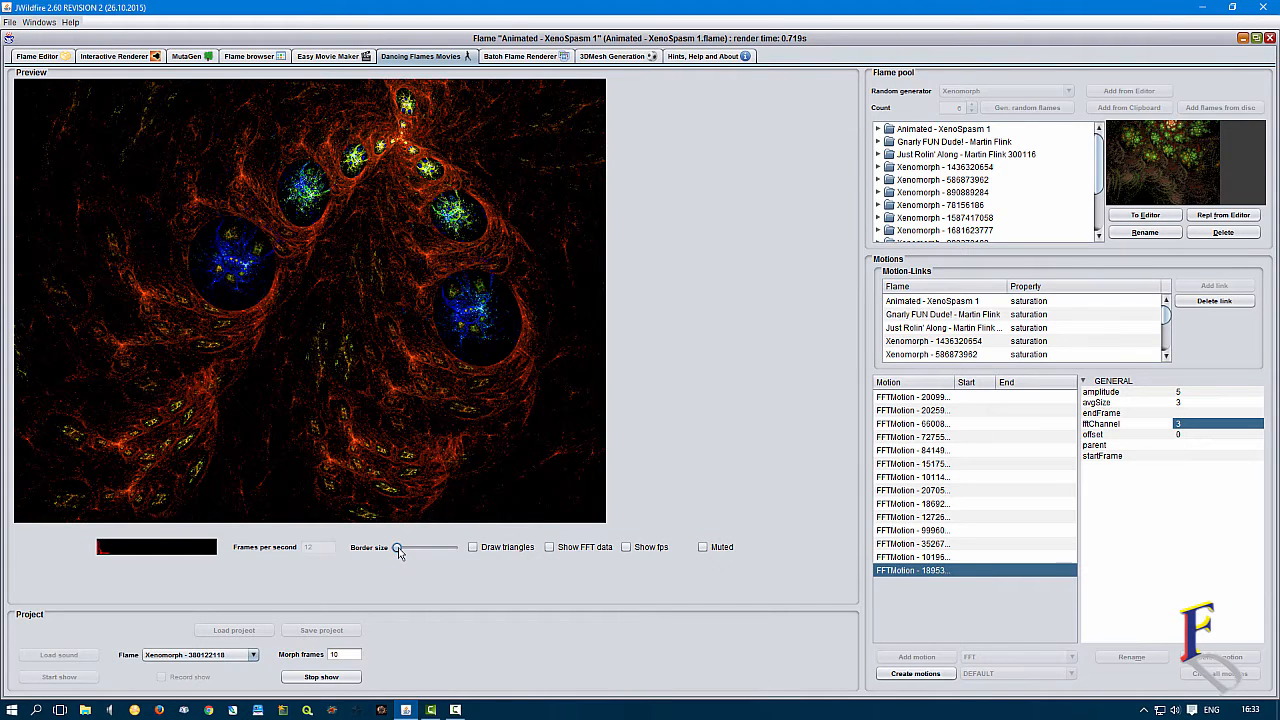
drag(397, 550, 430, 555)
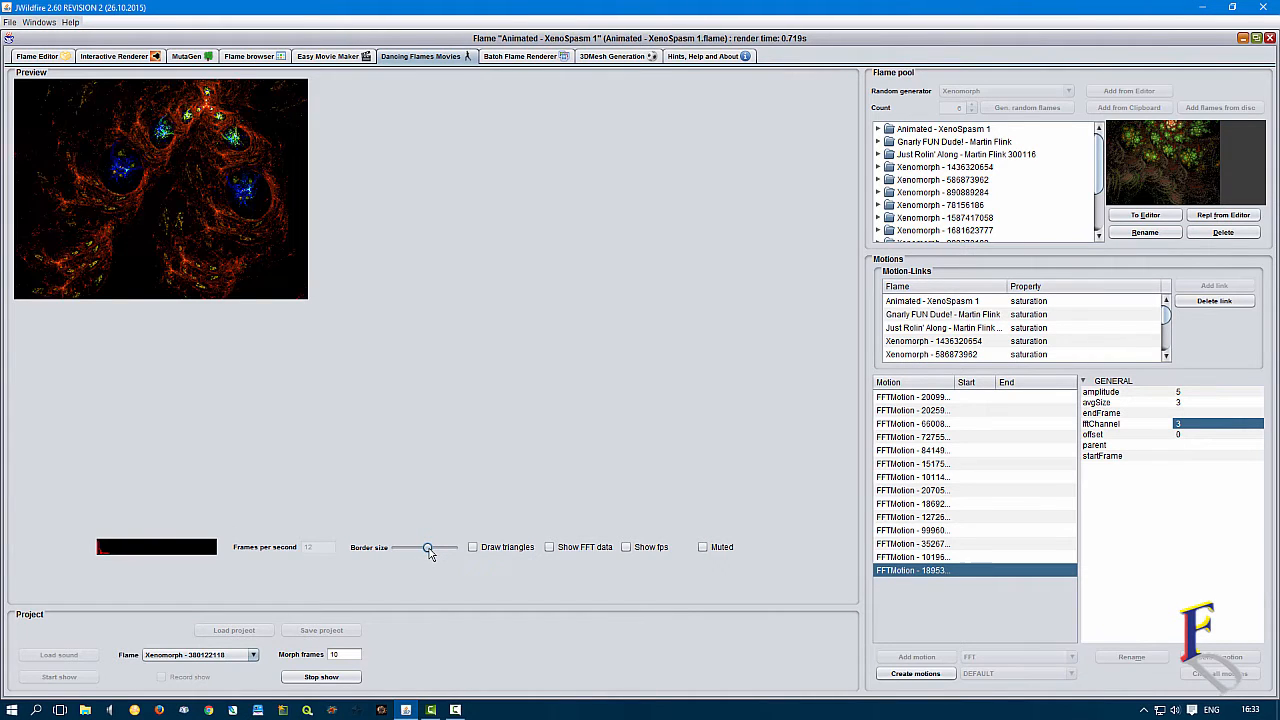
drag(430, 551, 447, 554)
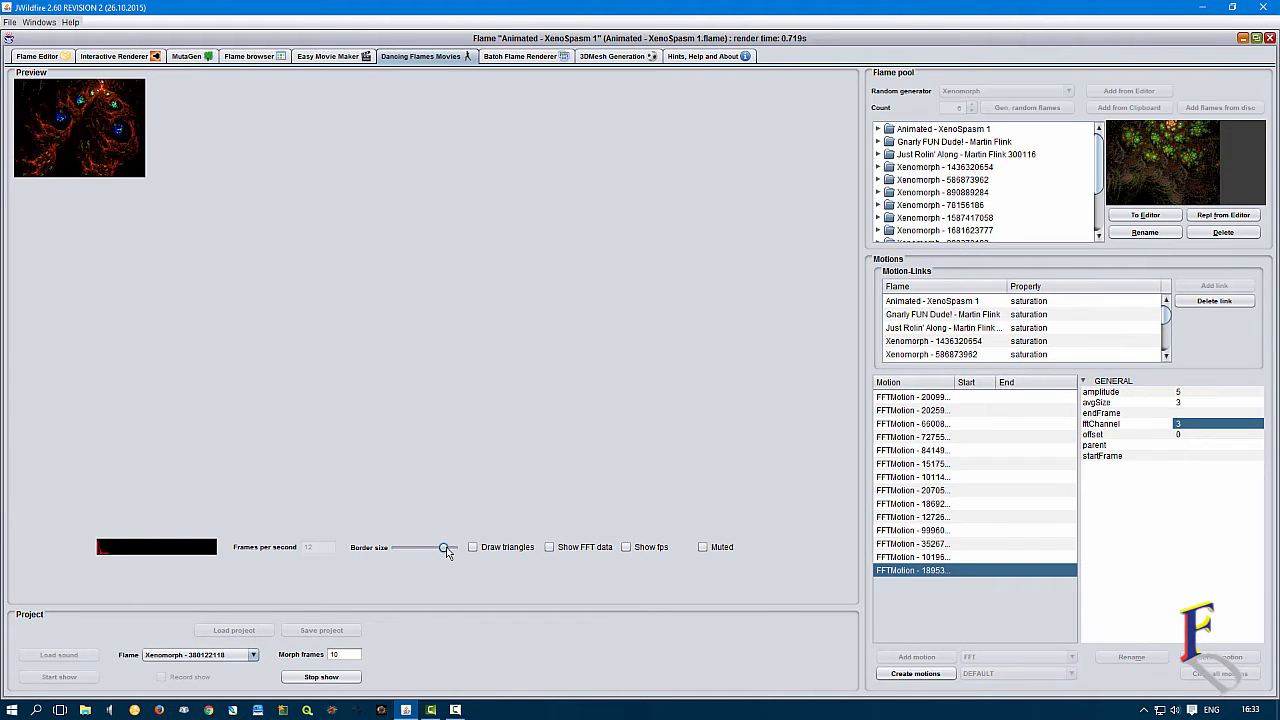
drag(447, 553, 451, 555)
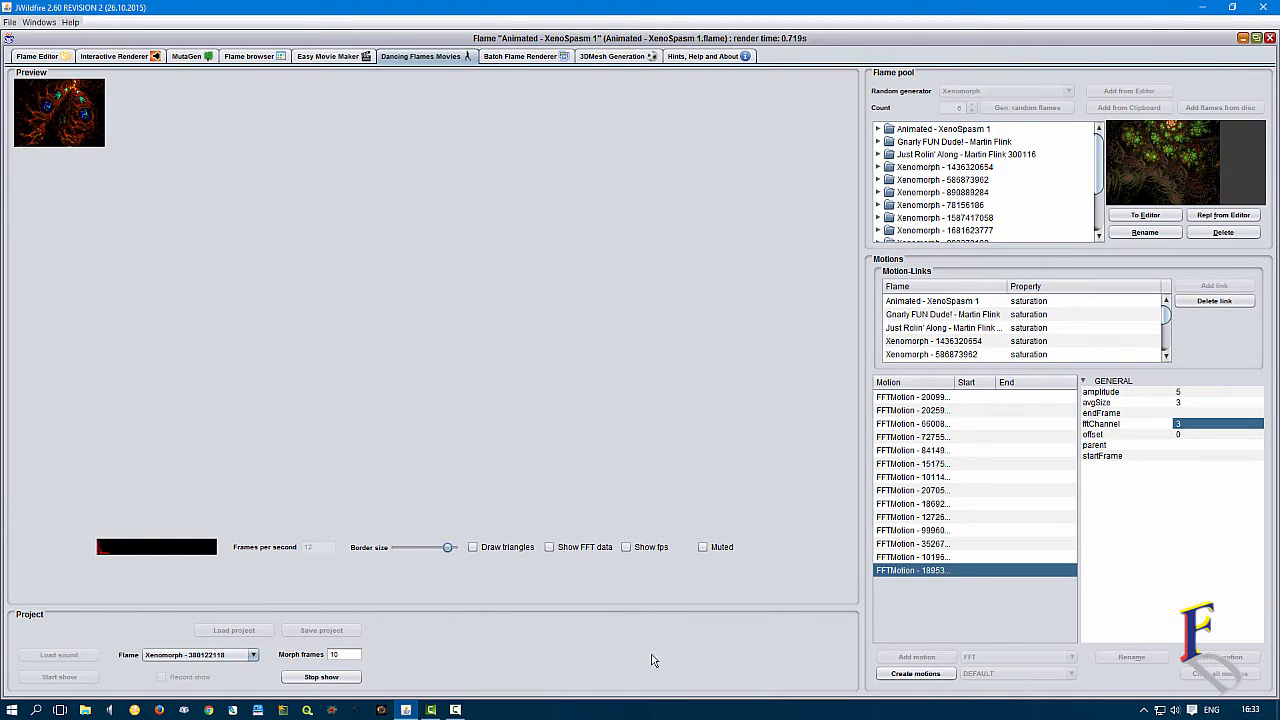
click(626, 548)
click(626, 548)
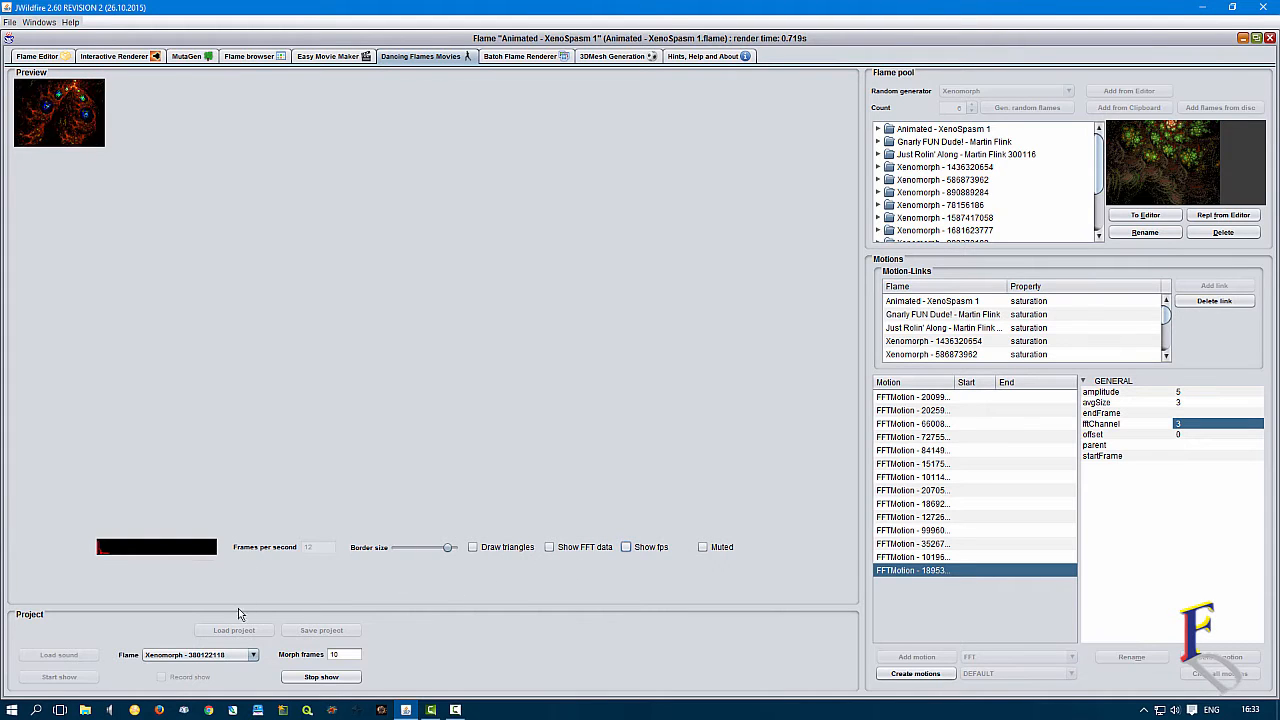
click(240, 655)
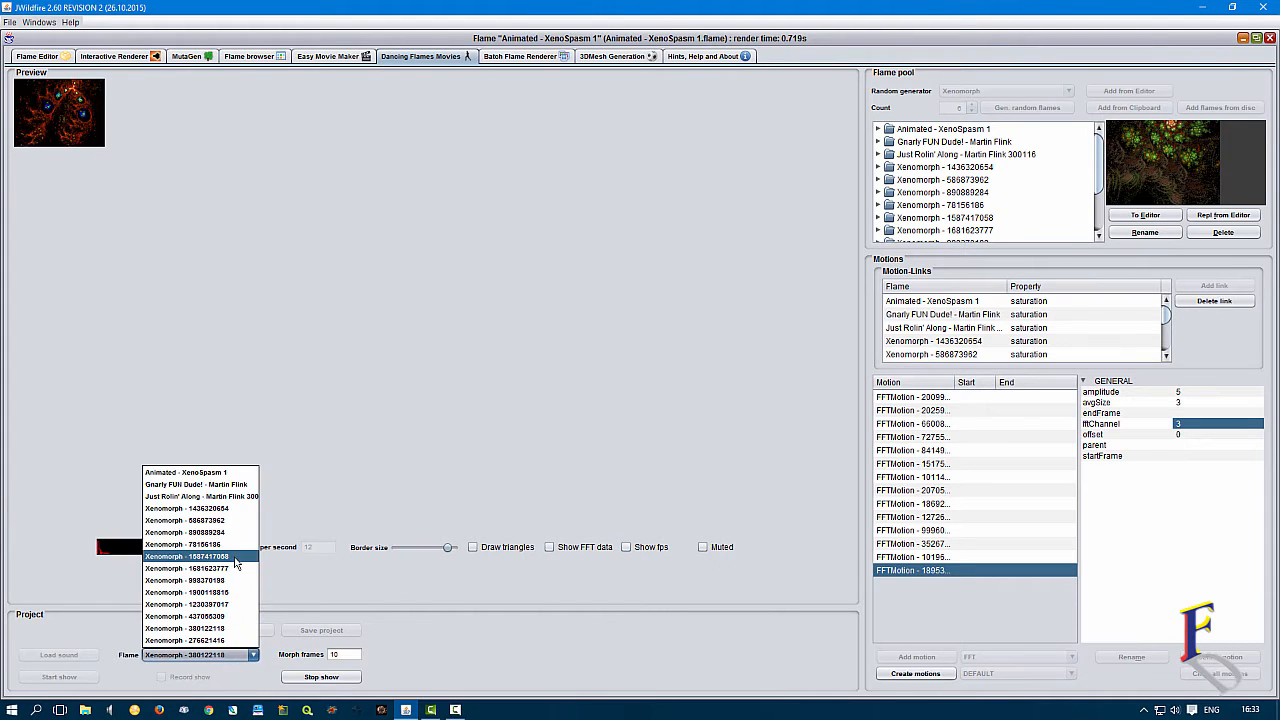
click(236, 556)
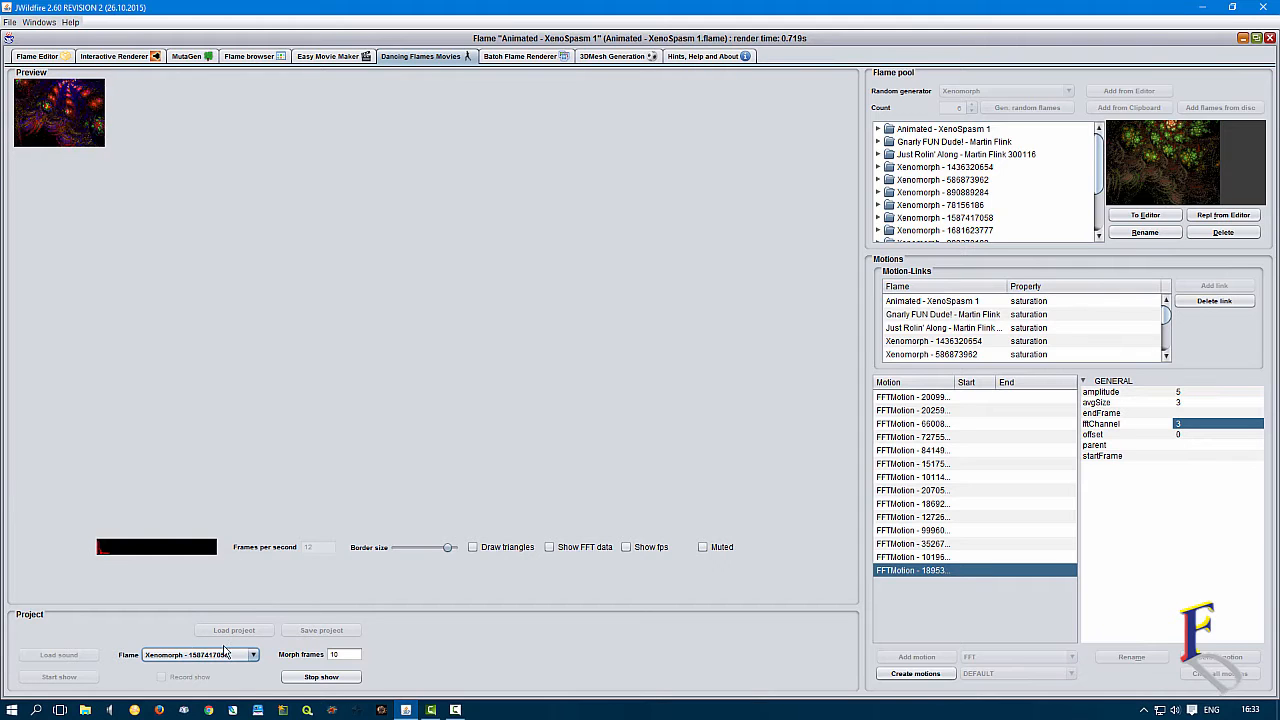
click(318, 679)
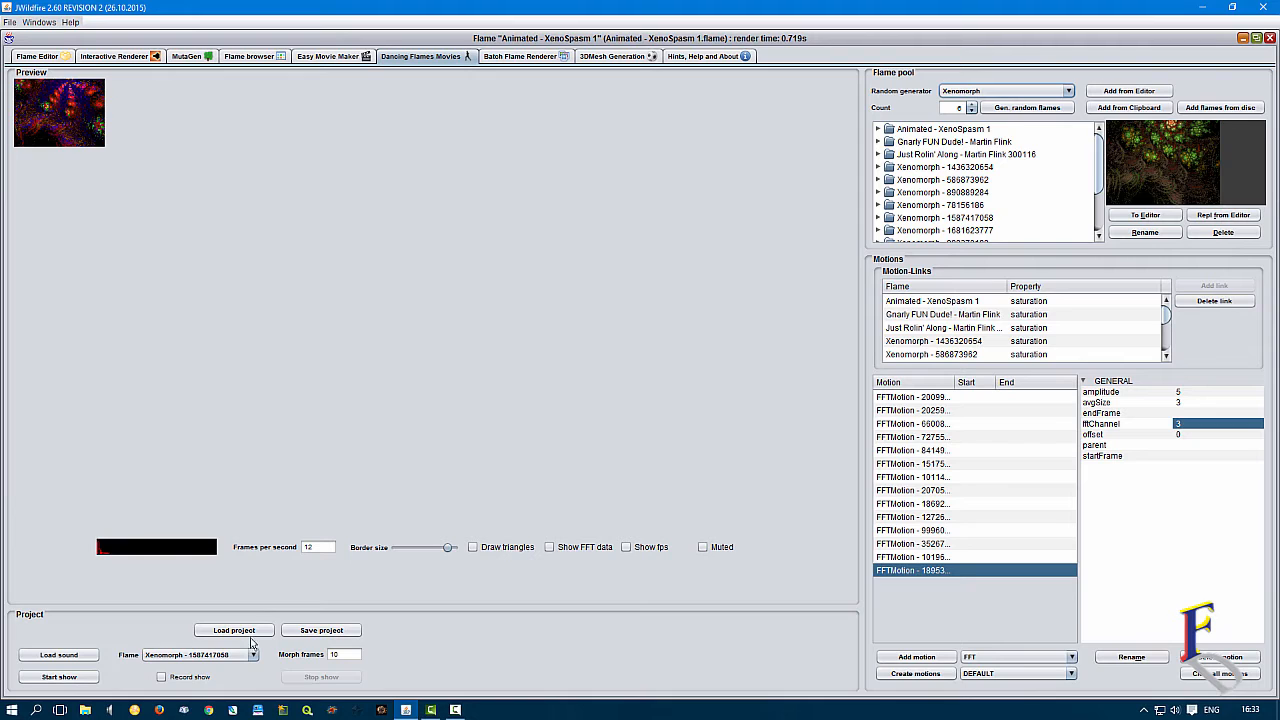
Start saving the project, and create and open a folder named Dancing Flames inside the Images folder.
click(321, 634)
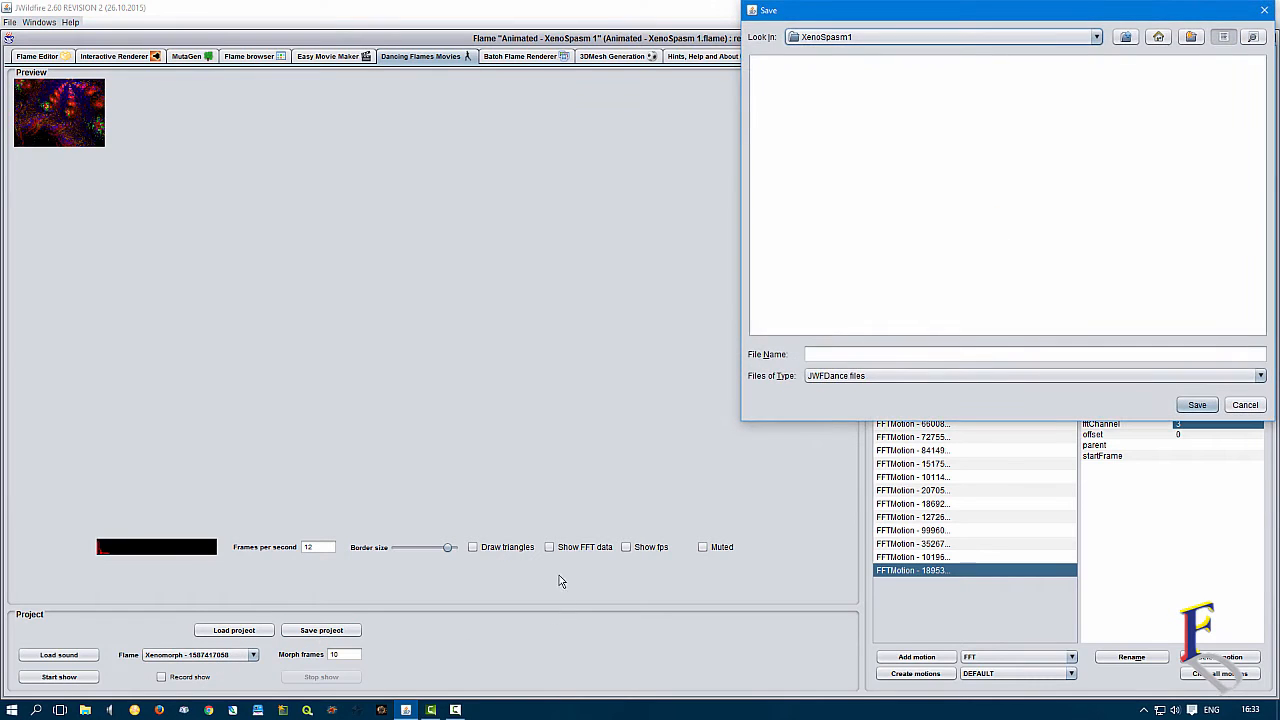
click(1126, 38)
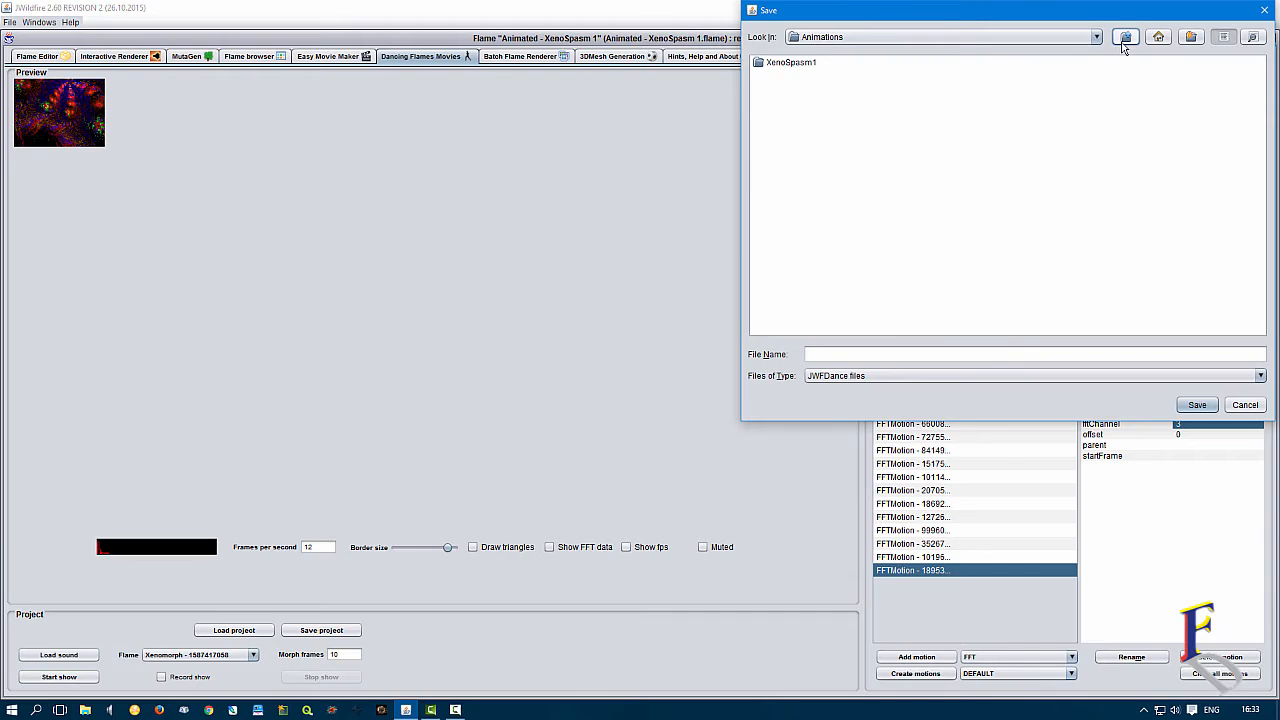
click(1126, 38)
click(1191, 37)
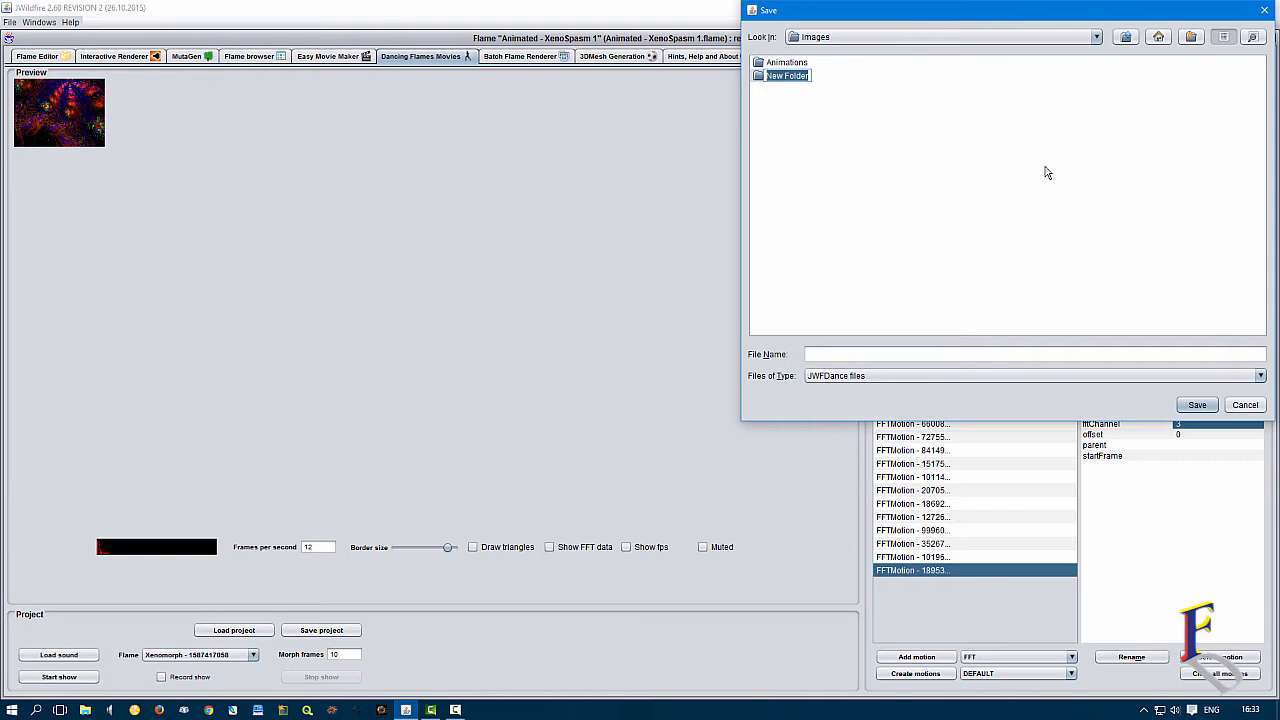
text(Dancing)
text( Flames)
key(Return)
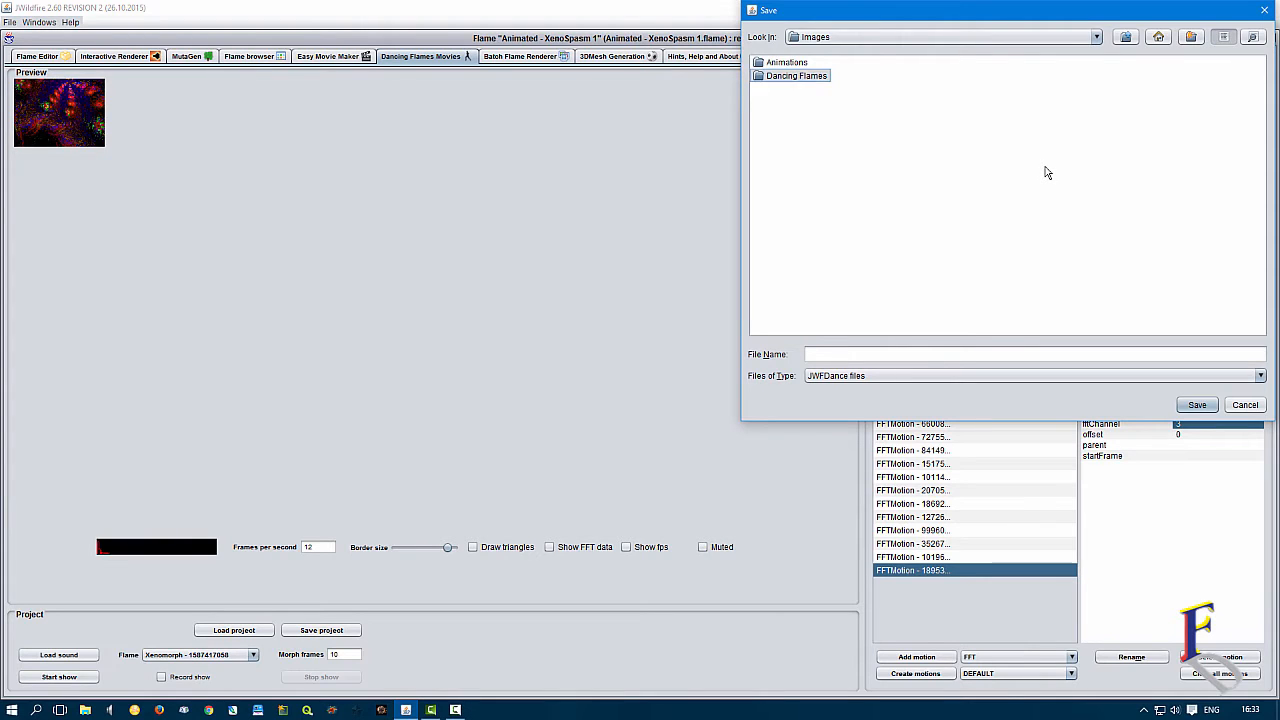
key(Return)
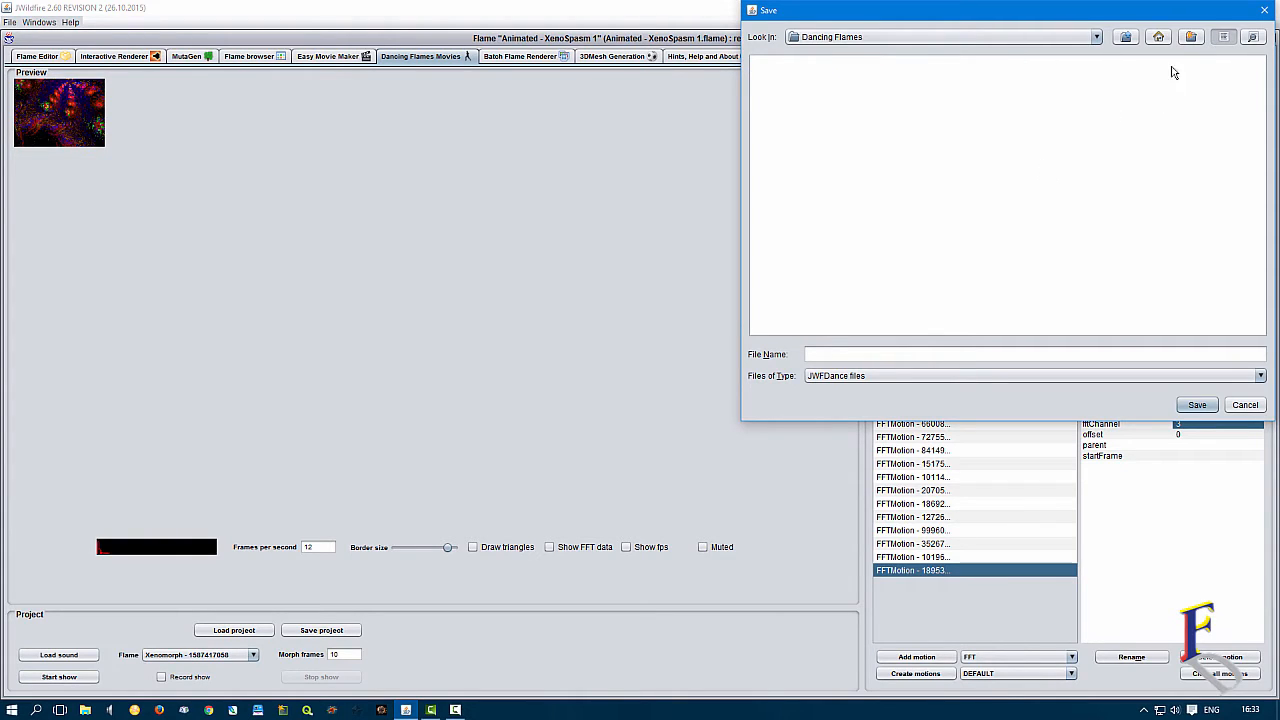
Create a subfolder named Xeno Party with Homer inside Dancing Flames and open it.
click(1190, 37)
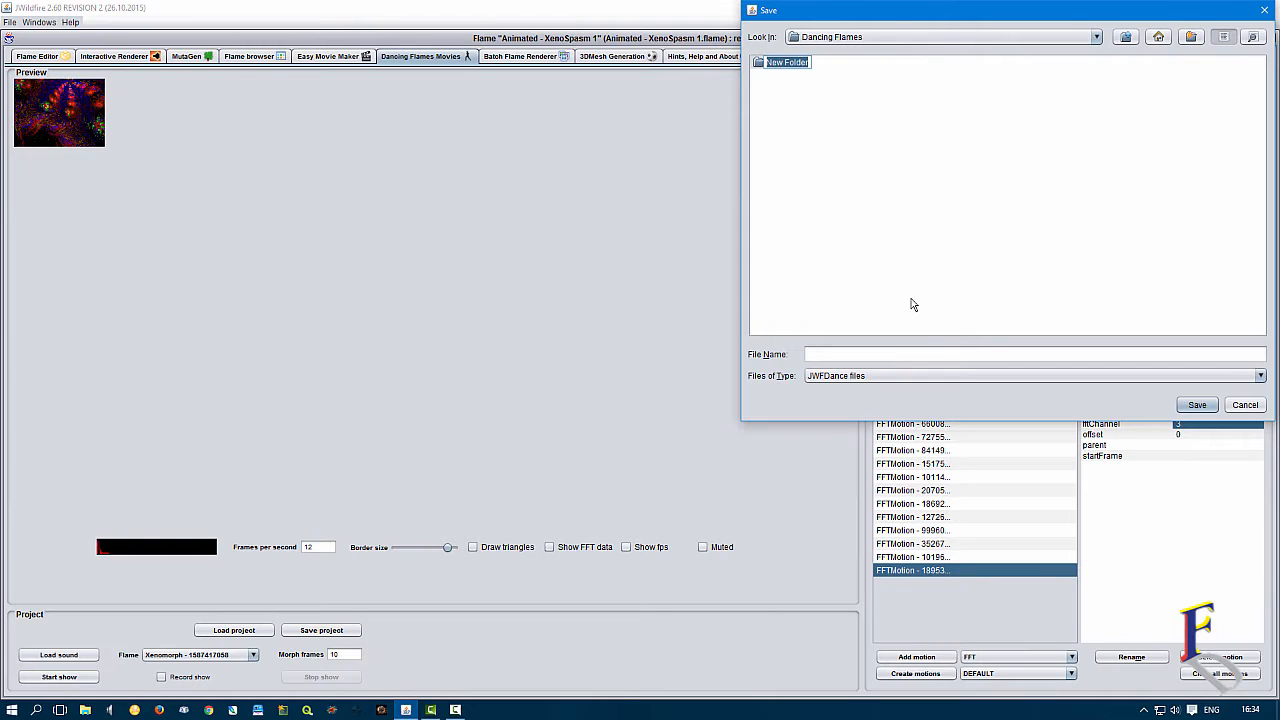
text(Xeno)
text( Party)
text( with)
key(BackSpace)
text(Homer)
key(Return)
key(Return)
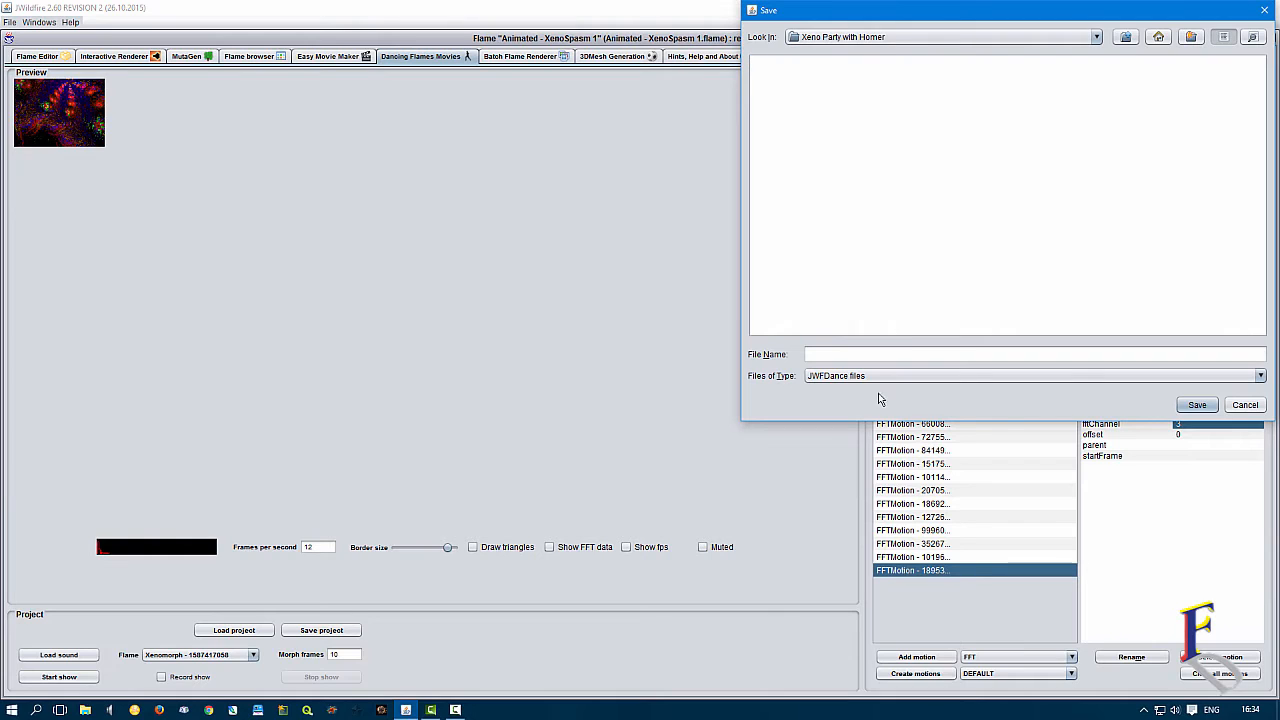
Save the project in the new subfolder under the file name Xeno Party With Homer.
click(889, 356)
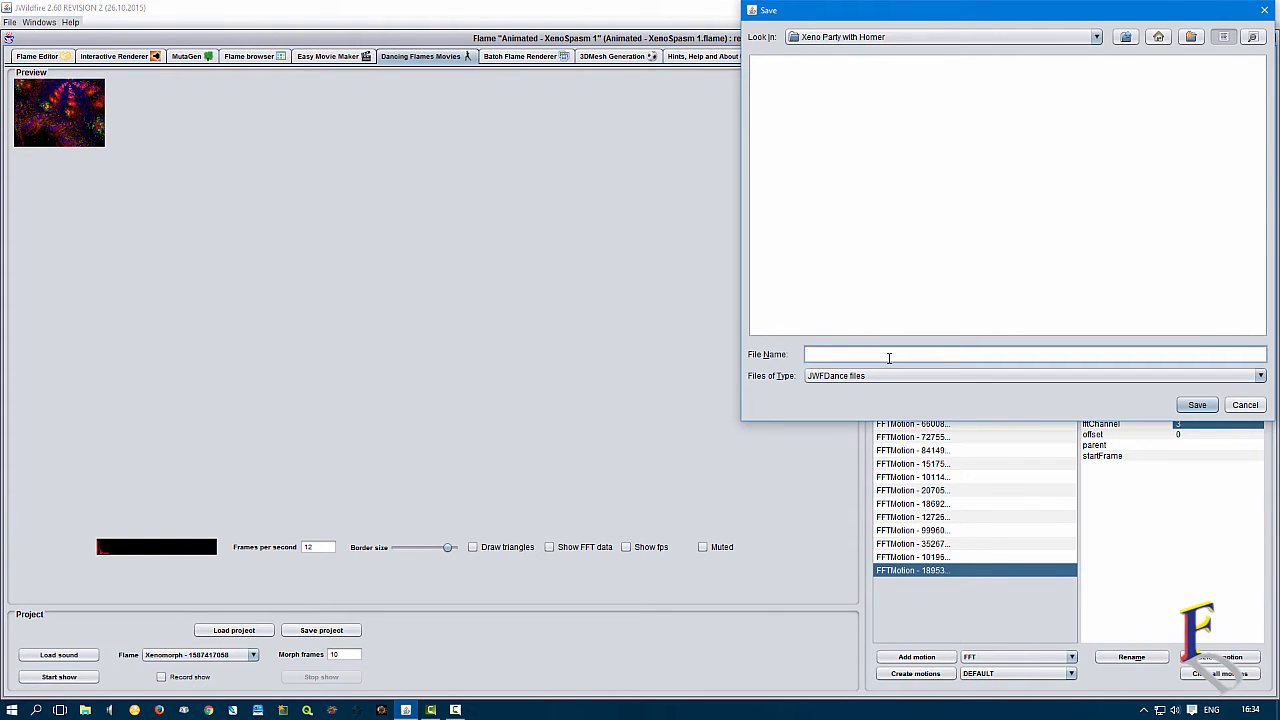
text(Xeno)
text( Party Wi)
text(th F)
text(Homer)
key(Return)
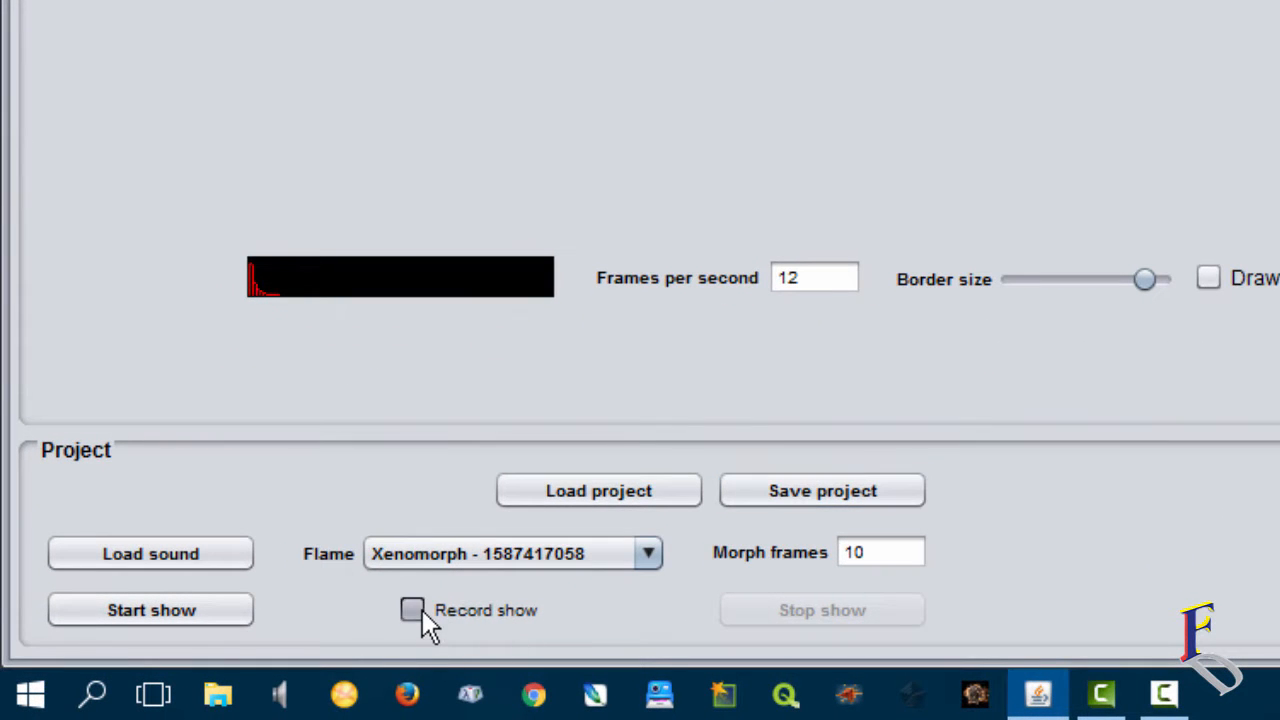
Enable show recording, choose Animated - XenoSpasm 1 as the initial flame and start the show.
click(415, 610)
click(640, 556)
click(378, 86)
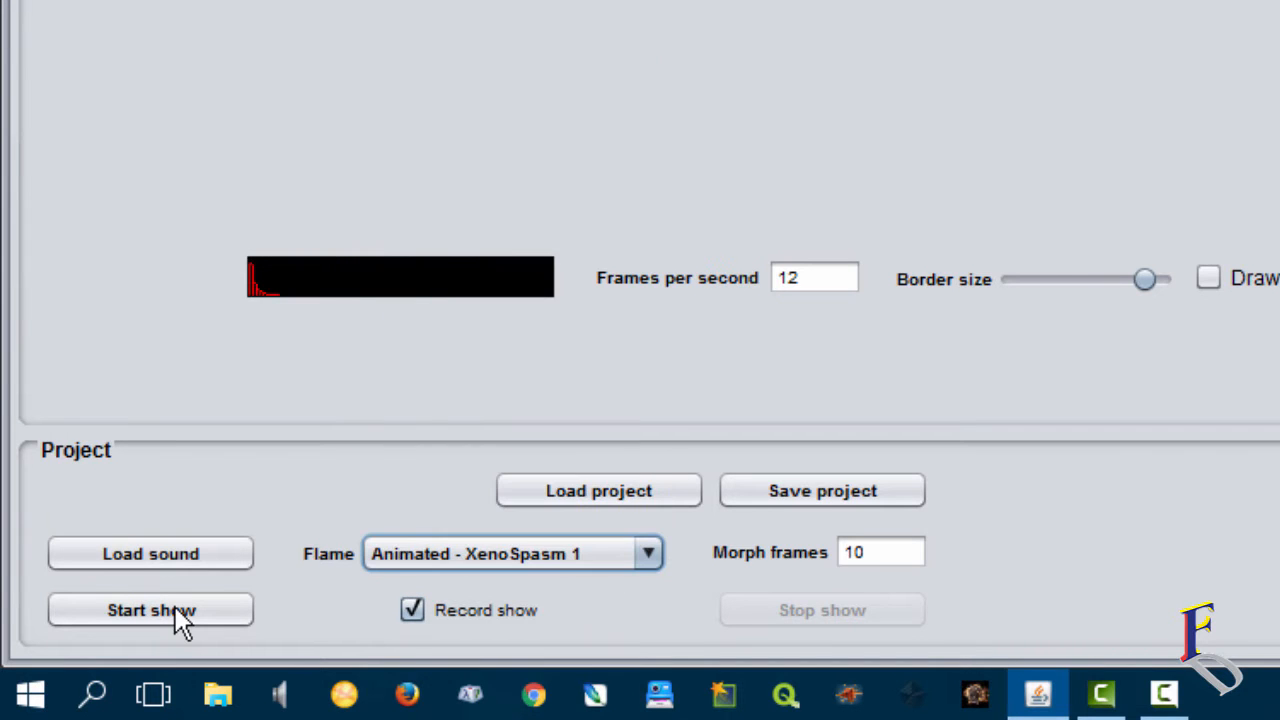
click(175, 618)
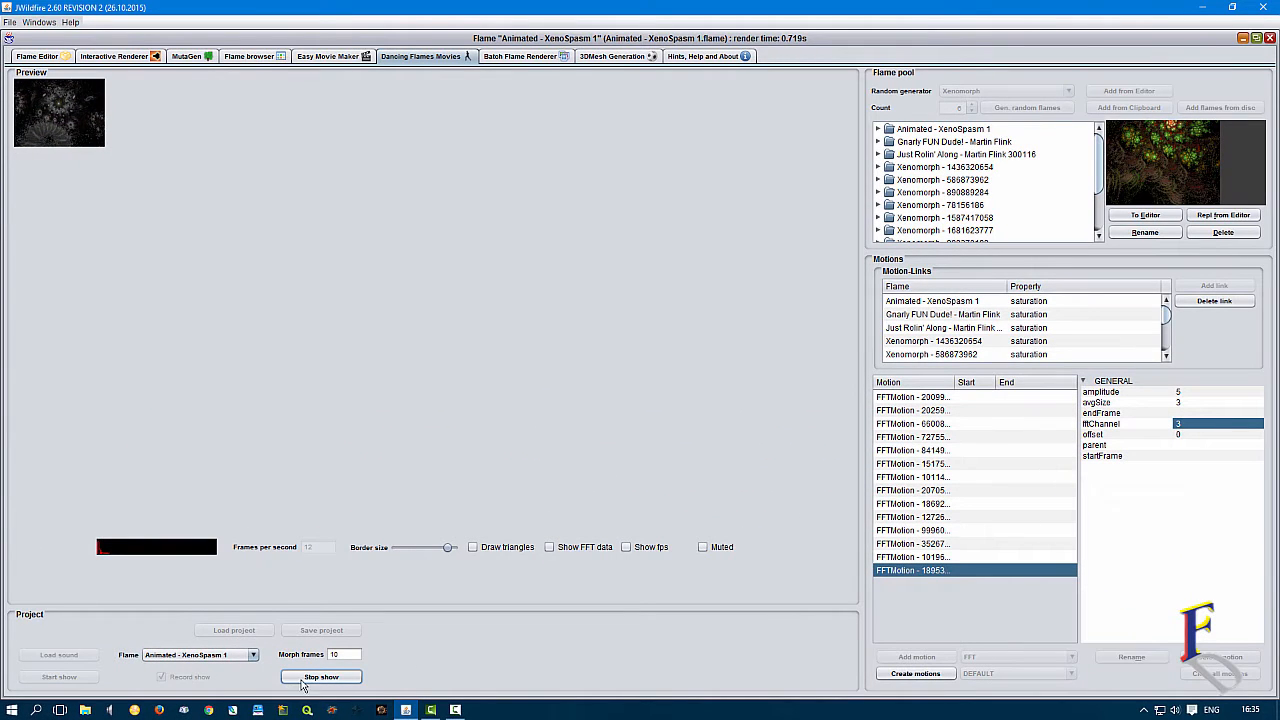
Morph the recorded show through the flames in list order, from Gnarly FUN Dude! to Xenomorph - 276621416.
click(229, 656)
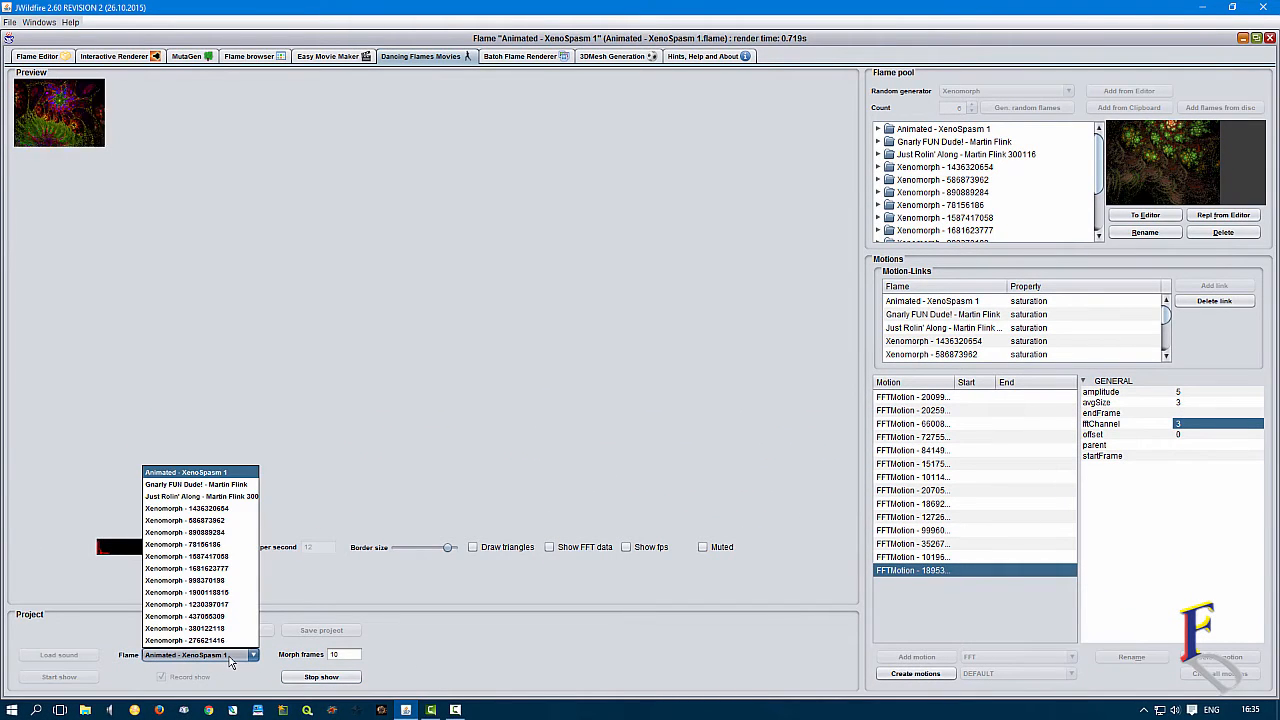
click(213, 486)
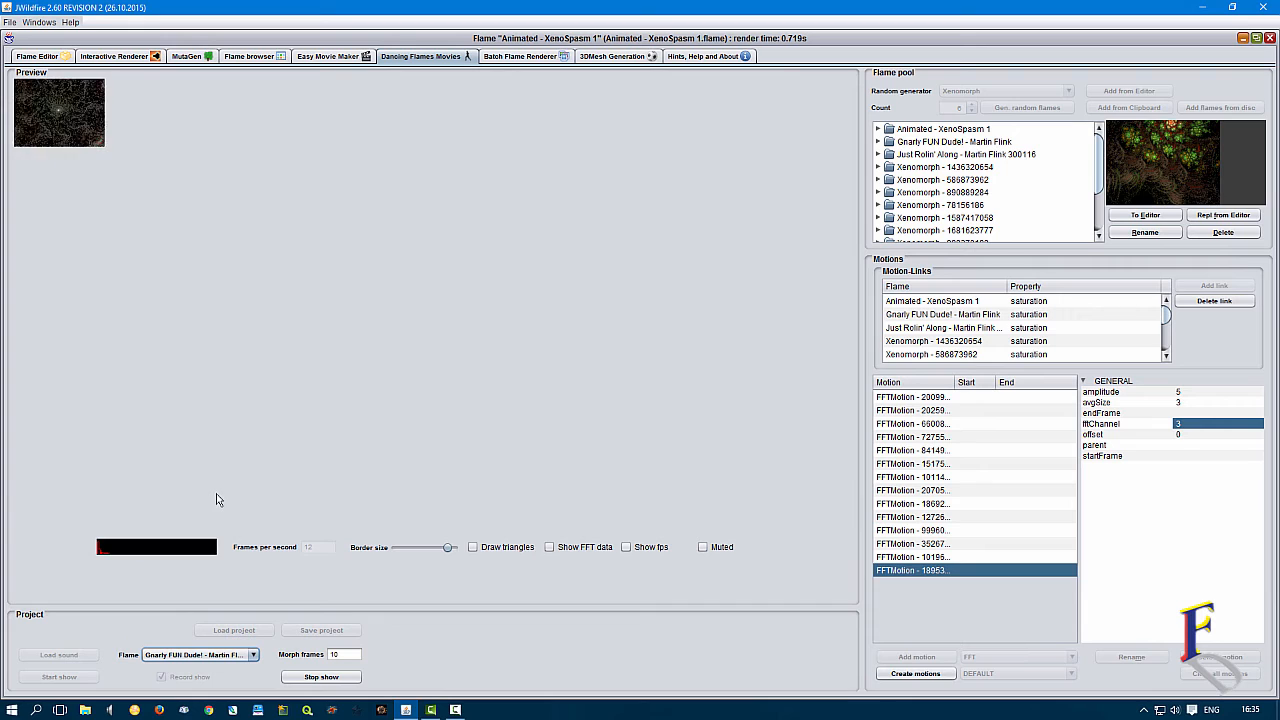
key(Down)
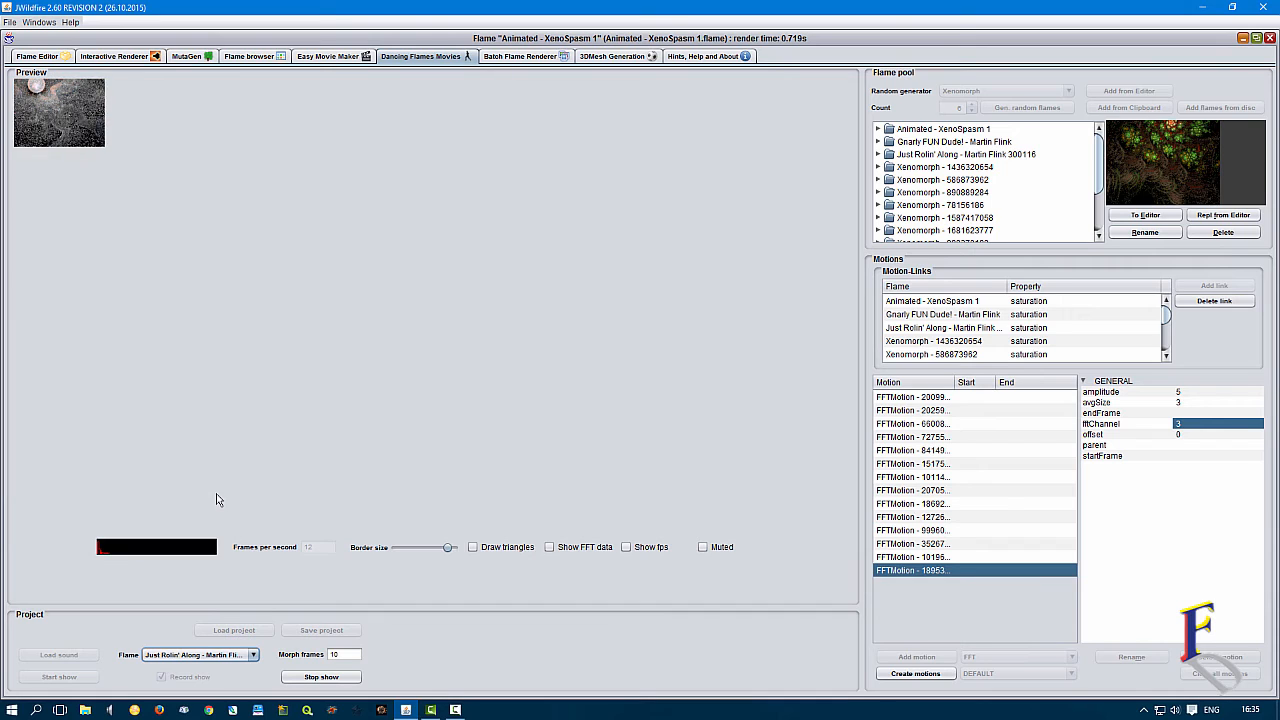
key(Down)
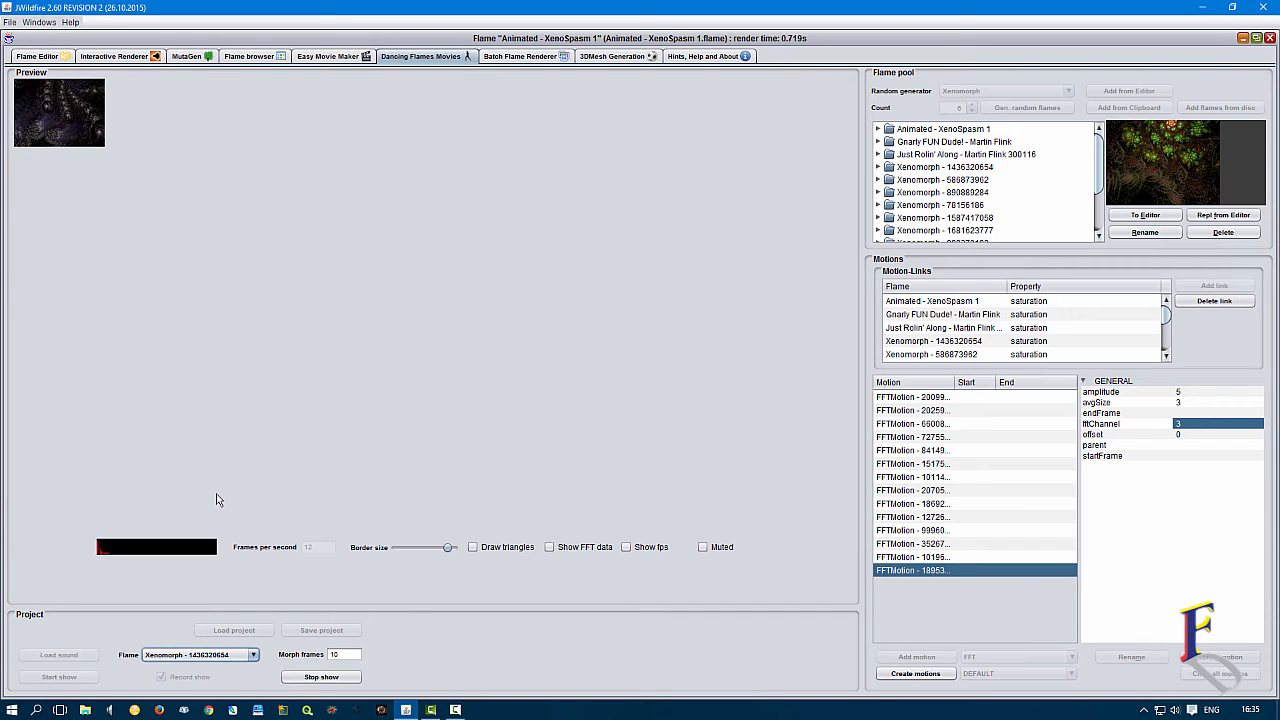
key(Down)
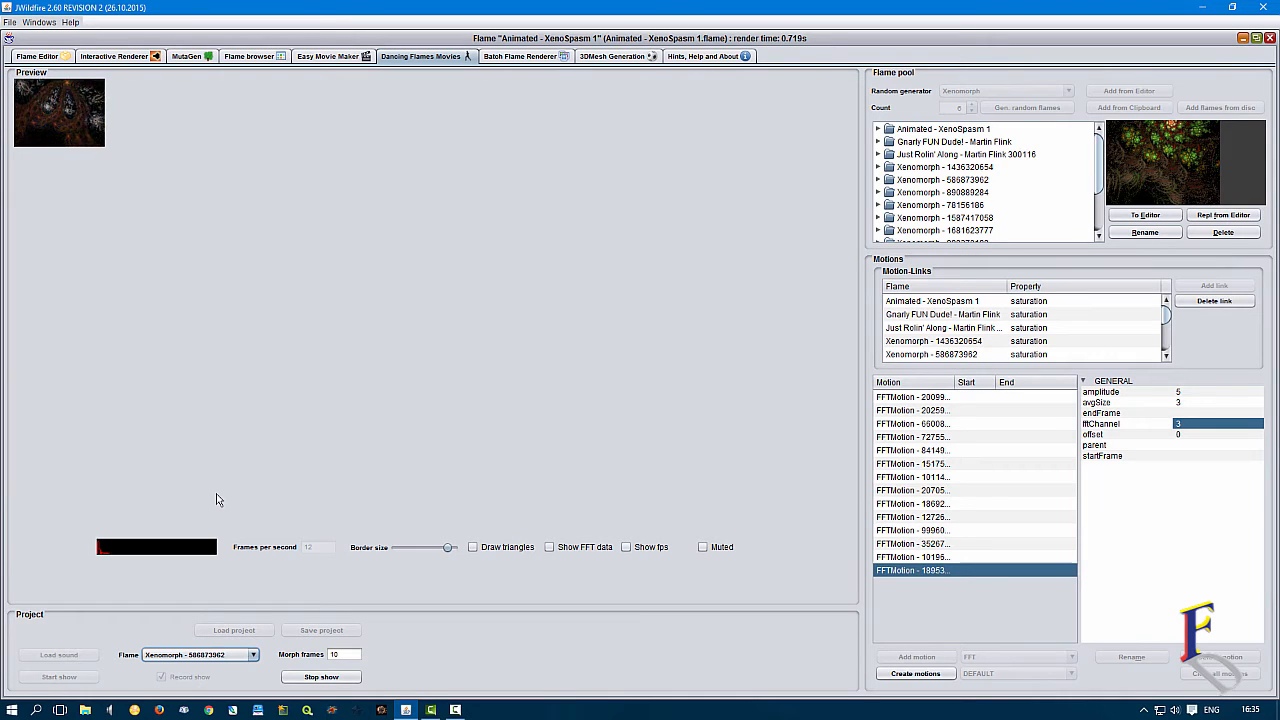
key(Down)
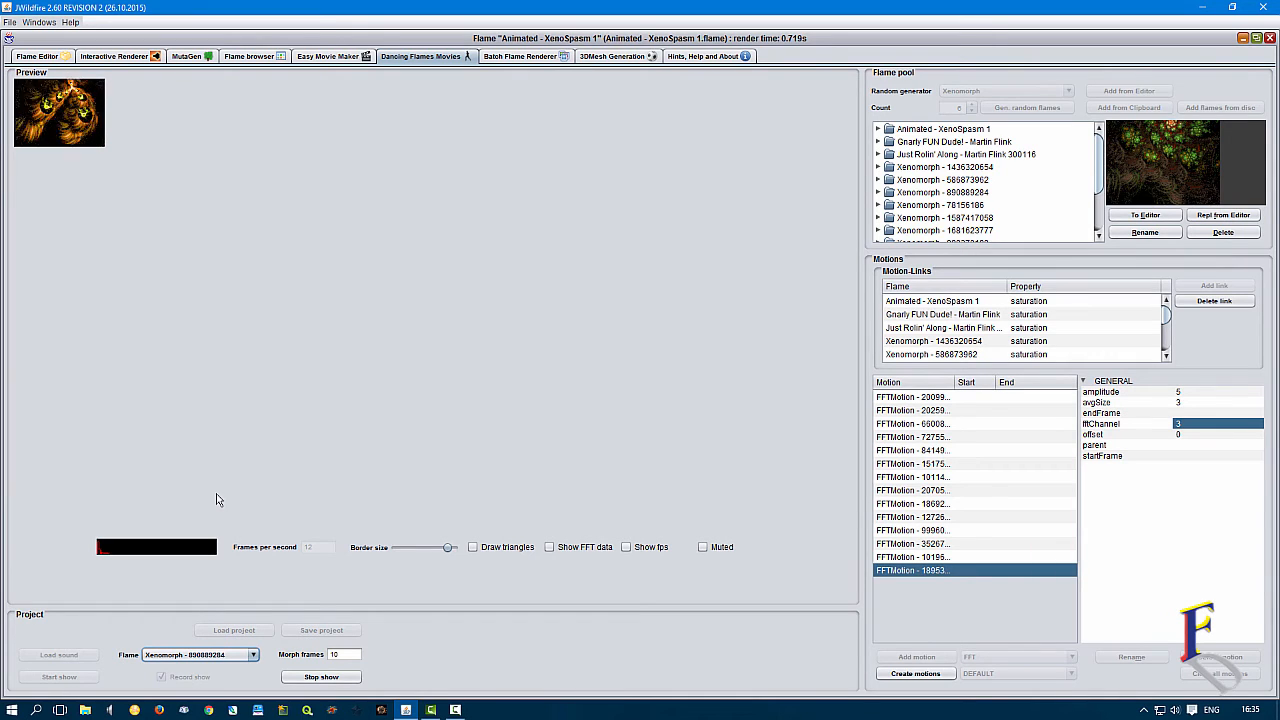
key(Down)
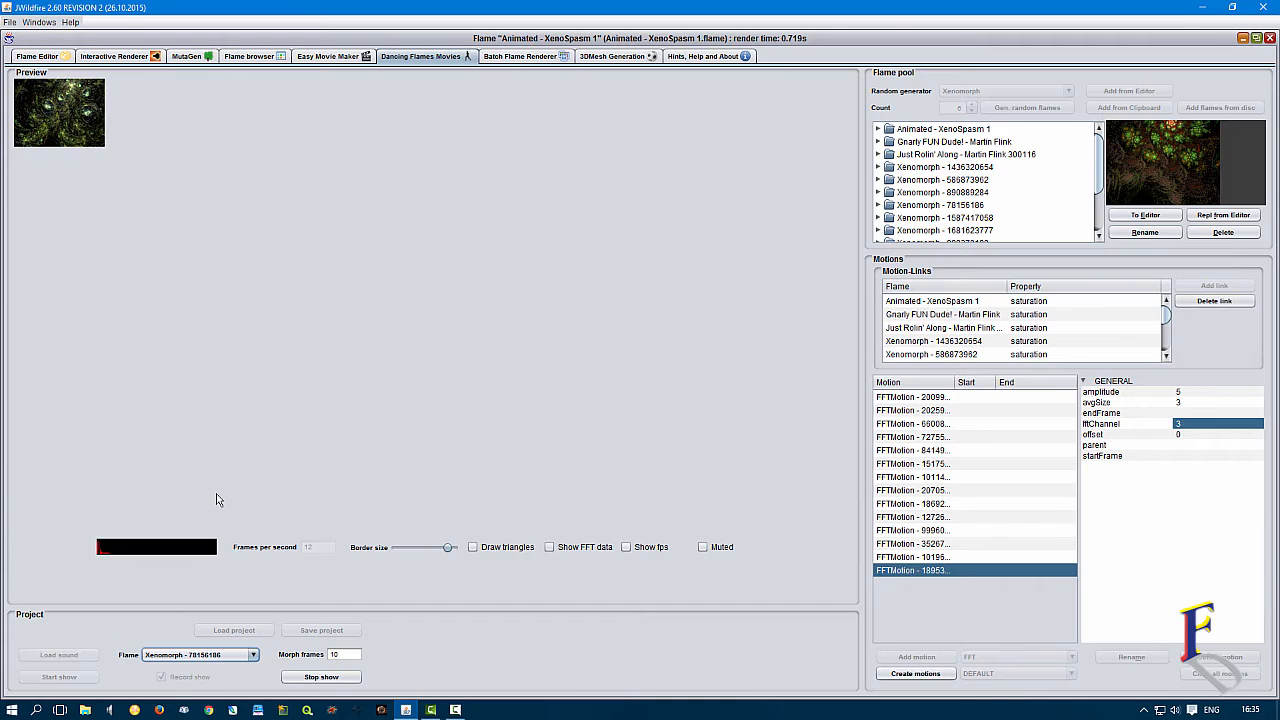
key(Down)
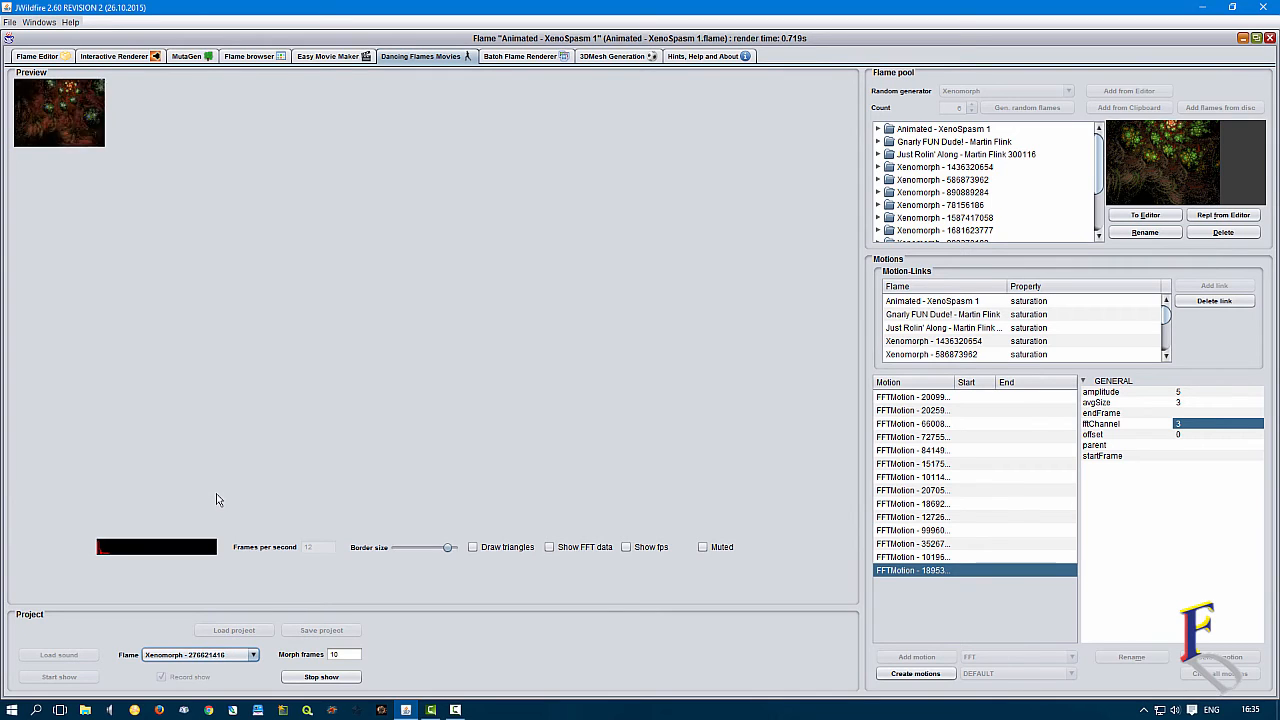
click(205, 655)
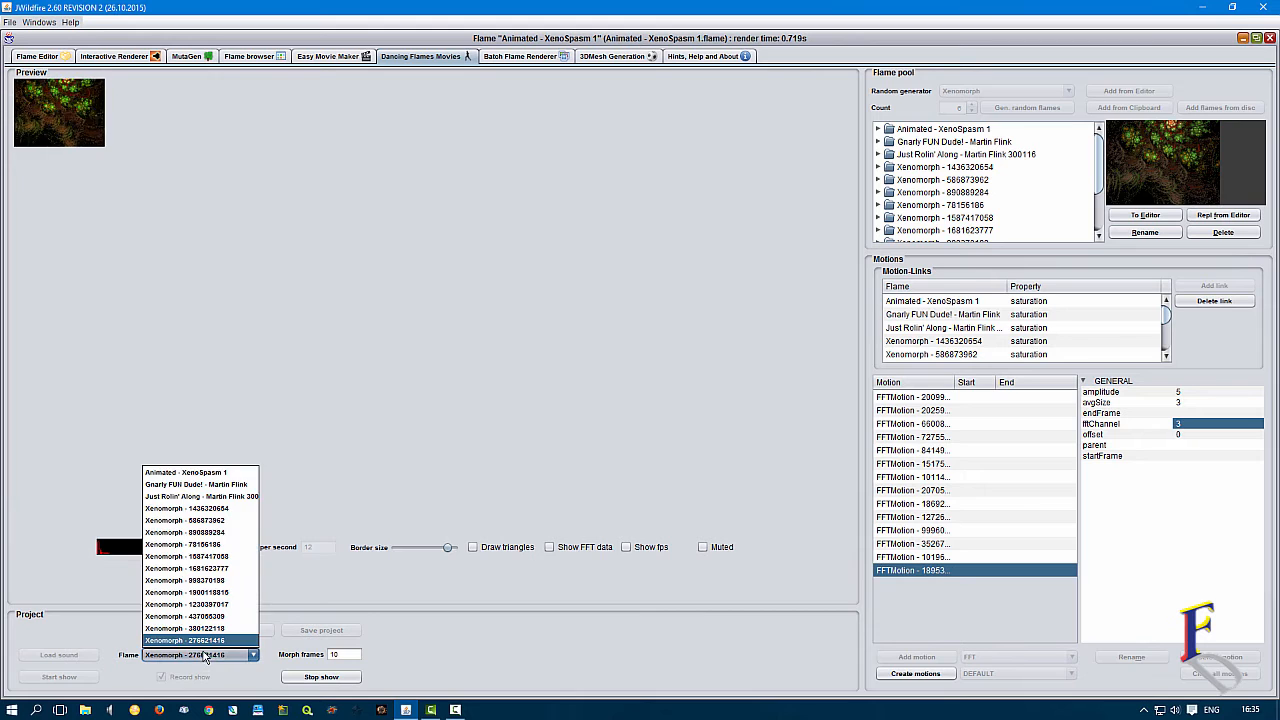
click(189, 604)
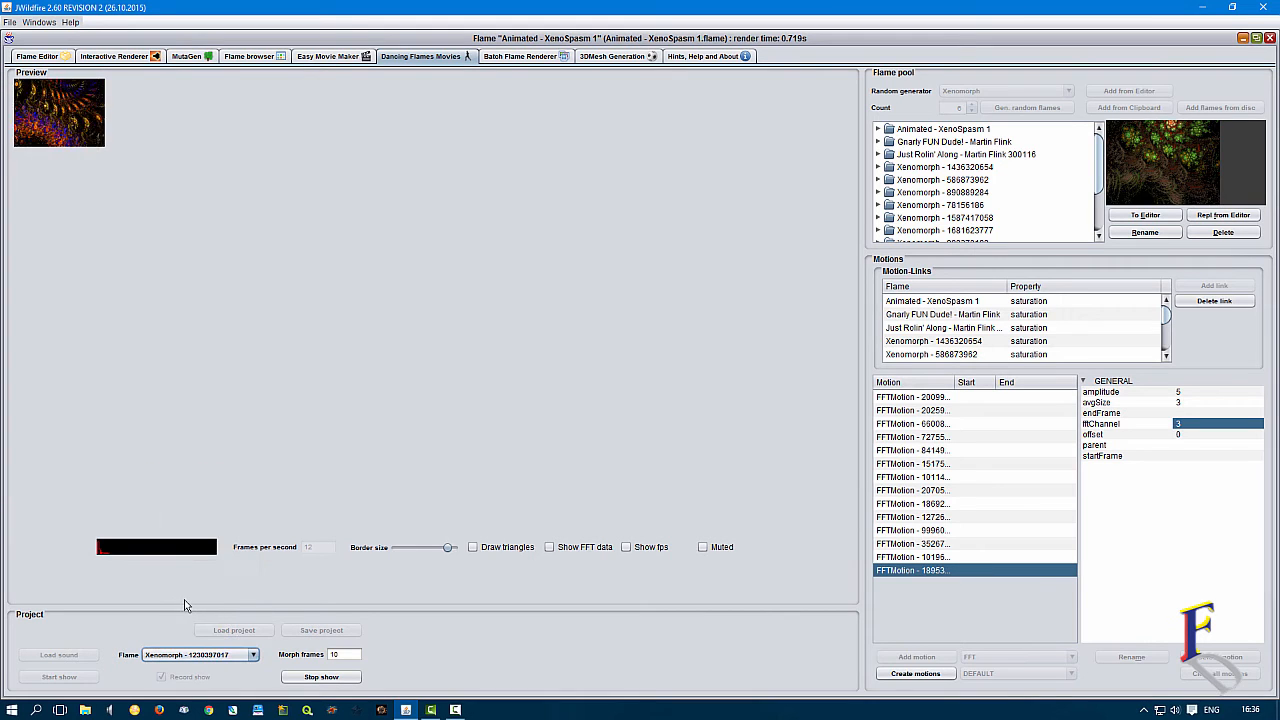
click(206, 656)
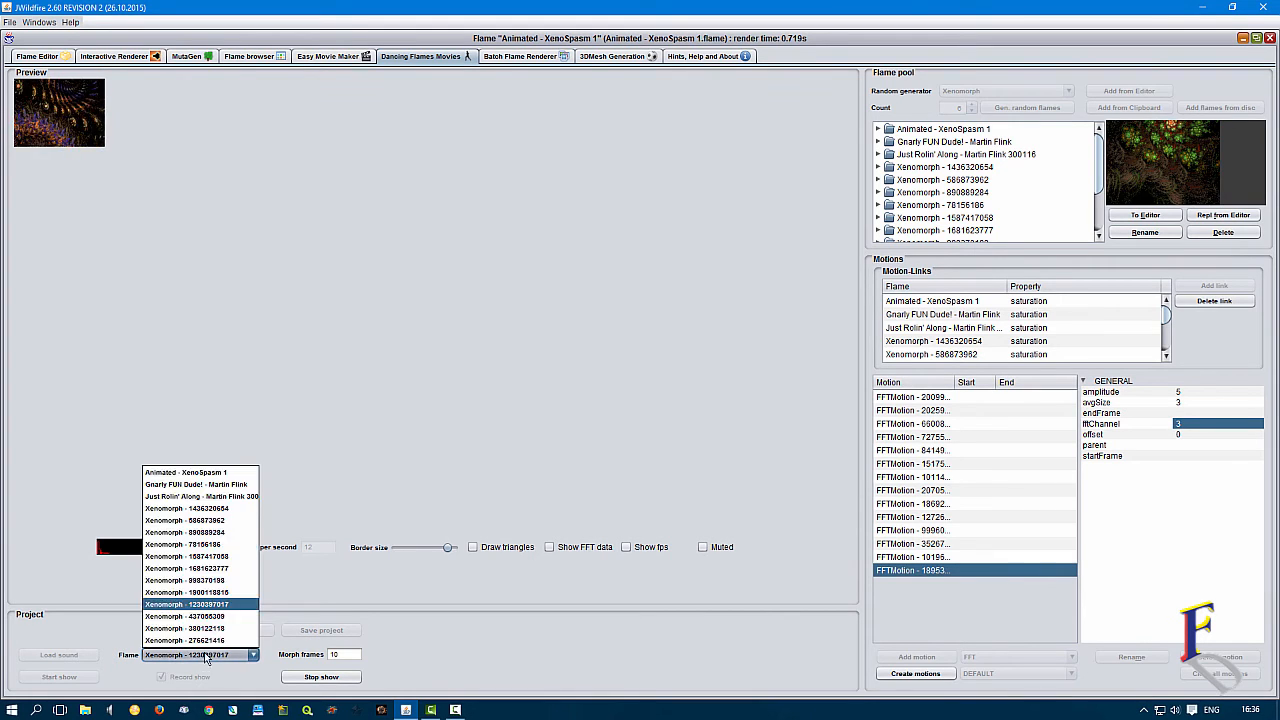
click(206, 533)
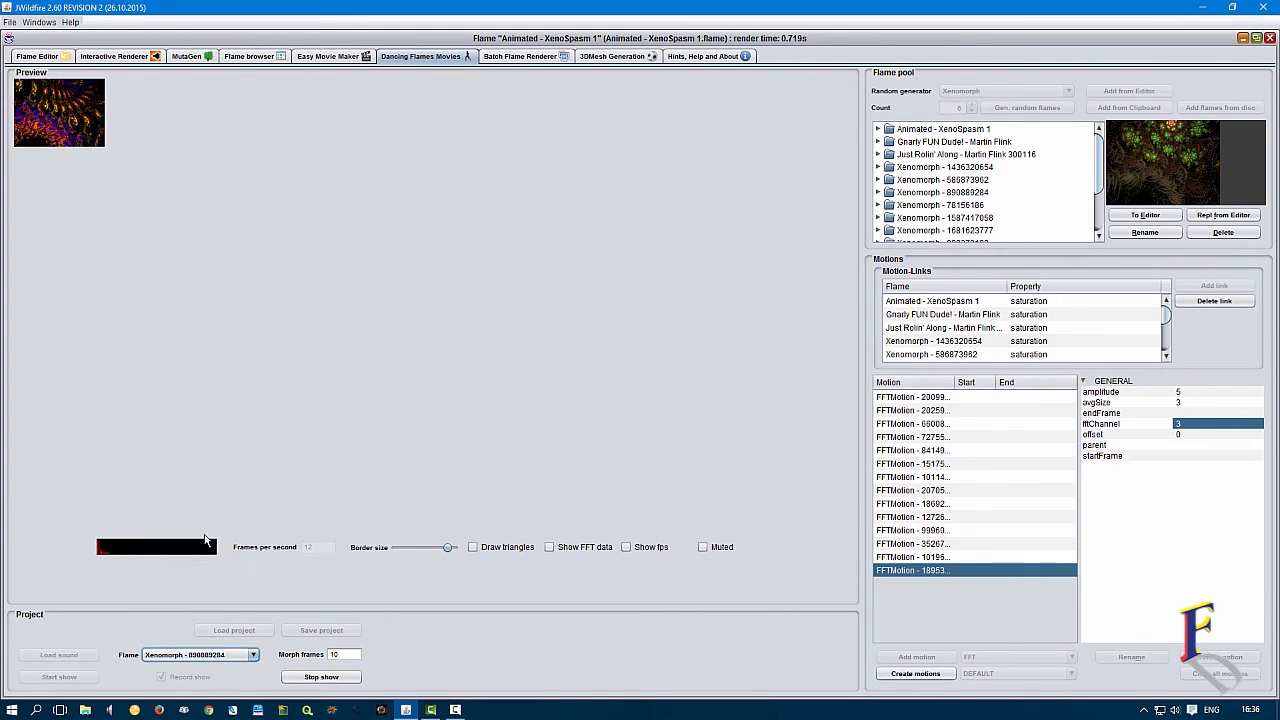
click(212, 654)
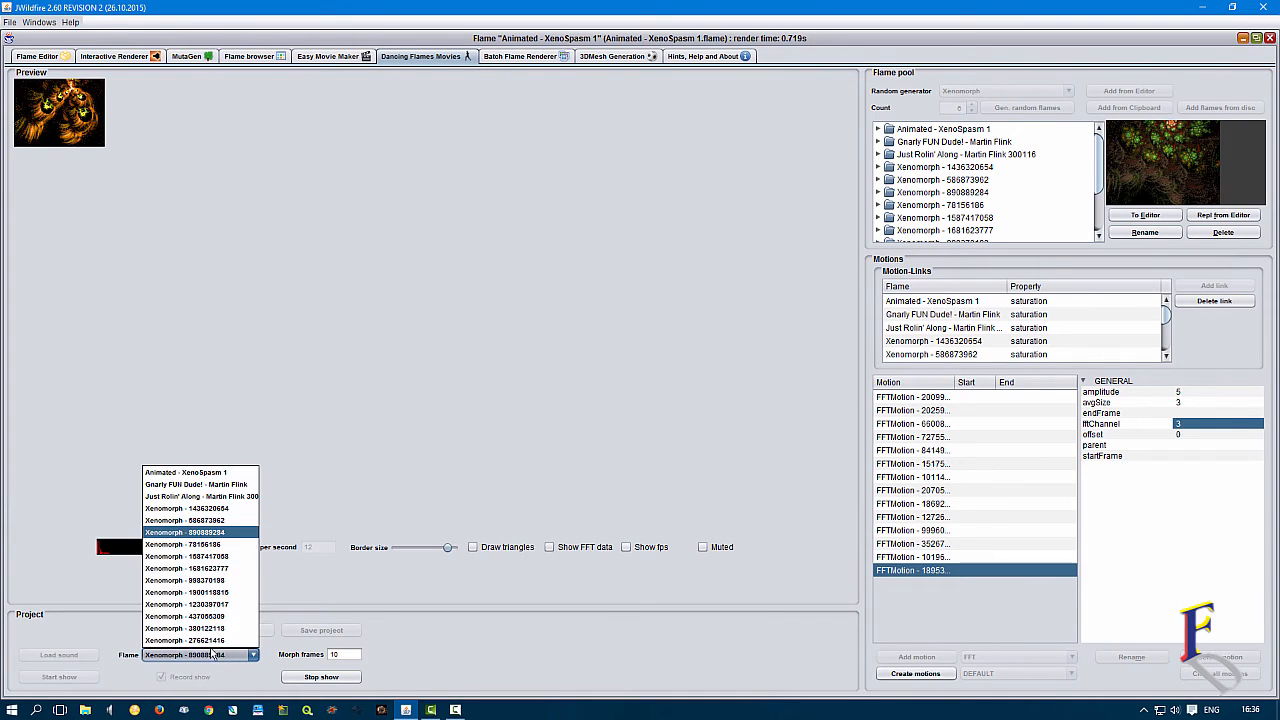
click(218, 497)
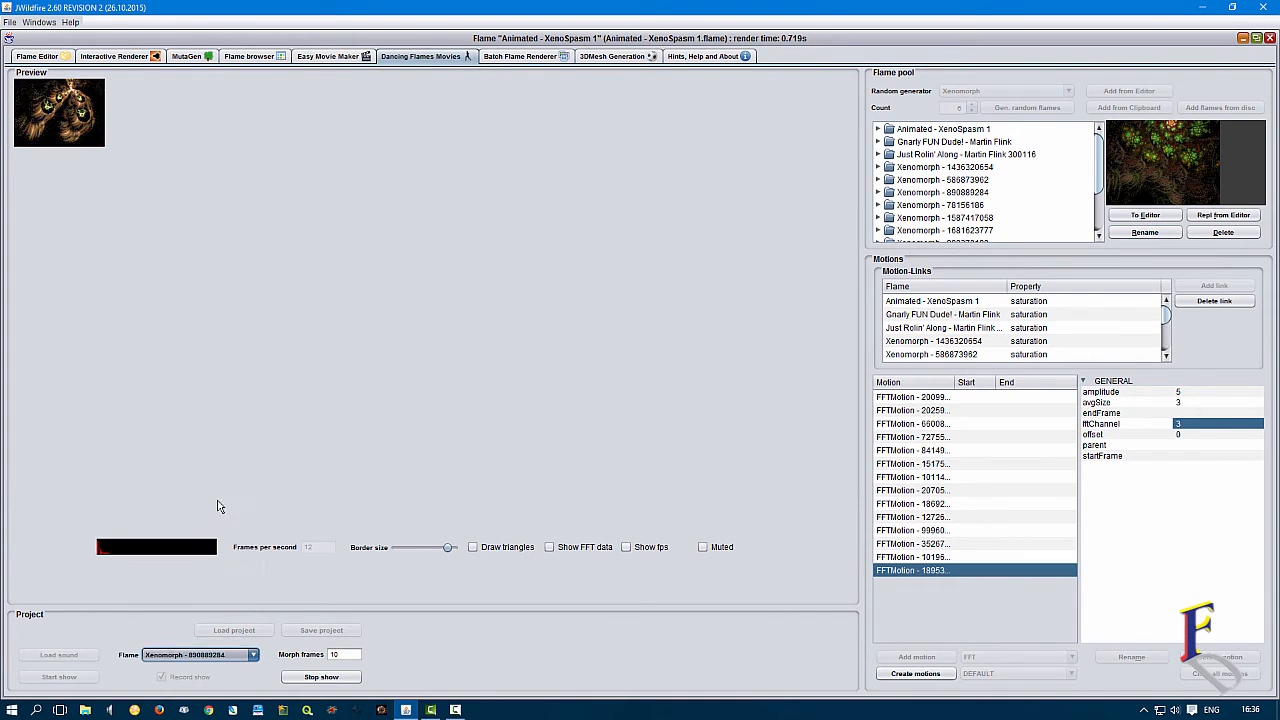
click(226, 658)
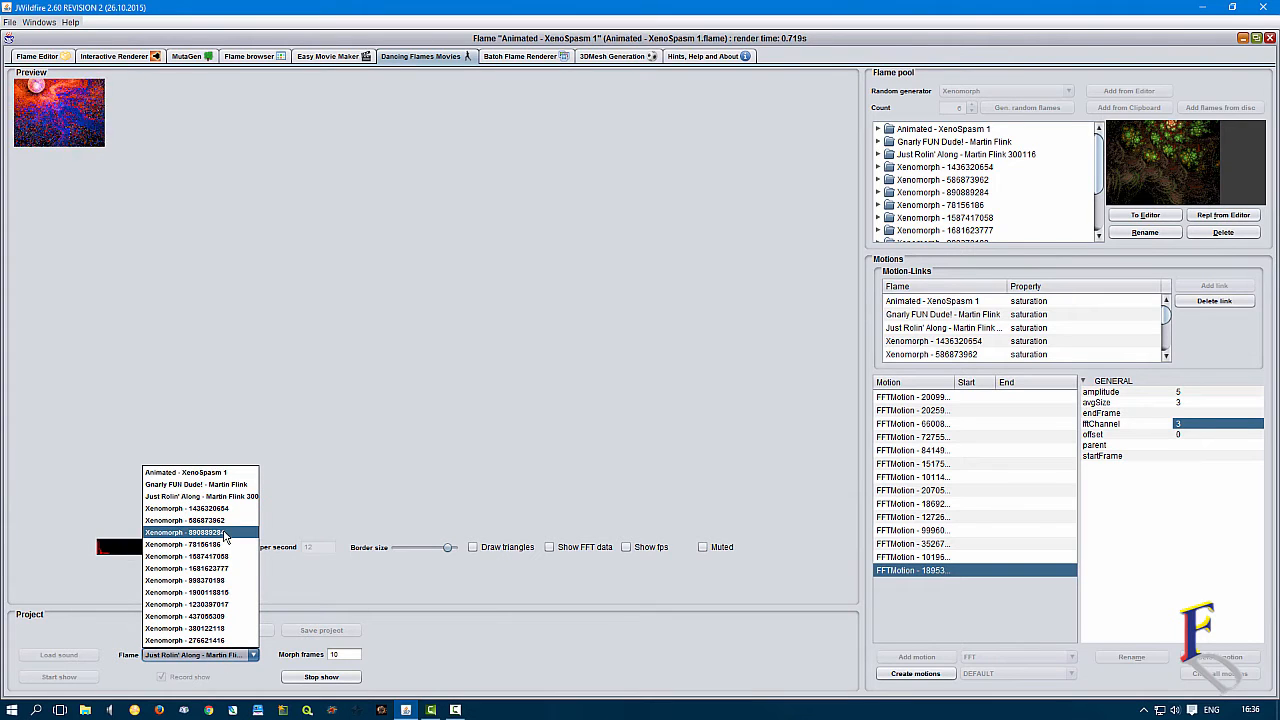
click(217, 474)
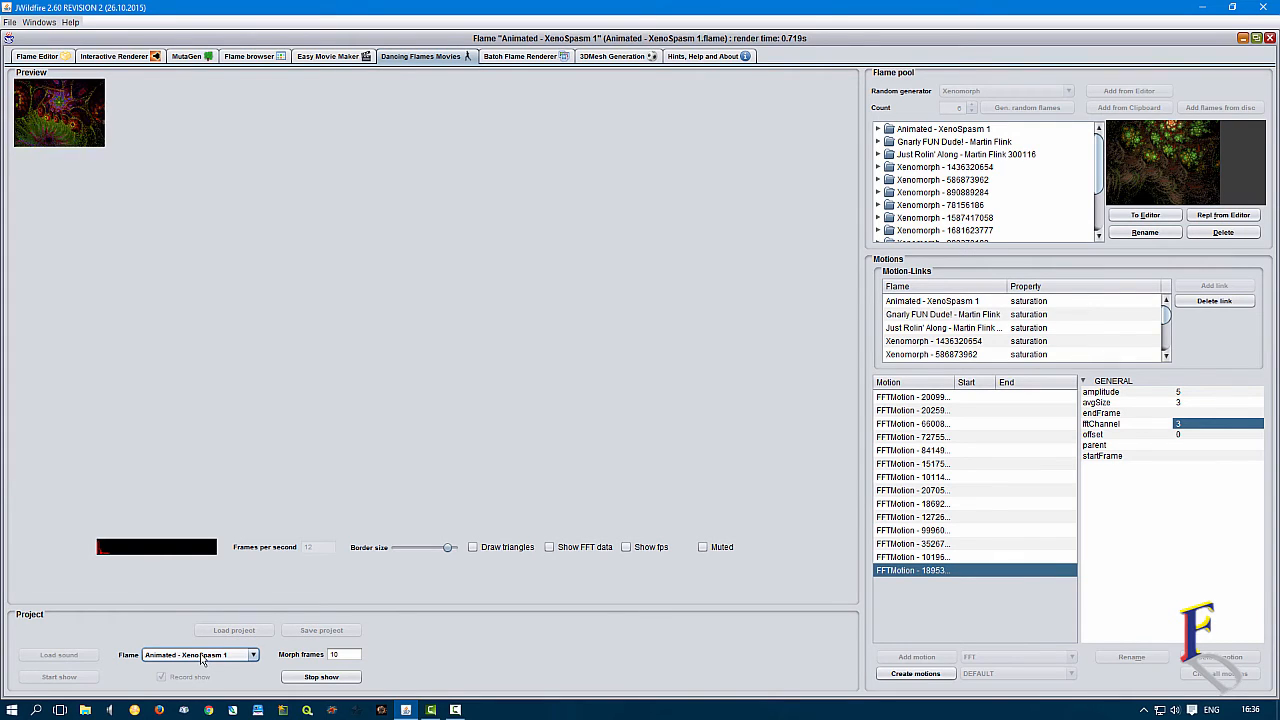
click(201, 657)
click(206, 533)
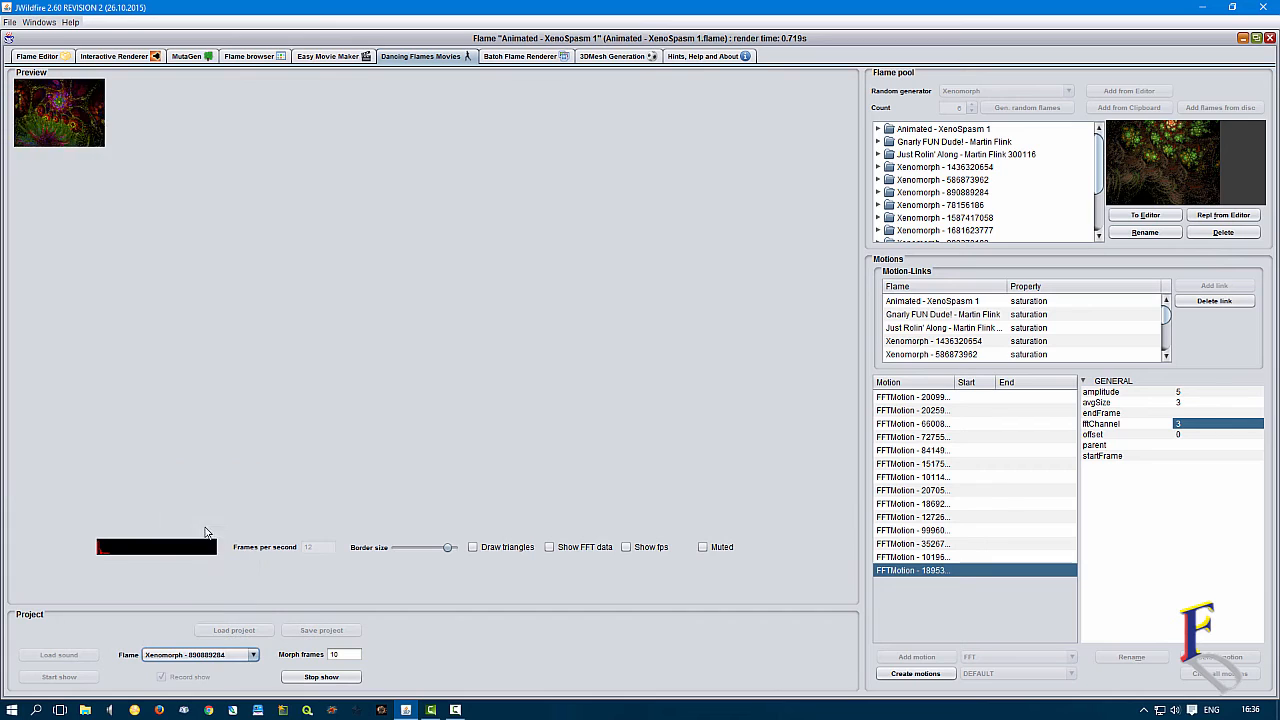
click(208, 658)
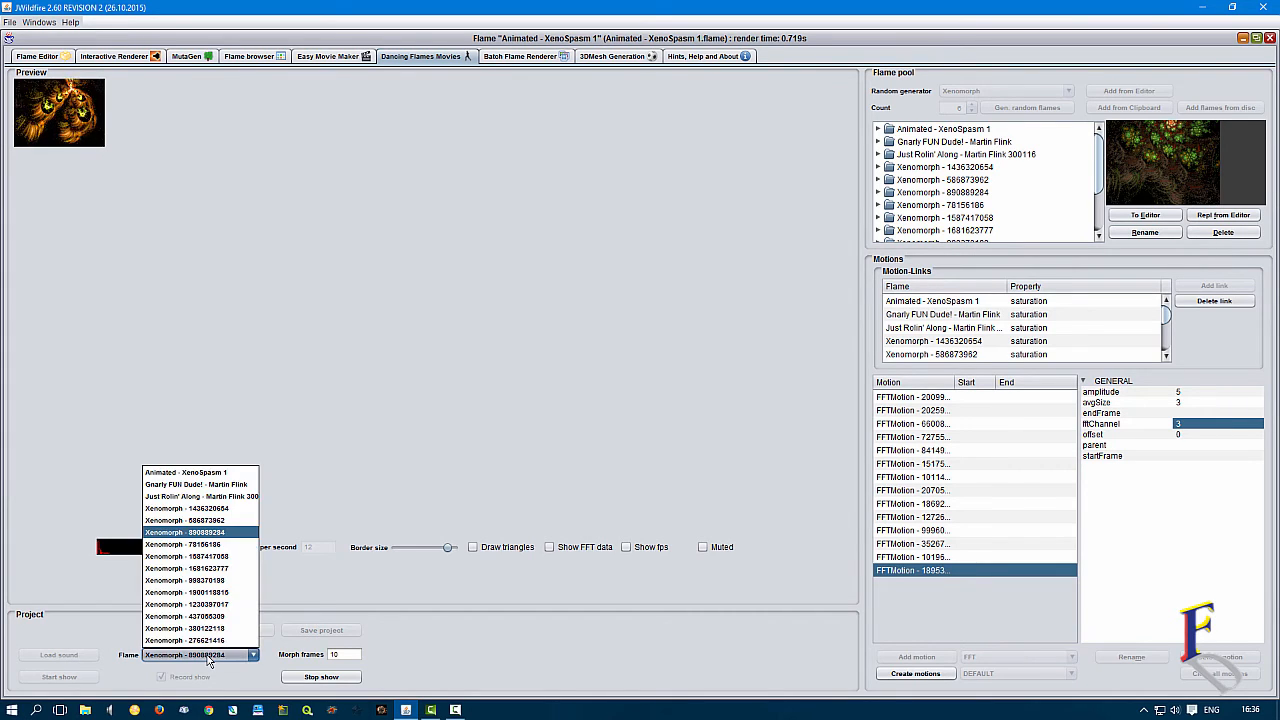
click(213, 604)
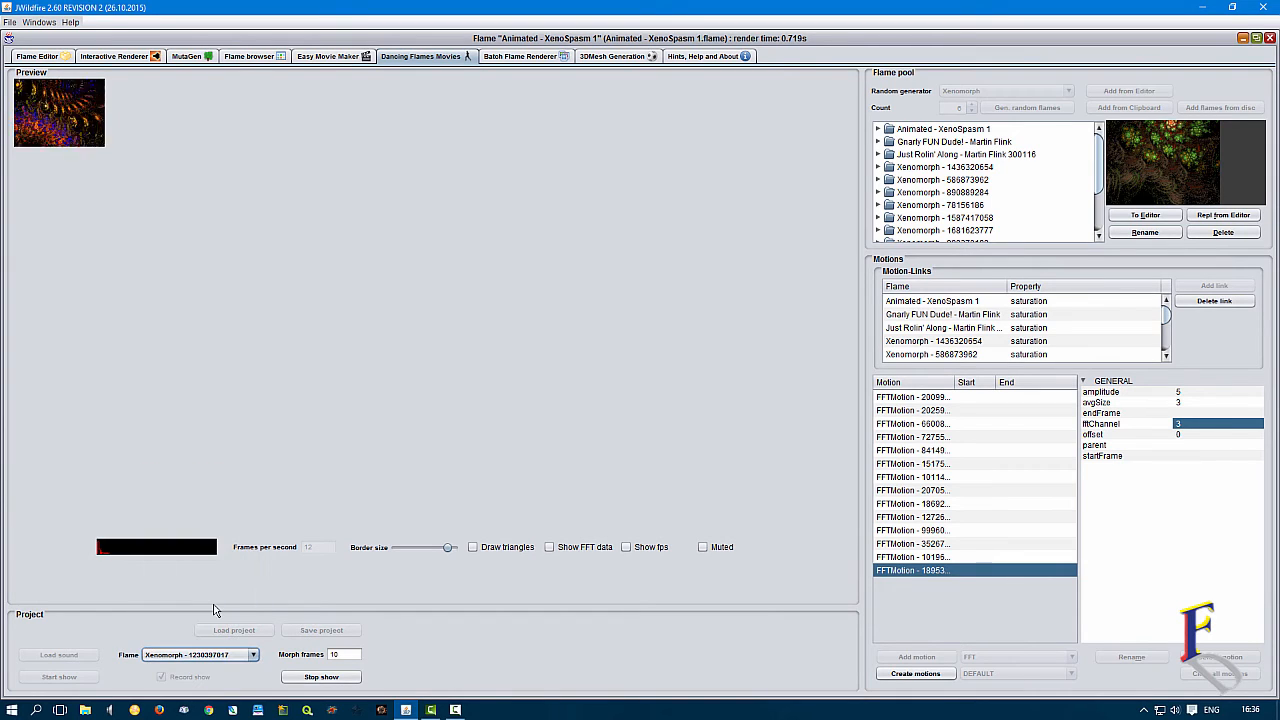
Set the morph frames to 5 and morph the show to Just Rolin' Along, Xenomorph - 380122118 and Xenomorph - 276621416.
double_click(340, 654)
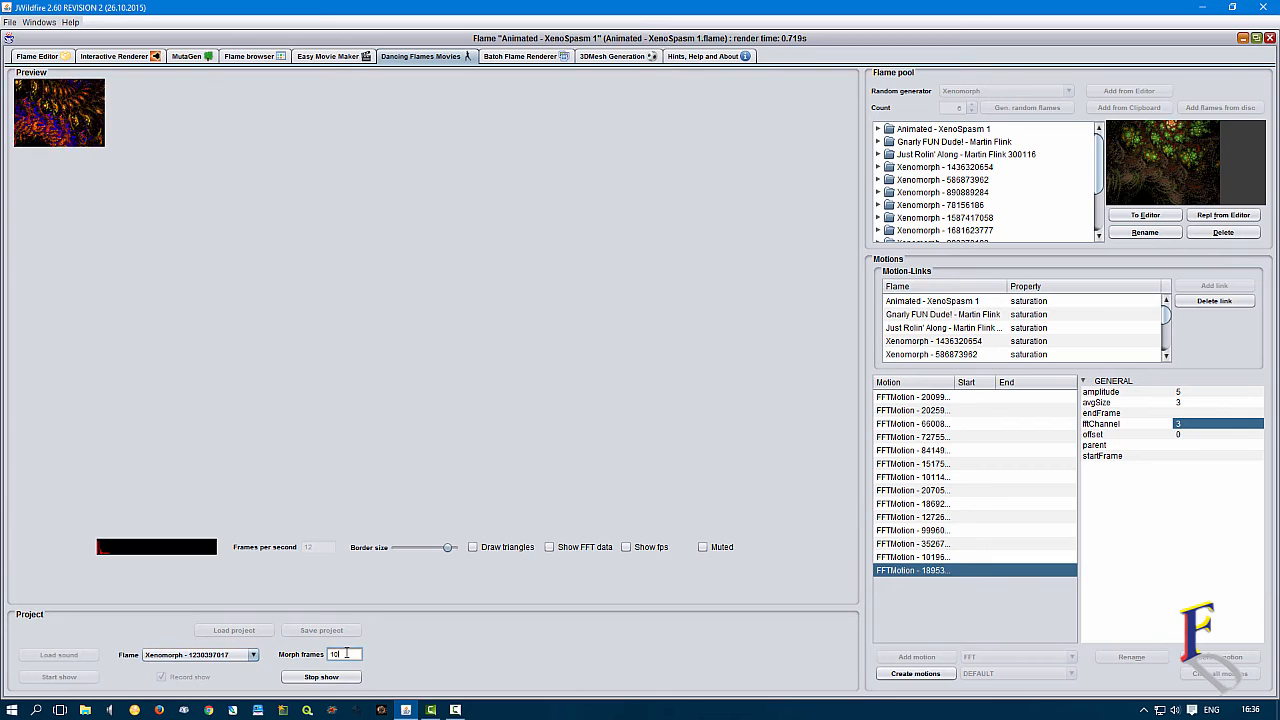
text(5)
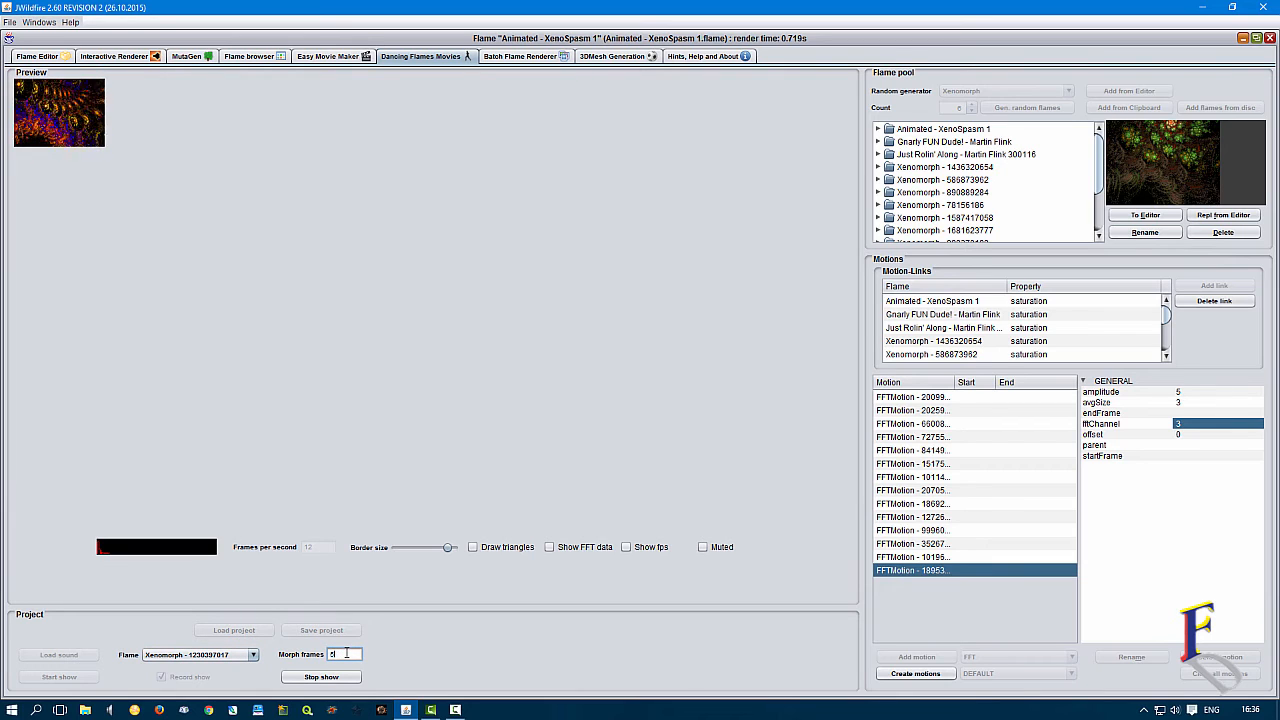
click(196, 657)
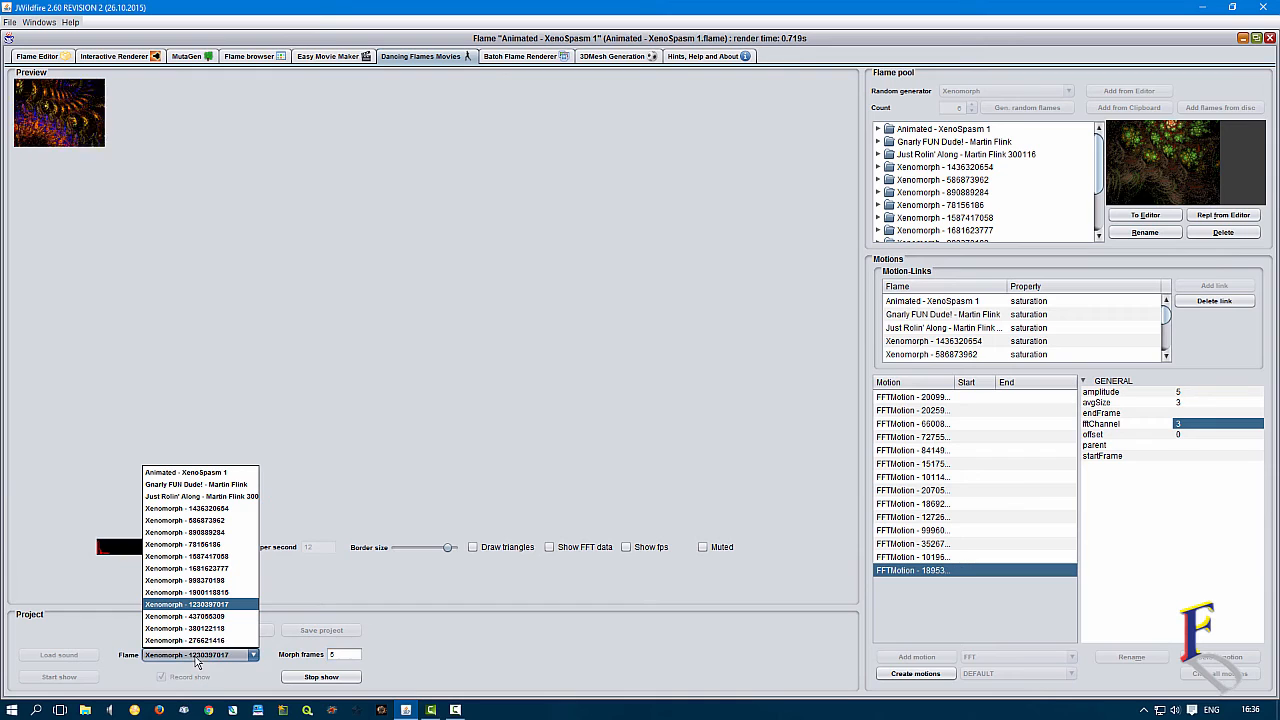
click(200, 497)
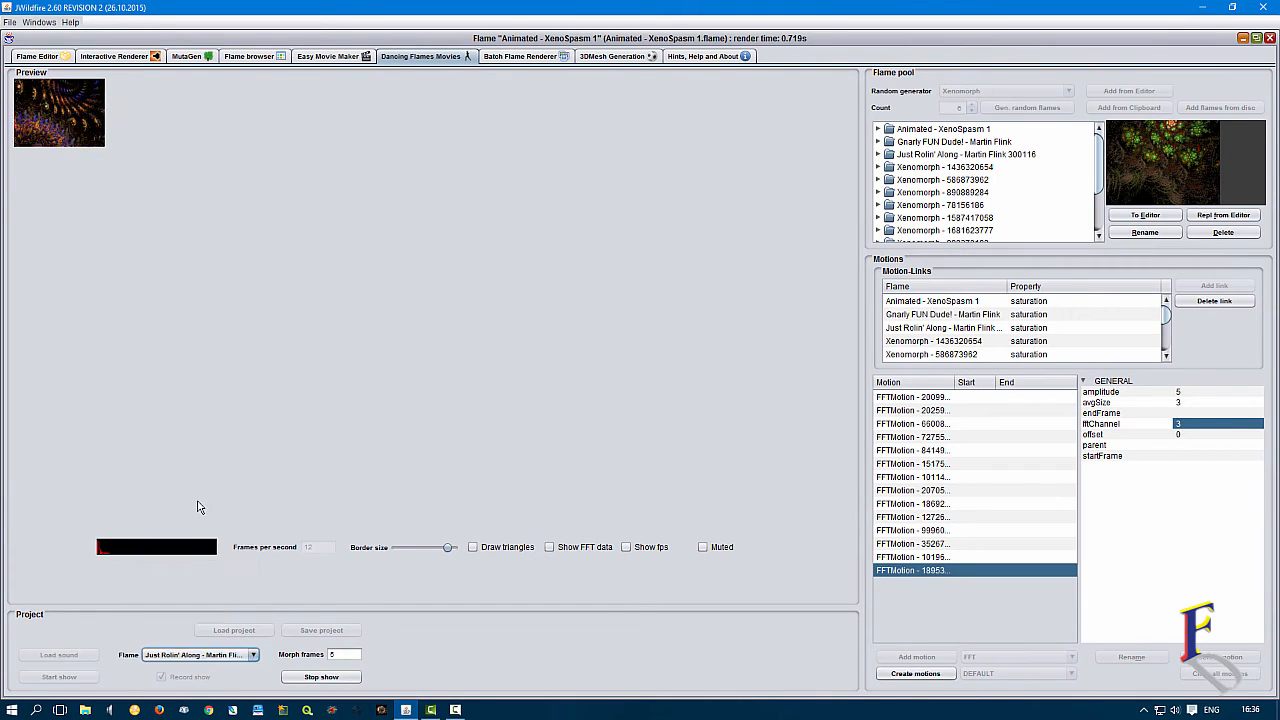
click(200, 655)
click(202, 634)
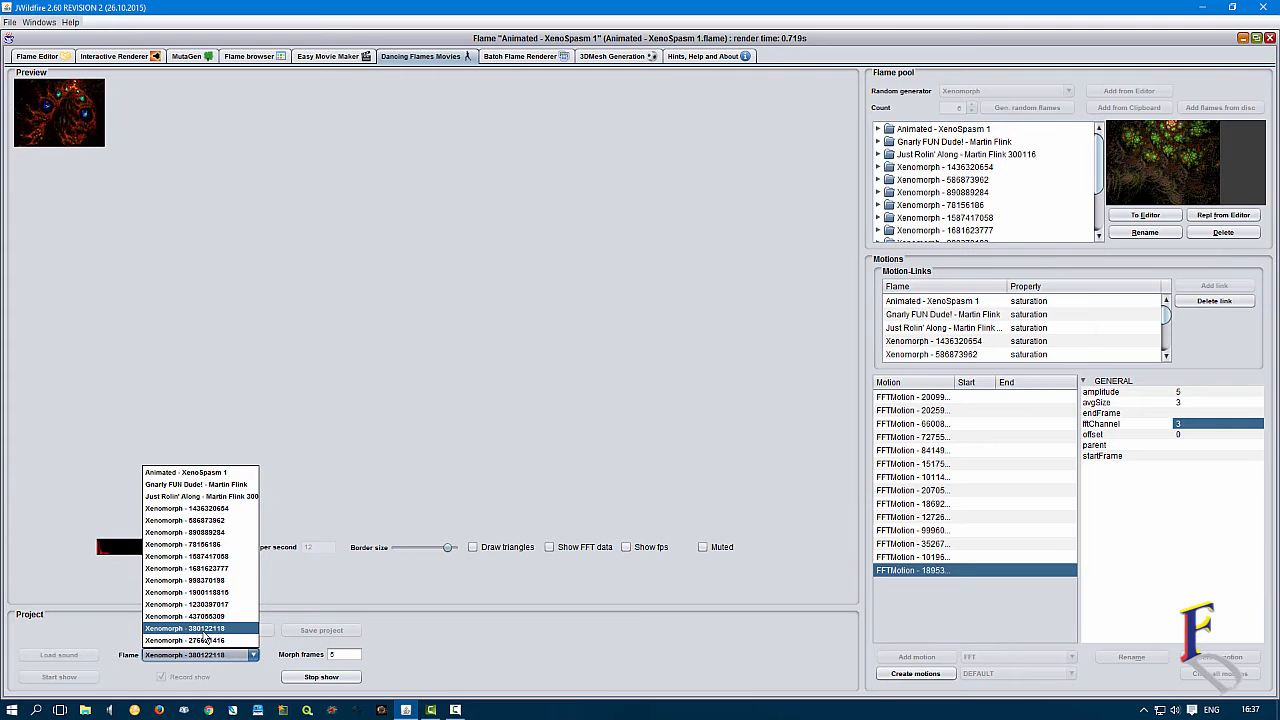
click(204, 641)
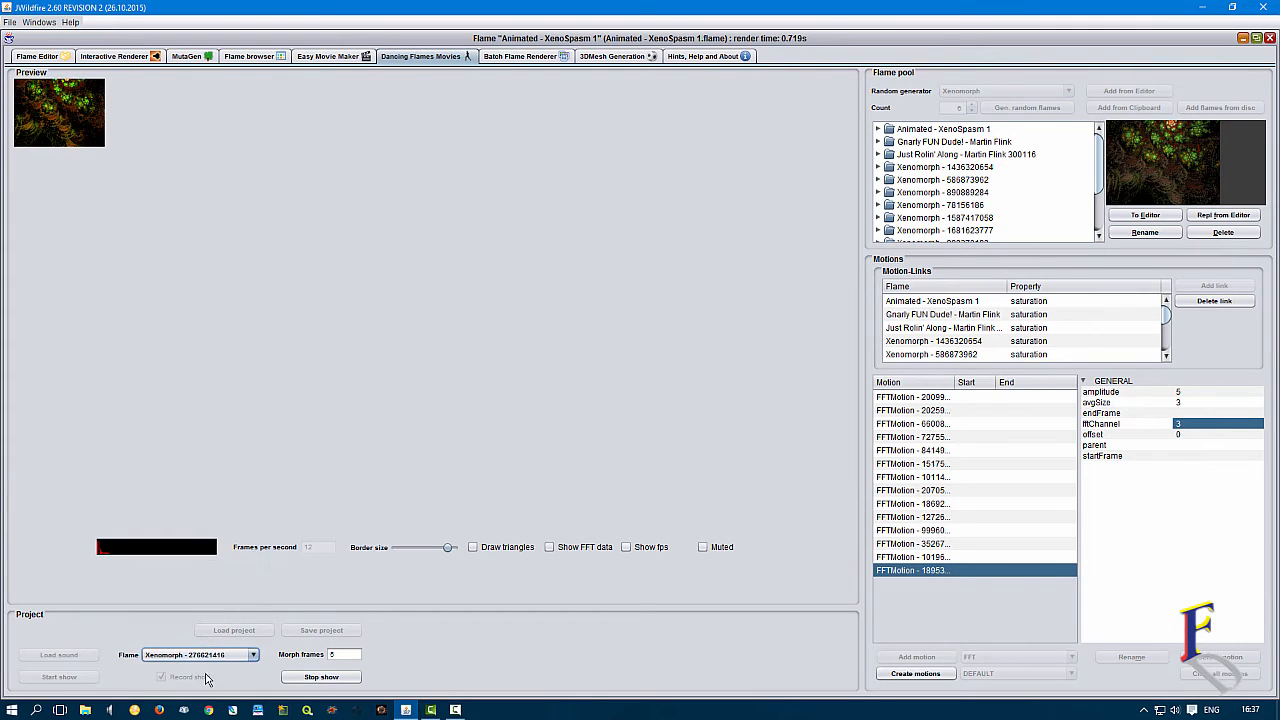
click(208, 656)
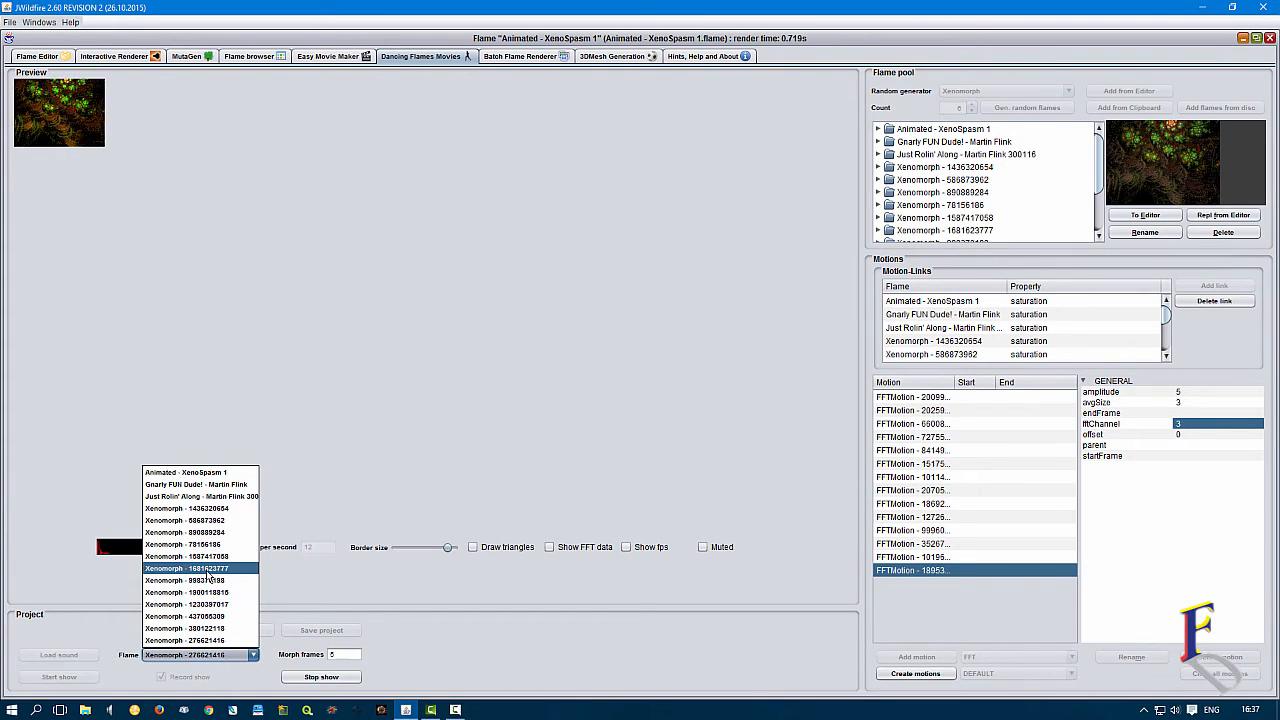
click(207, 570)
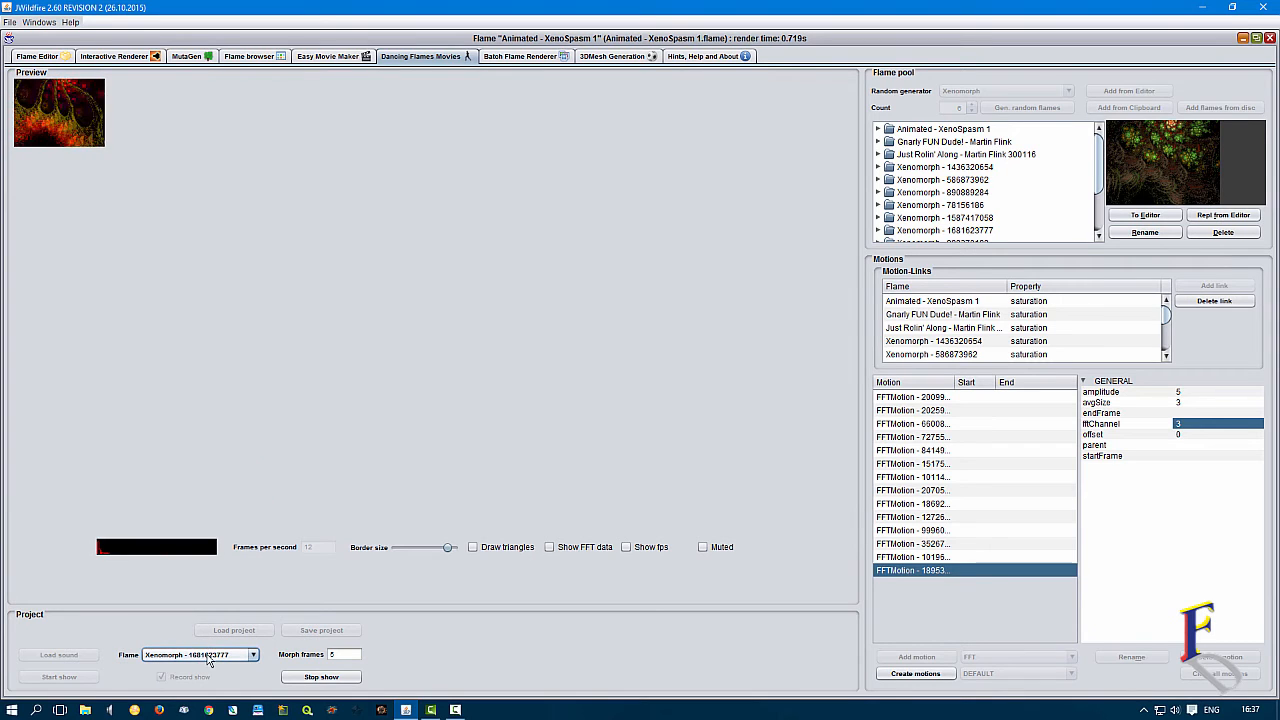
click(208, 661)
click(211, 568)
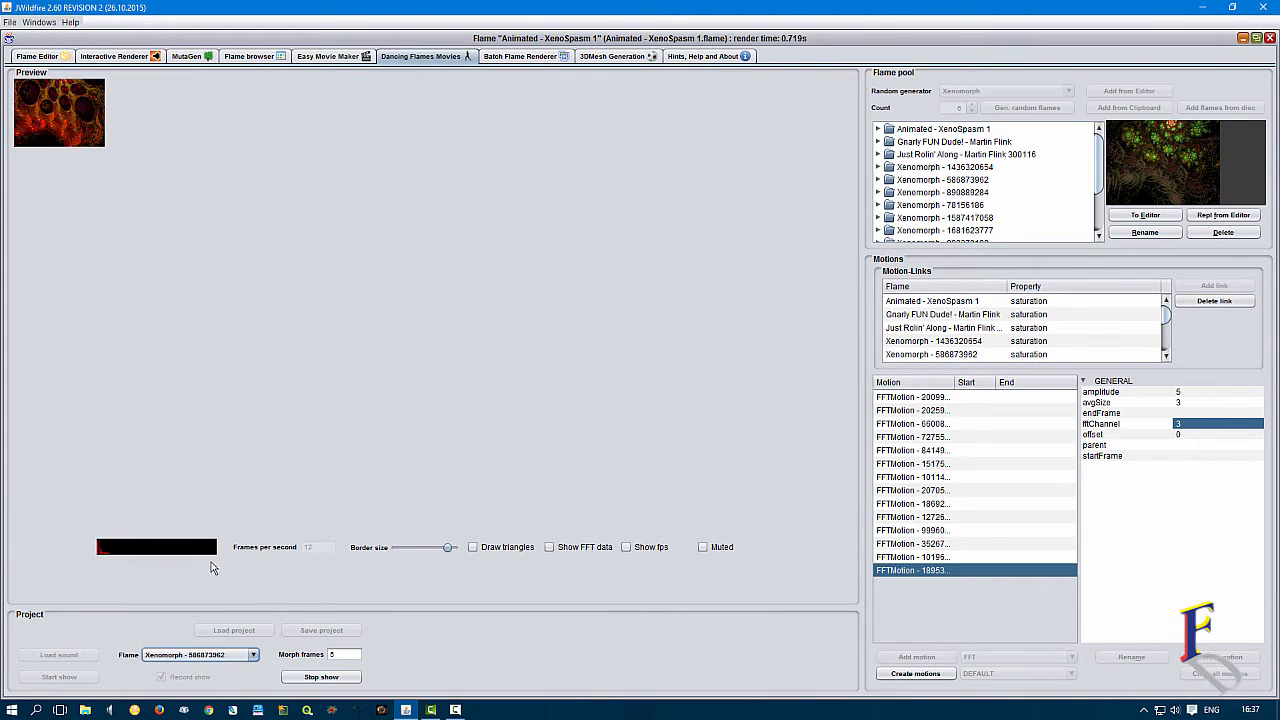
click(204, 660)
click(208, 590)
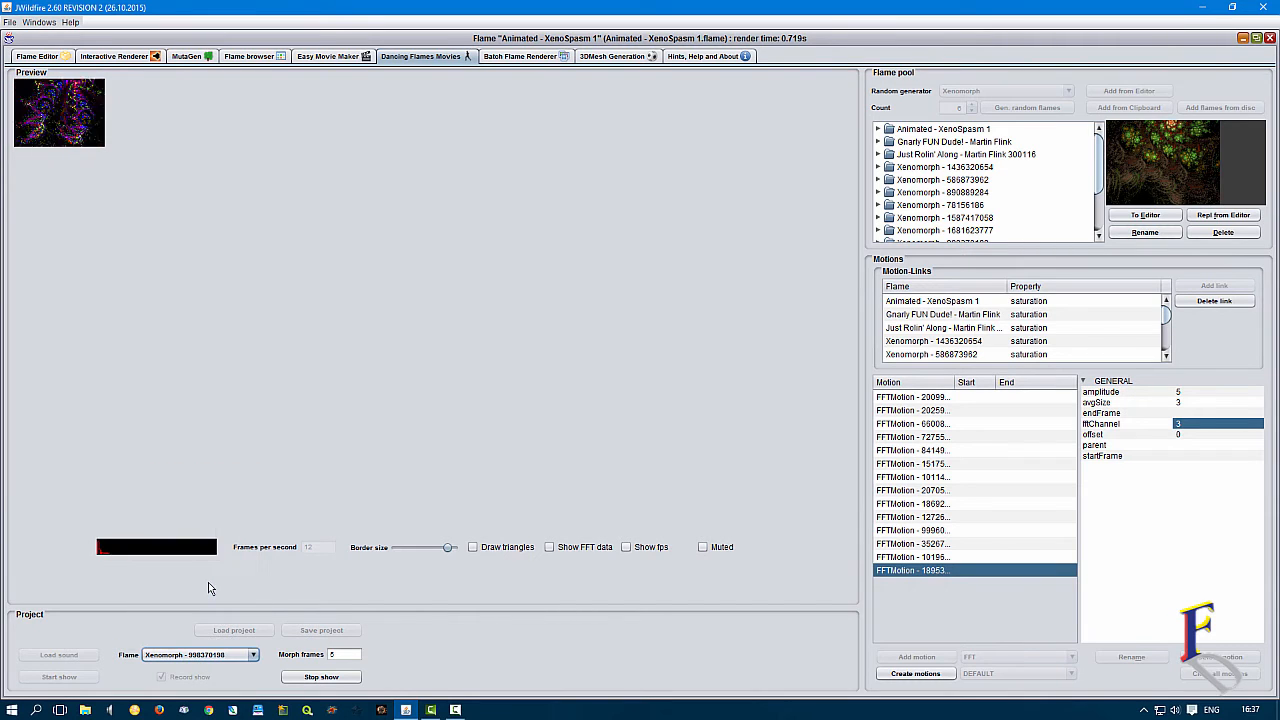
click(207, 658)
click(208, 522)
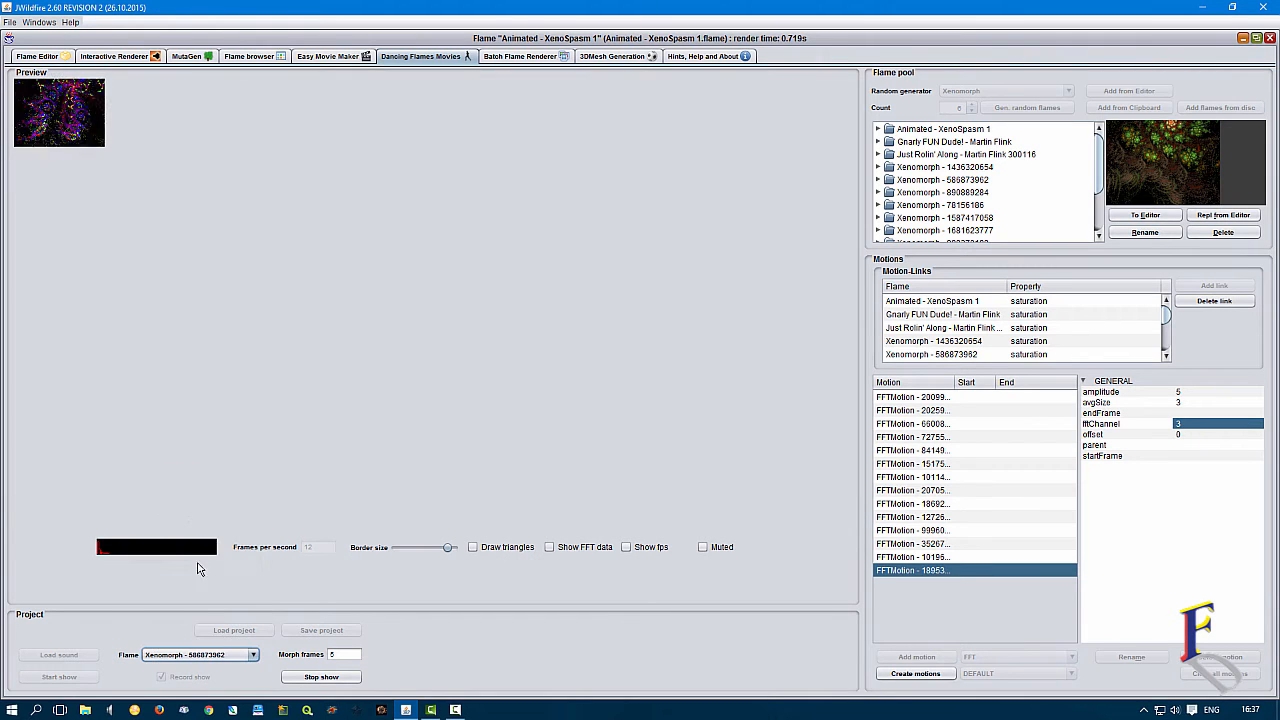
click(207, 657)
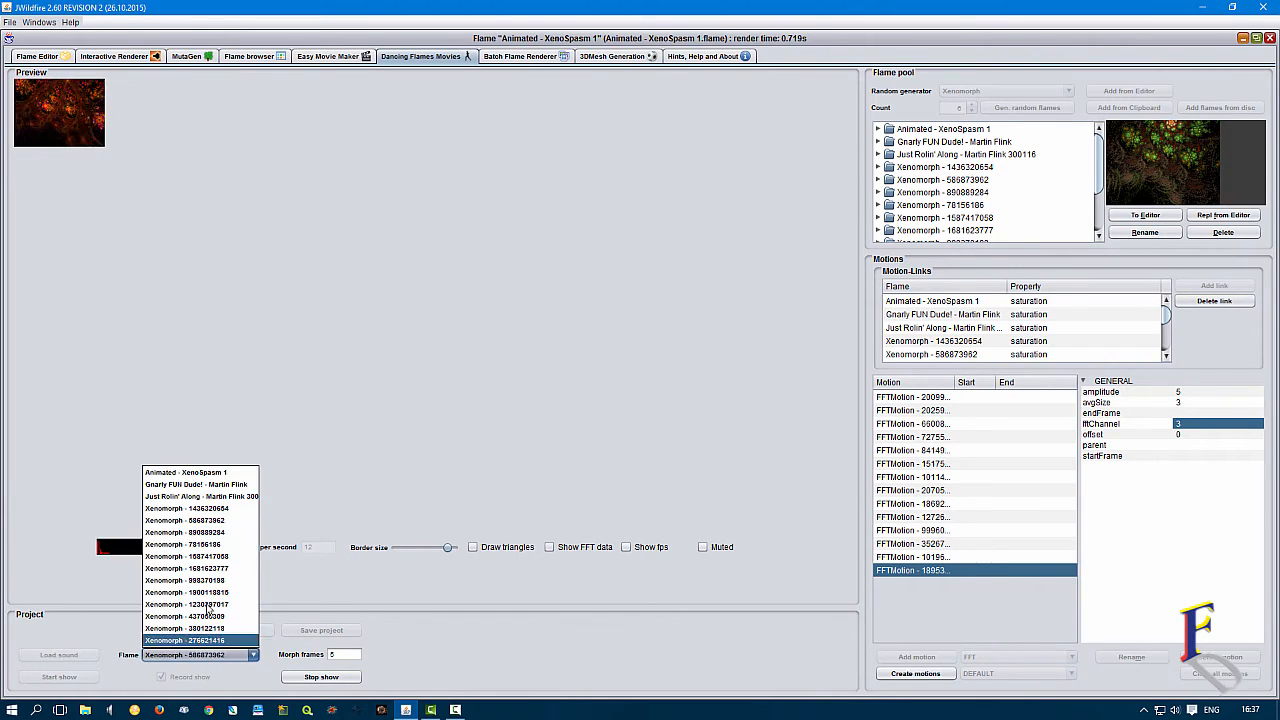
click(214, 509)
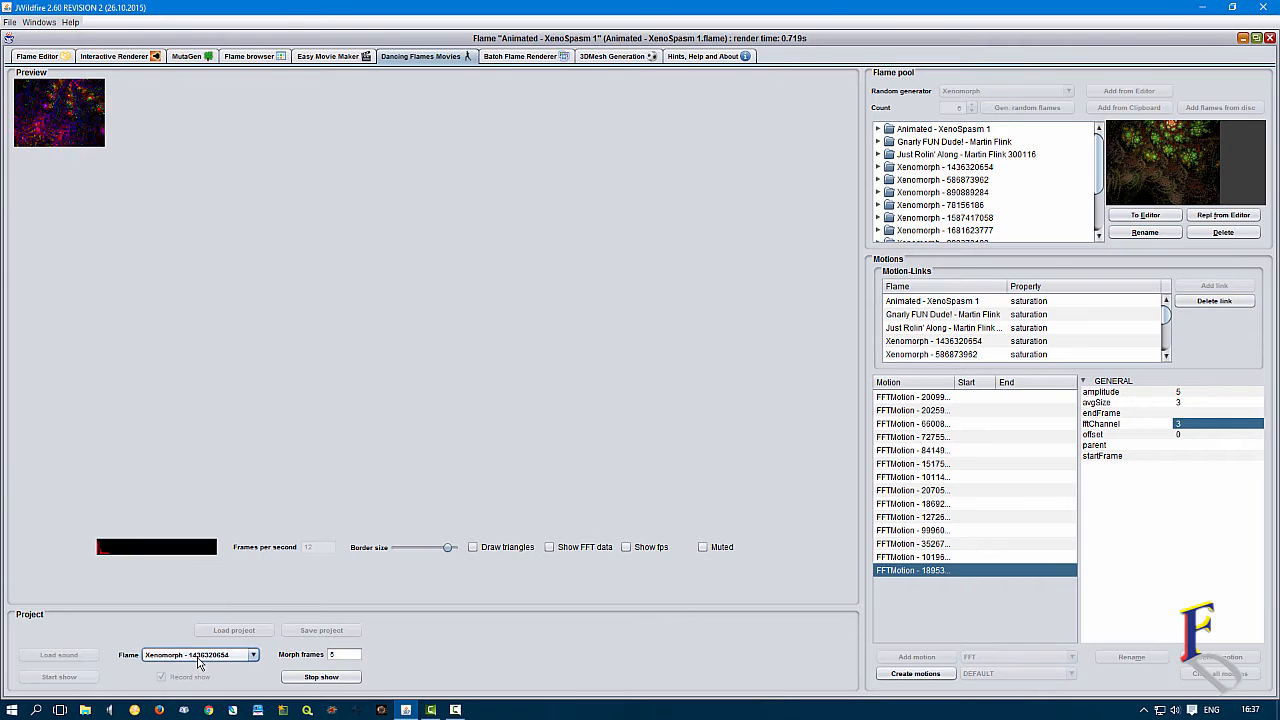
click(198, 660)
click(208, 538)
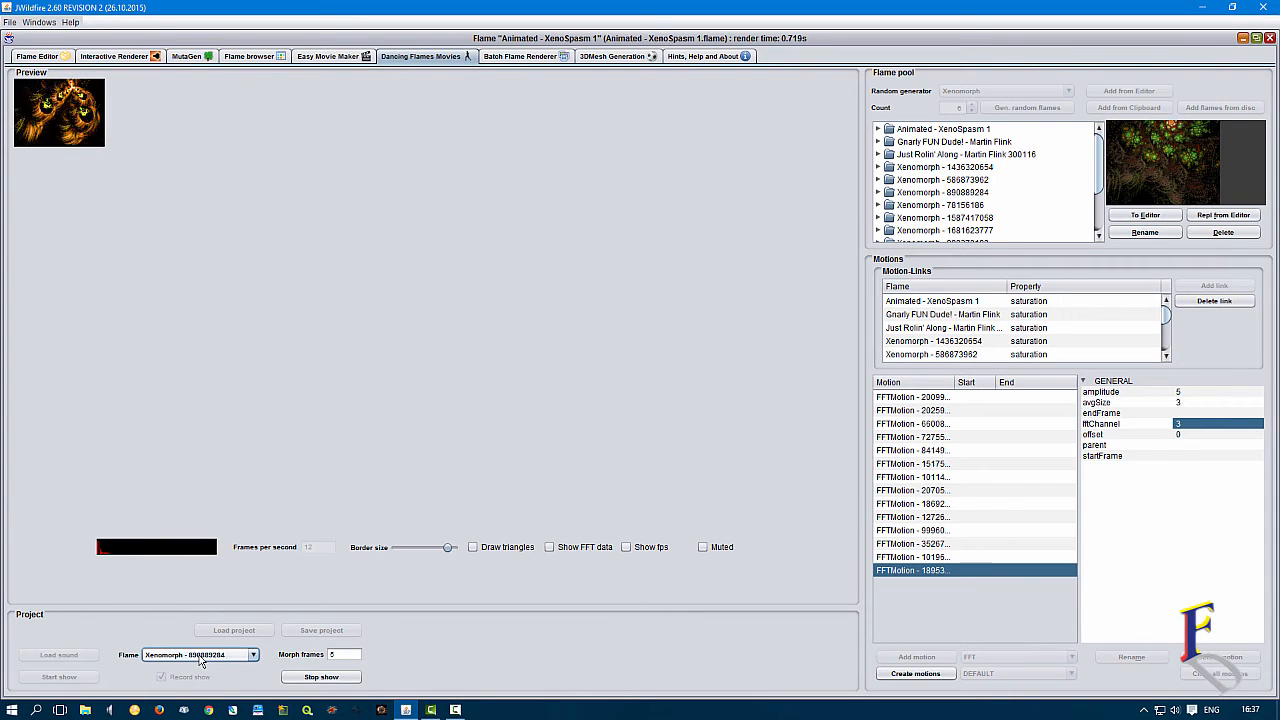
click(200, 660)
click(199, 596)
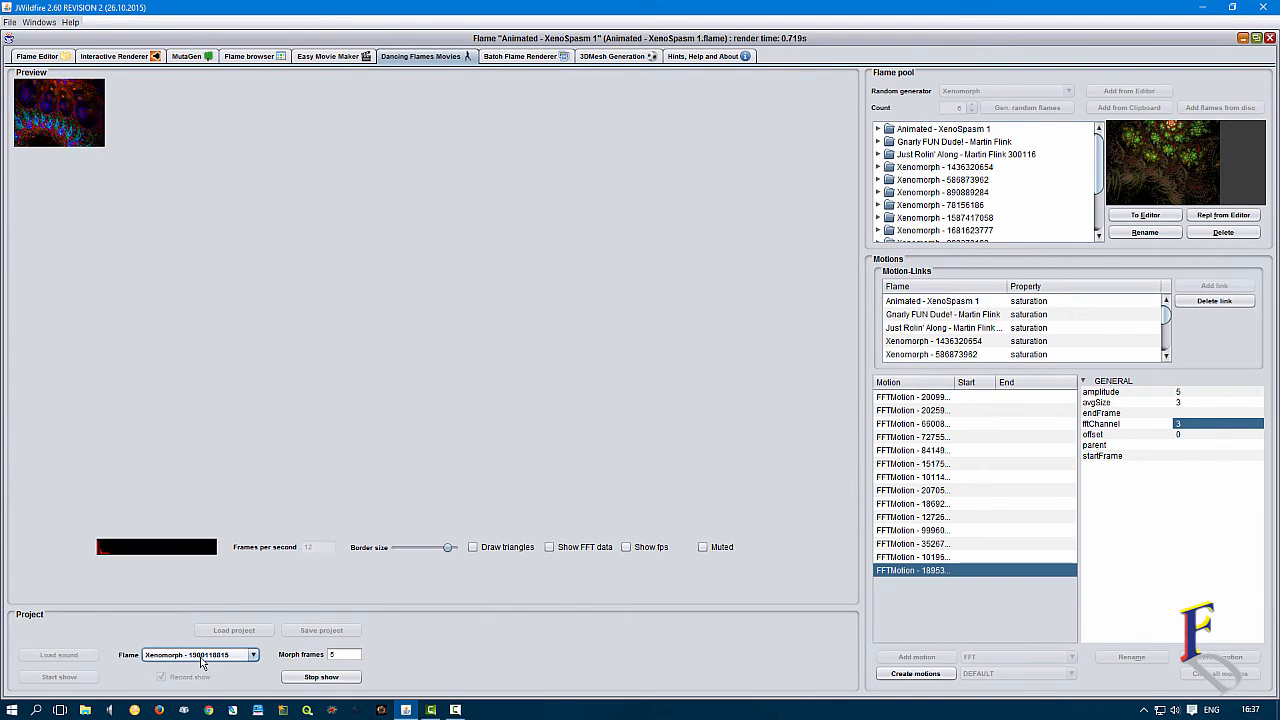
click(200, 660)
click(197, 605)
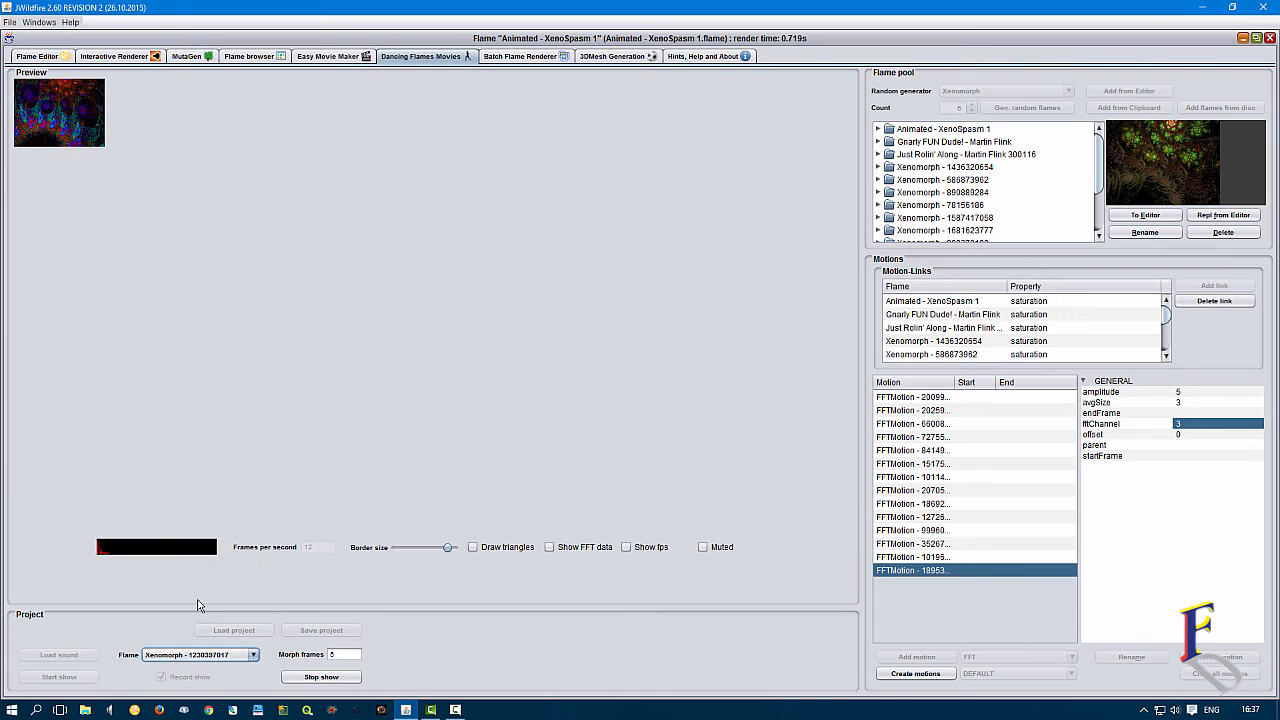
click(203, 656)
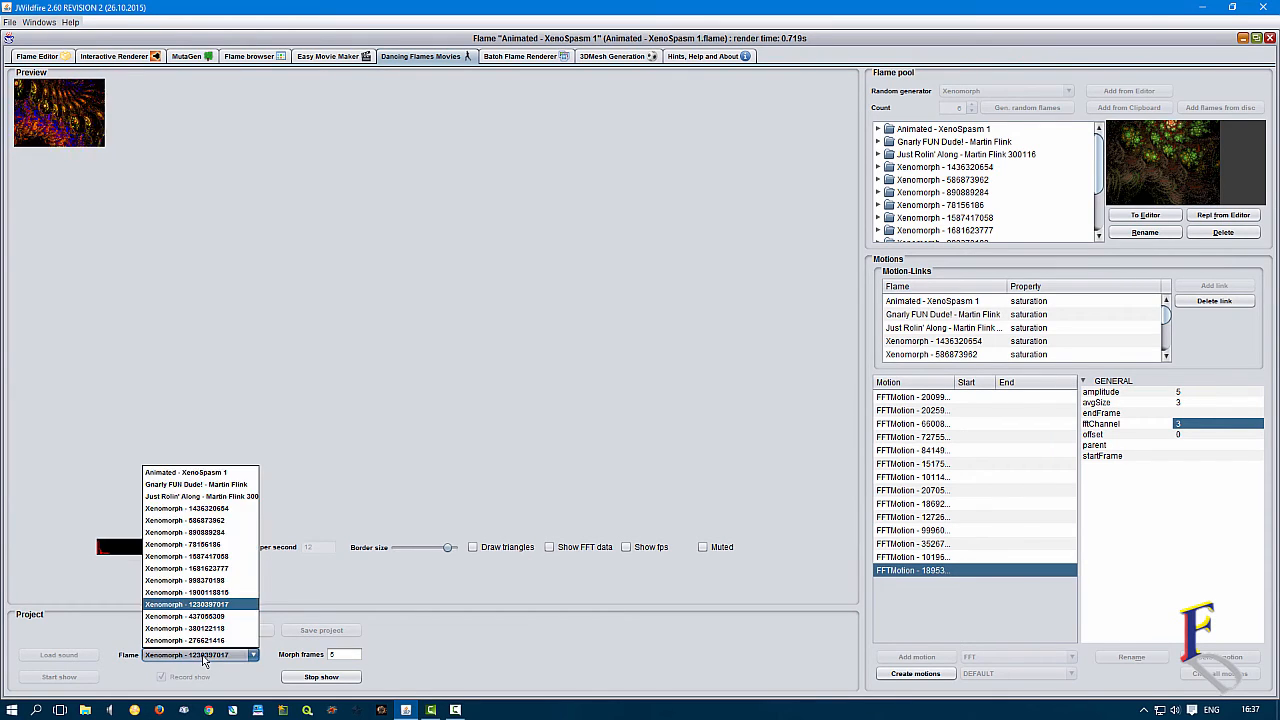
click(203, 520)
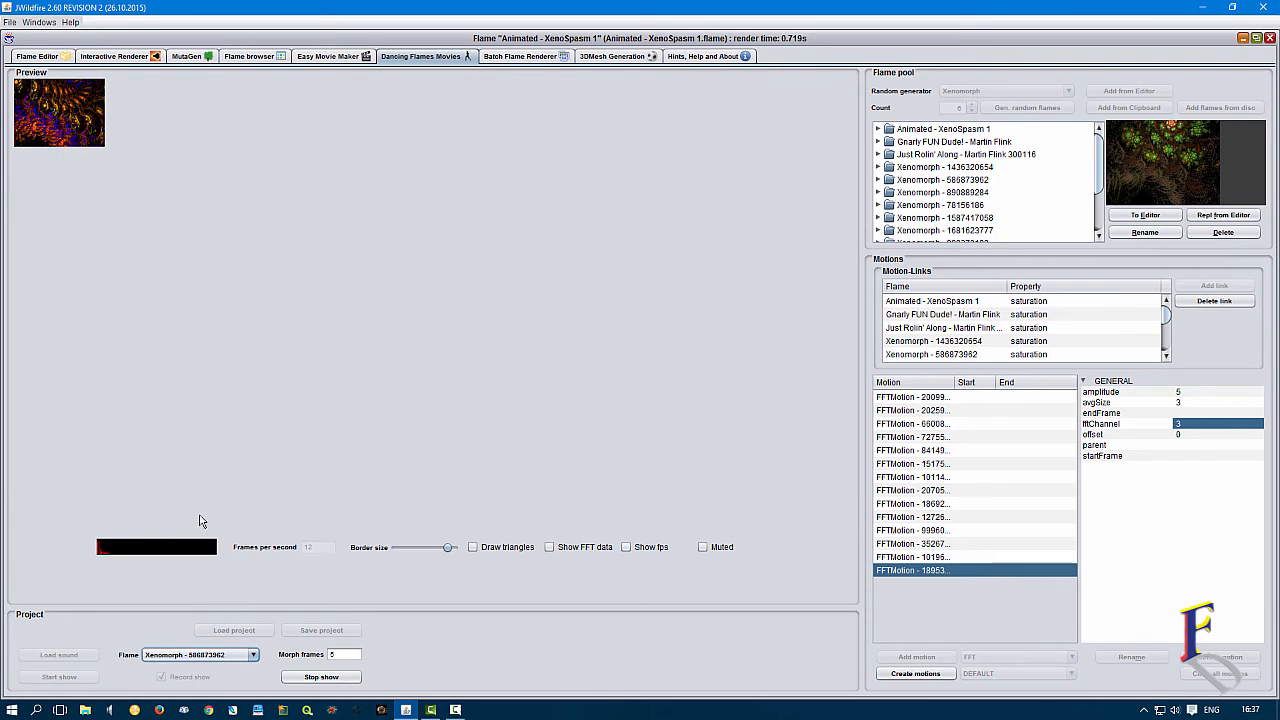
click(206, 656)
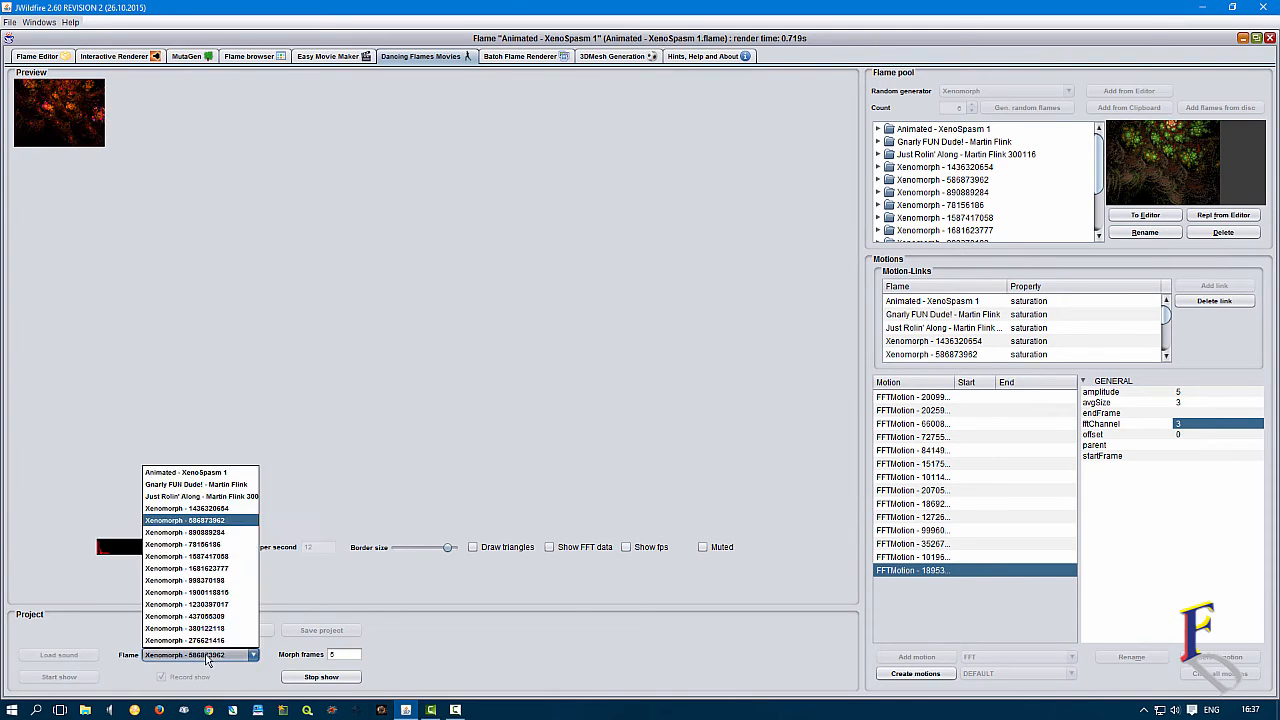
click(205, 620)
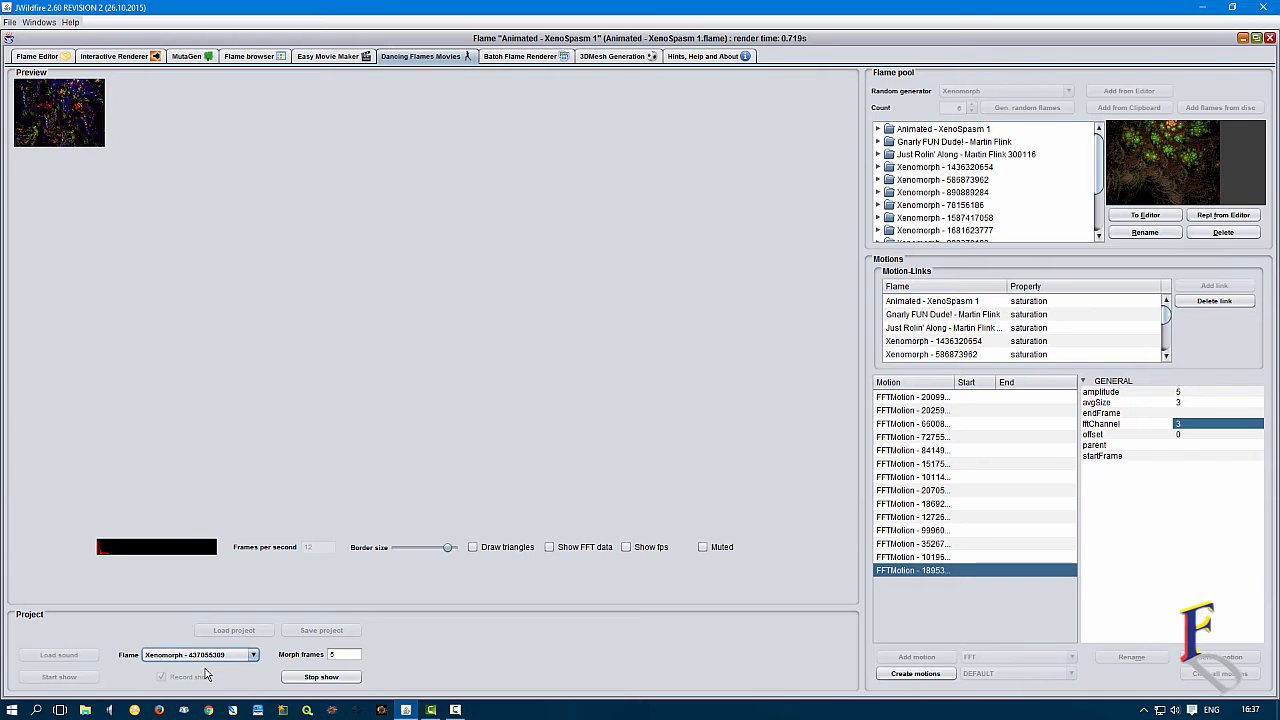
click(206, 655)
click(205, 641)
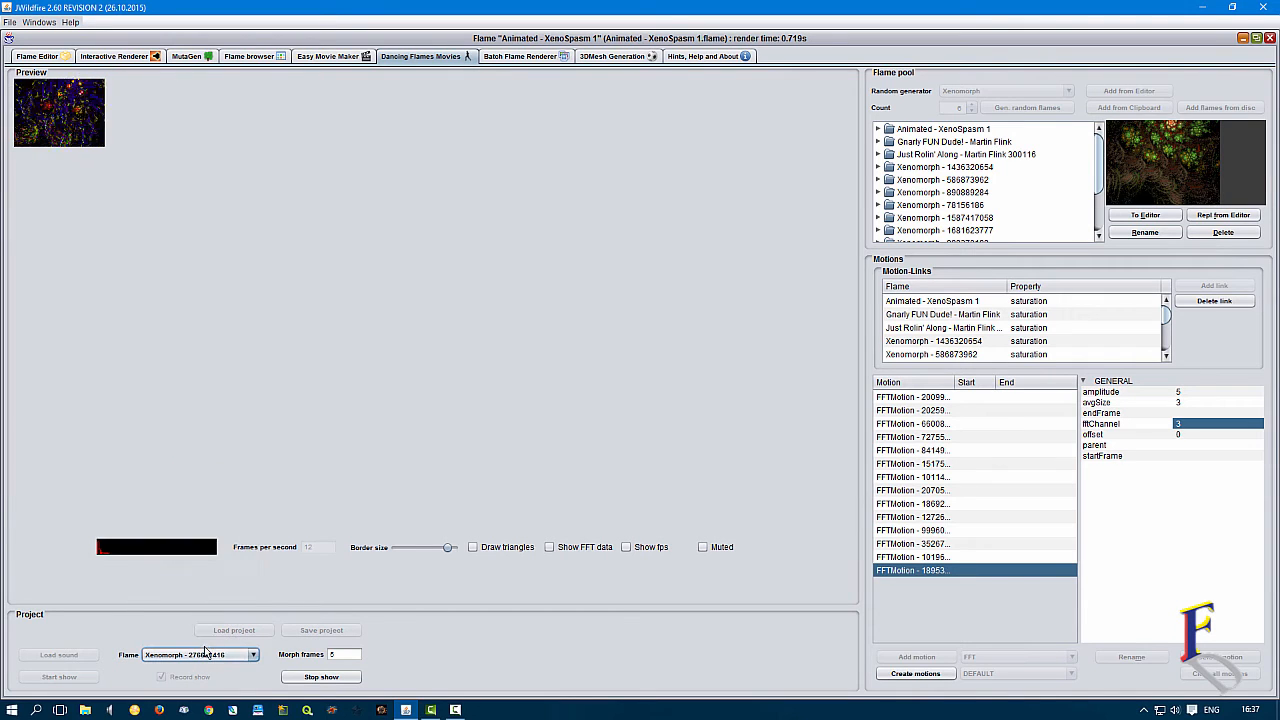
click(205, 656)
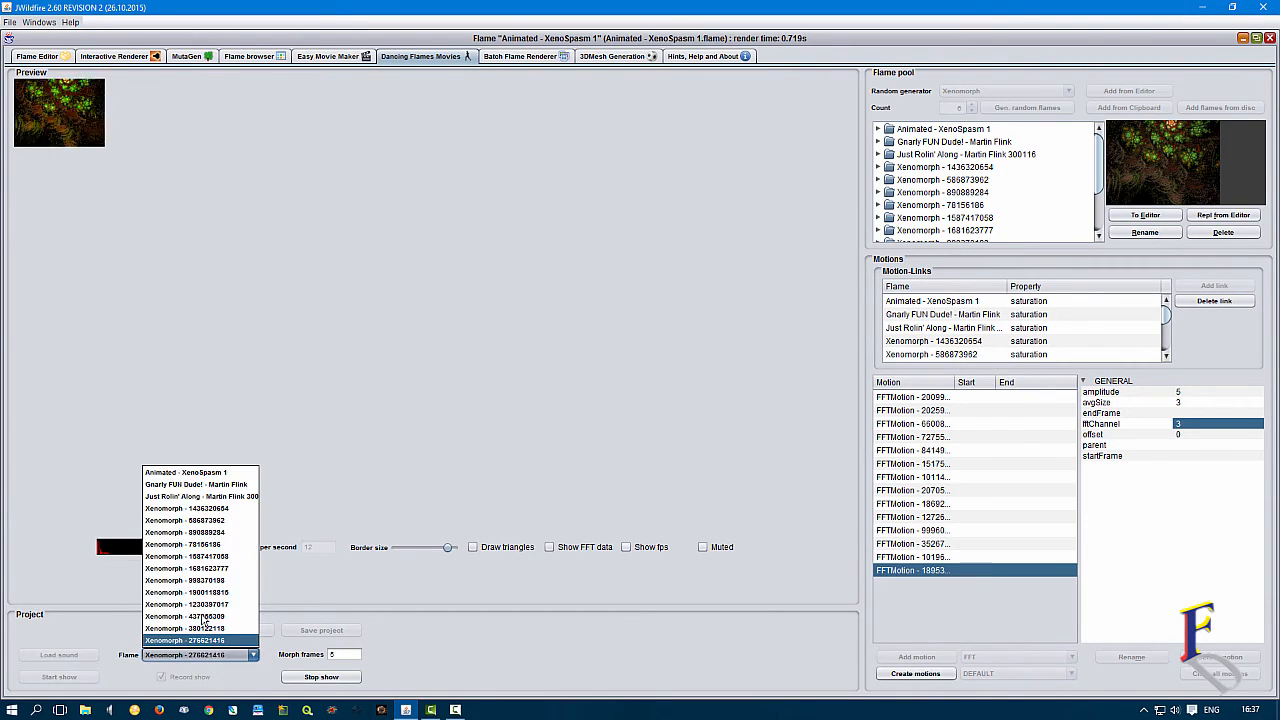
click(199, 606)
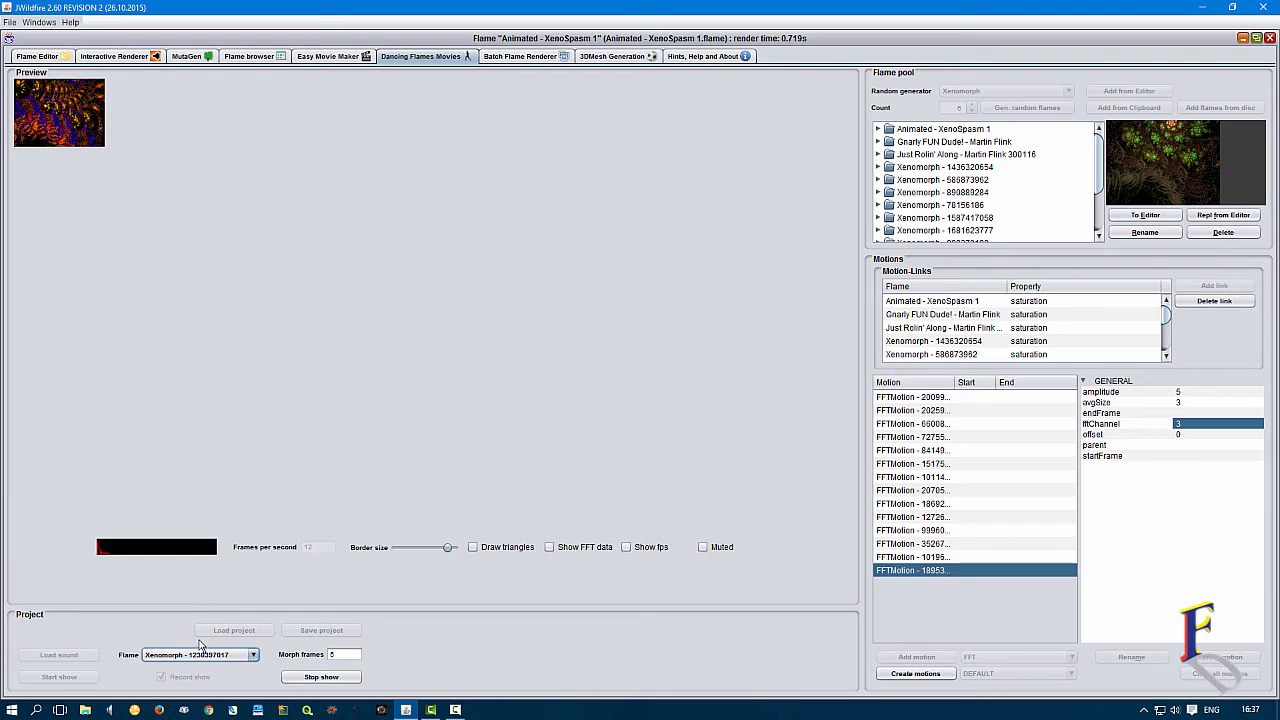
Morph the recorded show to Xenomorph - 890889284, Xenomorph - 78156186 and Animated - XenoSpasm 1.
click(200, 645)
click(213, 534)
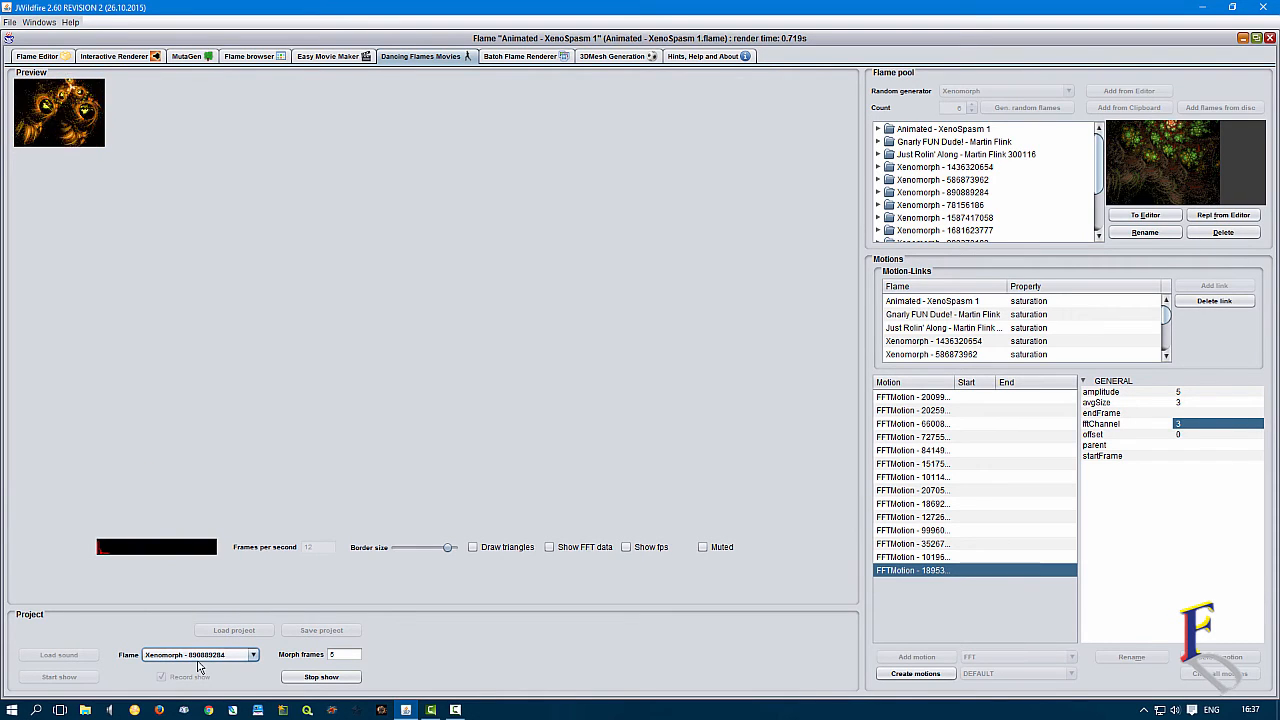
click(198, 658)
click(206, 545)
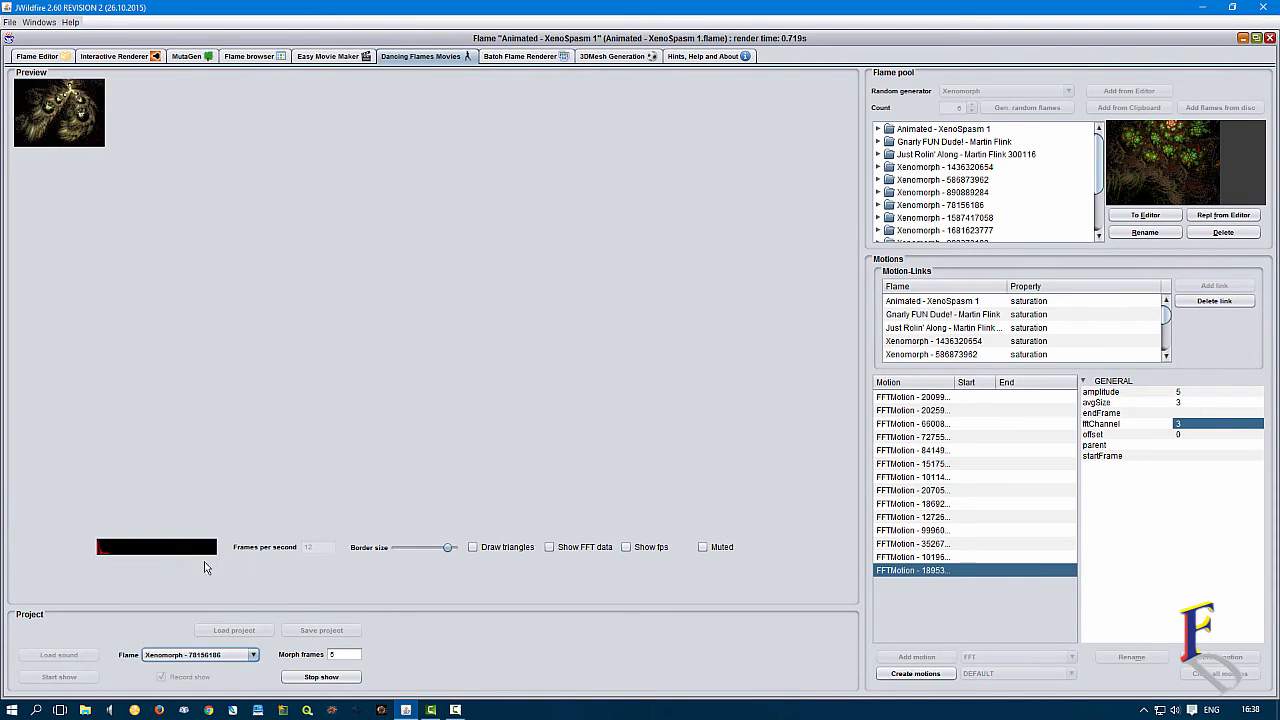
click(238, 655)
click(228, 473)
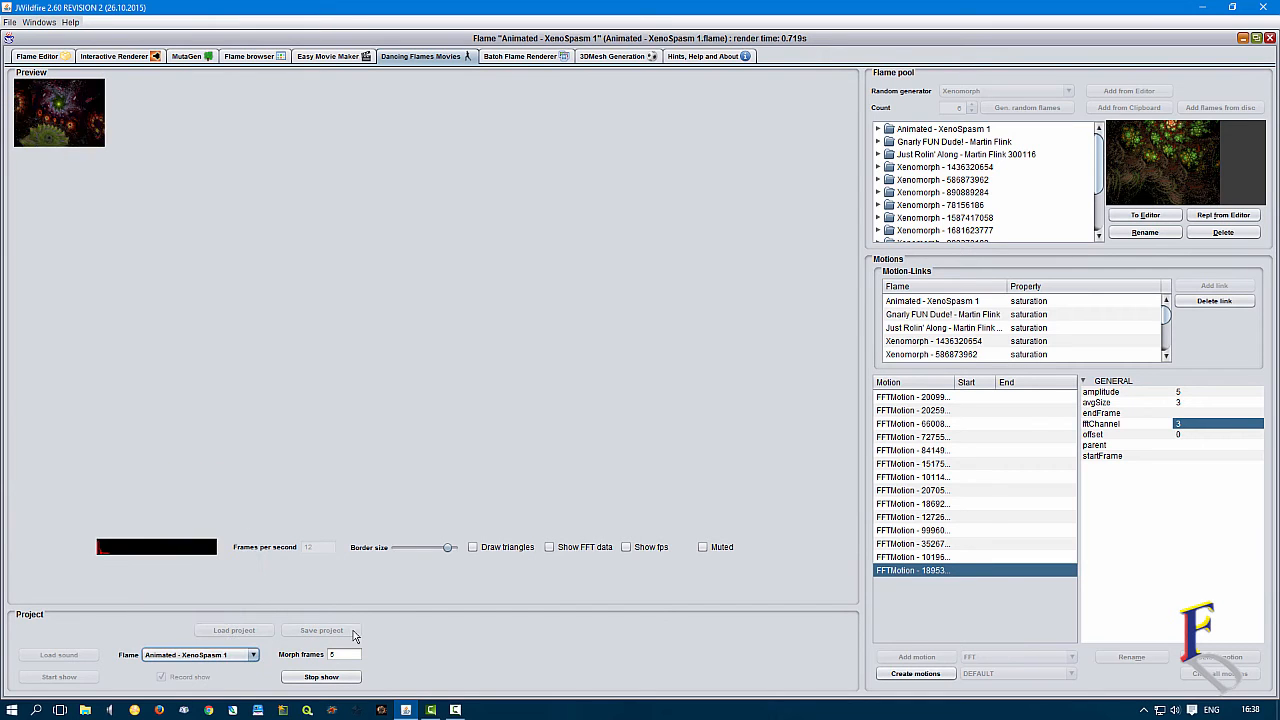
double_click(337, 658)
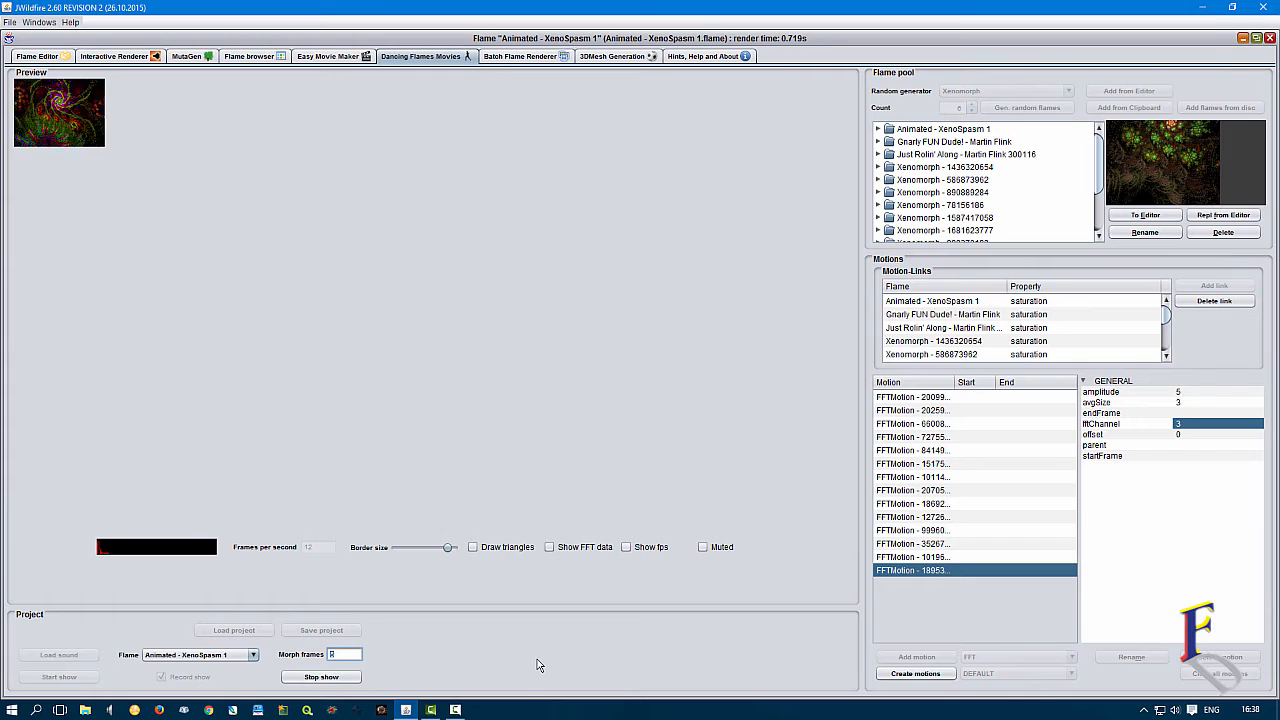
text(30)
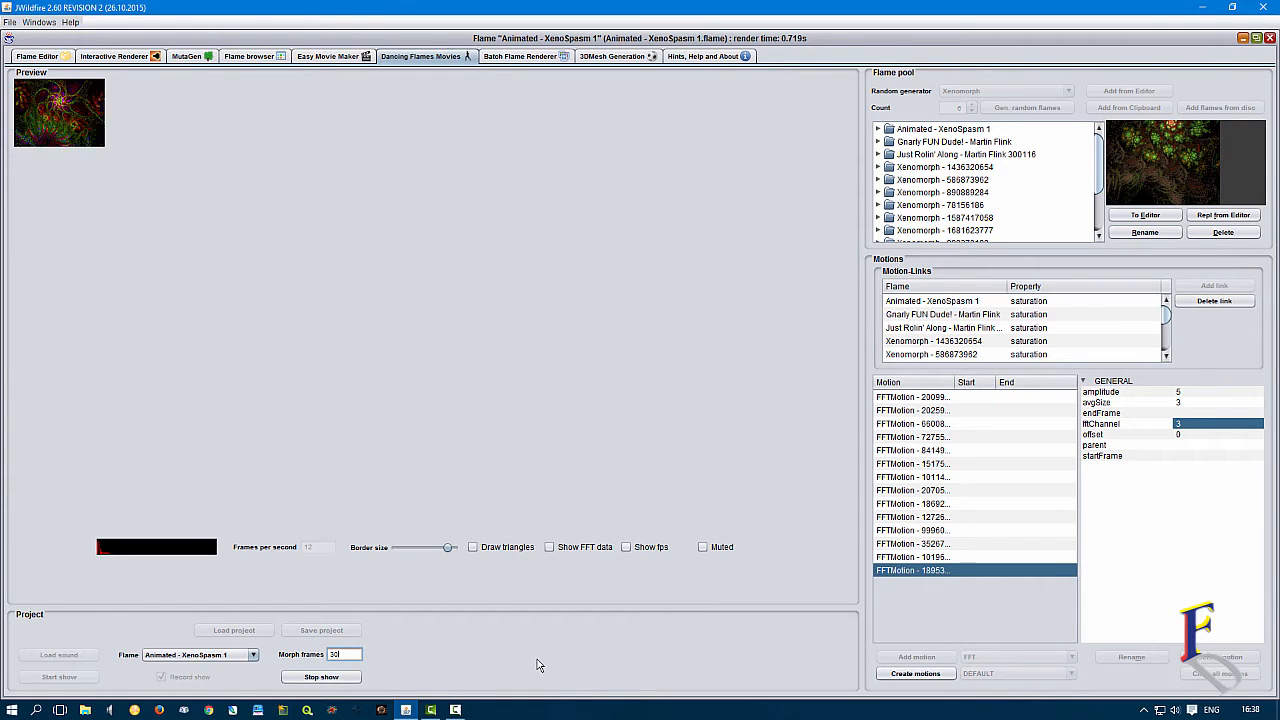
click(194, 664)
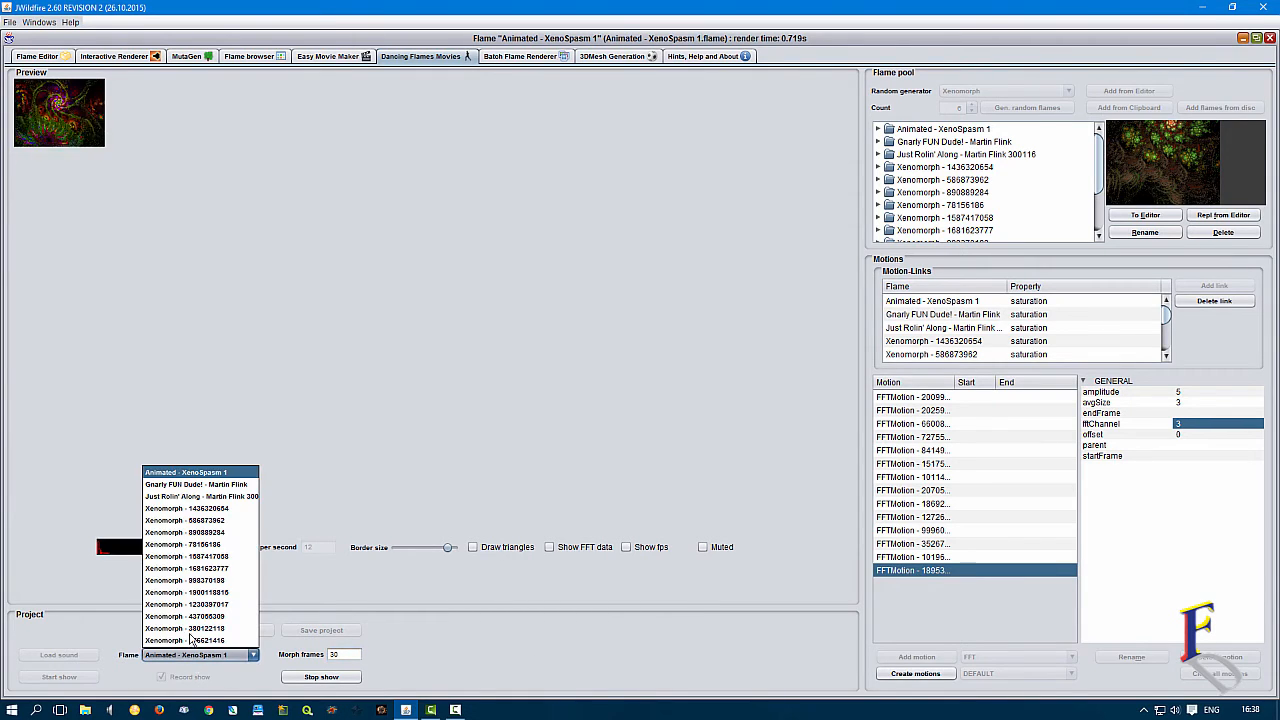
click(190, 540)
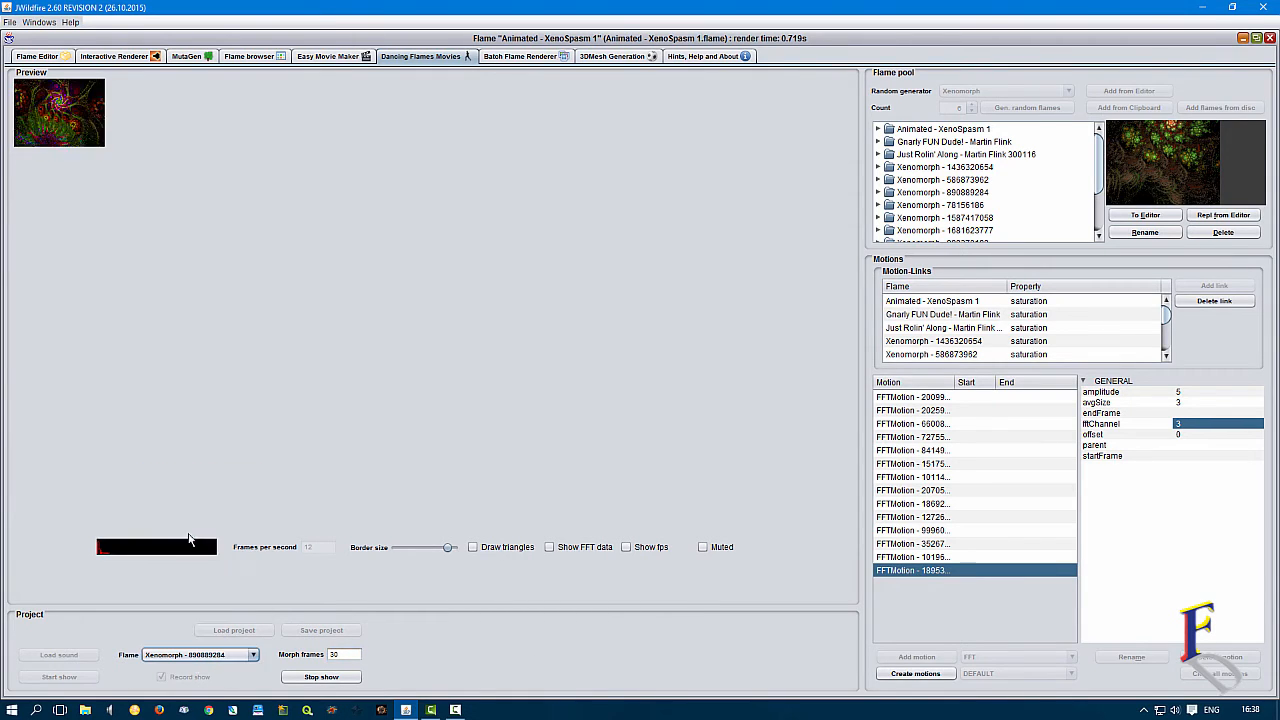
click(195, 655)
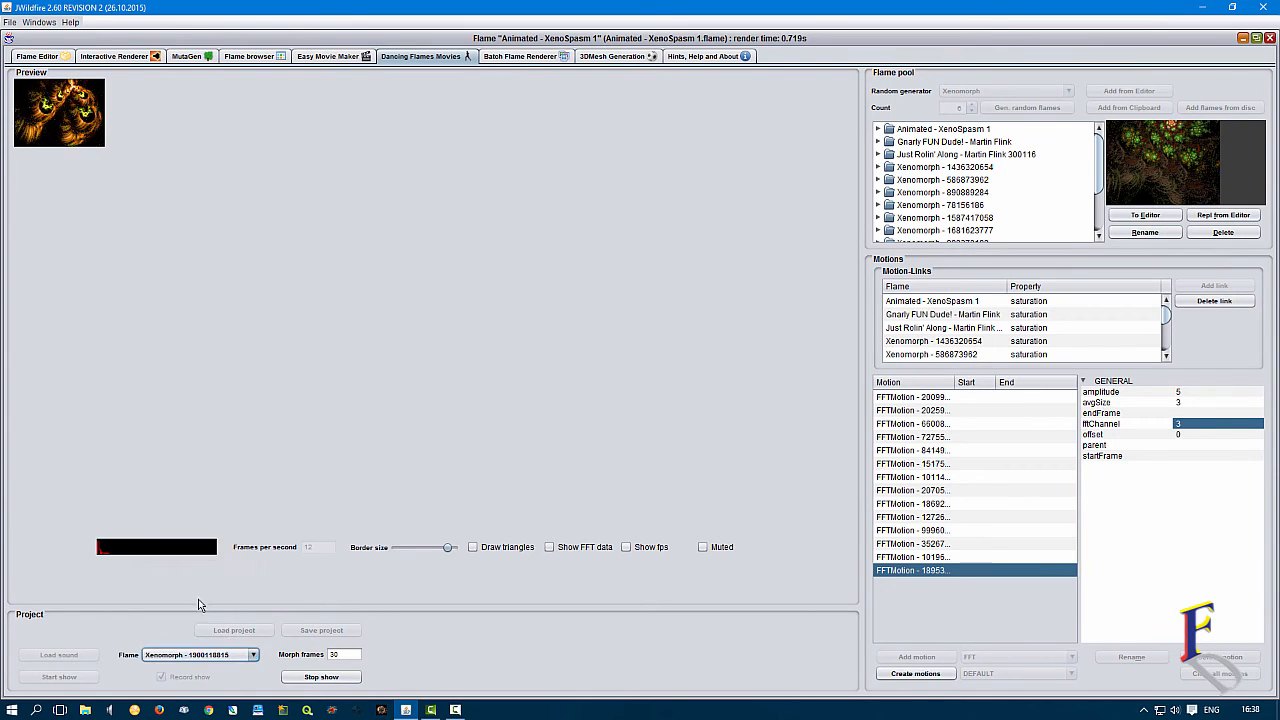
click(198, 593)
Set the morph frames to 5 and morph the show to Xenomorph - 78156186 and Xenomorph - 890889284.
double_click(344, 654)
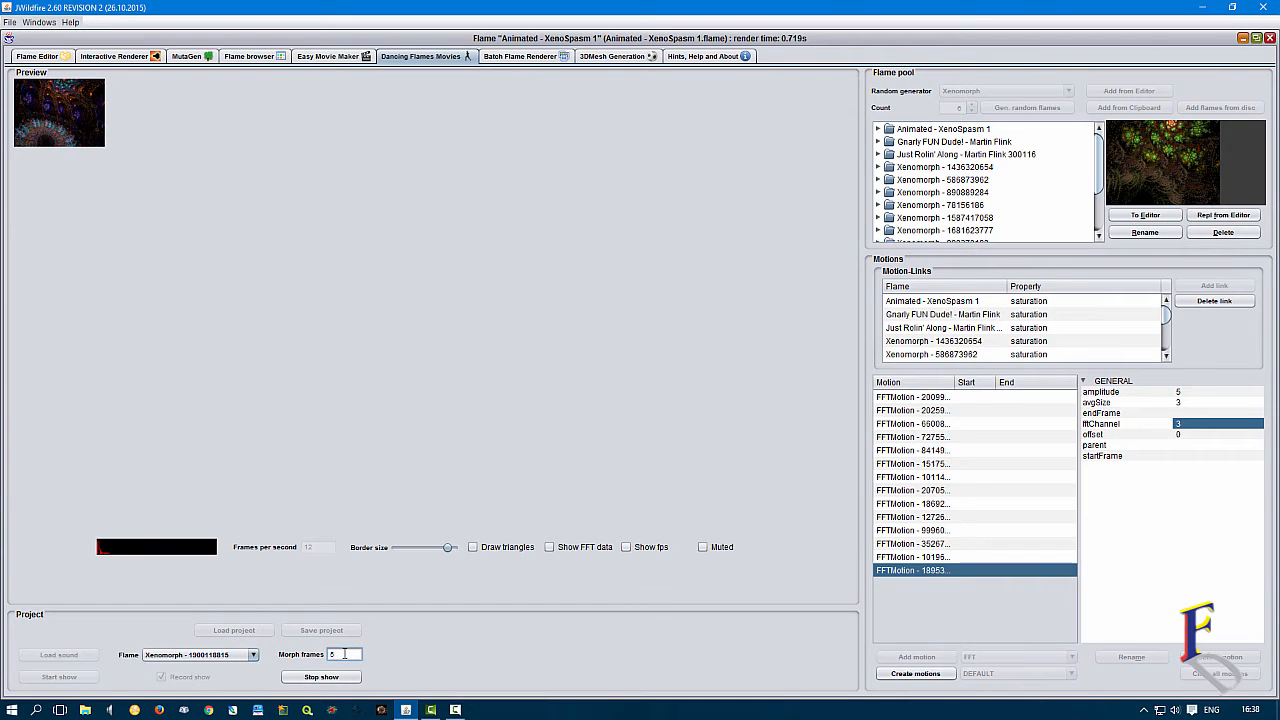
click(198, 654)
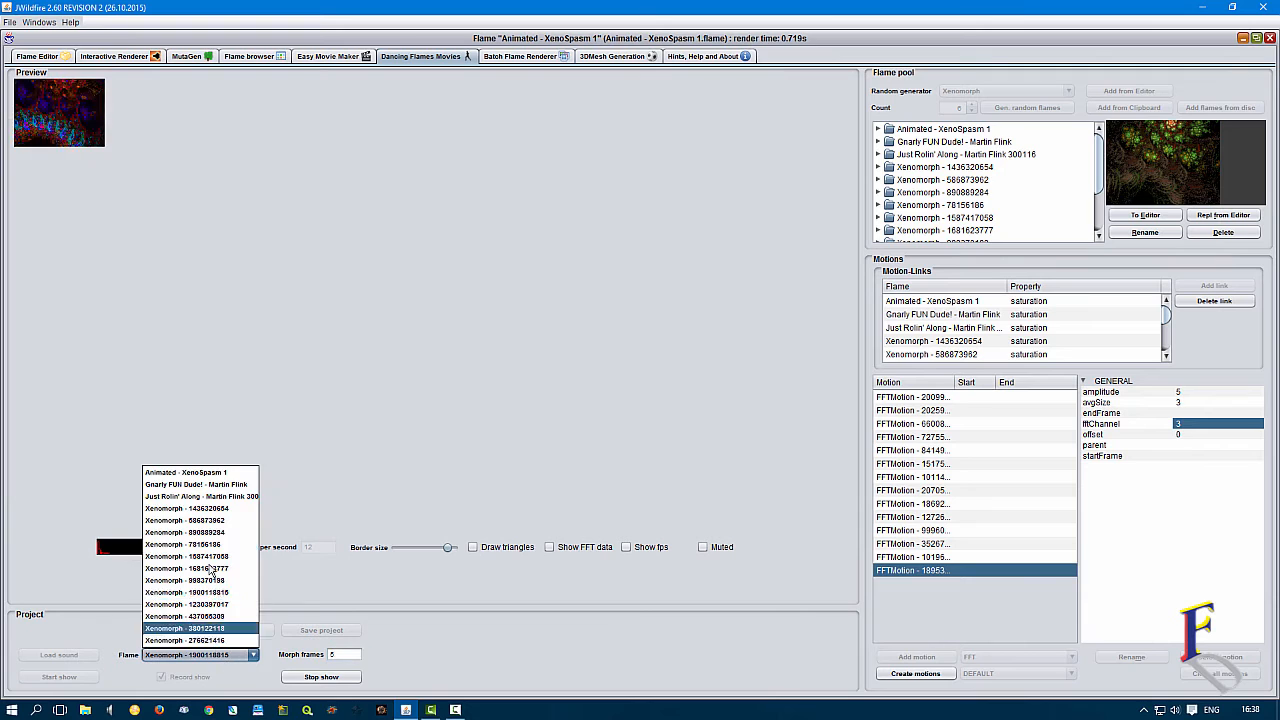
click(207, 545)
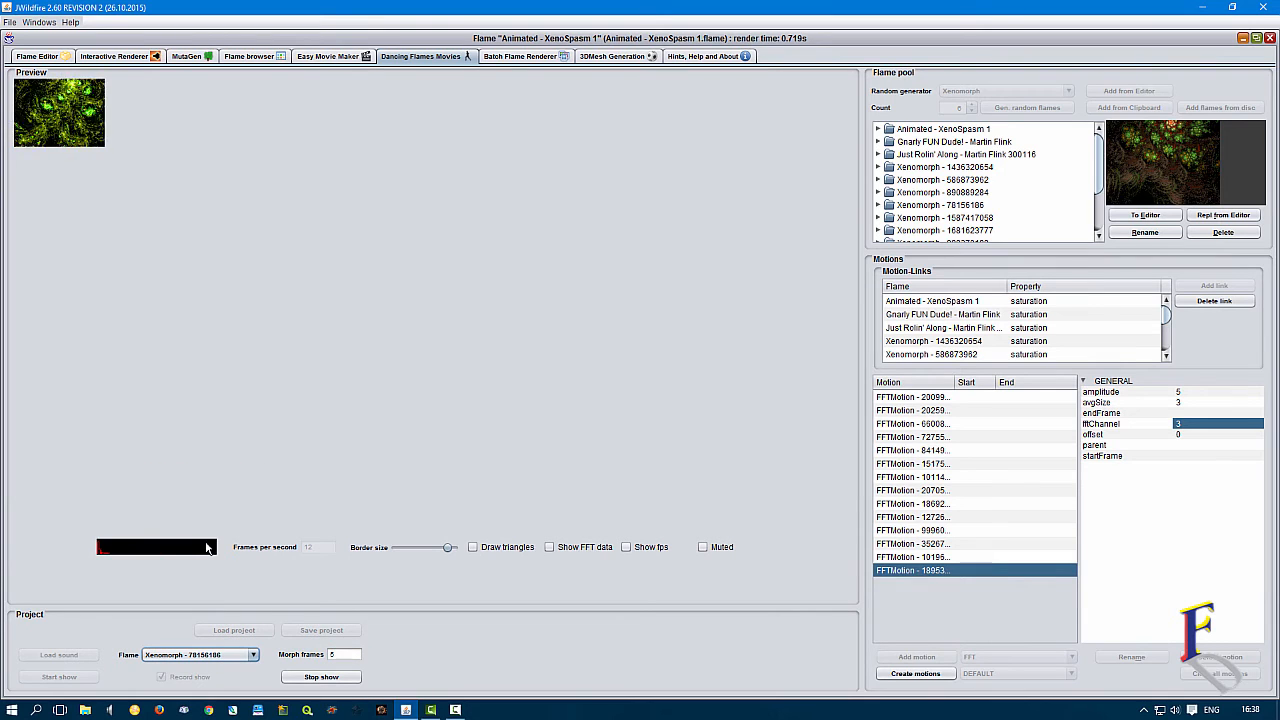
click(210, 655)
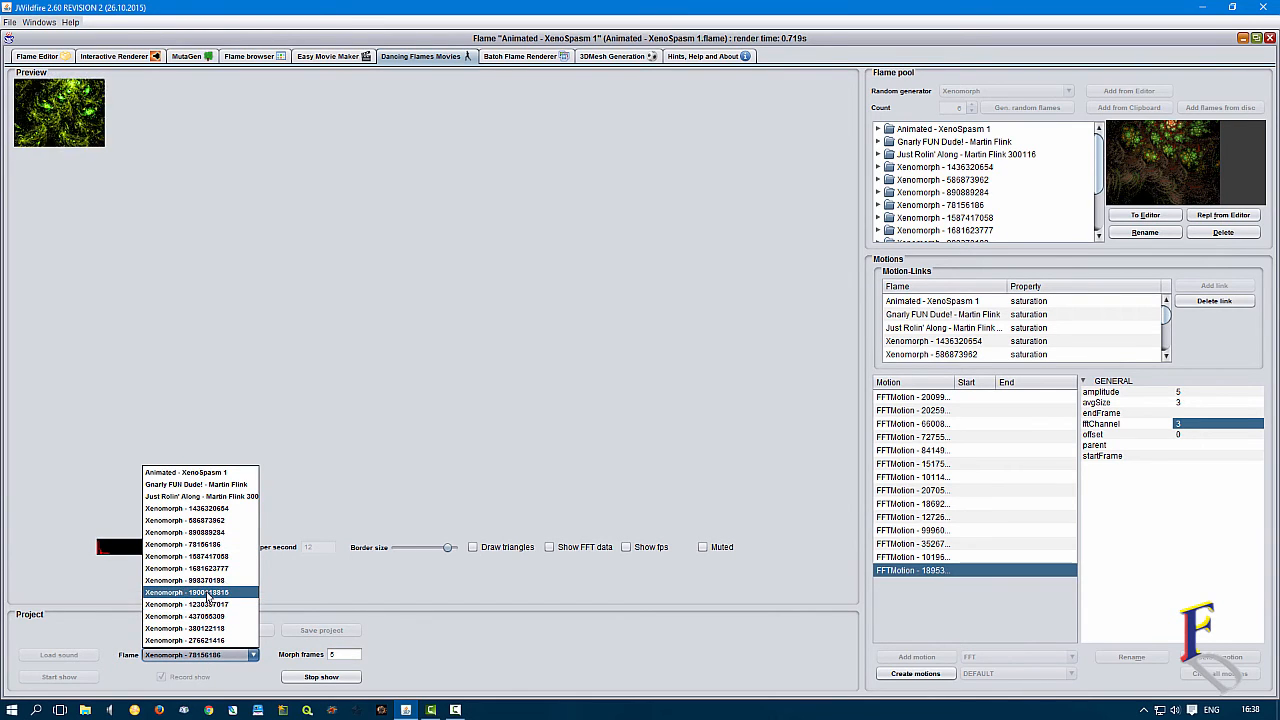
click(199, 533)
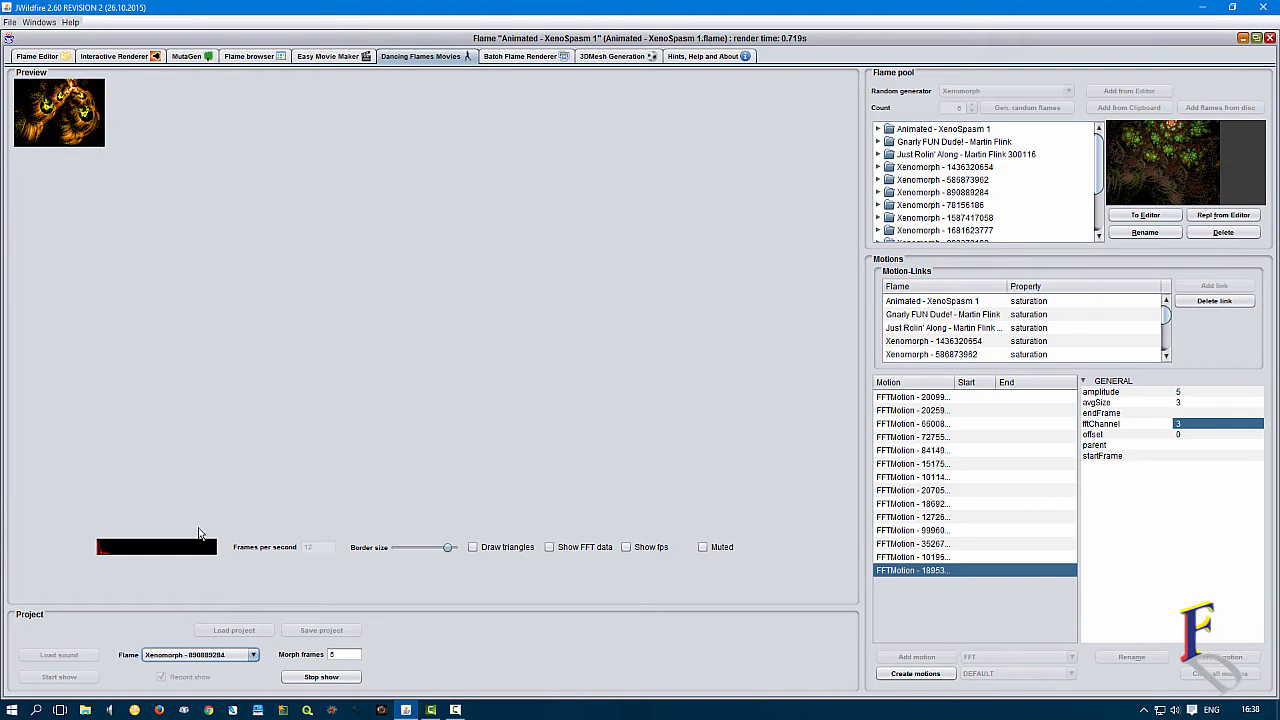
Morph the recorded show to Xenomorph - 998370198 and back to Xenomorph - 890889284.
click(214, 660)
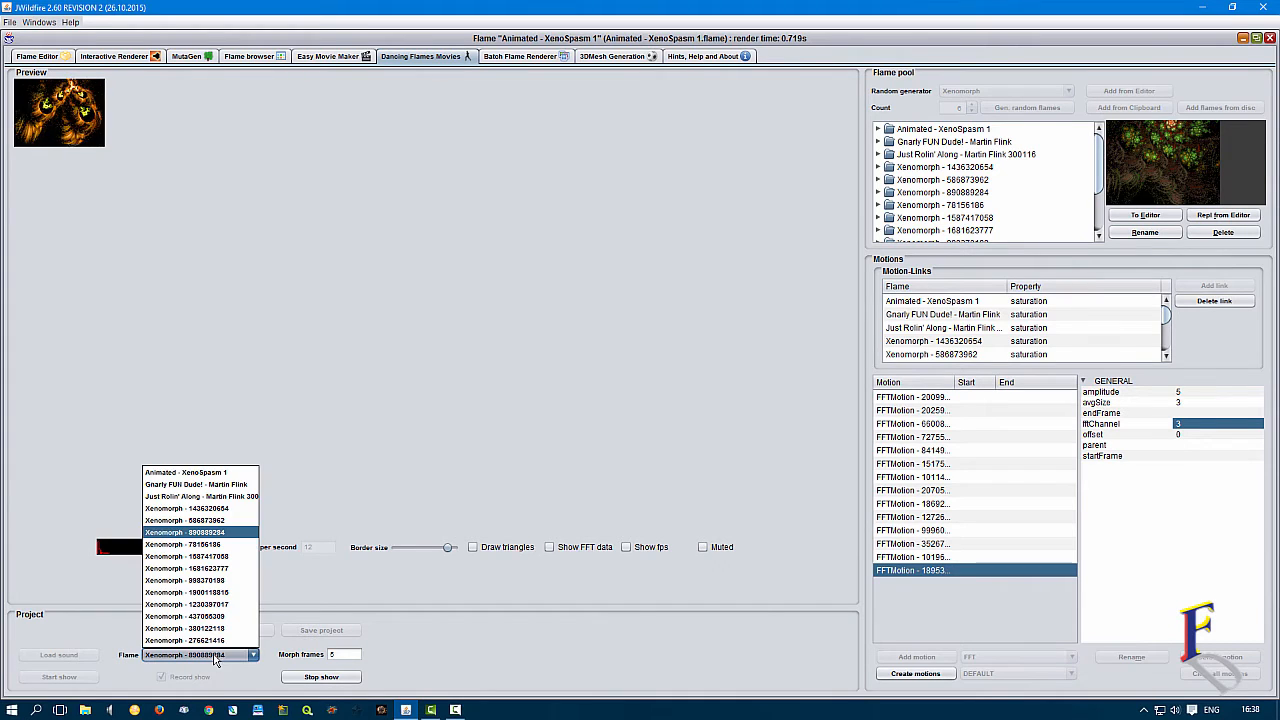
click(198, 582)
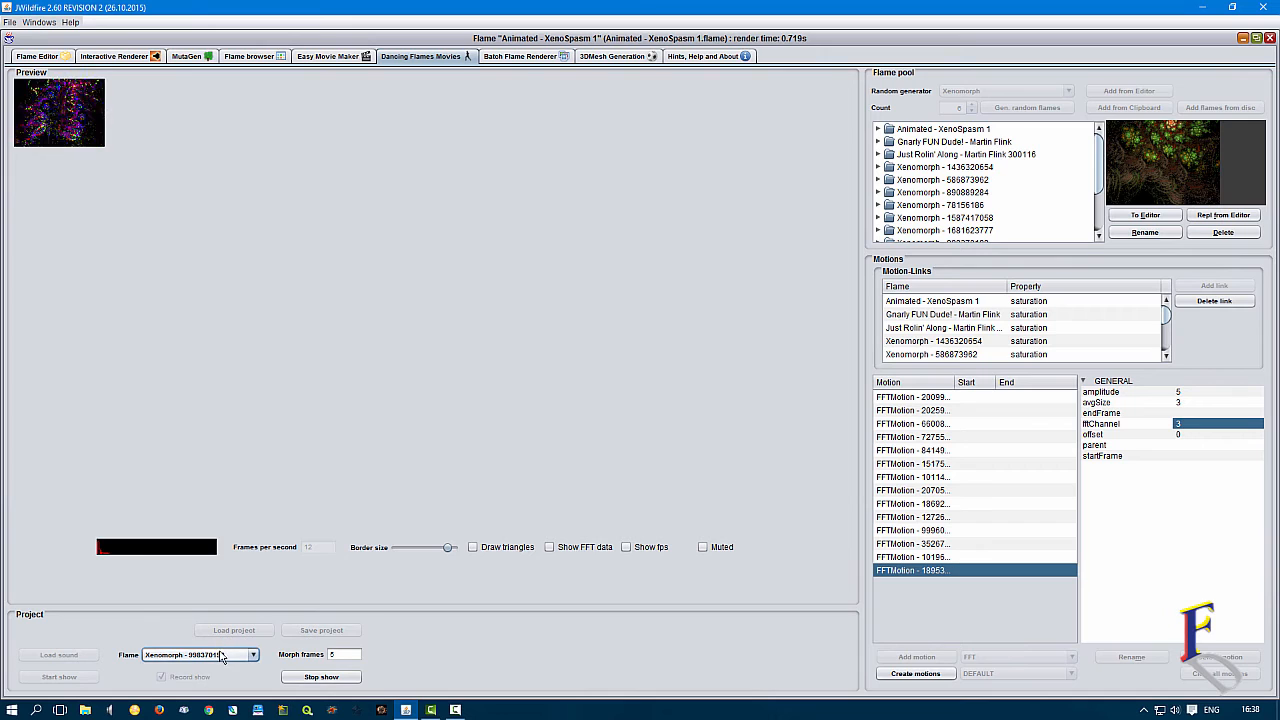
click(222, 654)
click(224, 532)
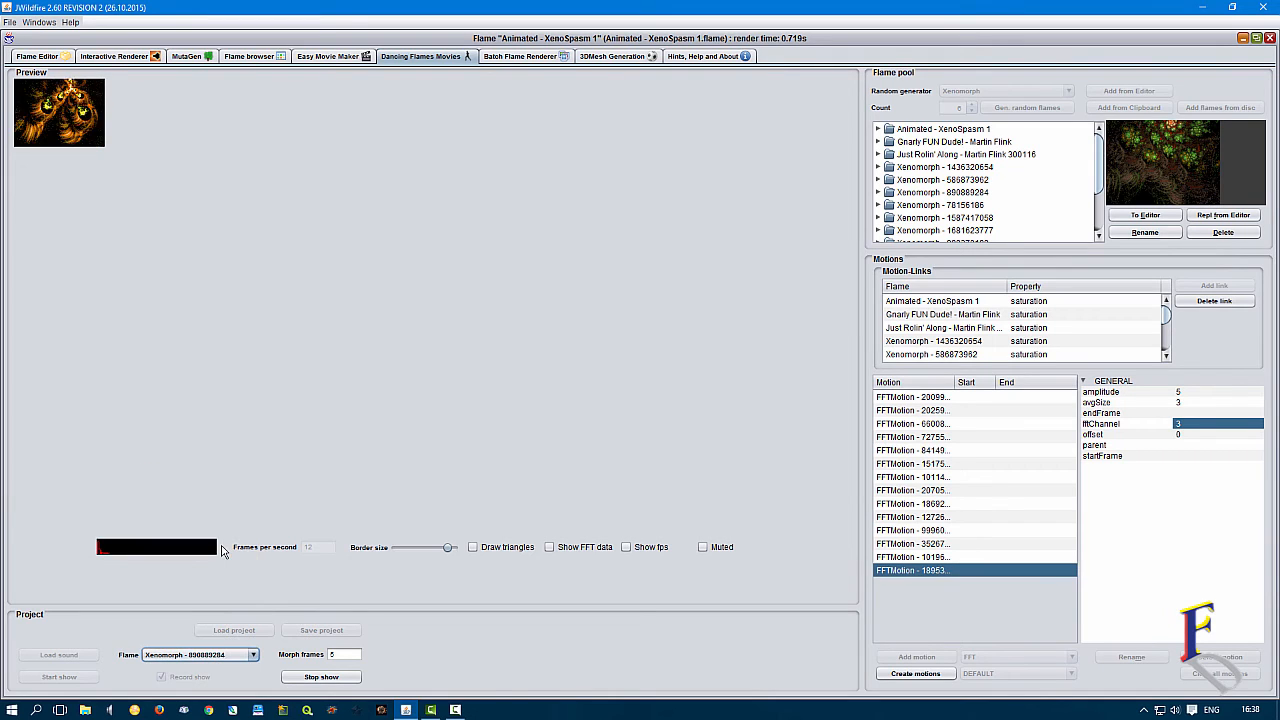
click(990, 302)
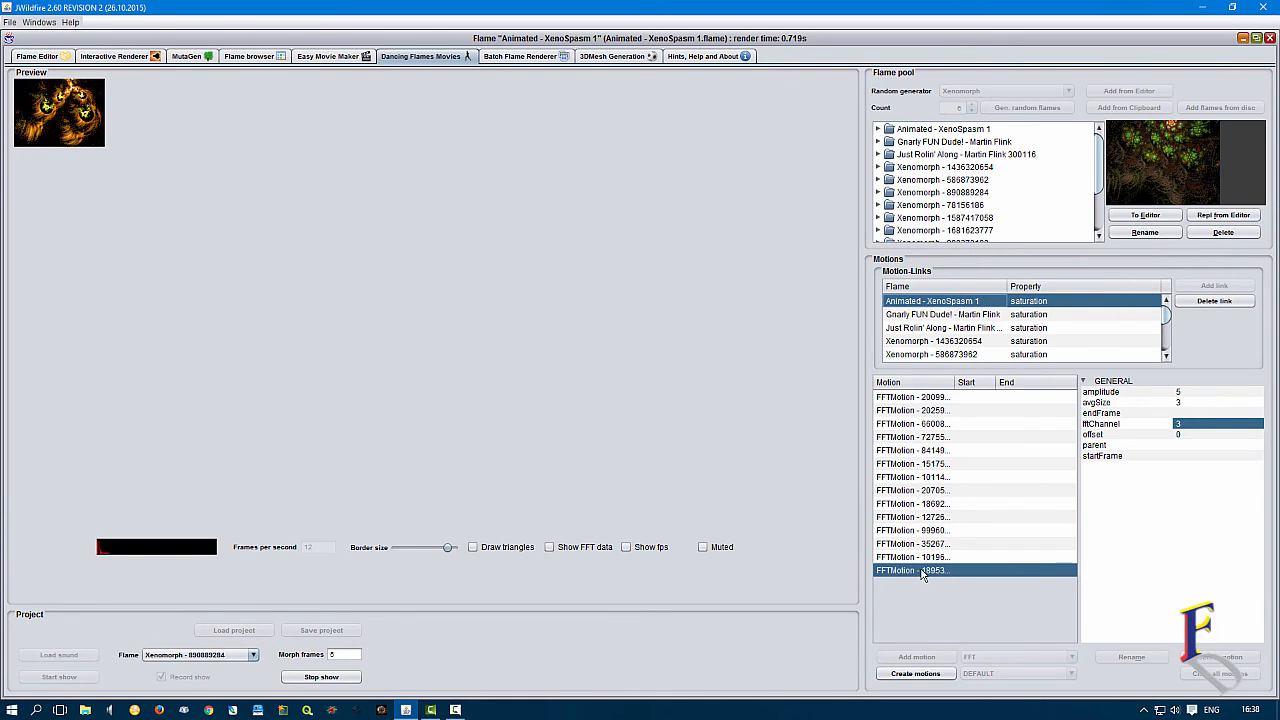
click(1191, 394)
key(BackSpace)
text(2)
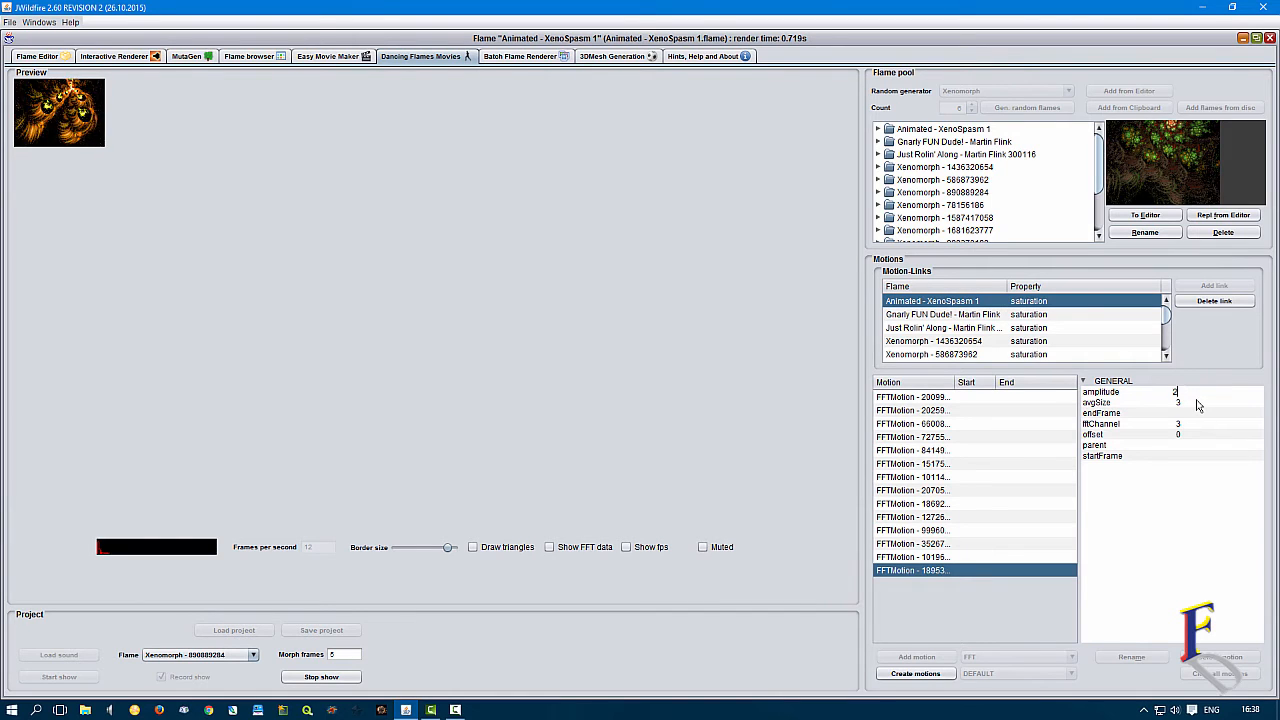
key(Return)
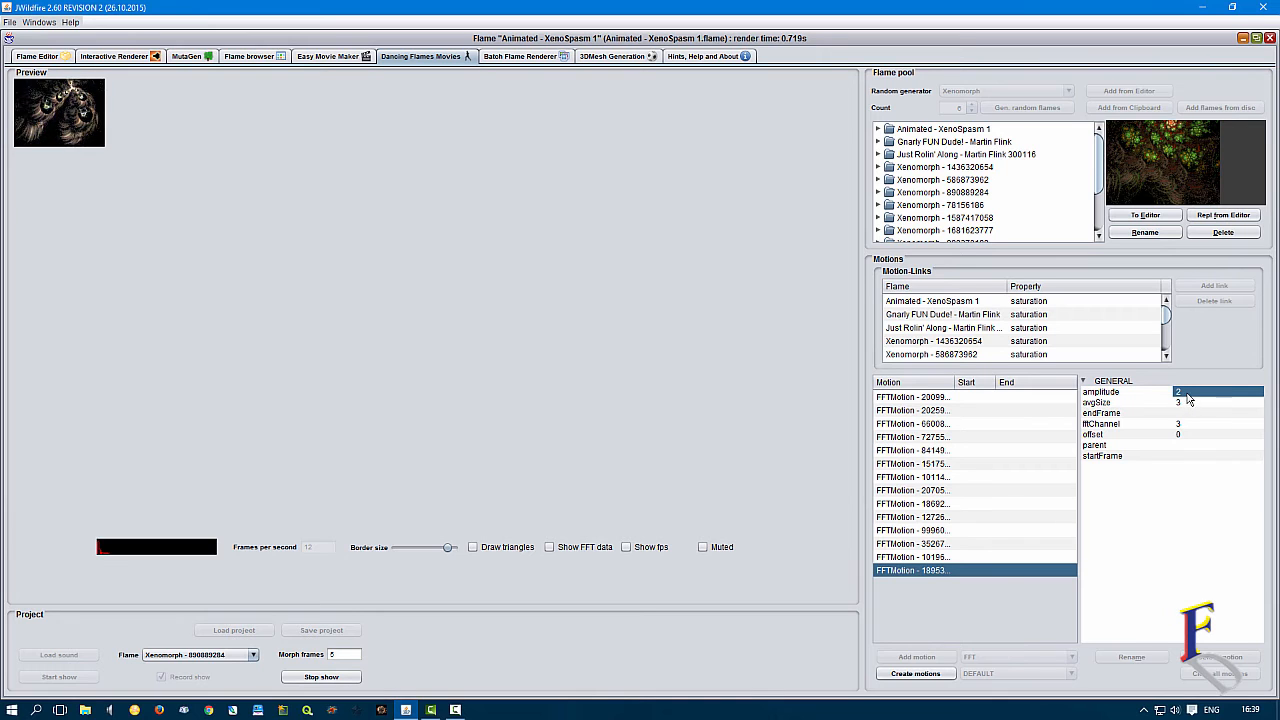
click(212, 655)
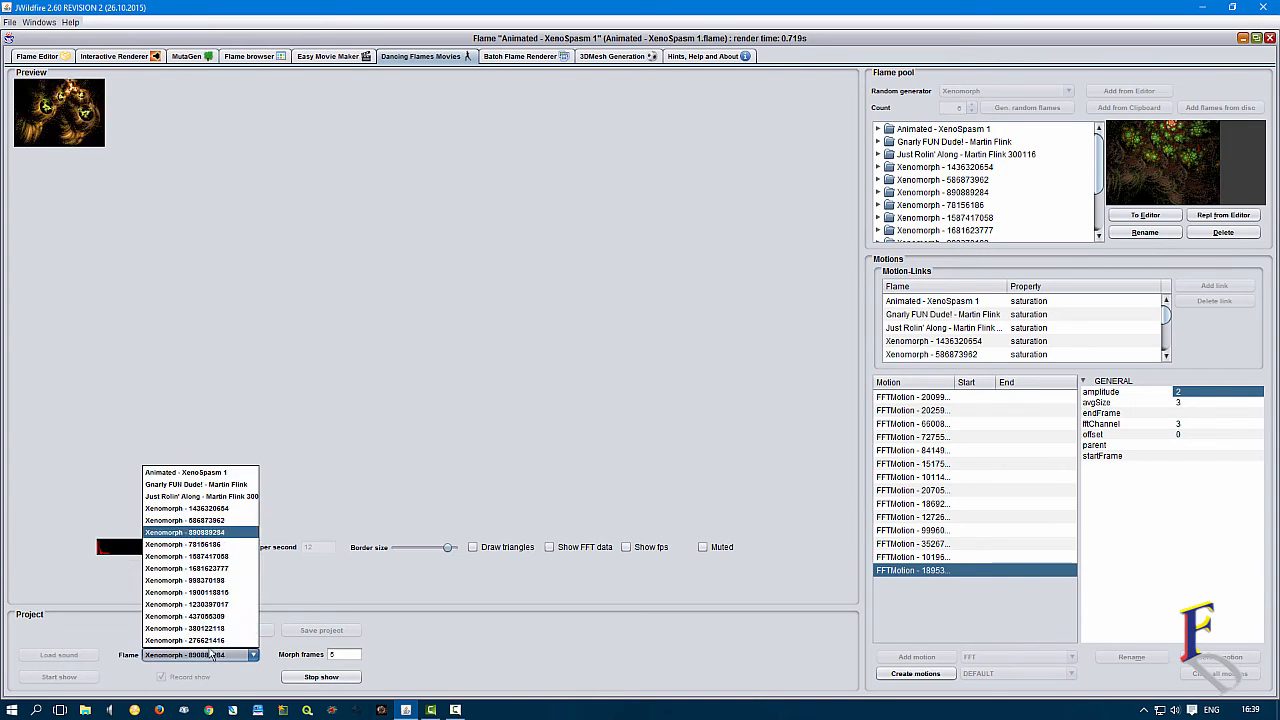
click(214, 592)
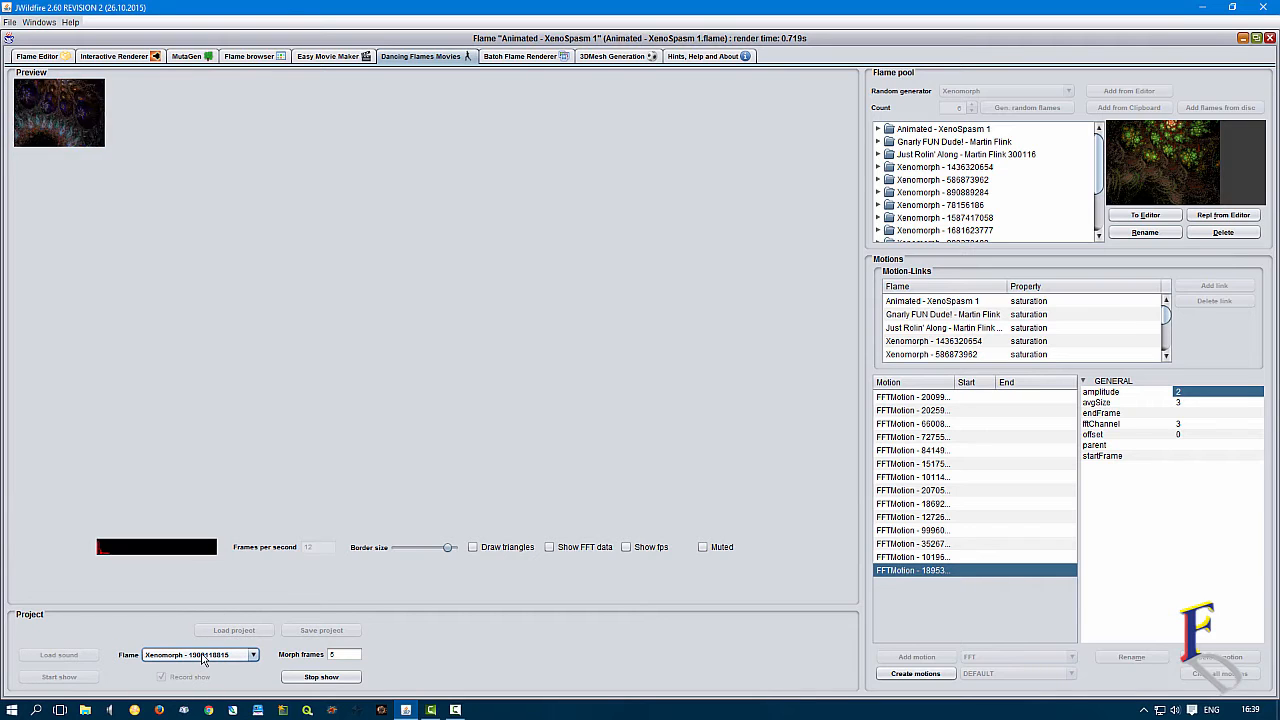
Vary the last FFT motion's amplitude during the show, setting it in turn to 7, 1 and 5.
click(1183, 391)
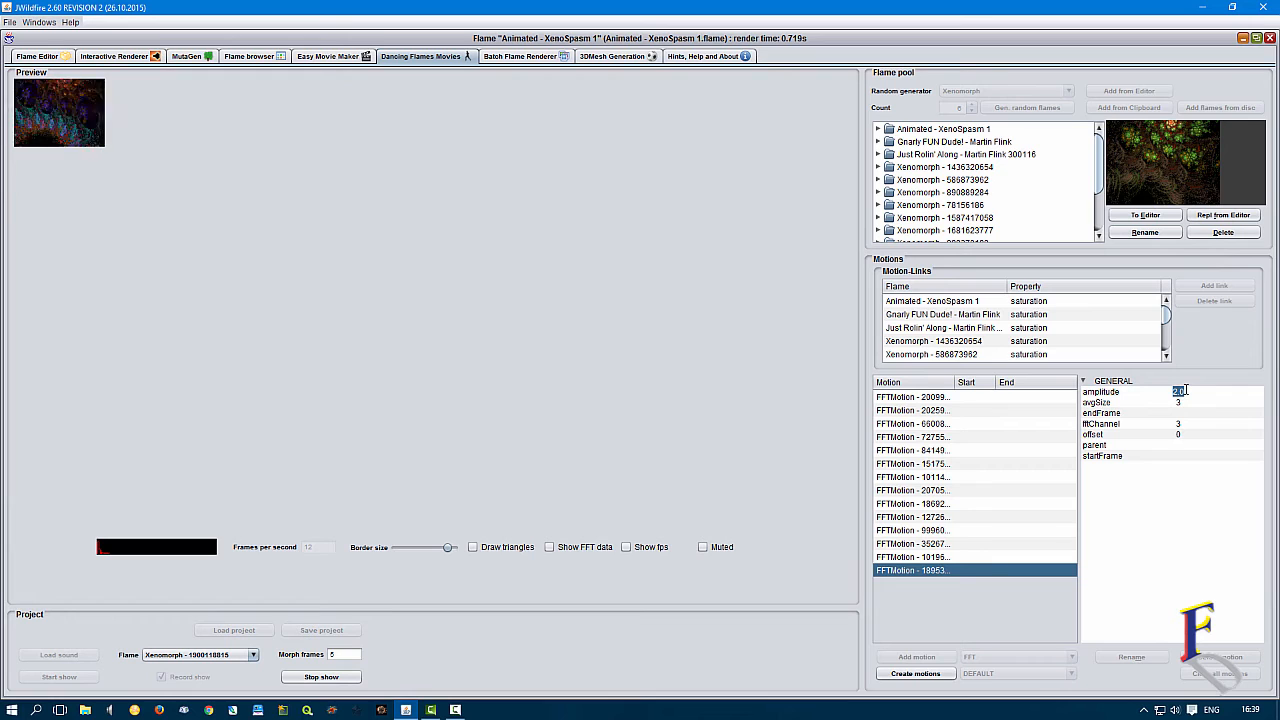
text(7)
key(Return)
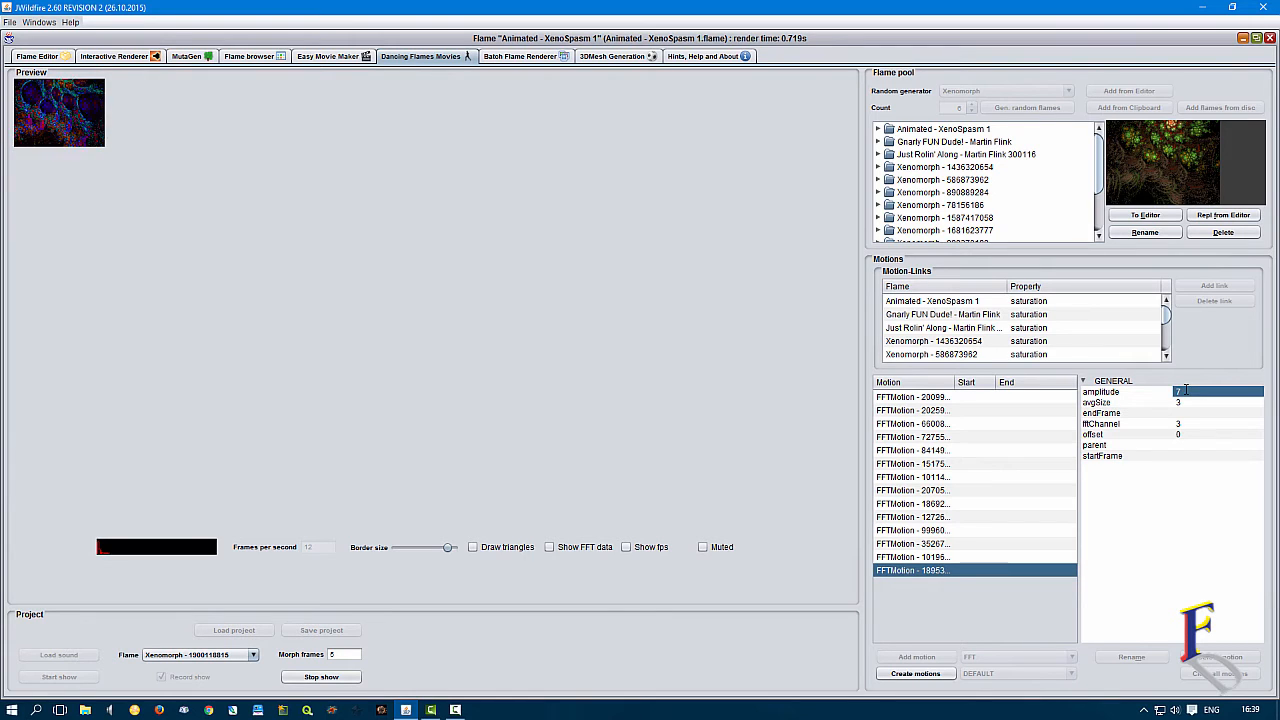
click(1186, 390)
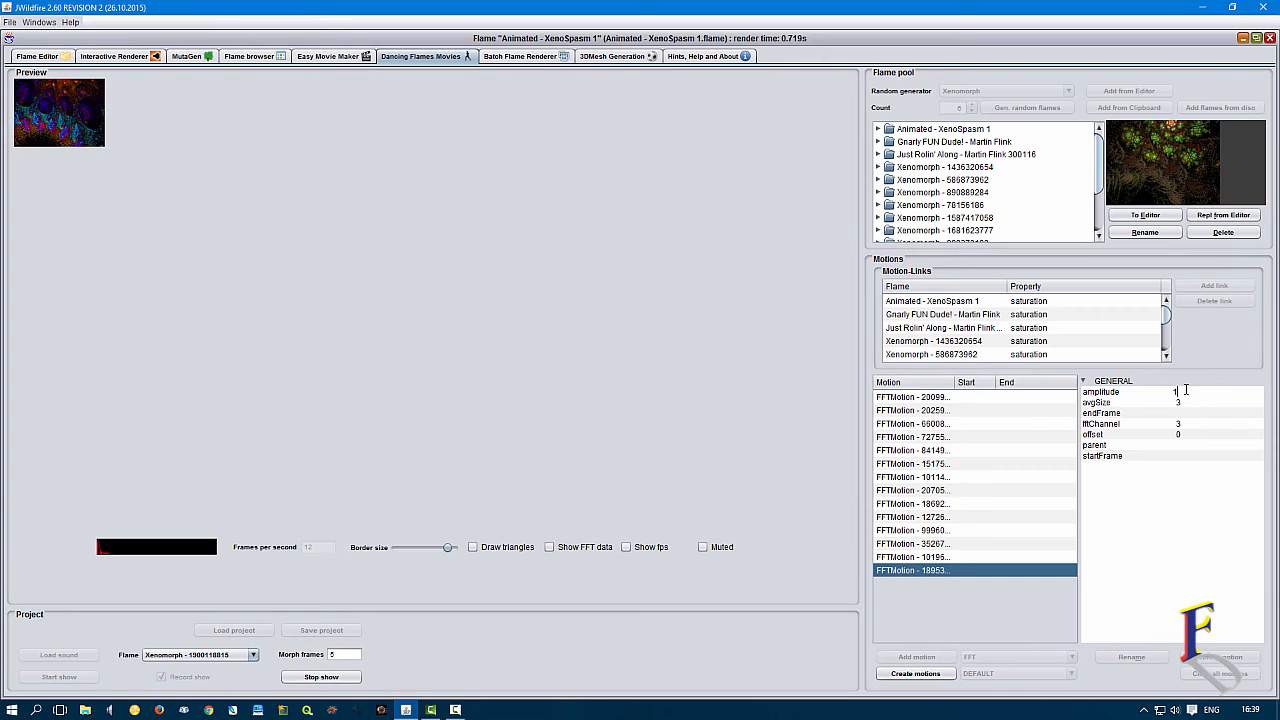
key(Return)
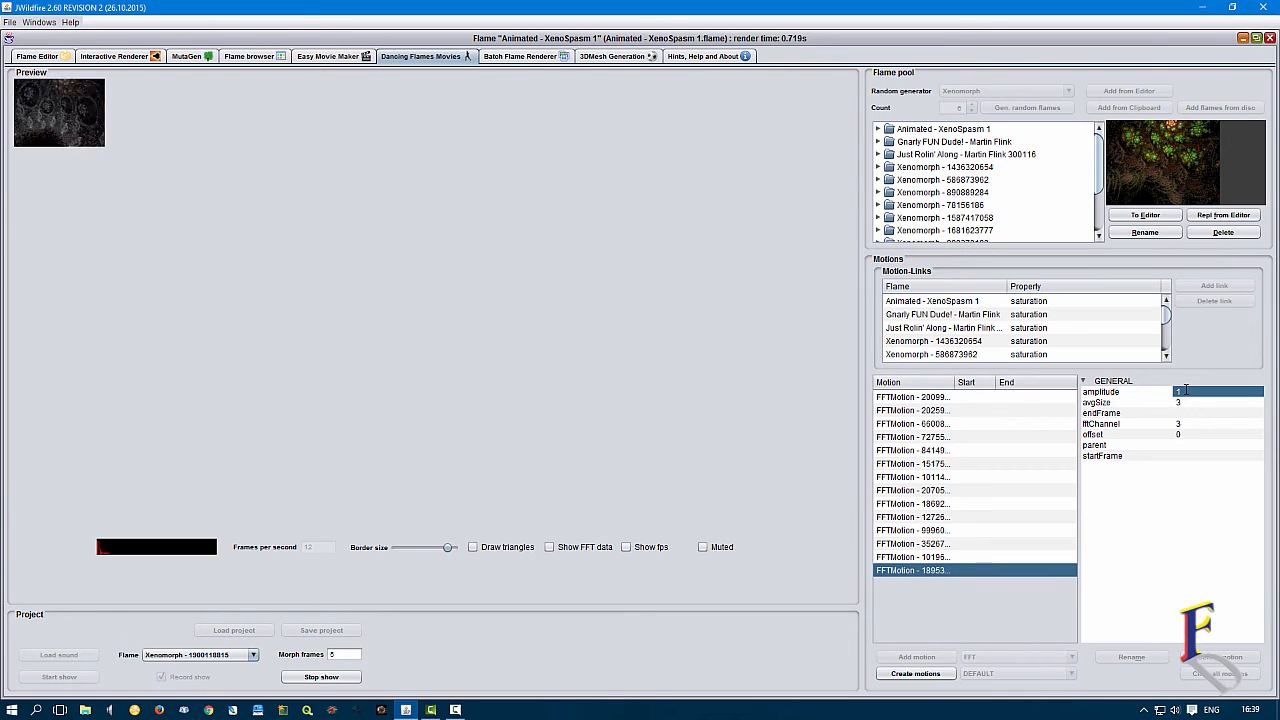
click(1186, 392)
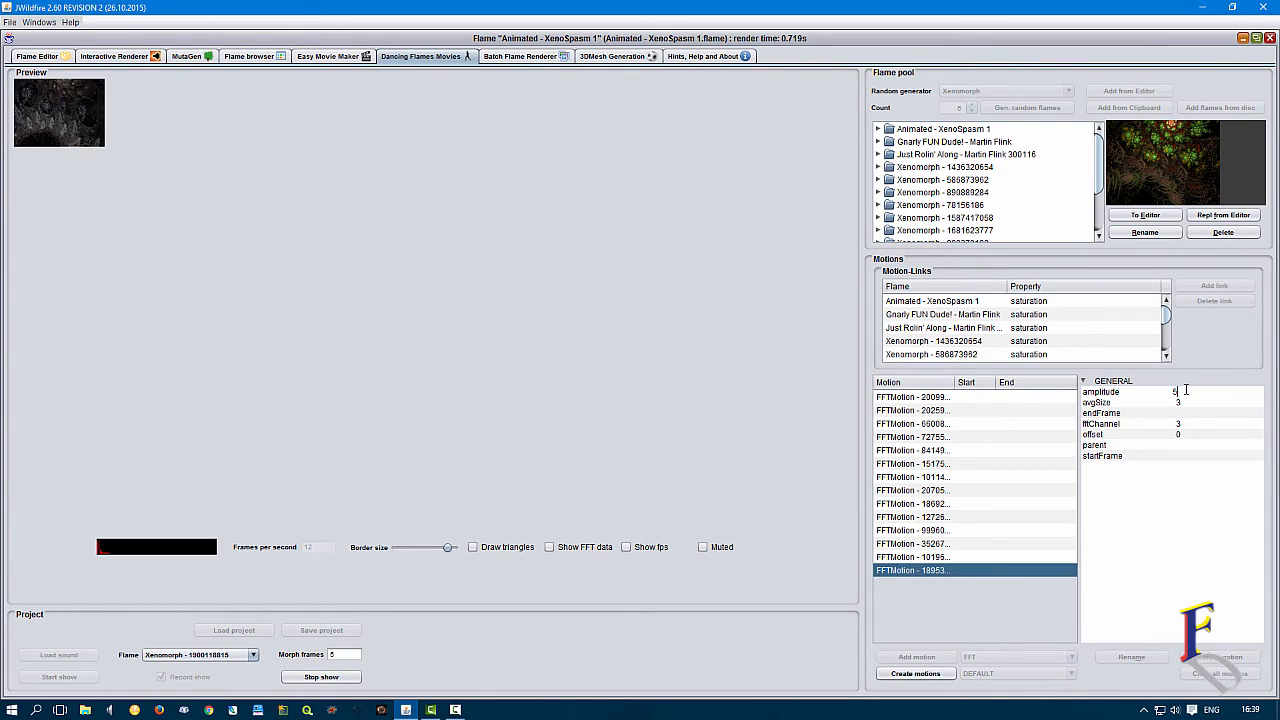
key(Return)
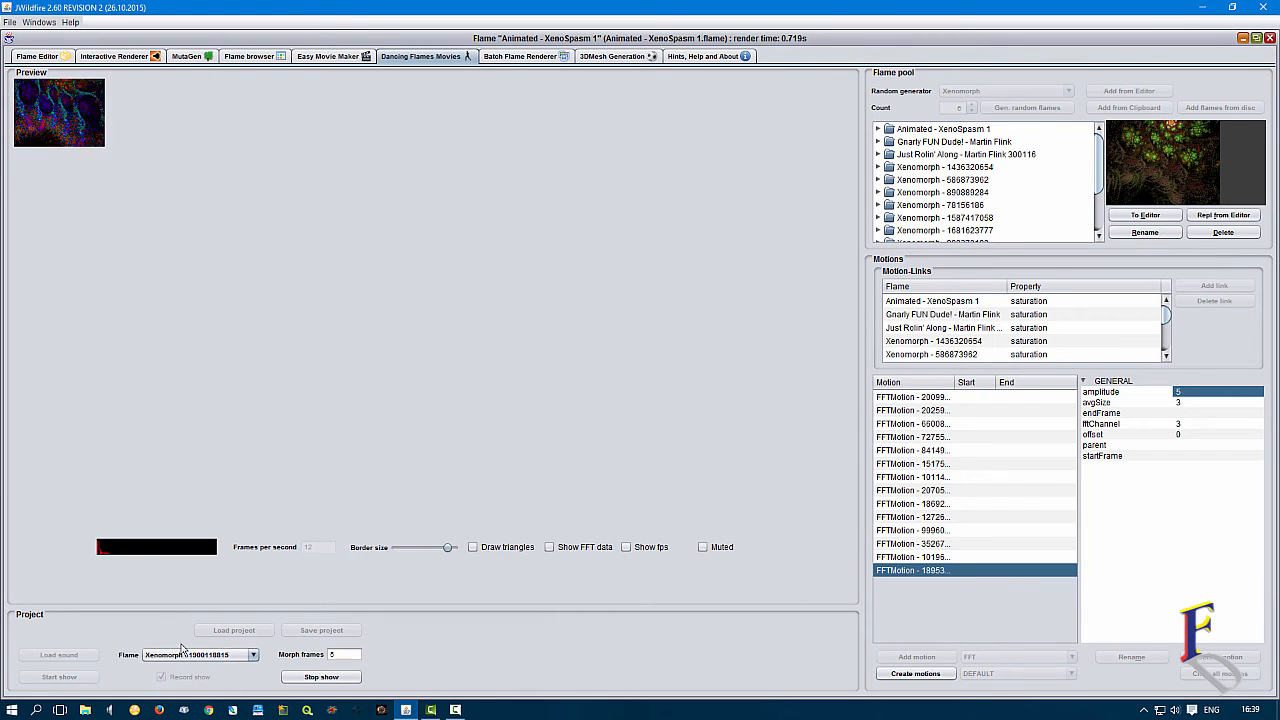
click(181, 654)
click(198, 557)
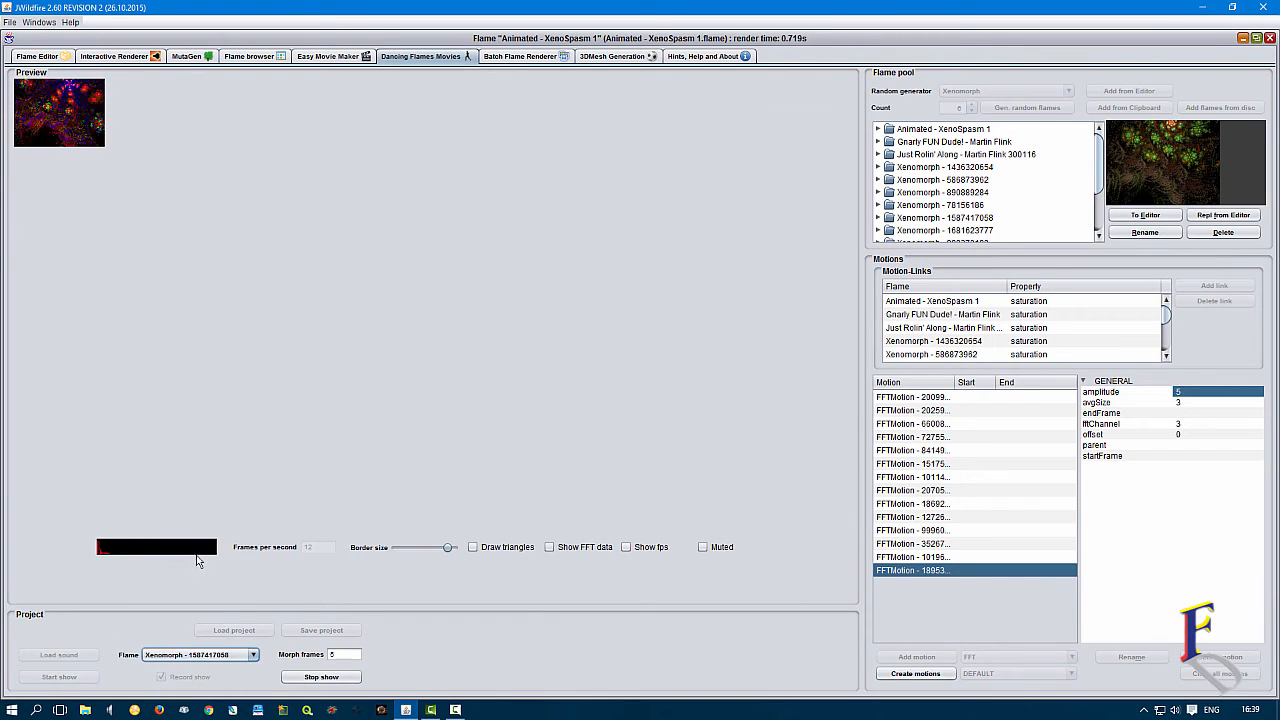
click(202, 661)
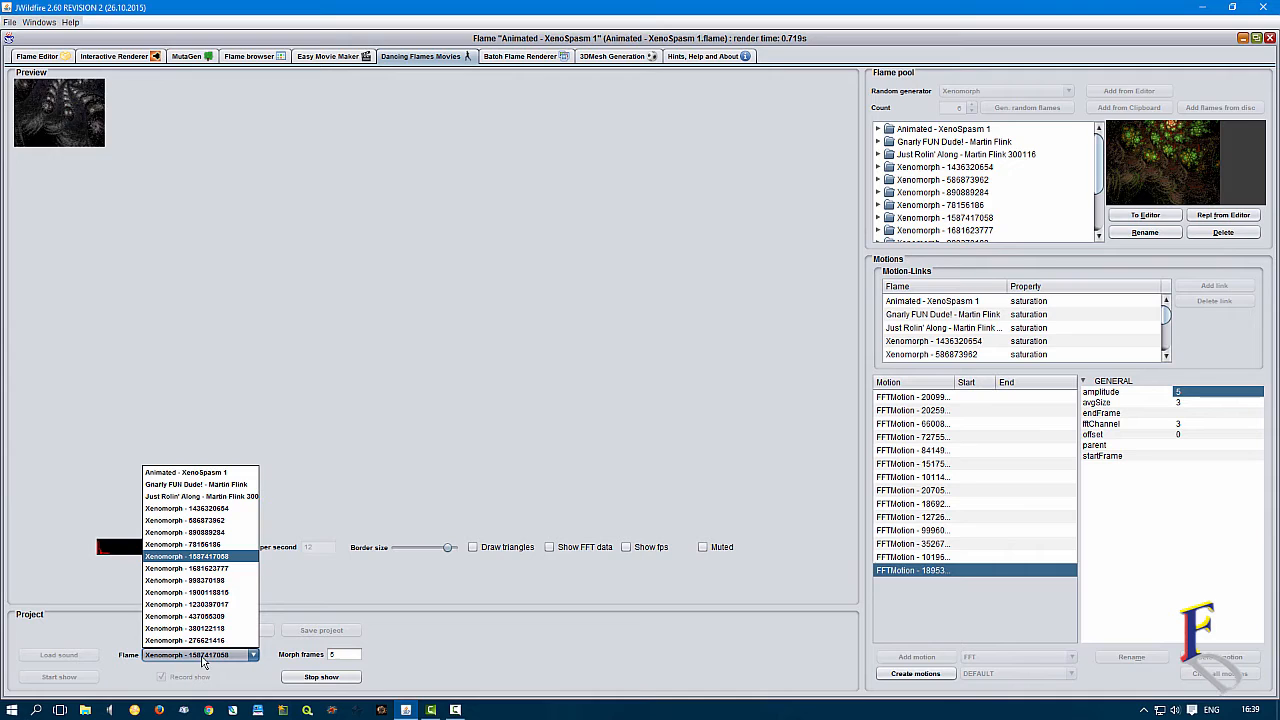
click(202, 579)
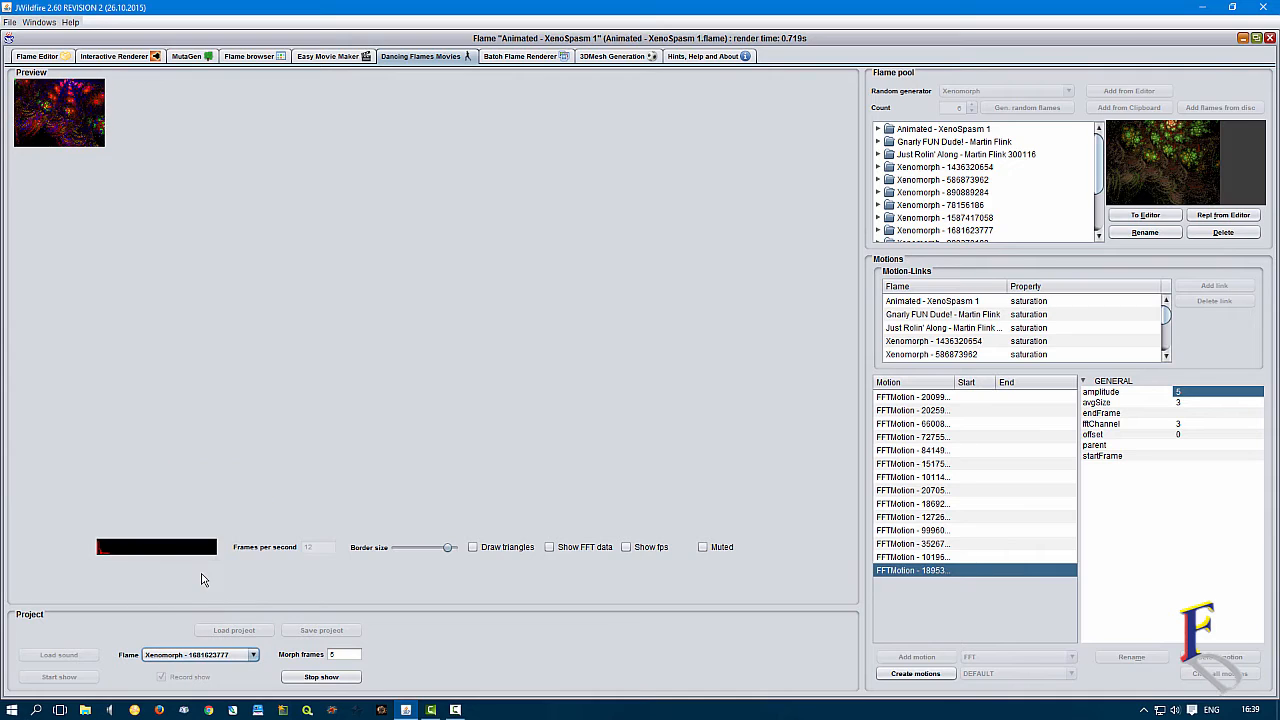
click(205, 659)
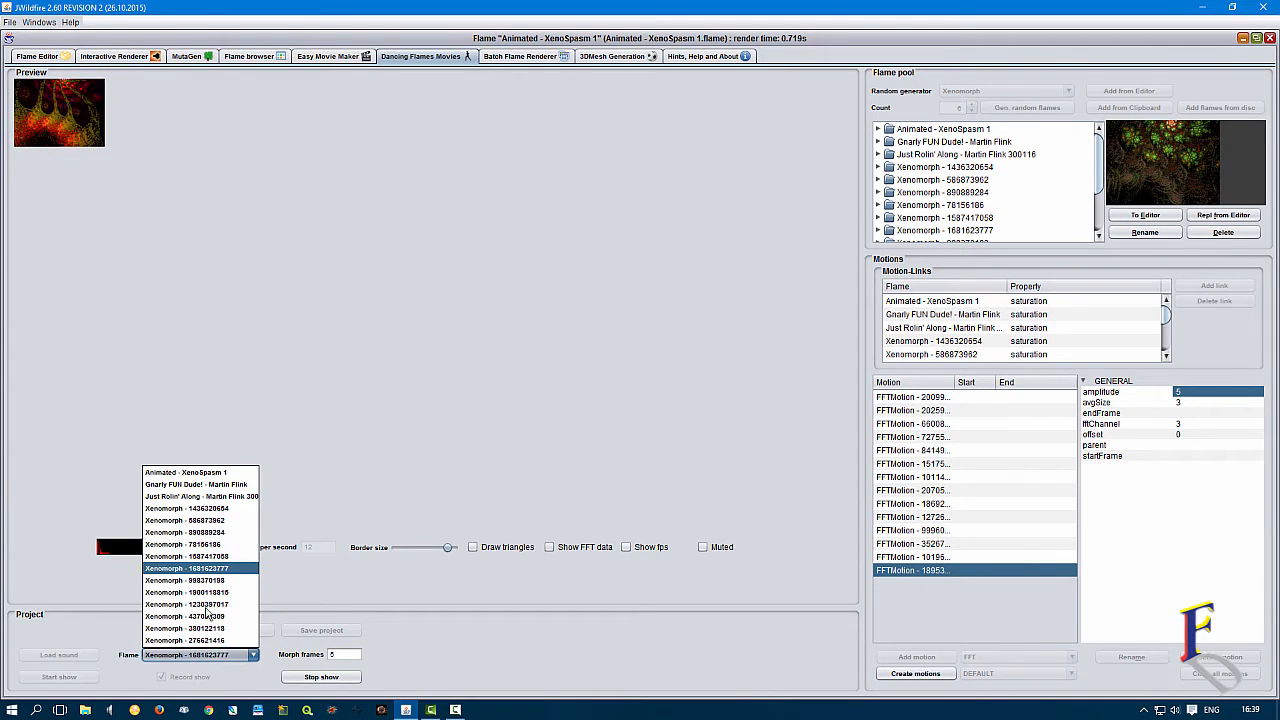
click(202, 496)
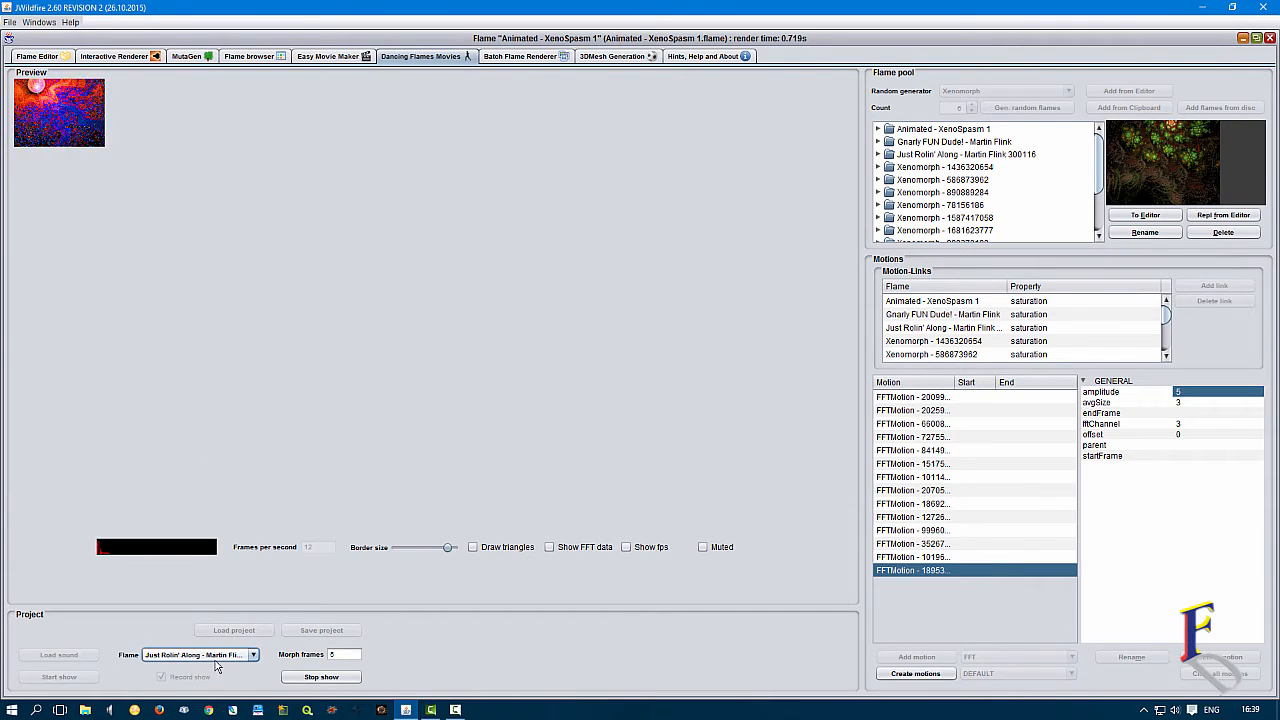
click(1209, 390)
text(2)
key(Return)
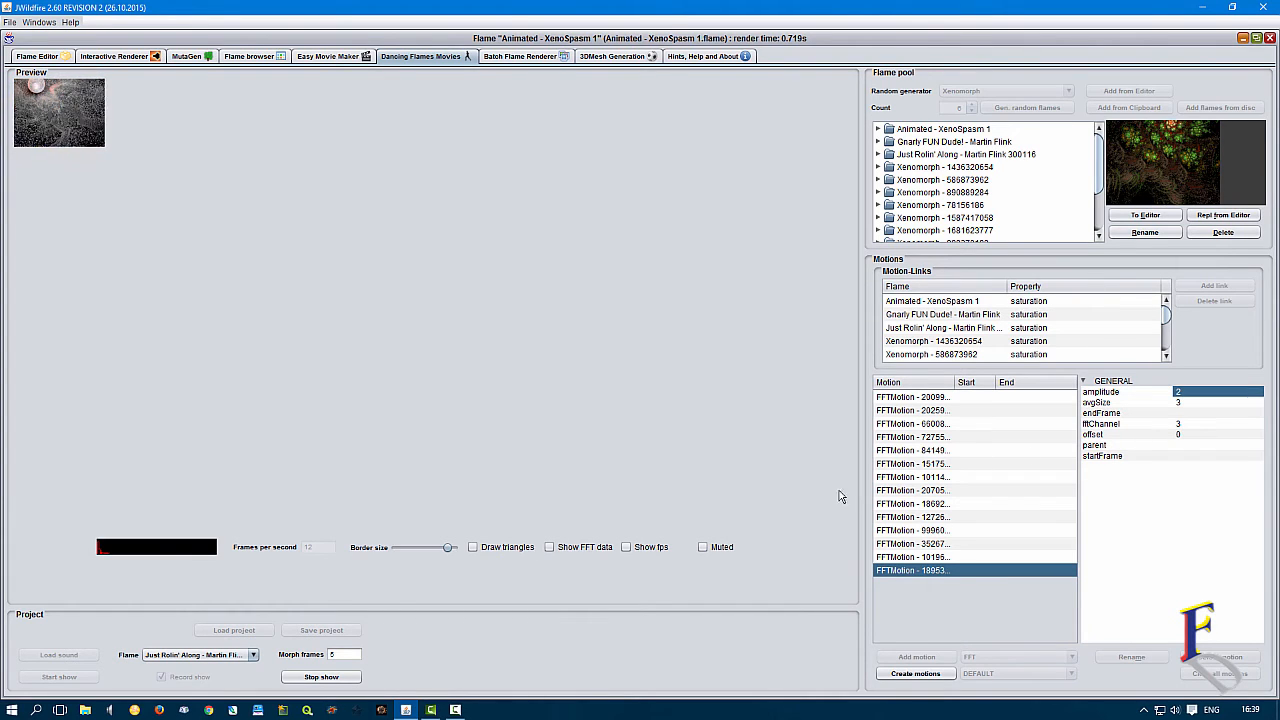
click(211, 660)
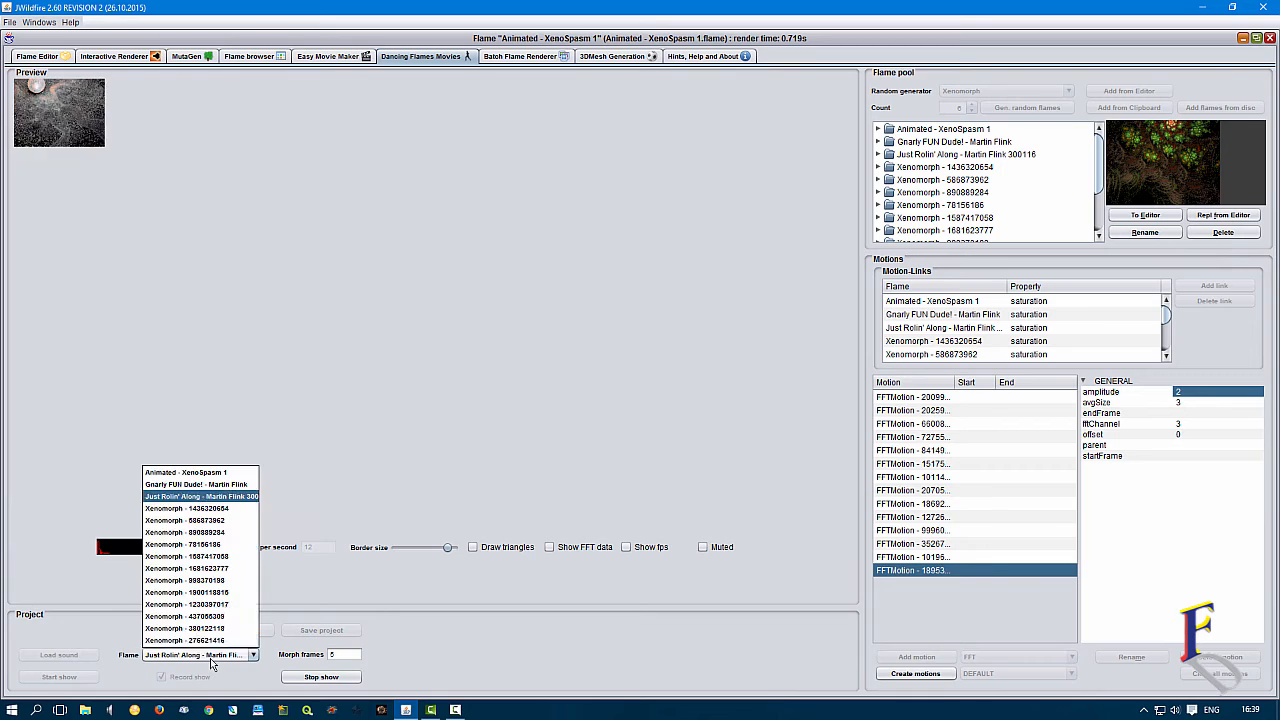
click(200, 592)
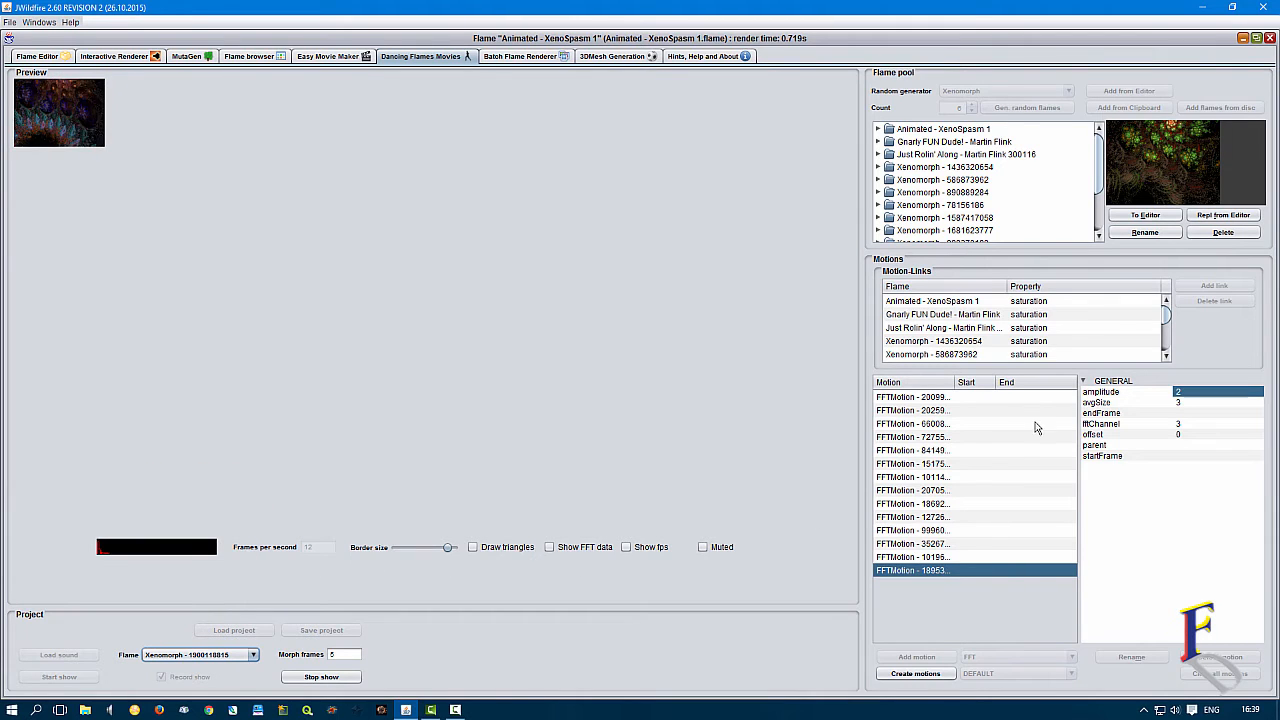
Set the last FFT motion's amplitude to 5 and, after that, to 3 while the show runs.
click(1187, 391)
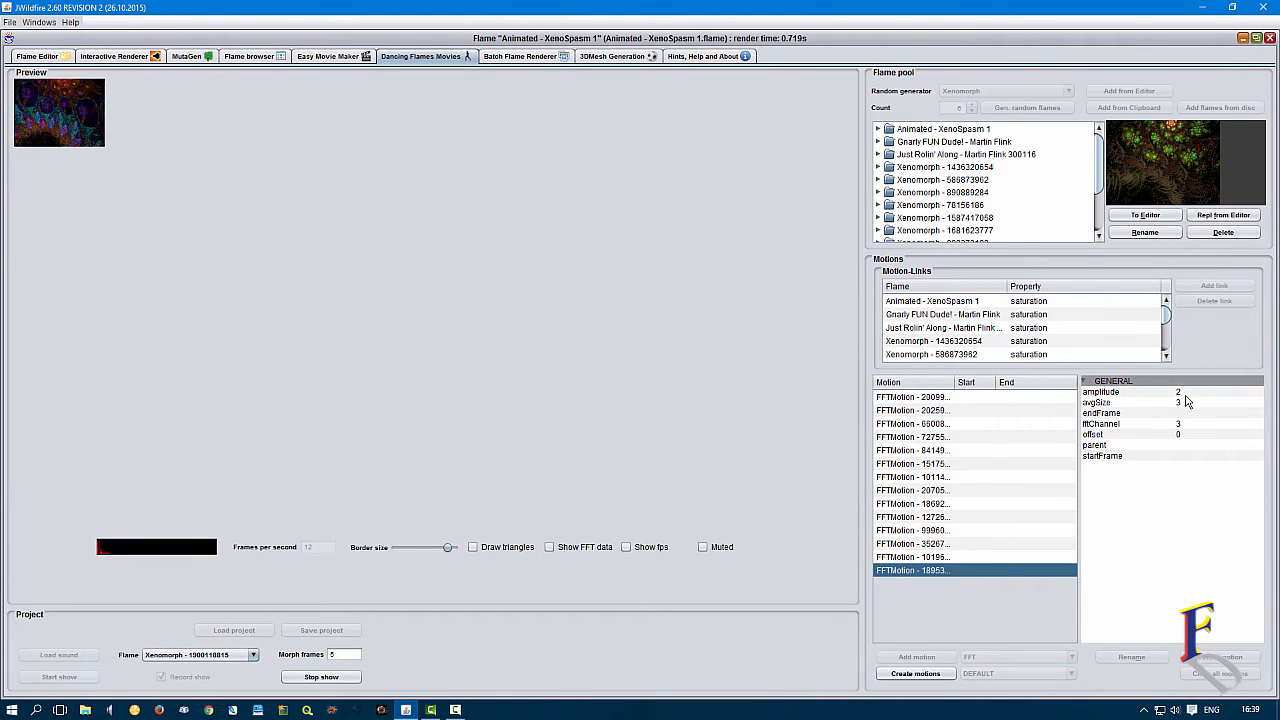
double_click(1180, 392)
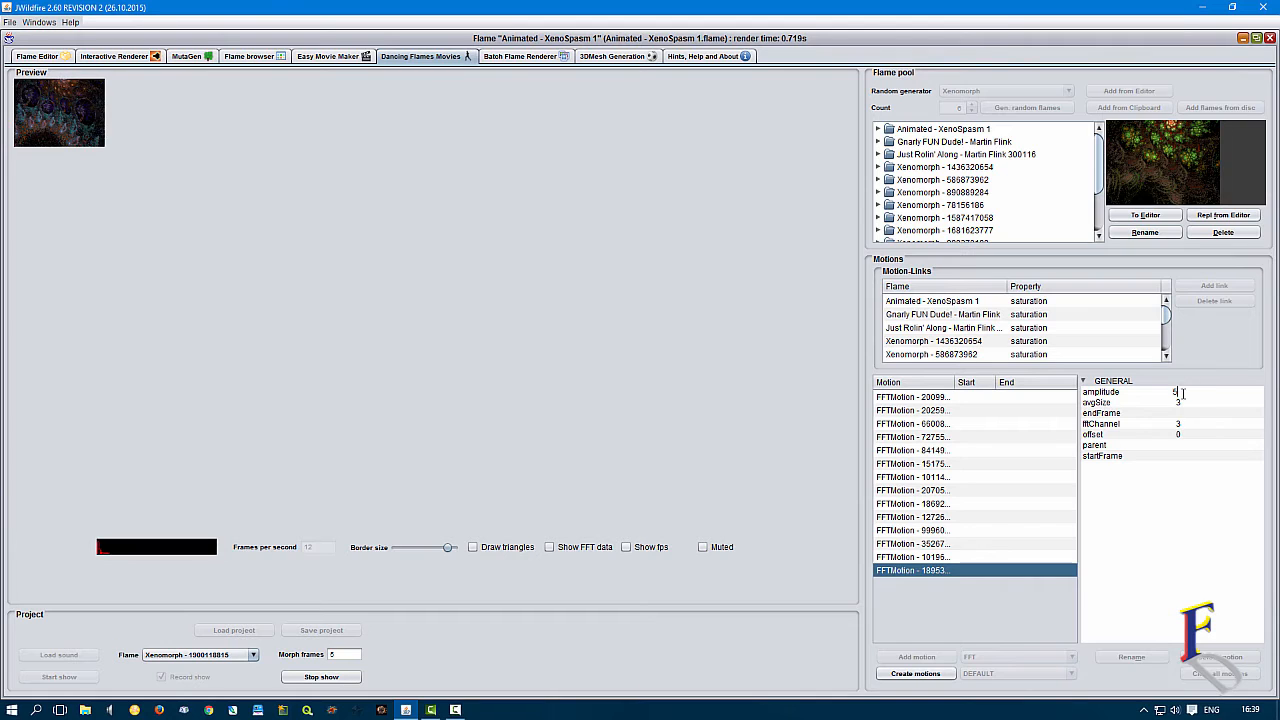
key(Return)
double_click(1187, 392)
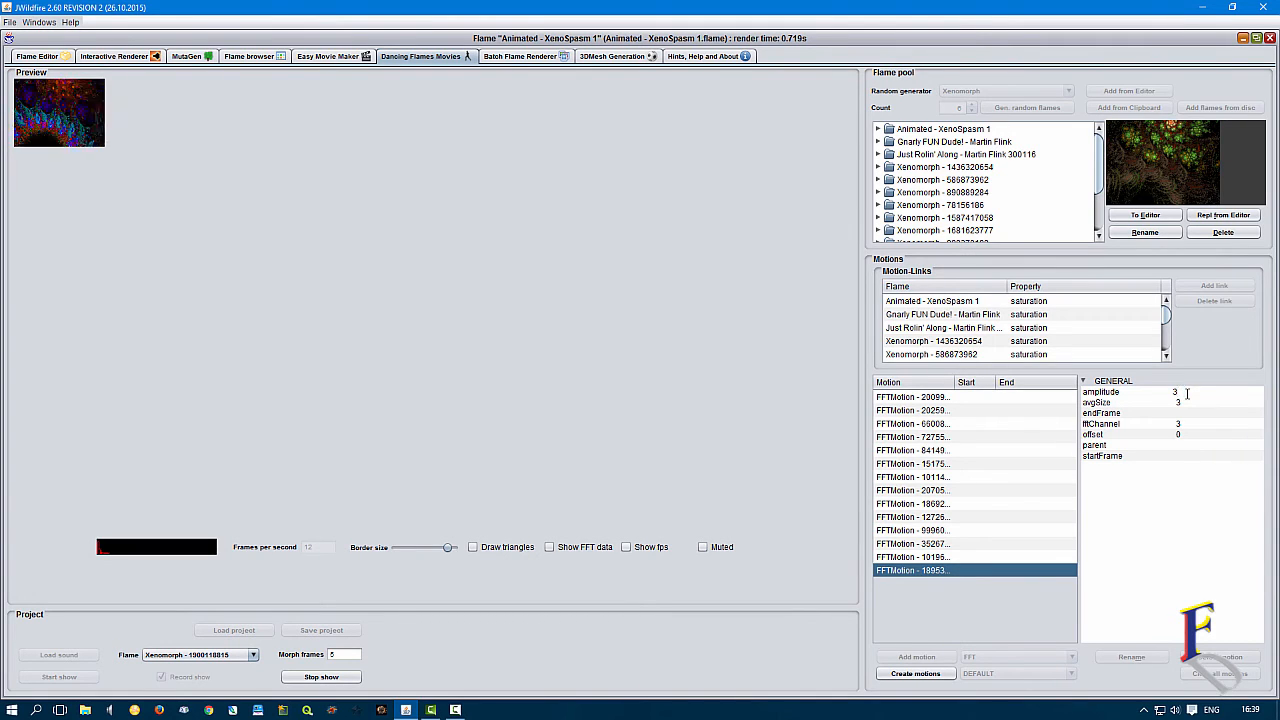
key(Return)
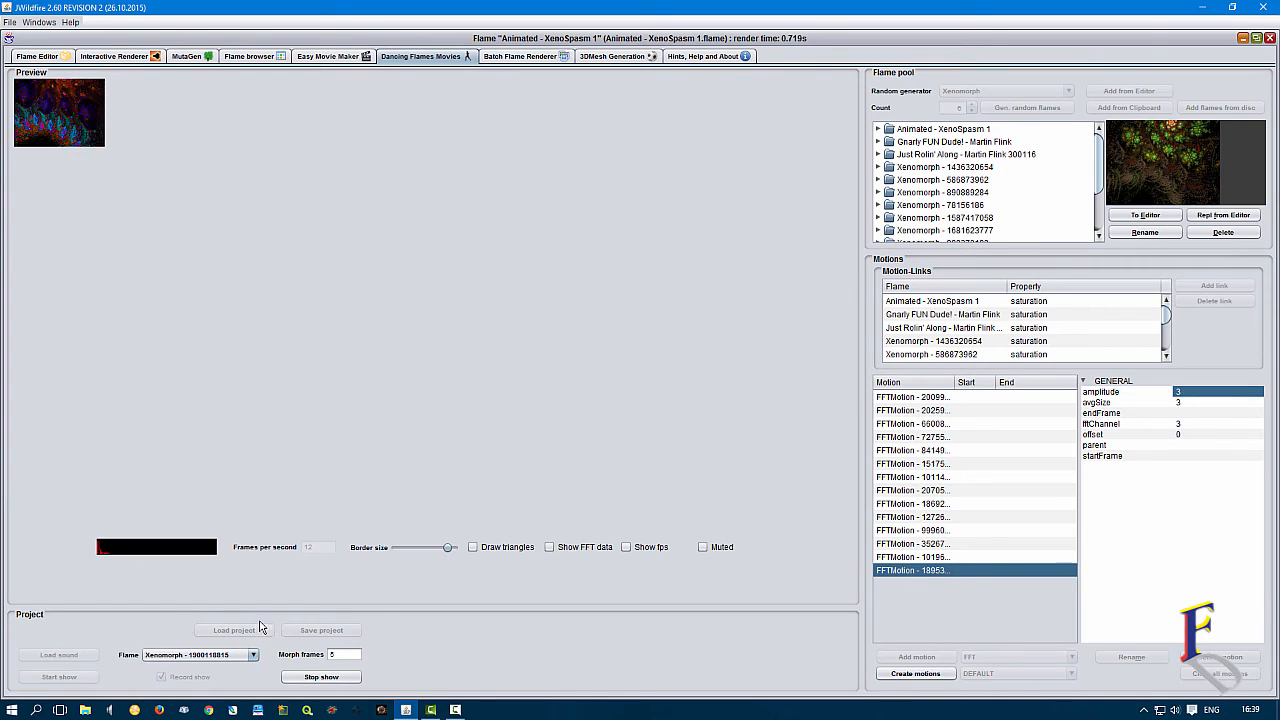
click(200, 658)
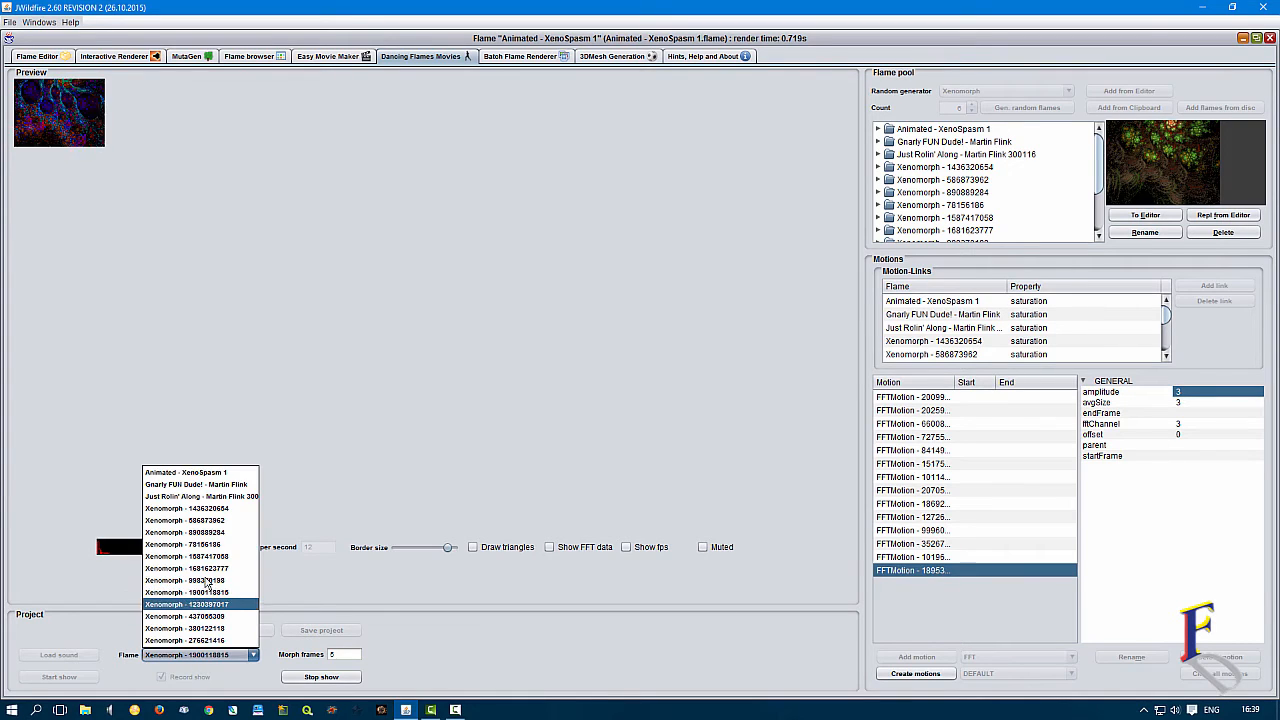
click(190, 544)
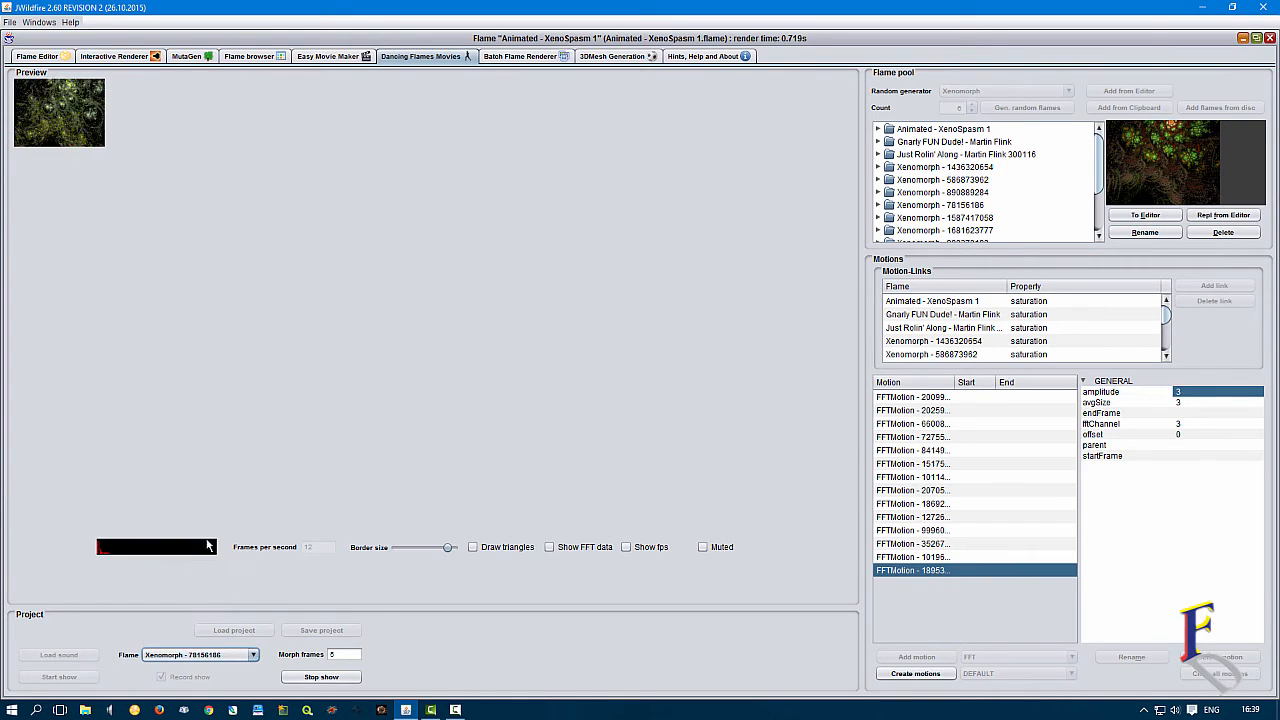
click(185, 657)
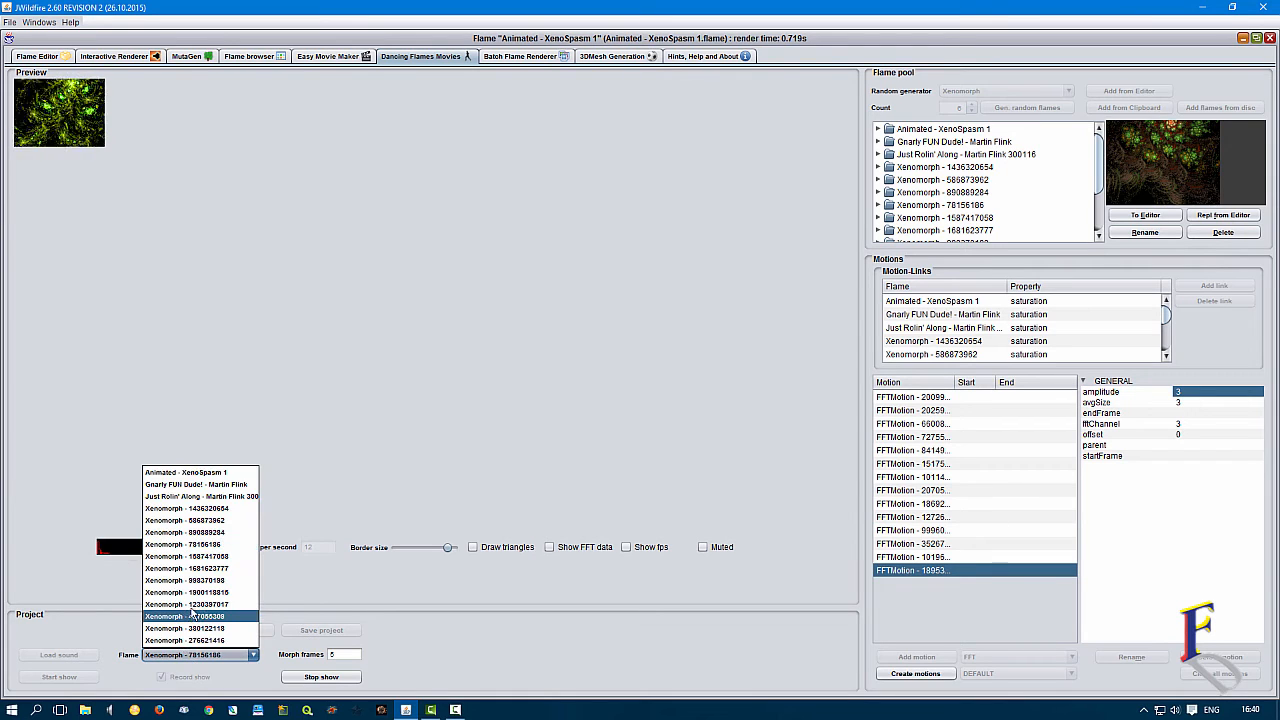
click(193, 603)
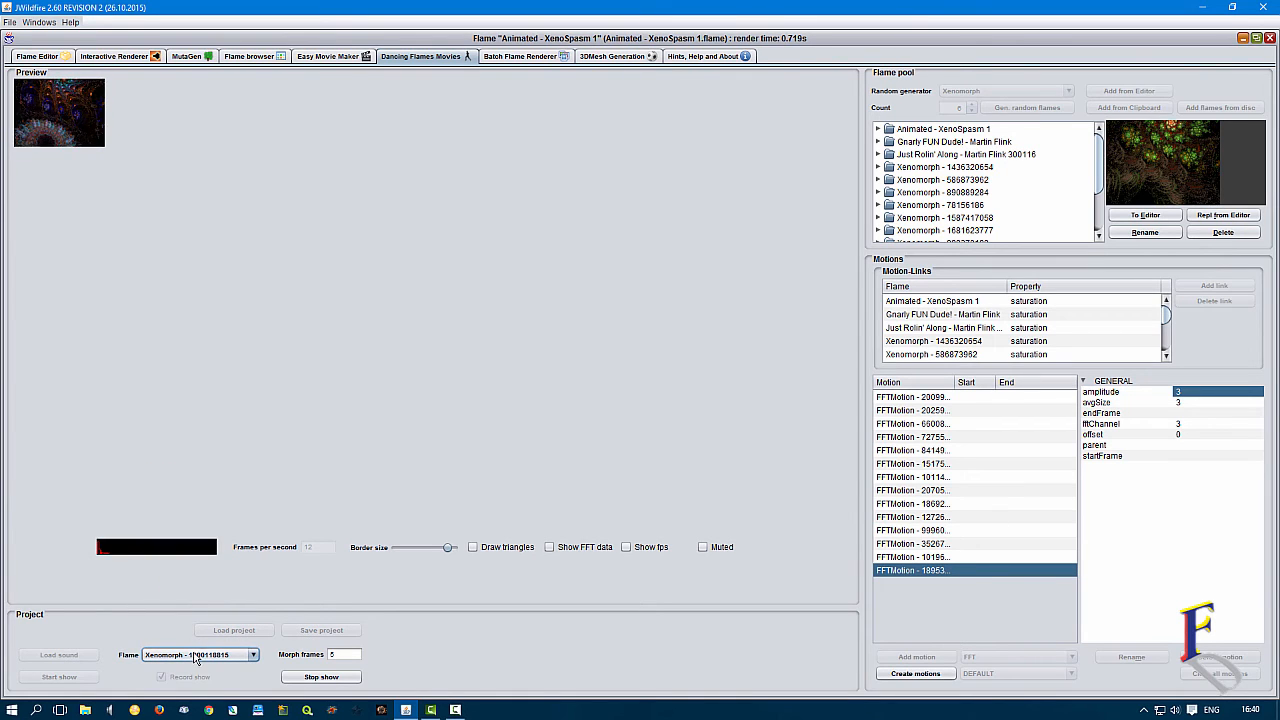
Morph the recorded show to Xenomorph - 437055309 and Xenomorph - 380122118.
click(195, 657)
click(199, 625)
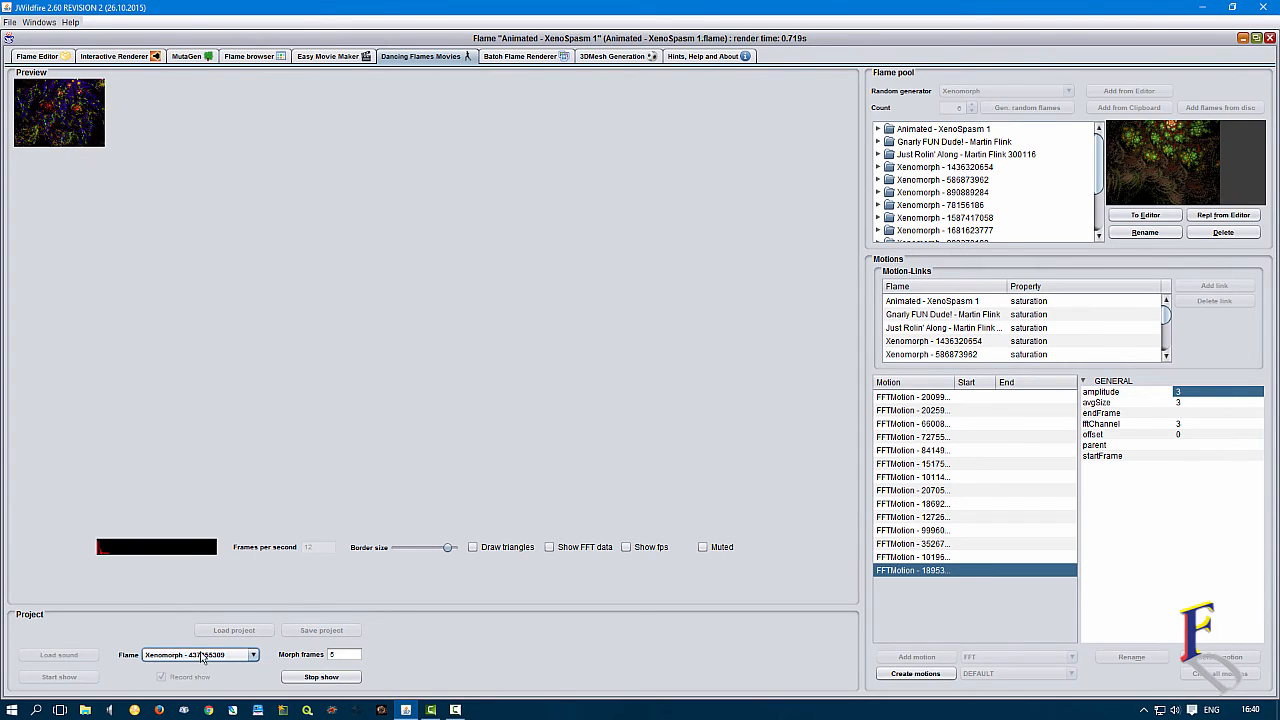
click(202, 655)
click(205, 632)
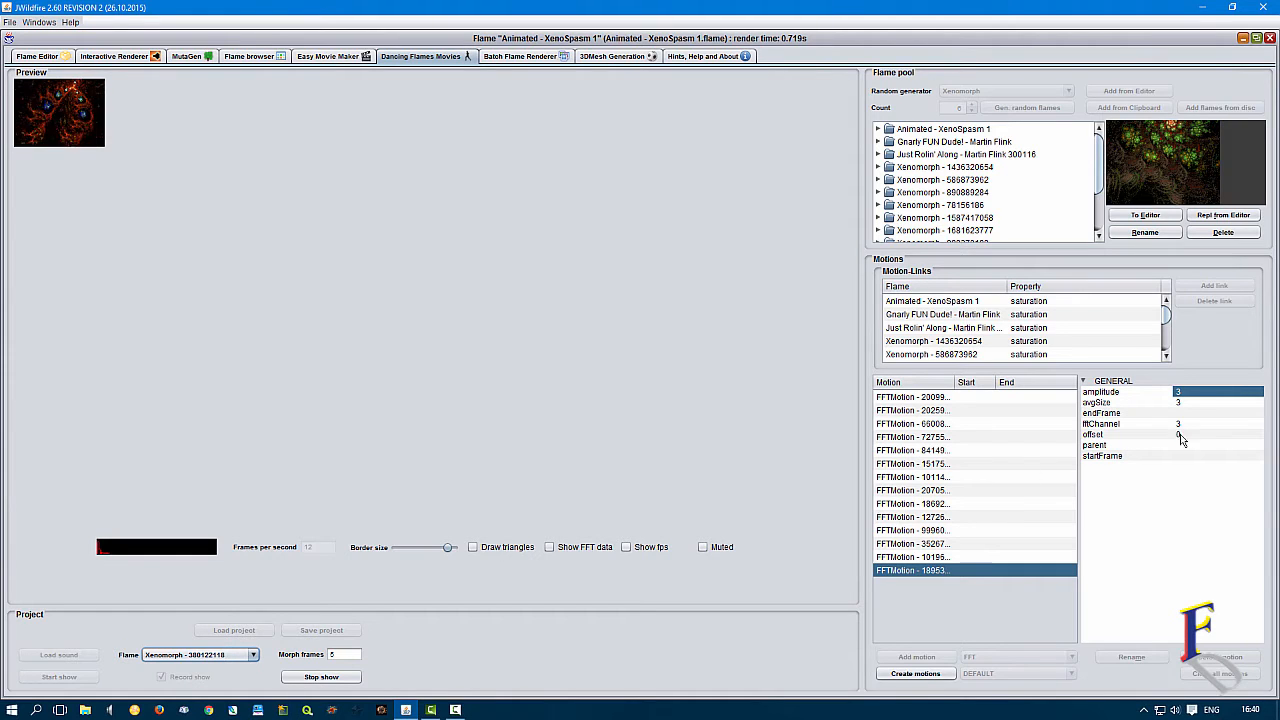
click(1219, 392)
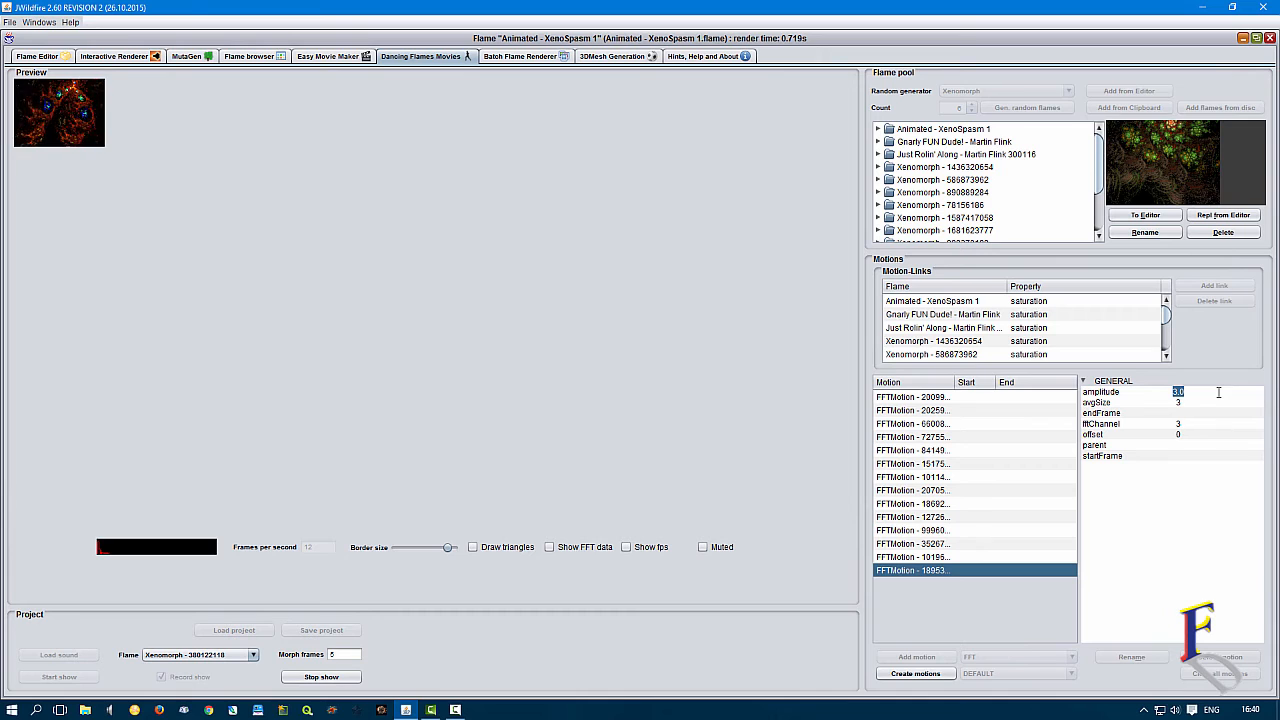
text(1)
key(Return)
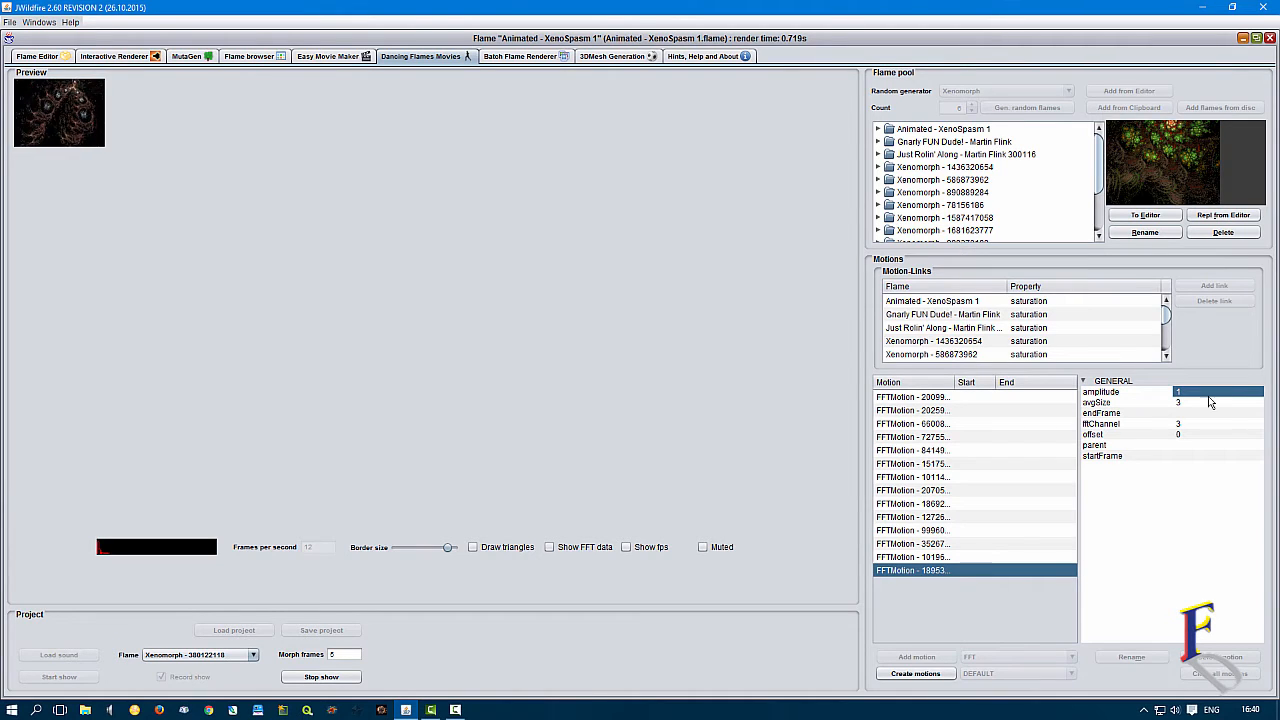
click(194, 657)
click(195, 556)
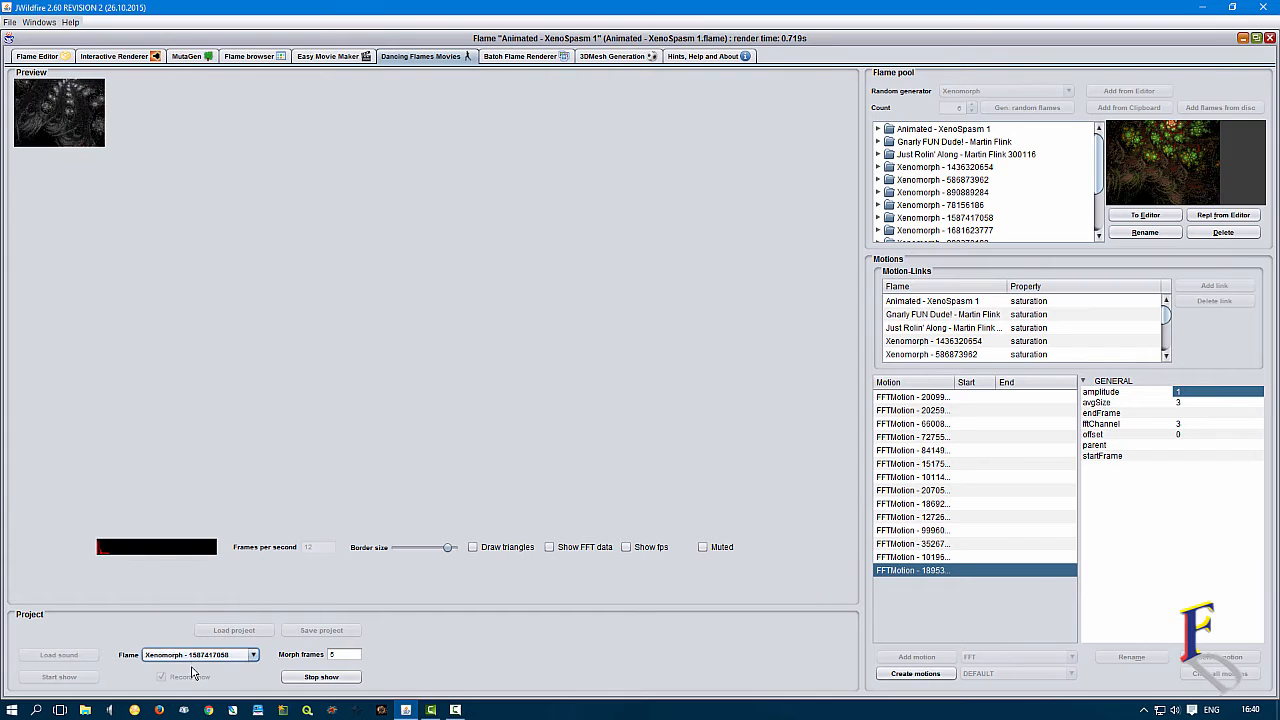
Raise the last FFT motion's amplitude to 3 and morph the show to Xenomorph - 586873962.
click(1192, 393)
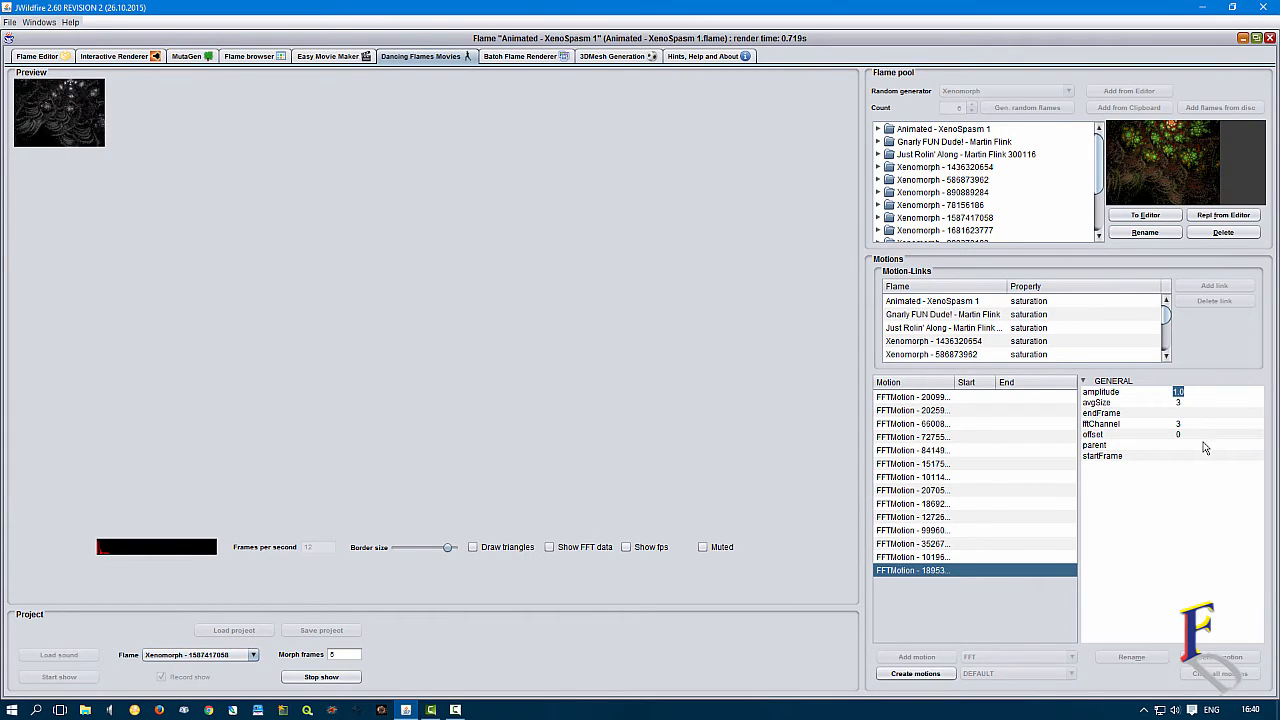
text(3)
key(Return)
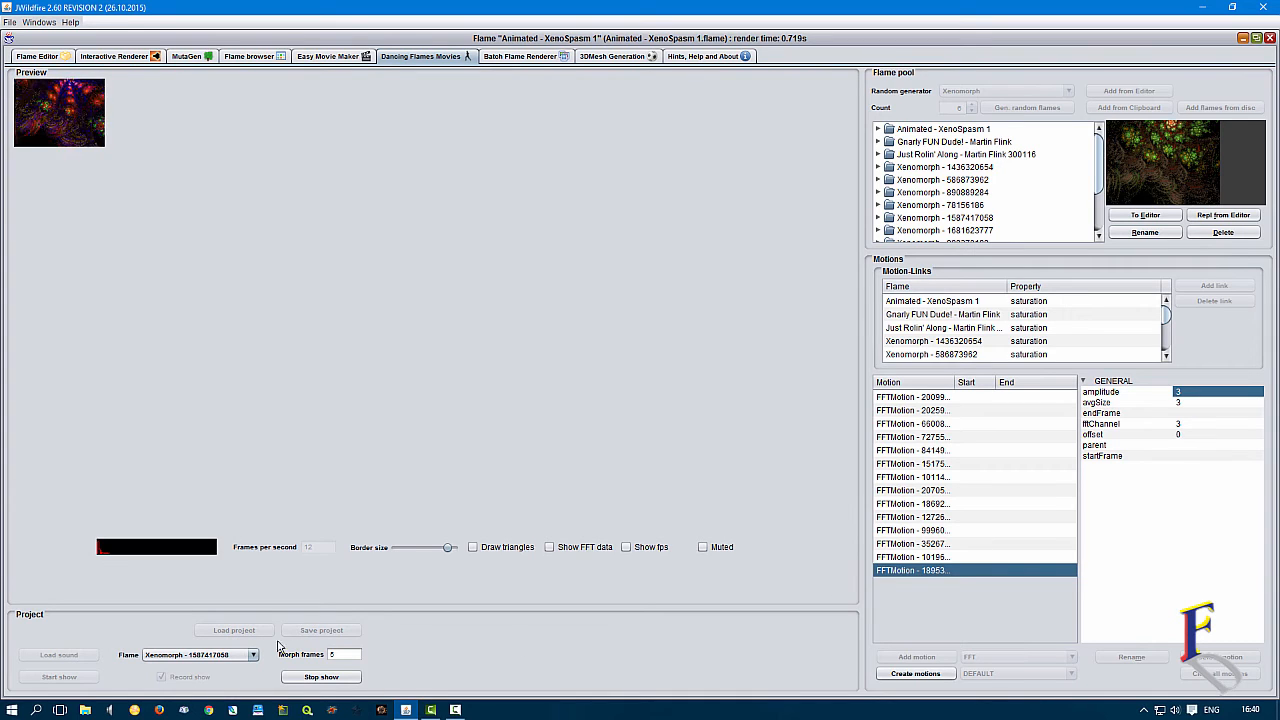
click(218, 655)
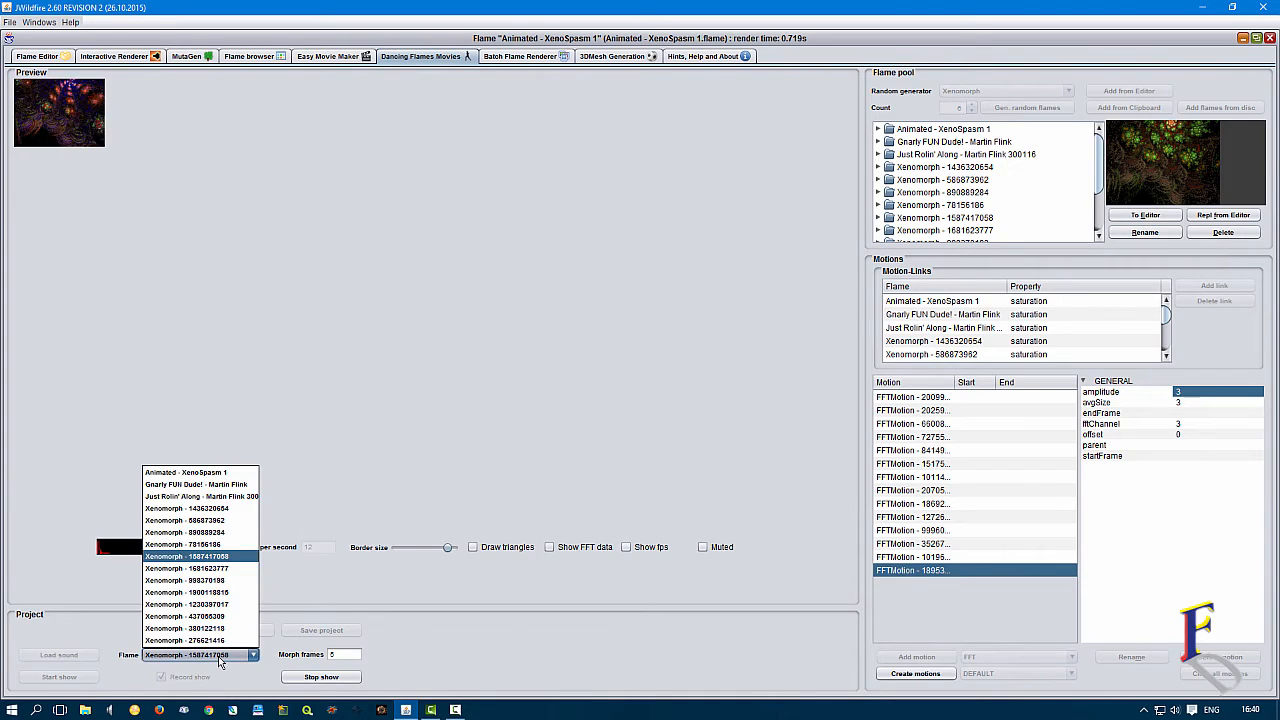
click(218, 521)
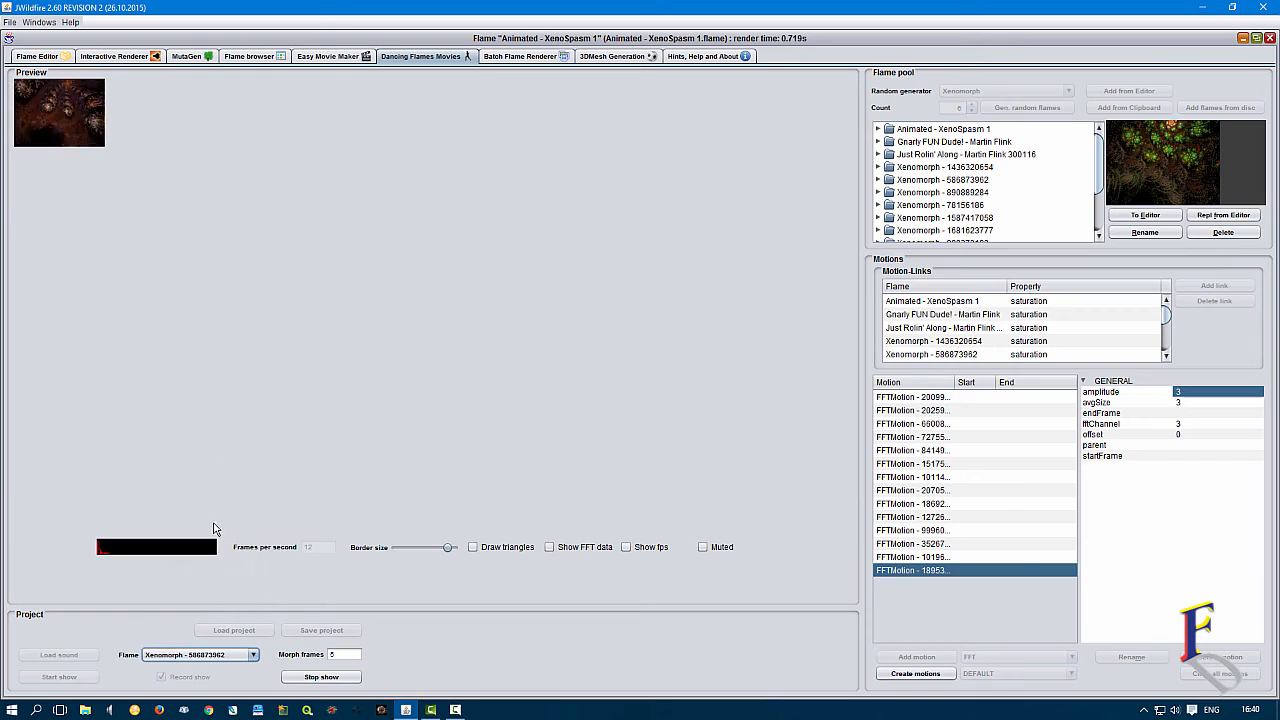
click(199, 655)
click(212, 584)
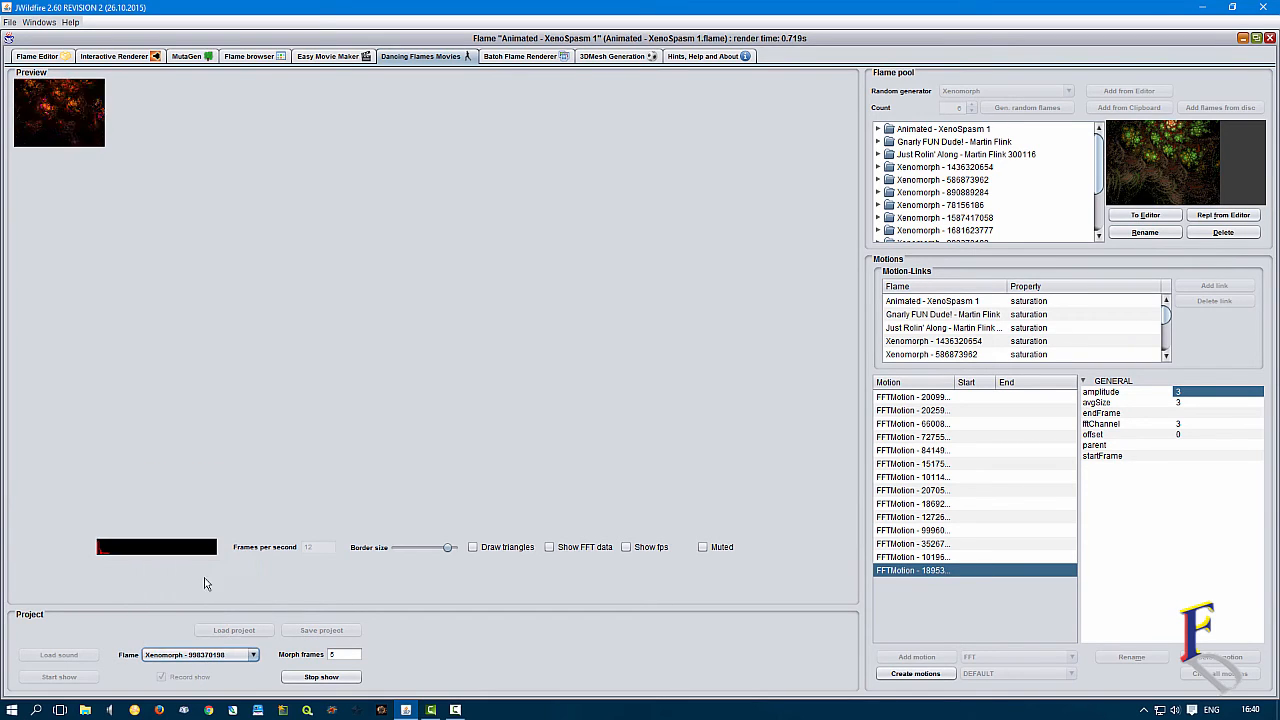
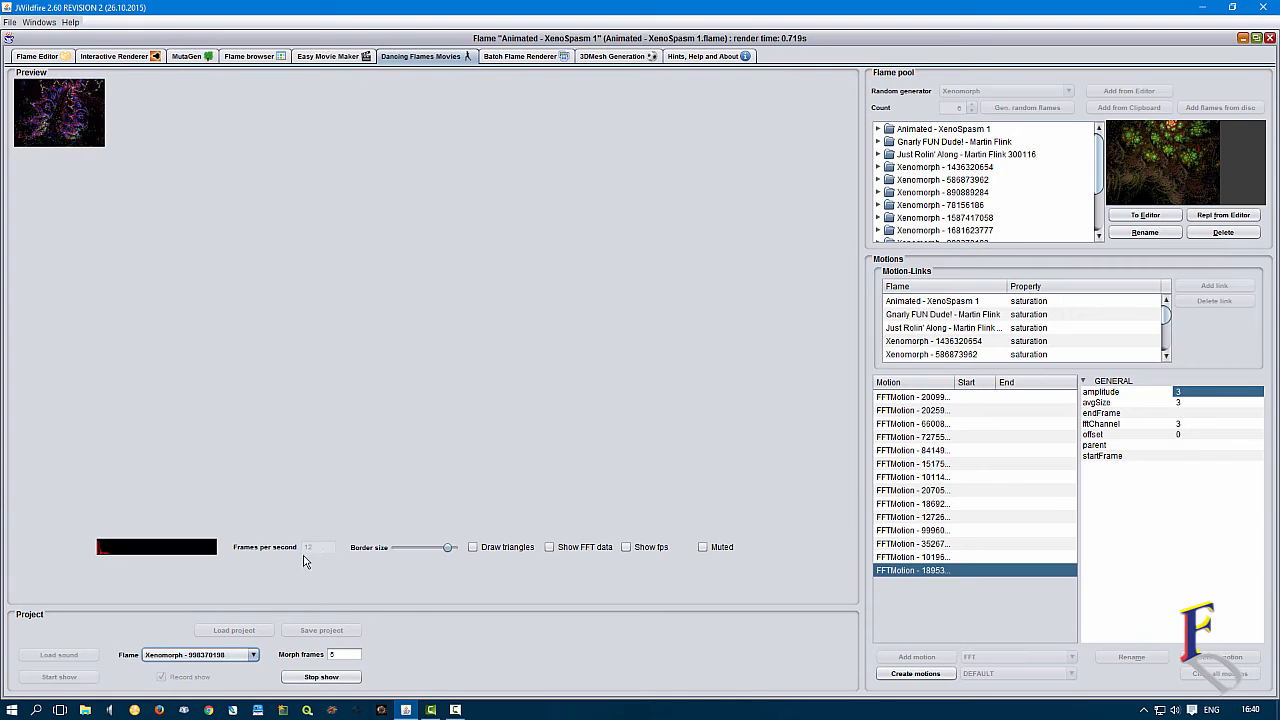
click(215, 658)
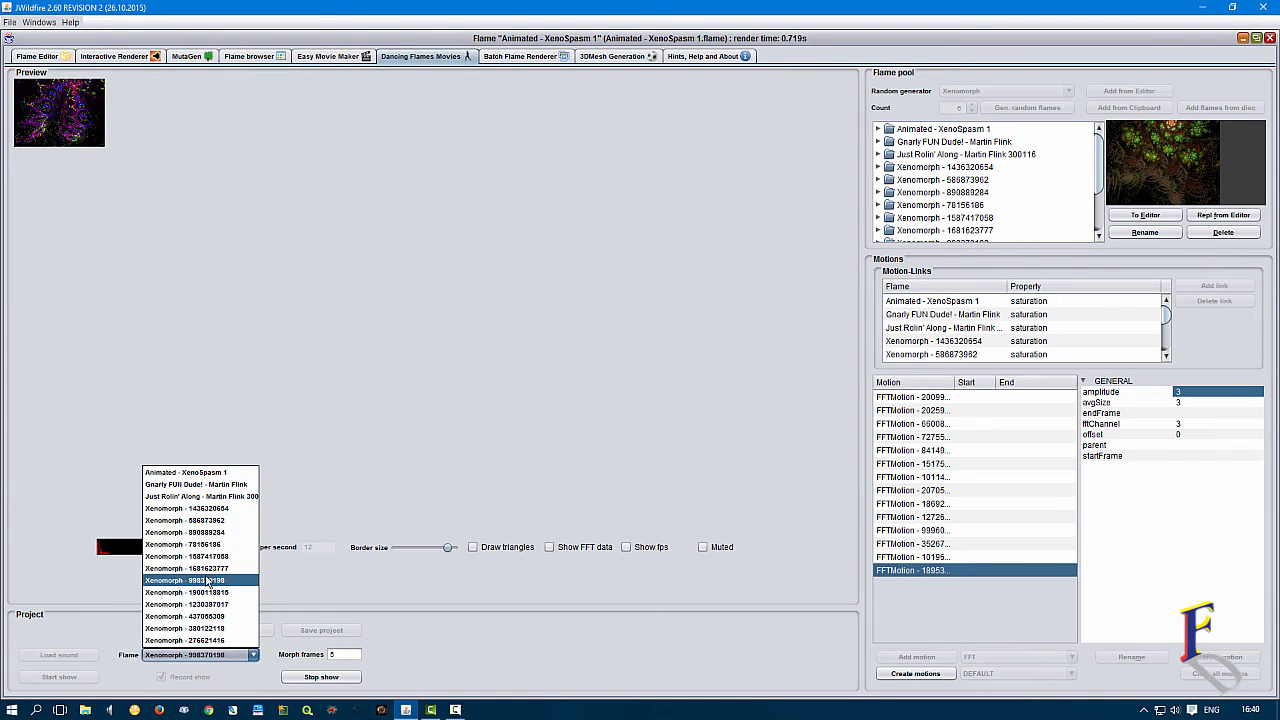
click(211, 550)
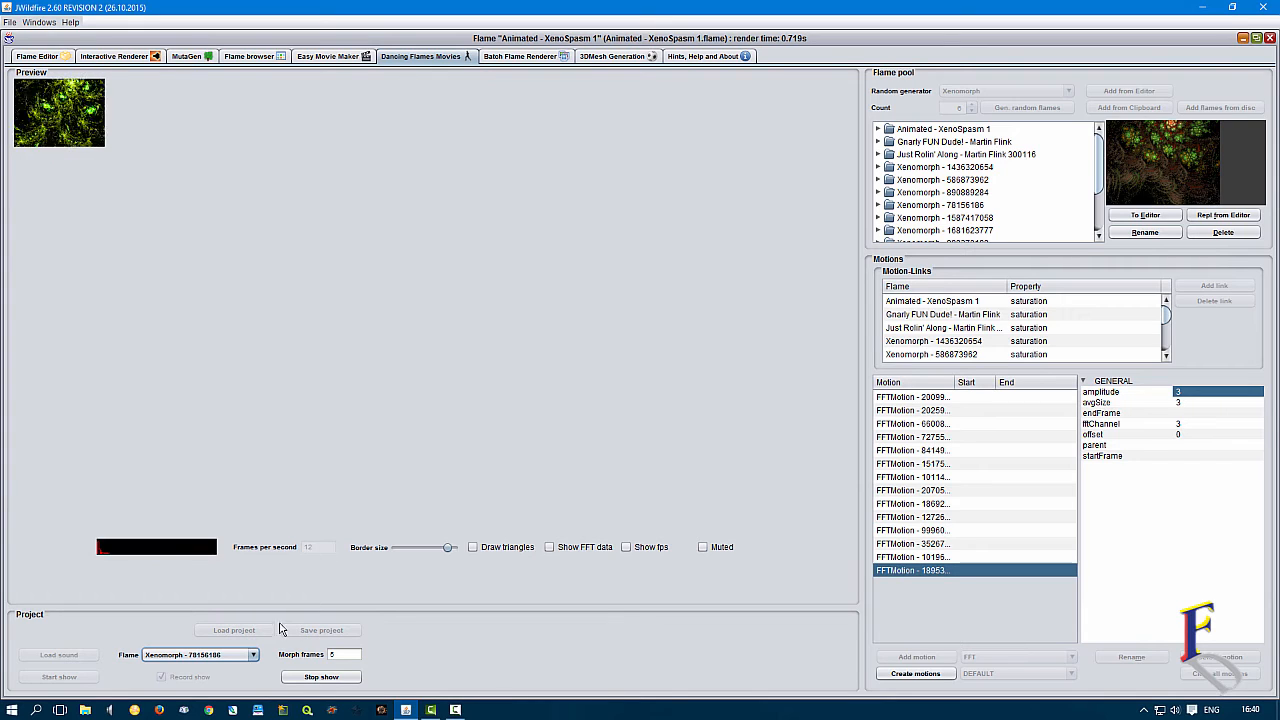
click(201, 655)
click(258, 560)
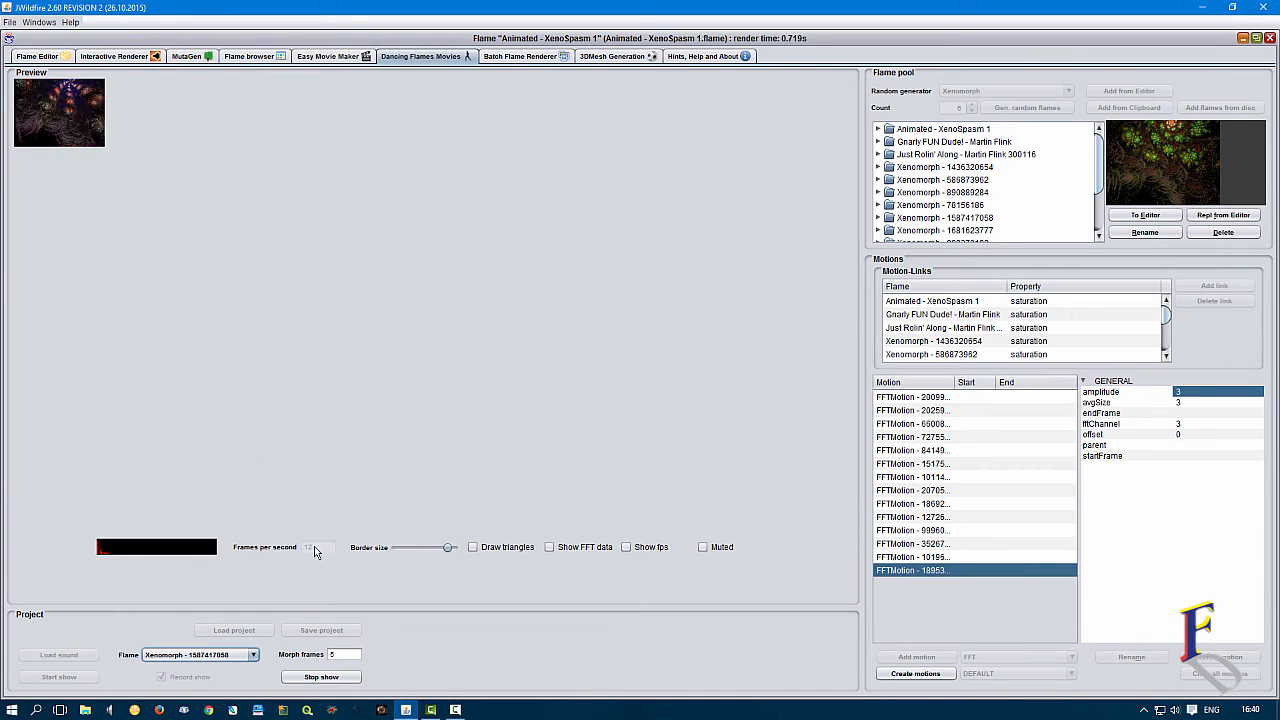
click(208, 660)
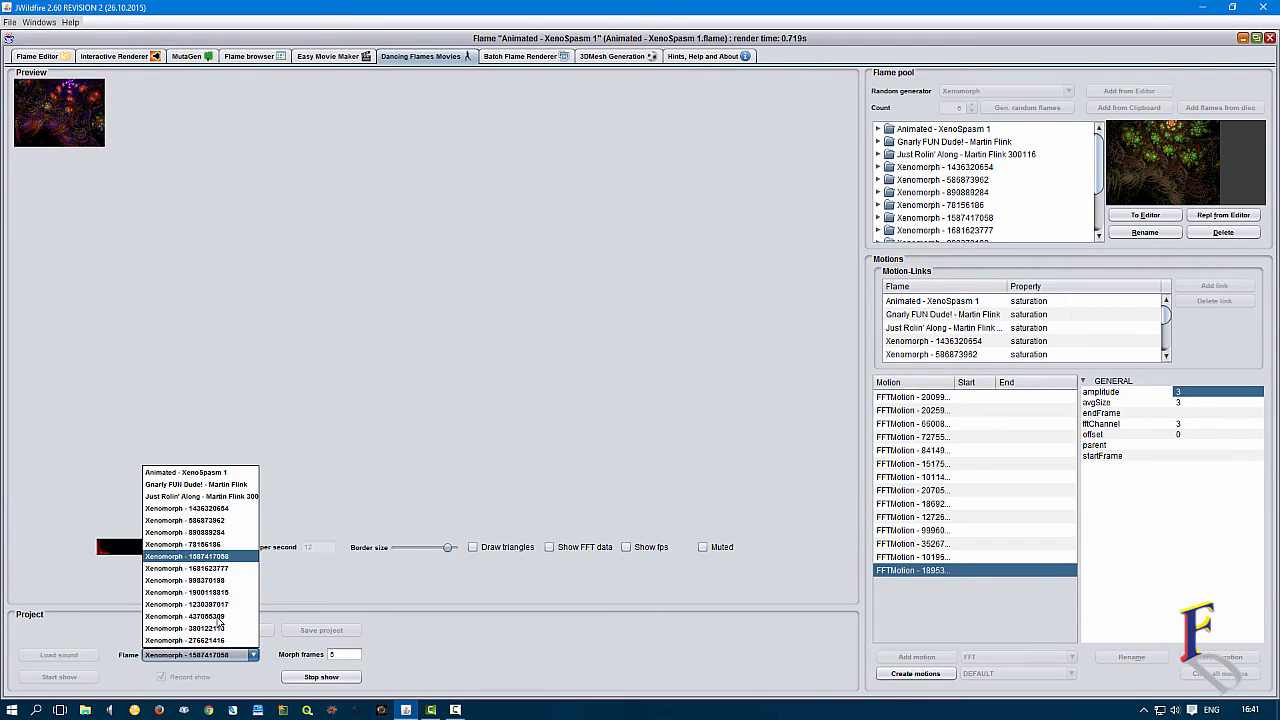
click(222, 512)
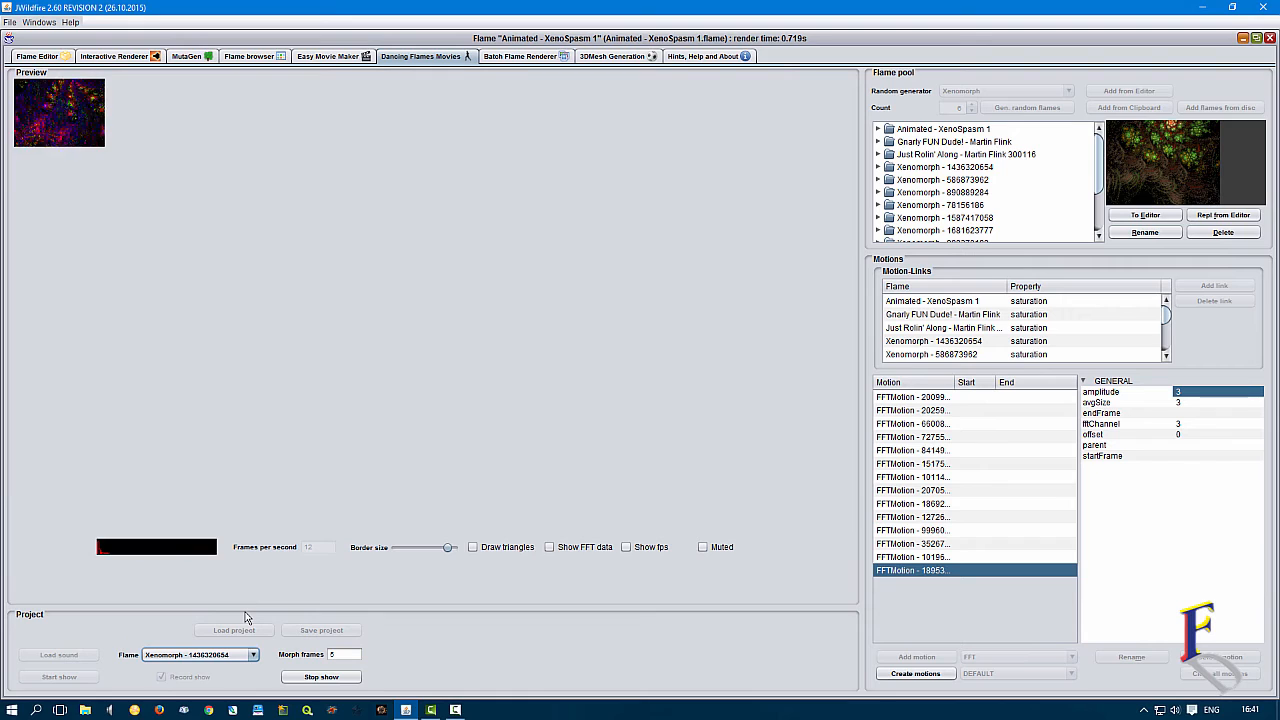
click(187, 656)
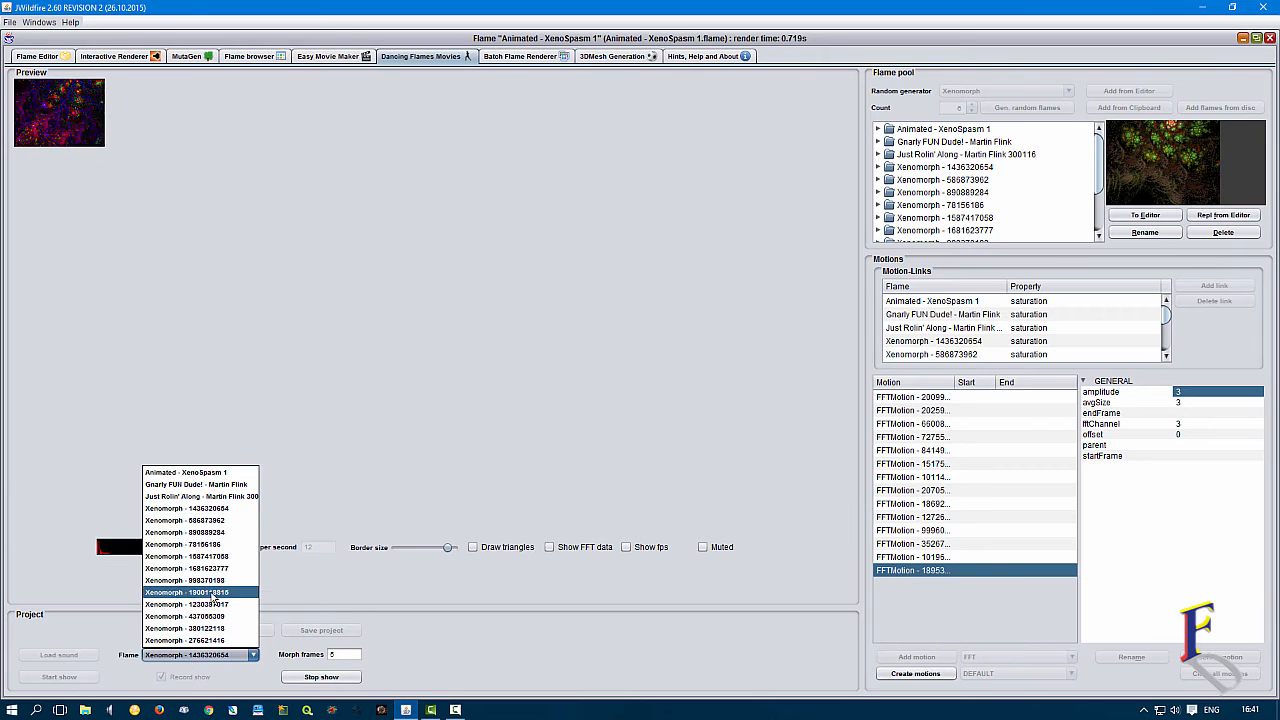
click(213, 593)
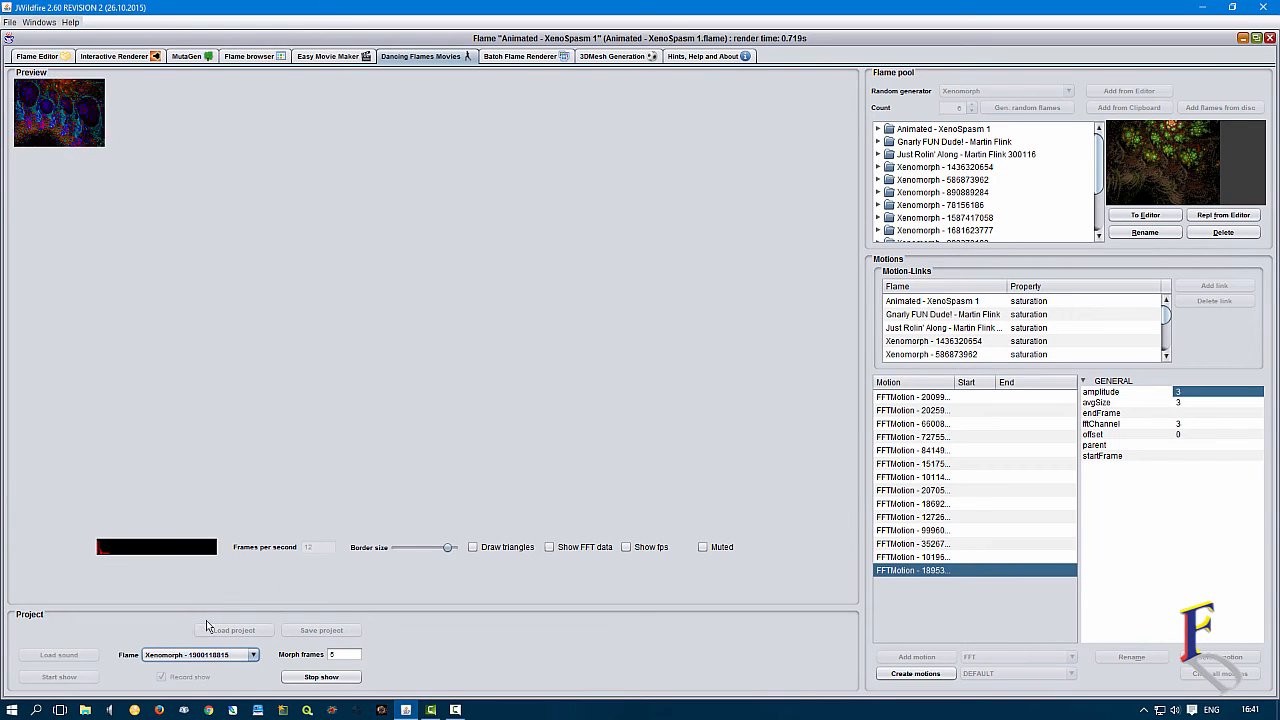
click(200, 656)
click(203, 475)
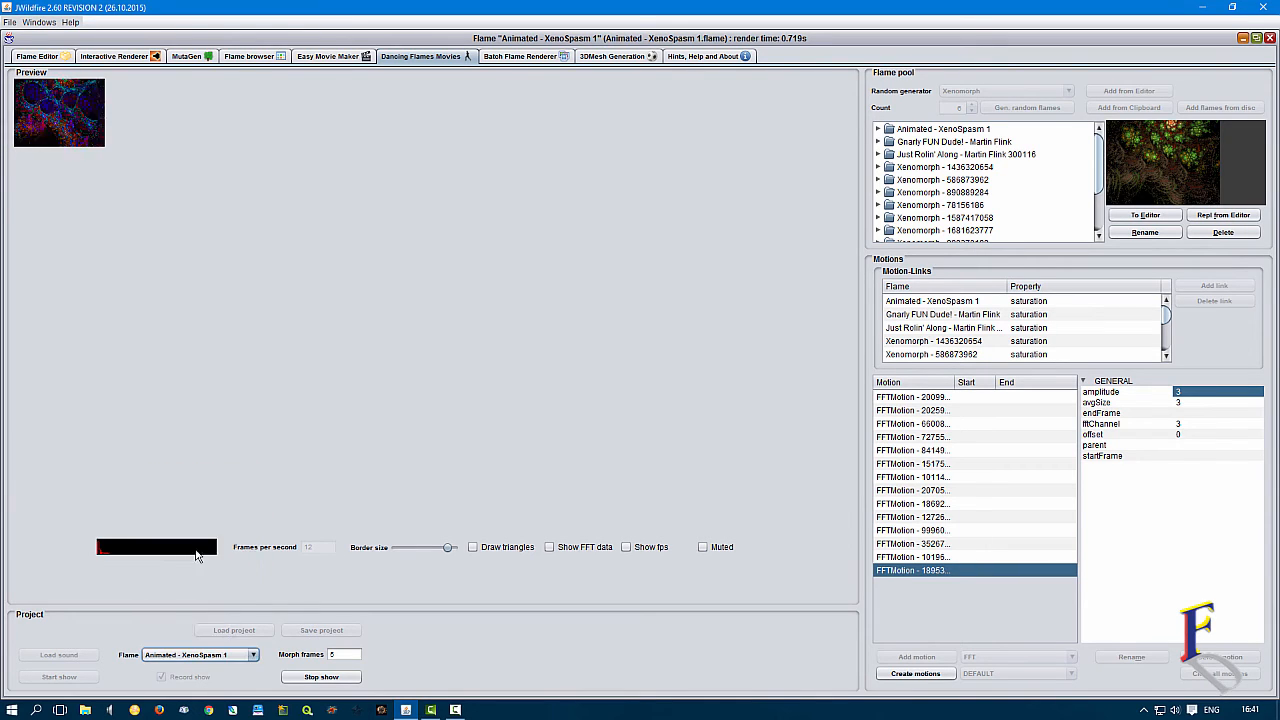
click(201, 656)
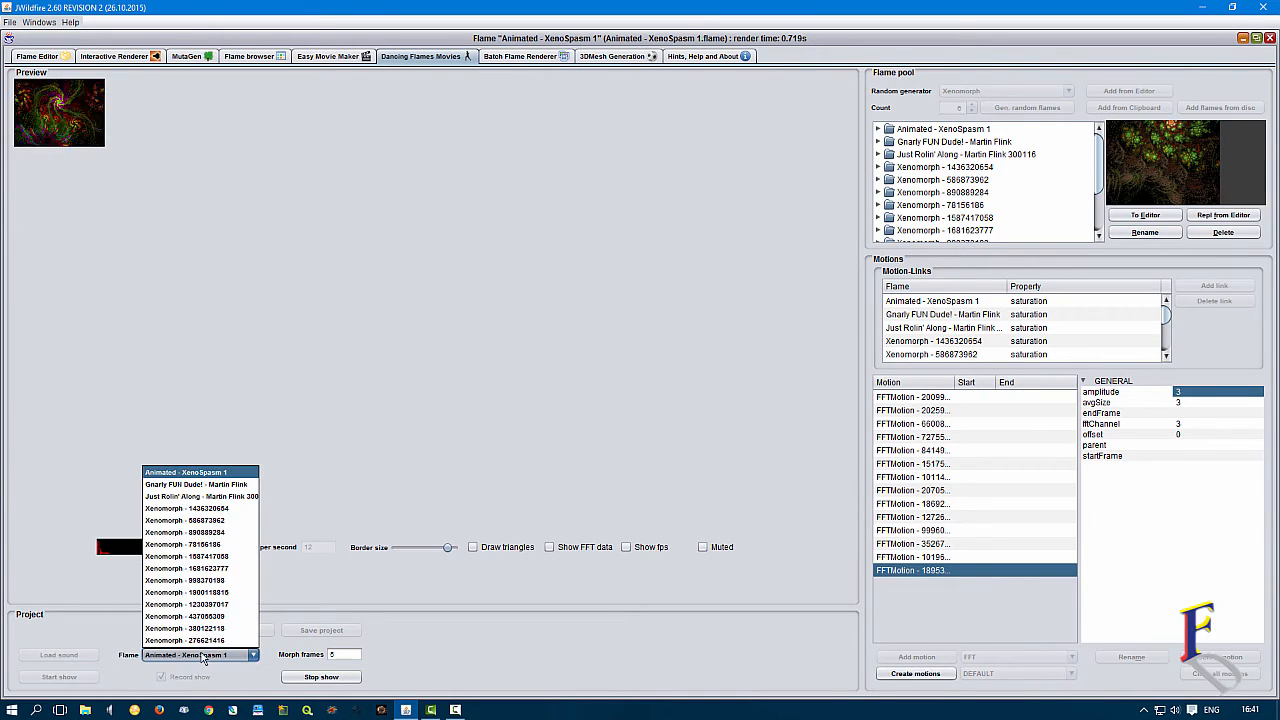
click(214, 578)
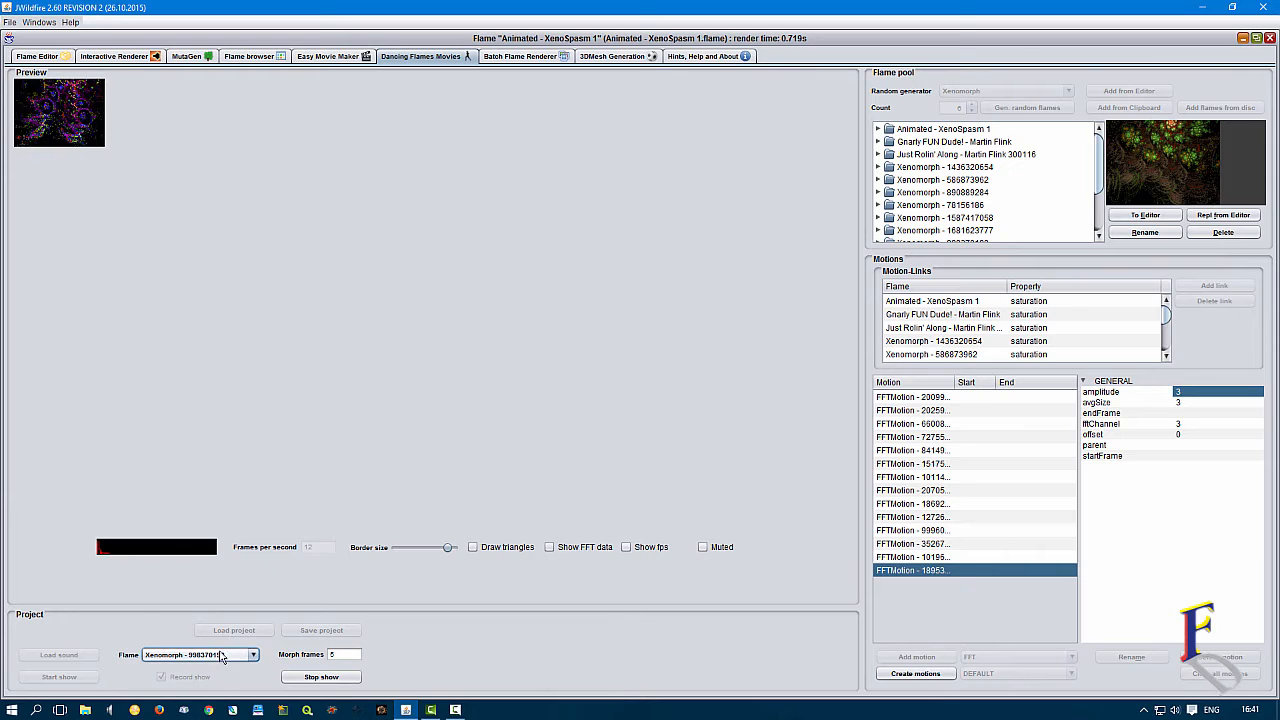
click(218, 655)
click(201, 532)
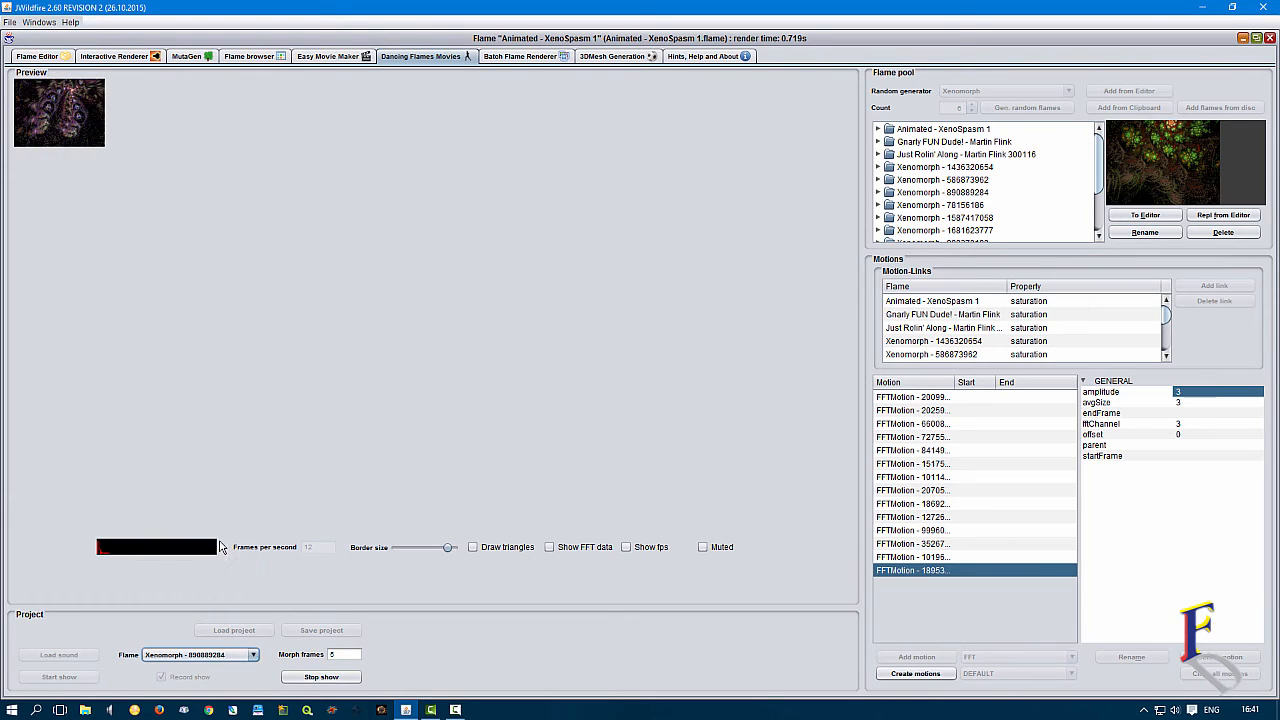
click(230, 656)
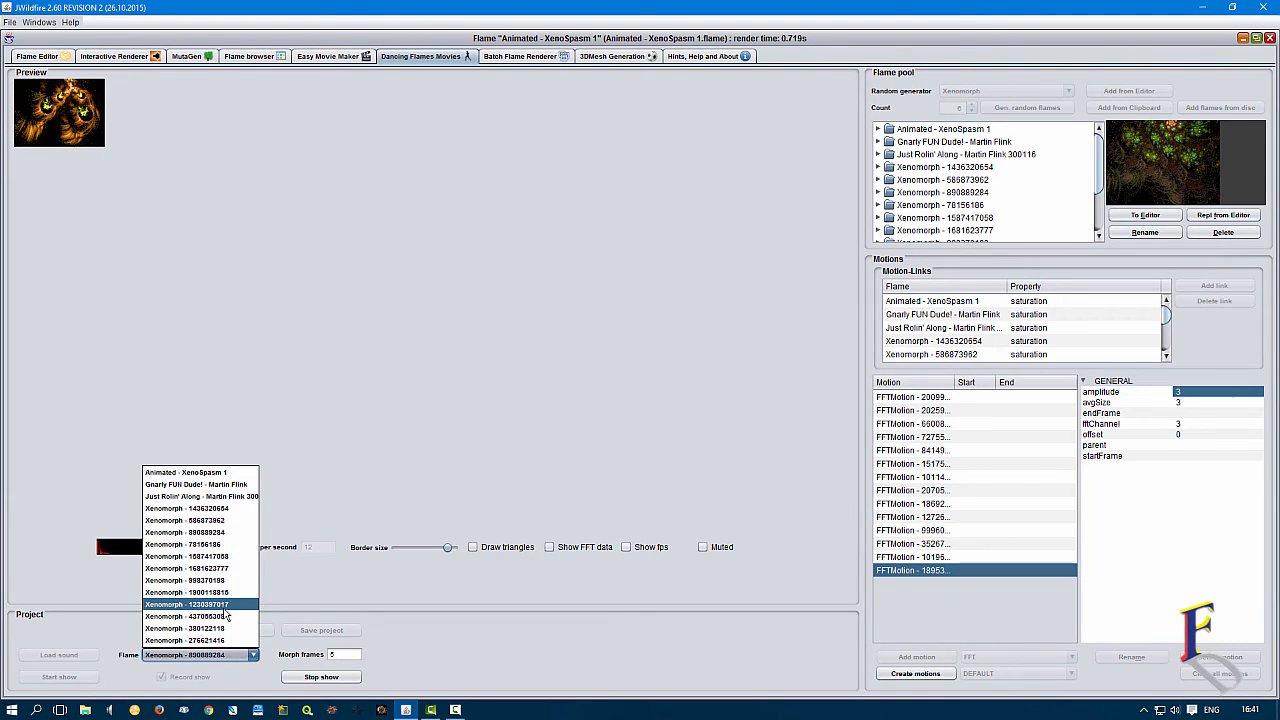
click(226, 605)
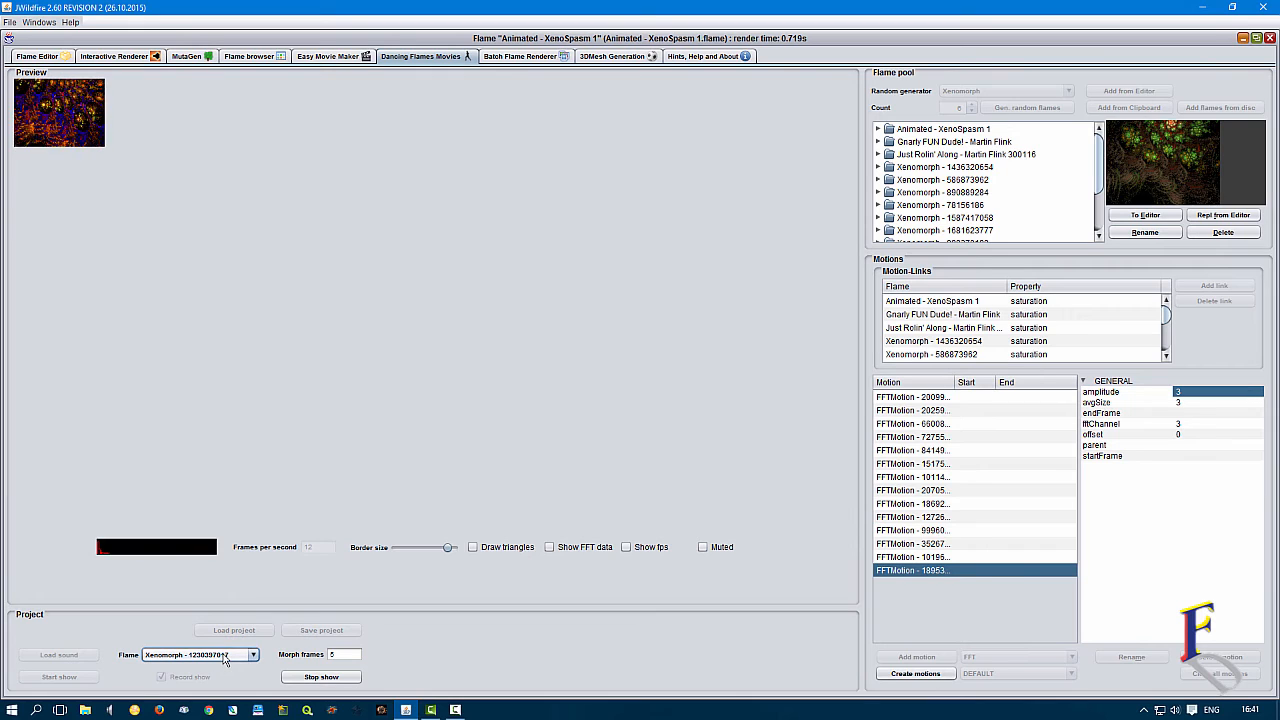
click(226, 656)
click(222, 629)
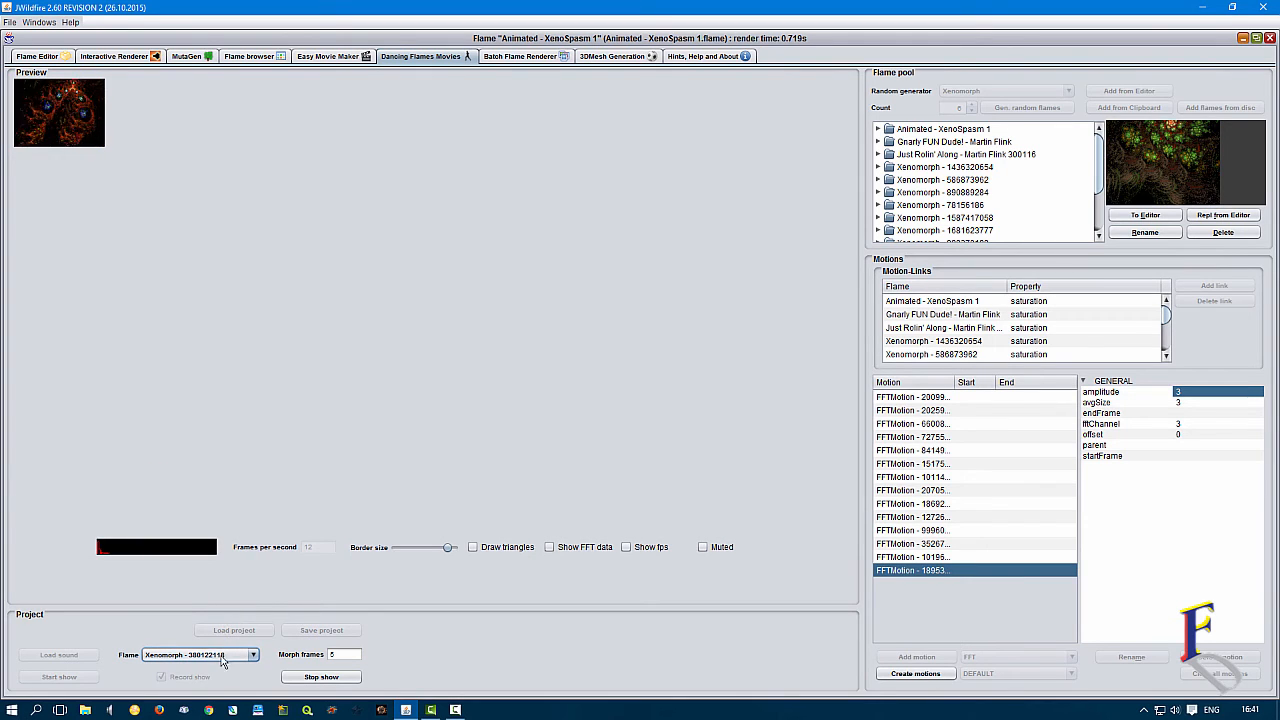
click(226, 656)
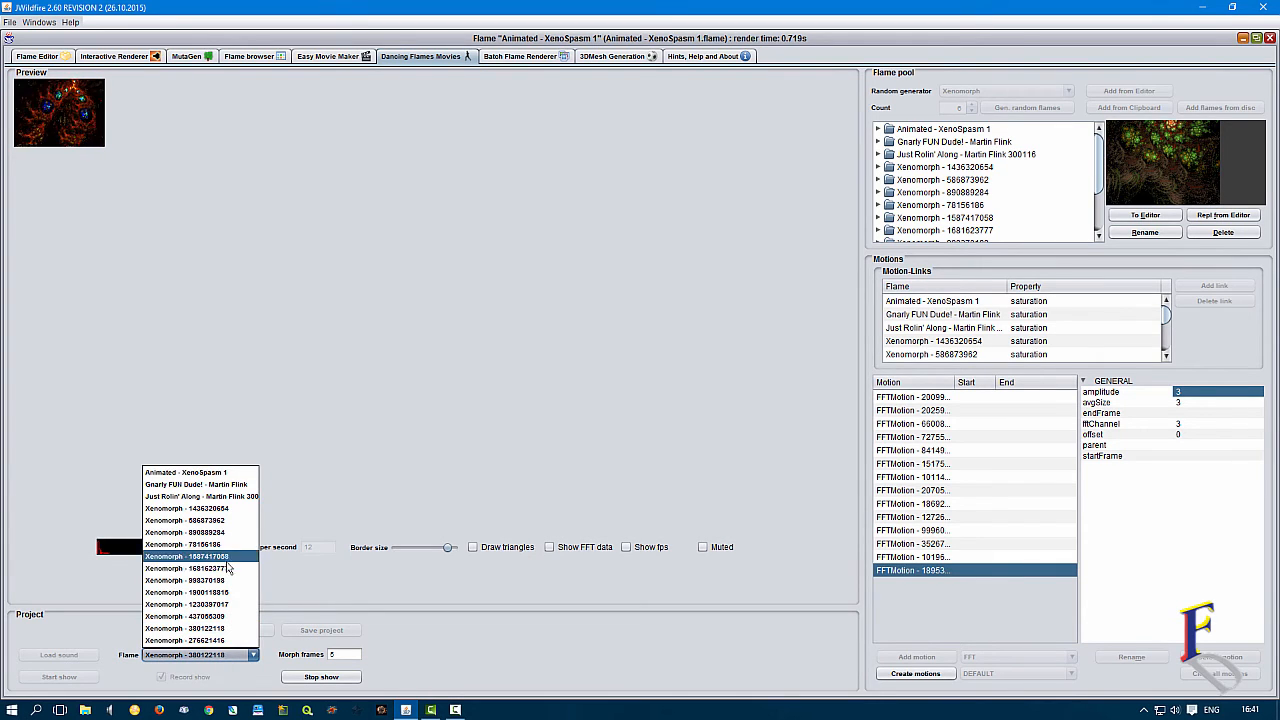
click(226, 557)
click(210, 654)
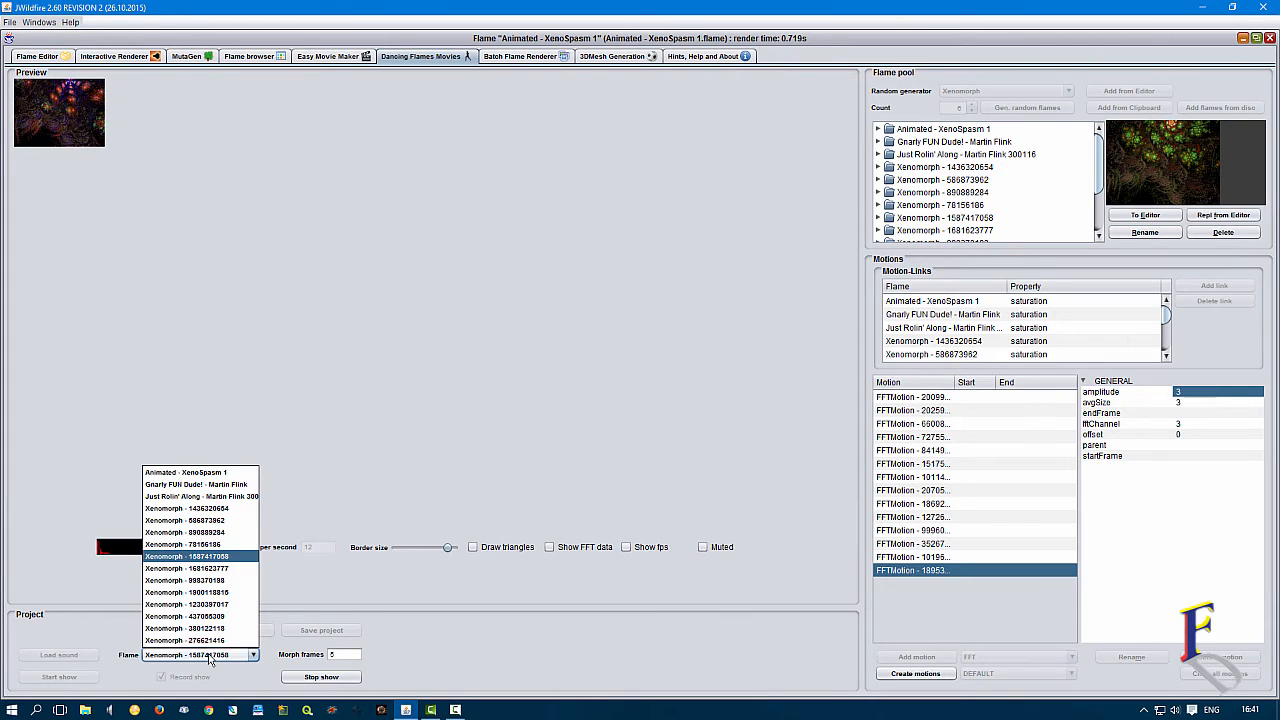
click(207, 514)
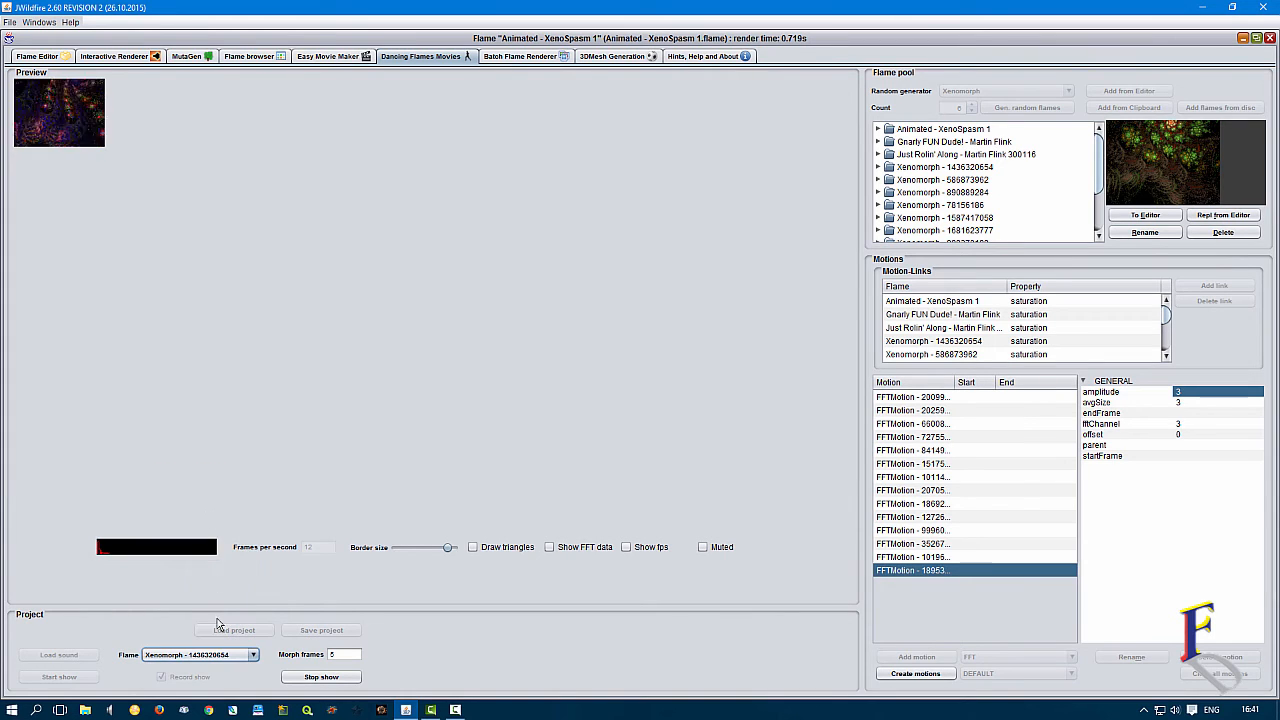
Morph the recorded show to the Just Rolin' Along flame and on to Animated - XenoSpasm 1.
click(221, 657)
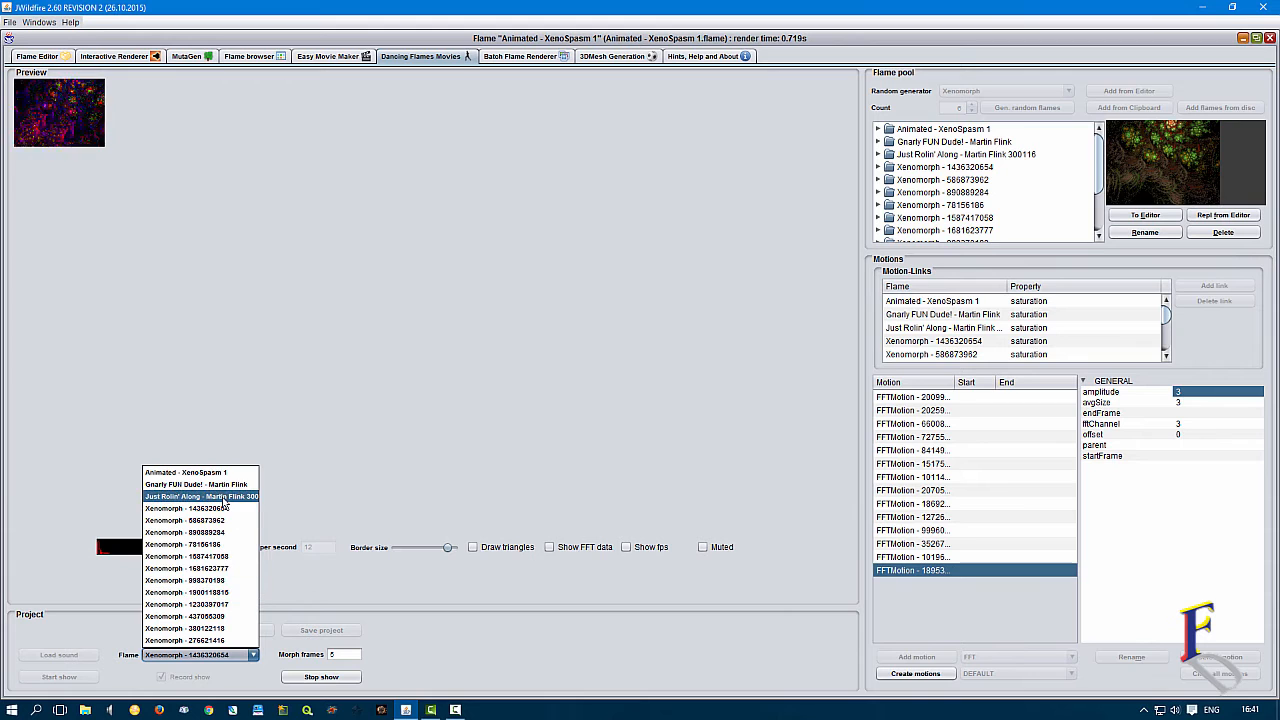
click(222, 497)
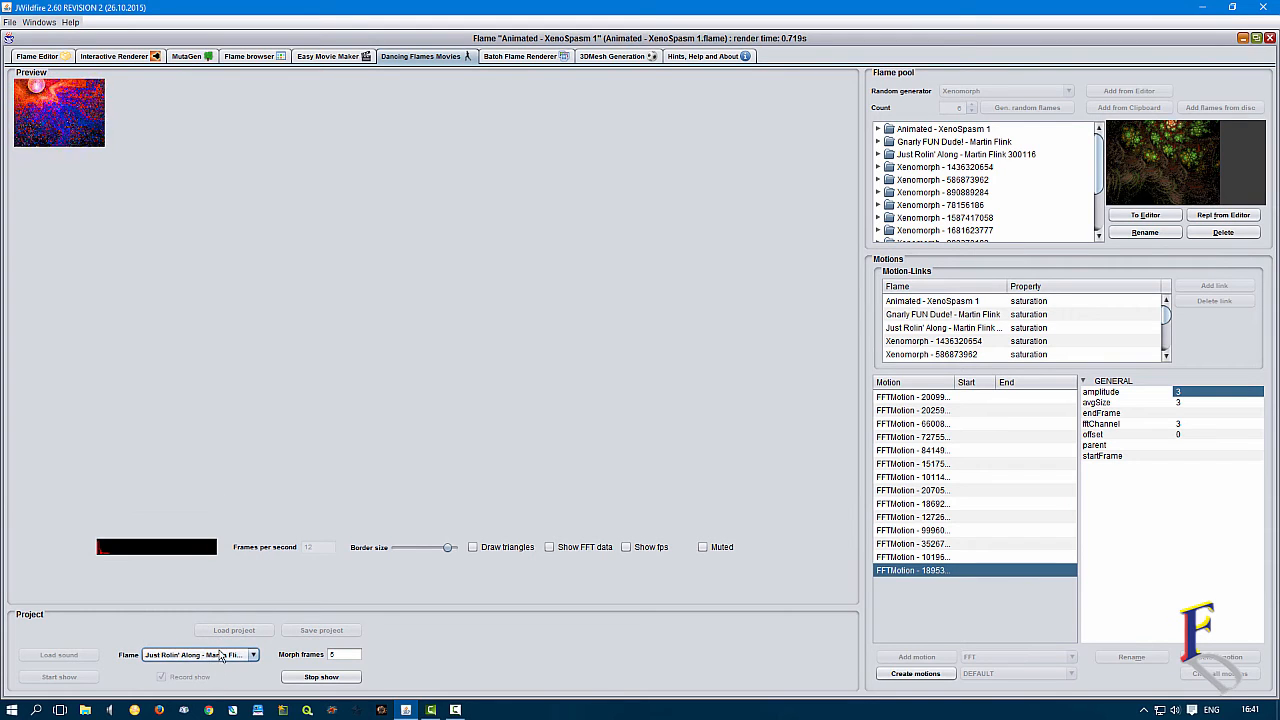
click(221, 656)
click(231, 497)
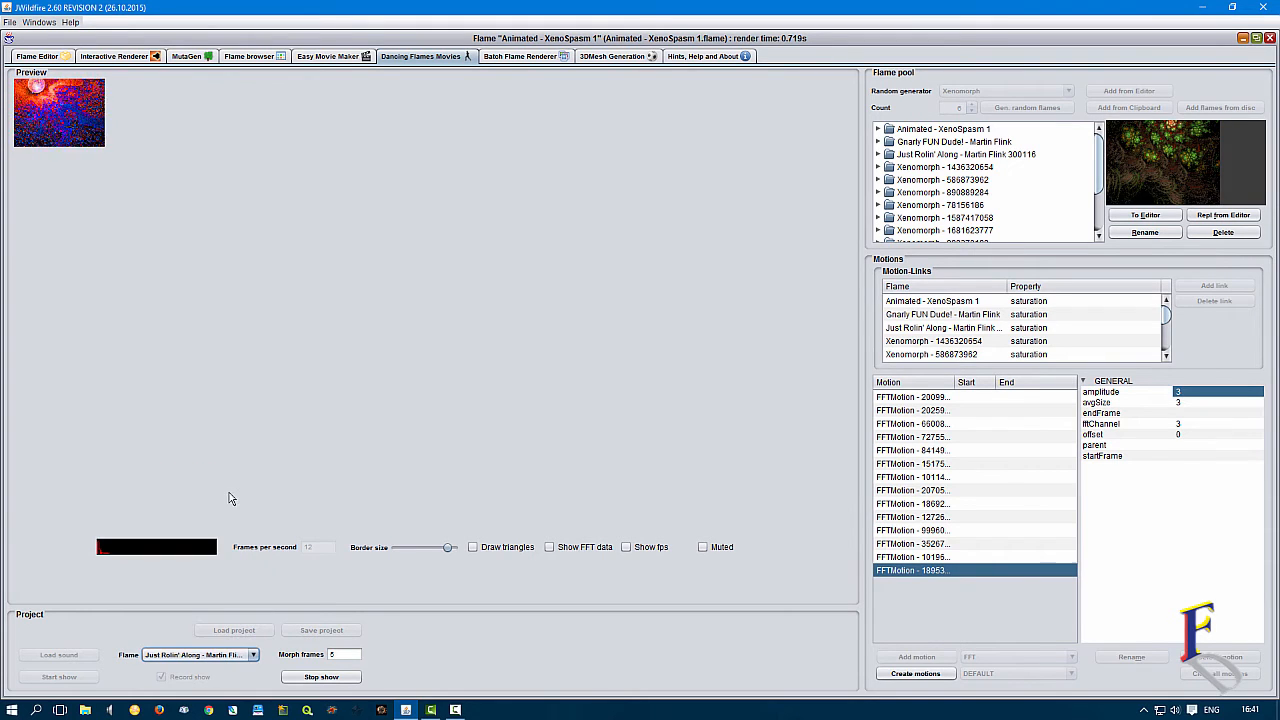
click(221, 656)
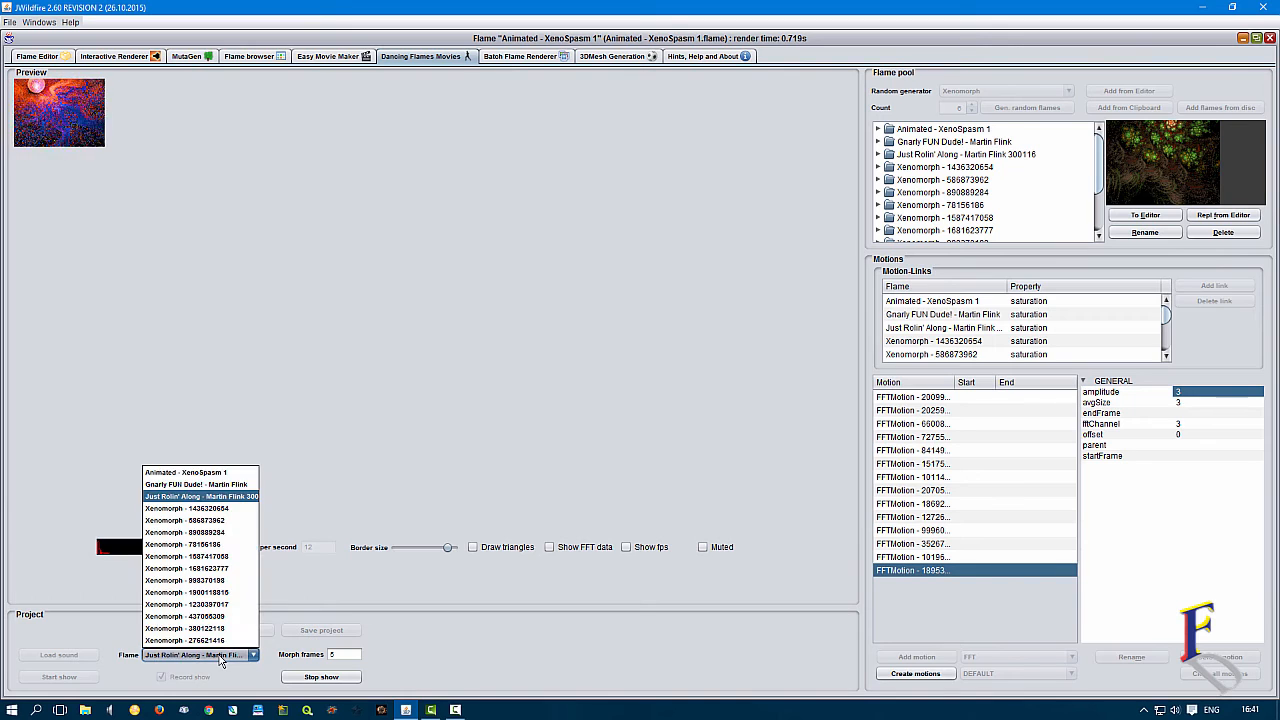
click(217, 480)
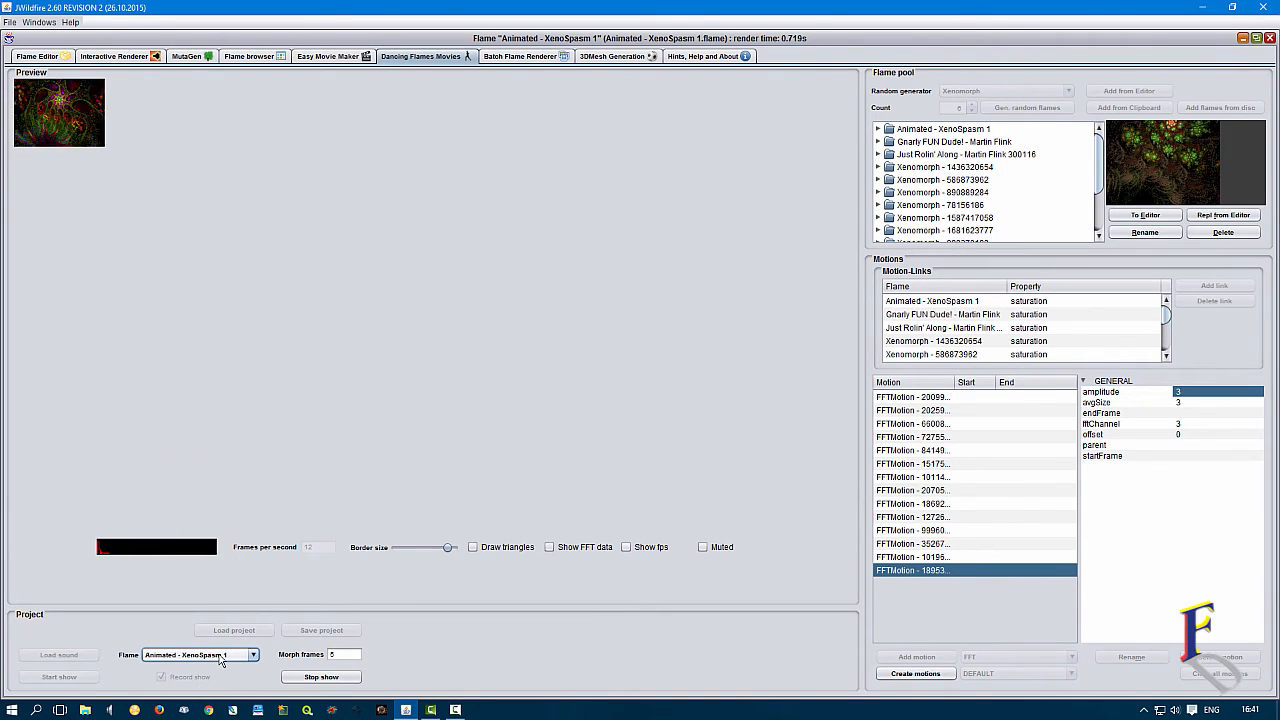
Morph the recorded show to Xenomorph - 998370198 and on to Xenomorph - 437055309.
click(221, 656)
click(221, 590)
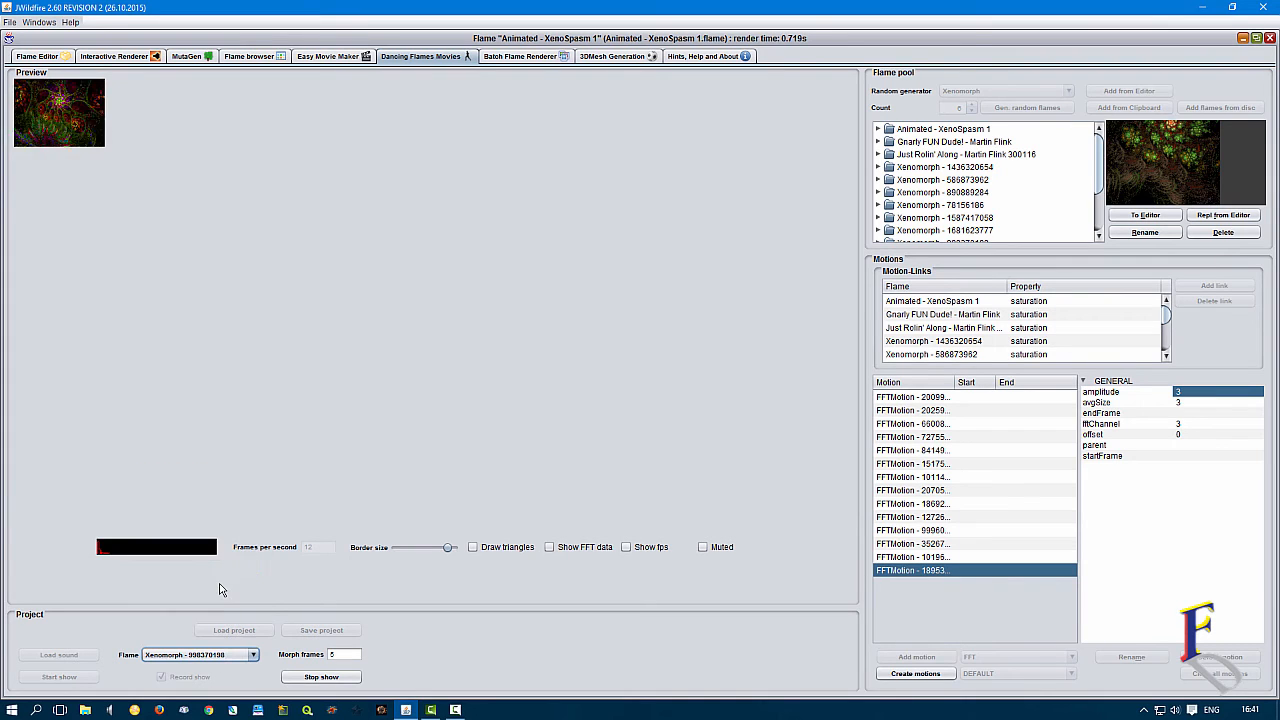
click(222, 658)
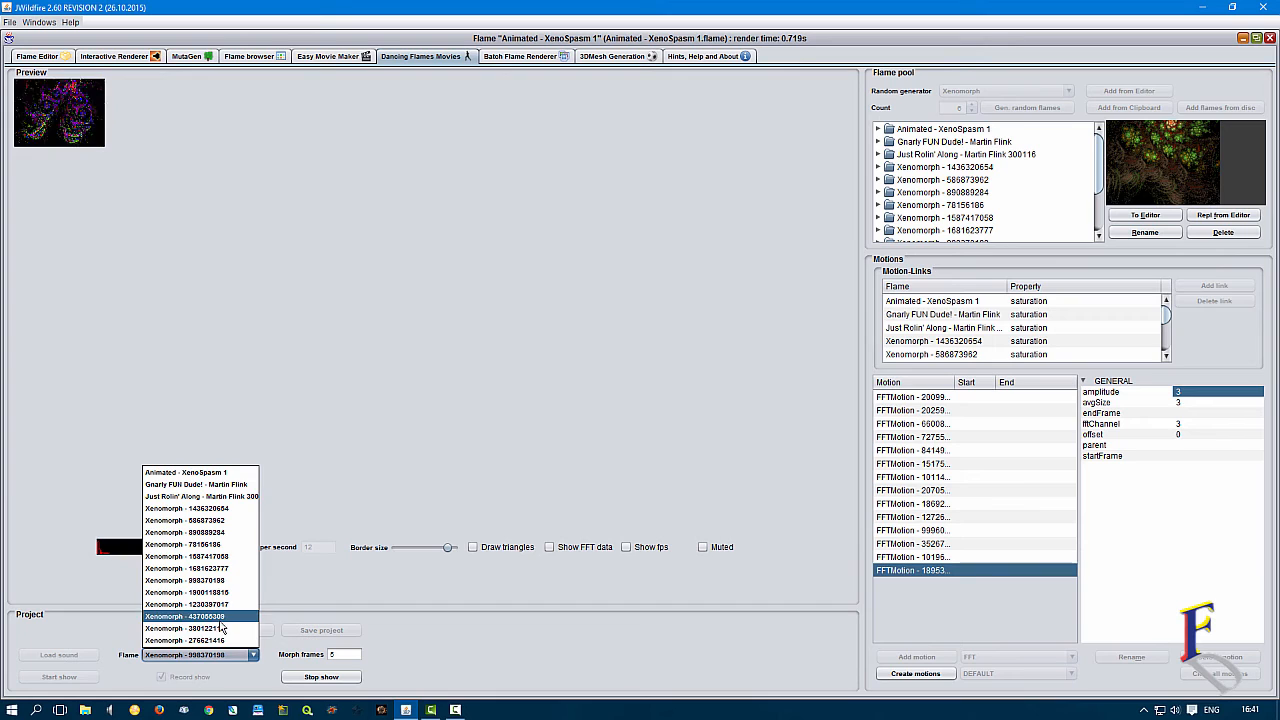
click(220, 616)
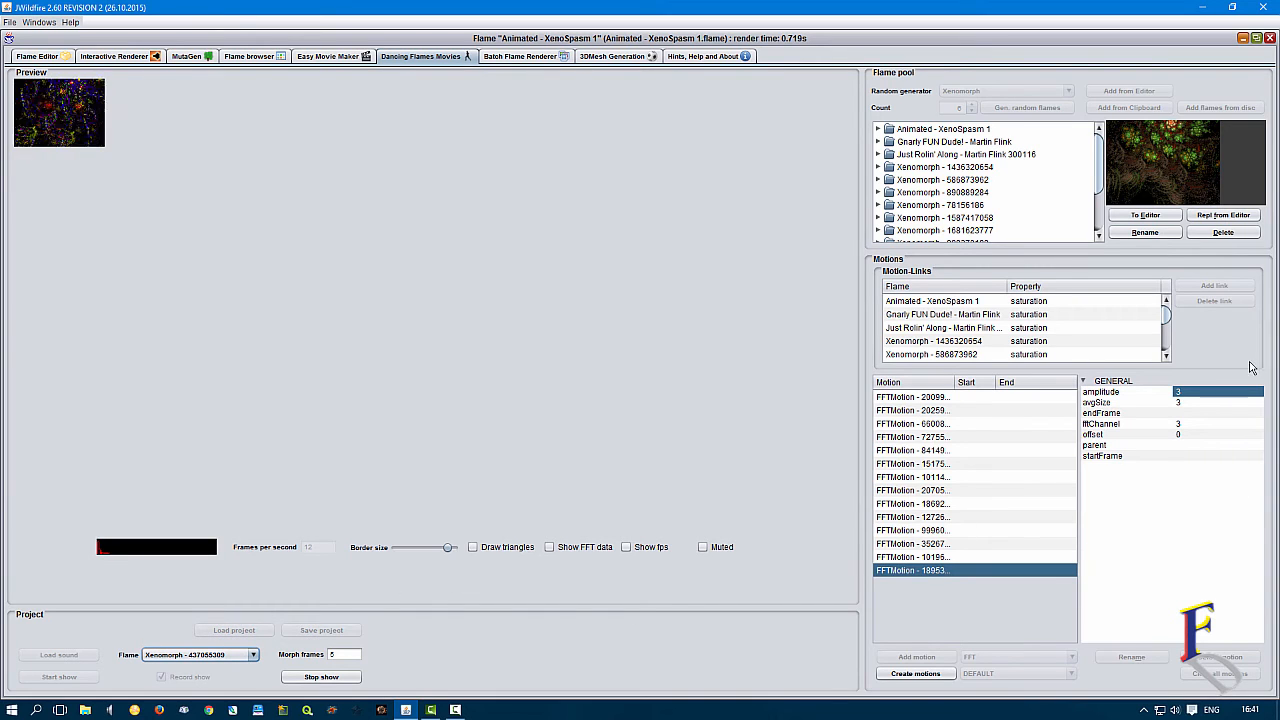
Set the selected FFT motion's amplitude to 1.5 while the show is running.
click(1195, 393)
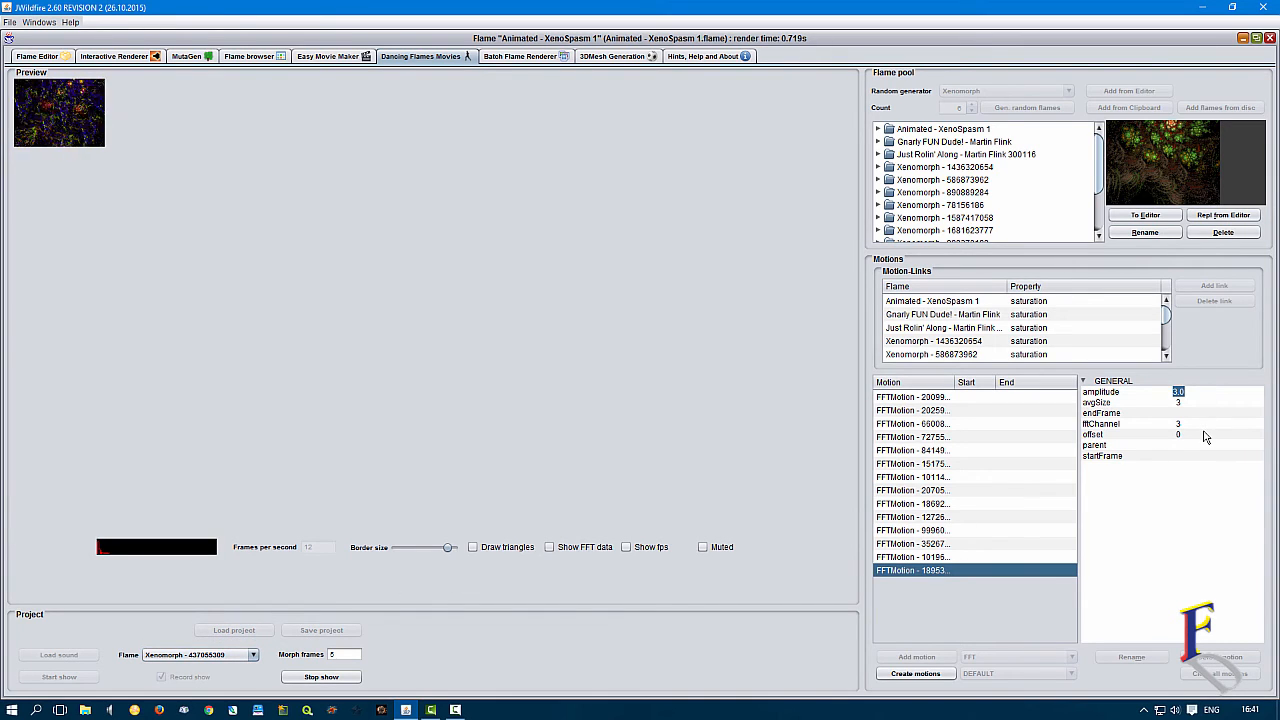
text(1.5)
key(Return)
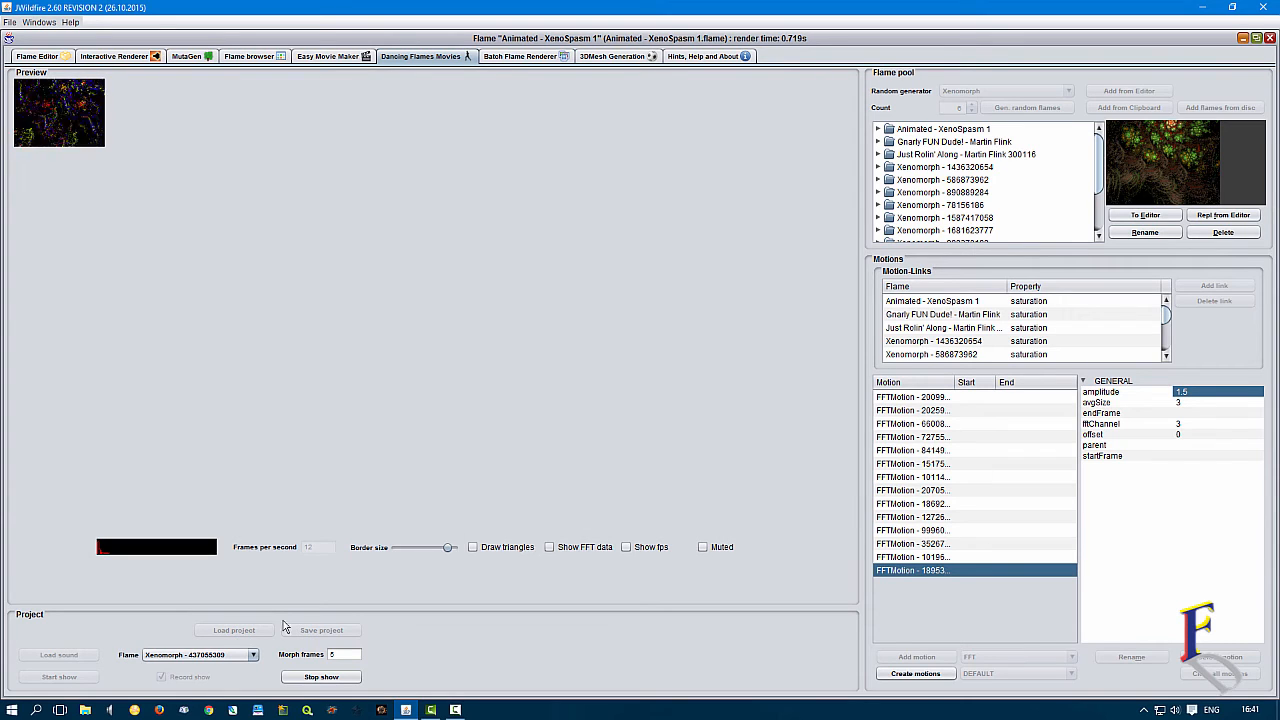
Morph the recorded show to Xenomorph - 998370198, Xenomorph - 78156186 and Xenomorph - 890889284.
click(240, 655)
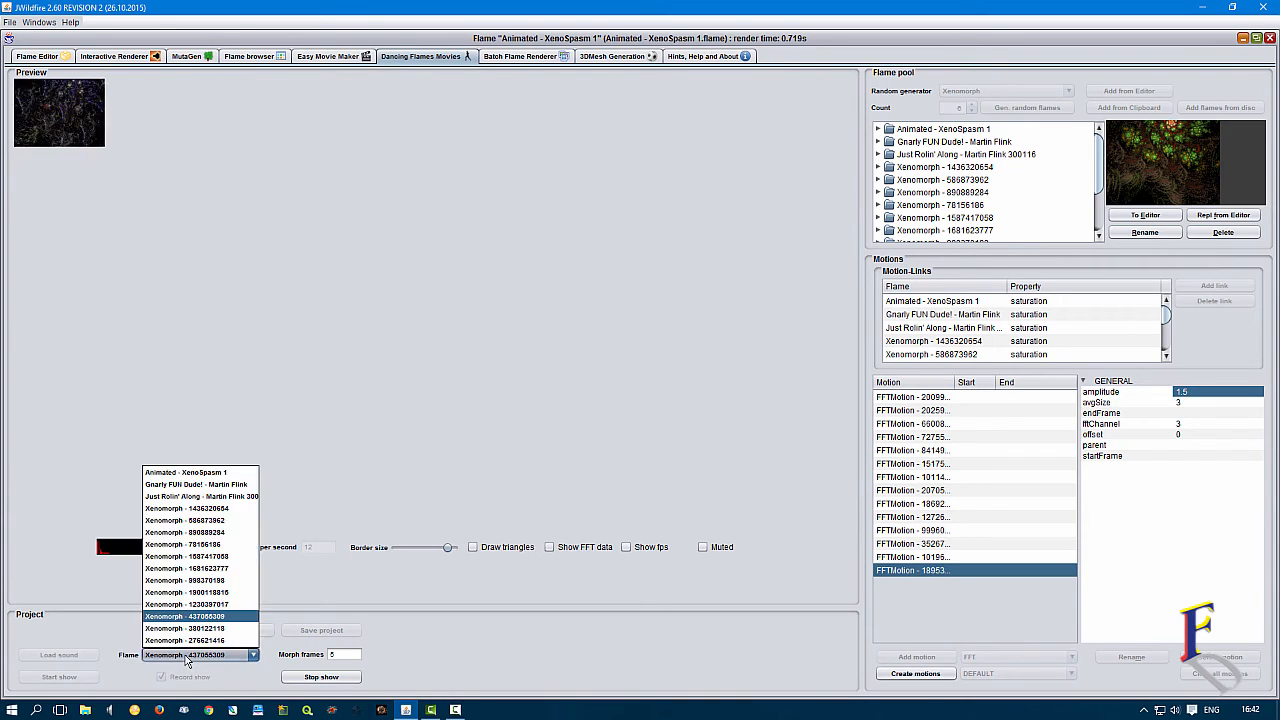
click(203, 581)
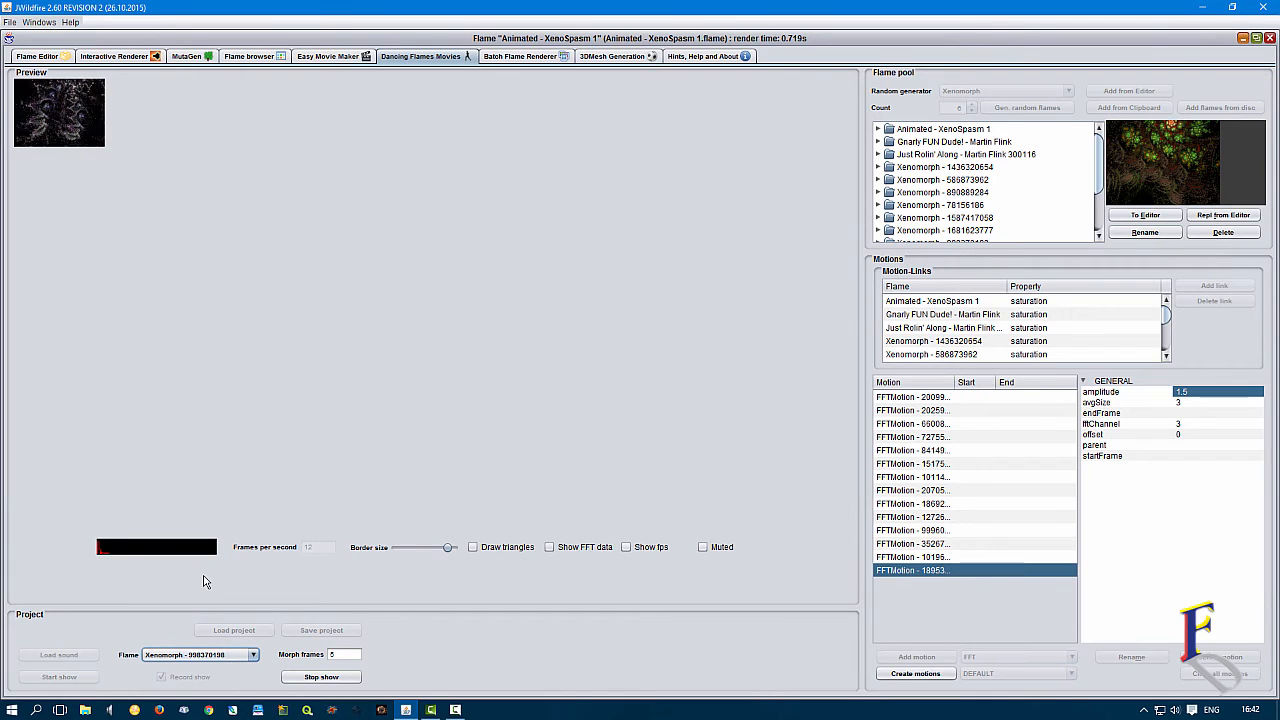
click(188, 656)
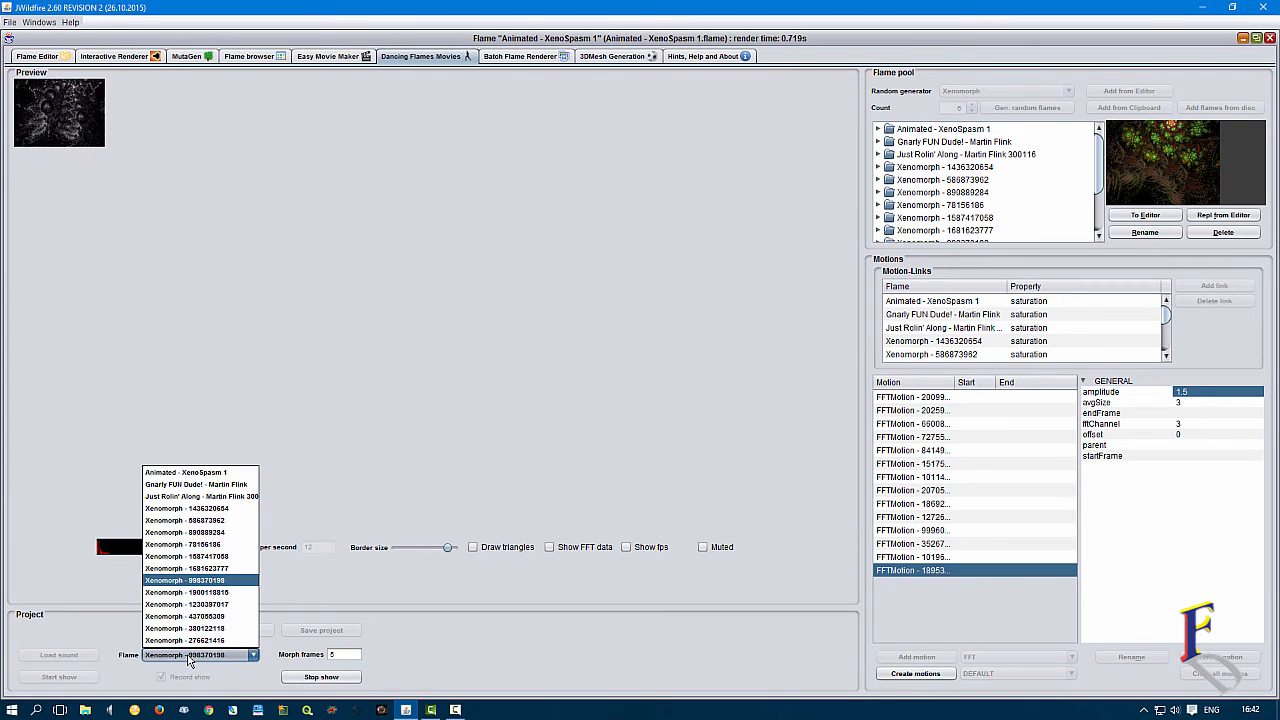
click(221, 552)
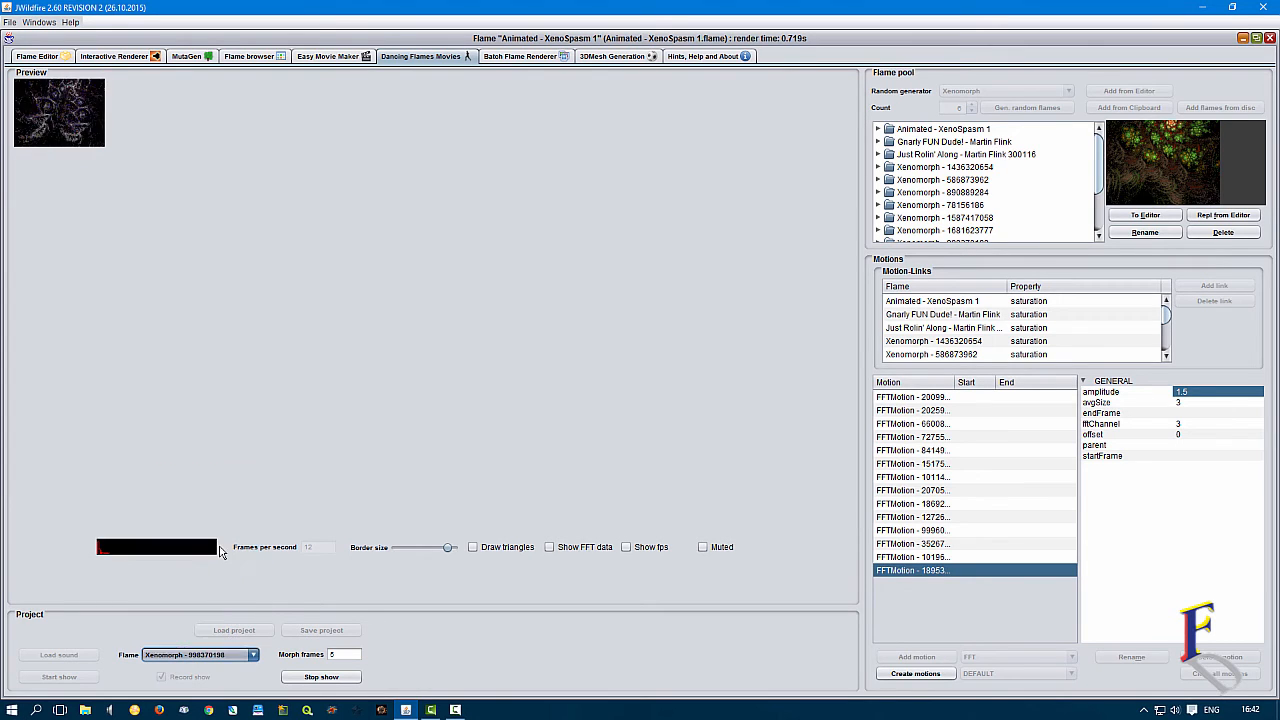
click(211, 656)
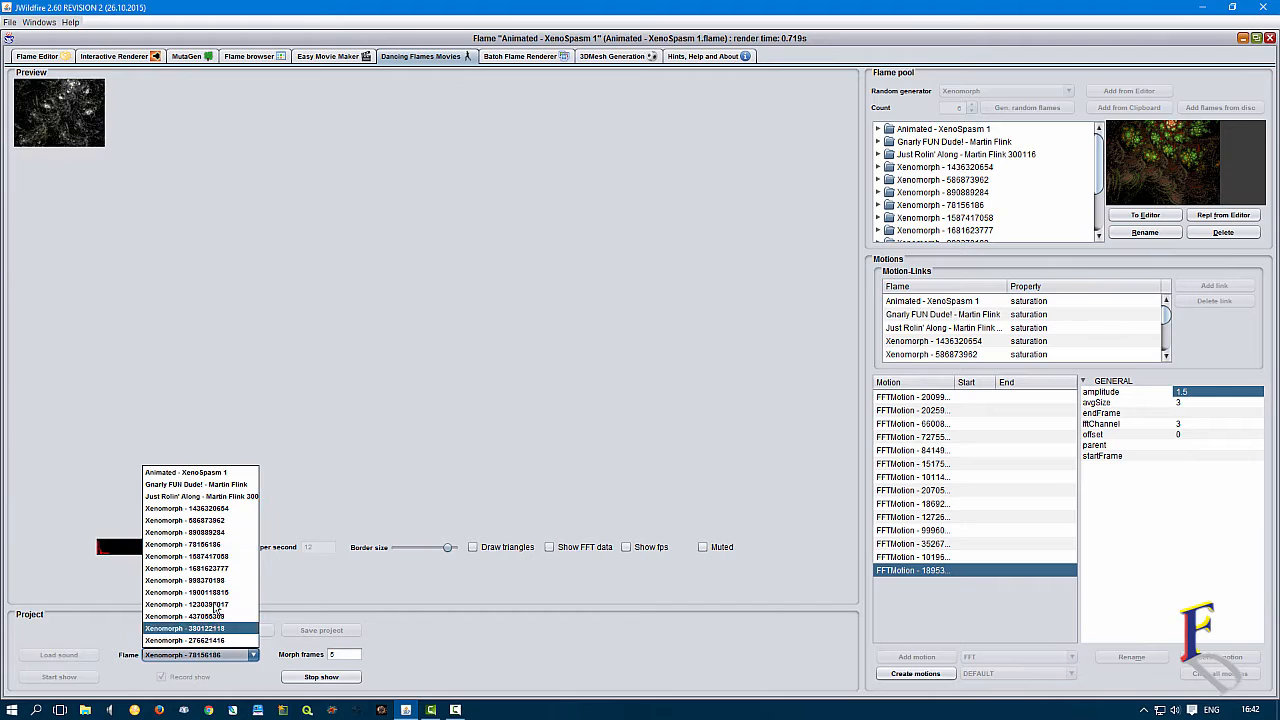
click(221, 534)
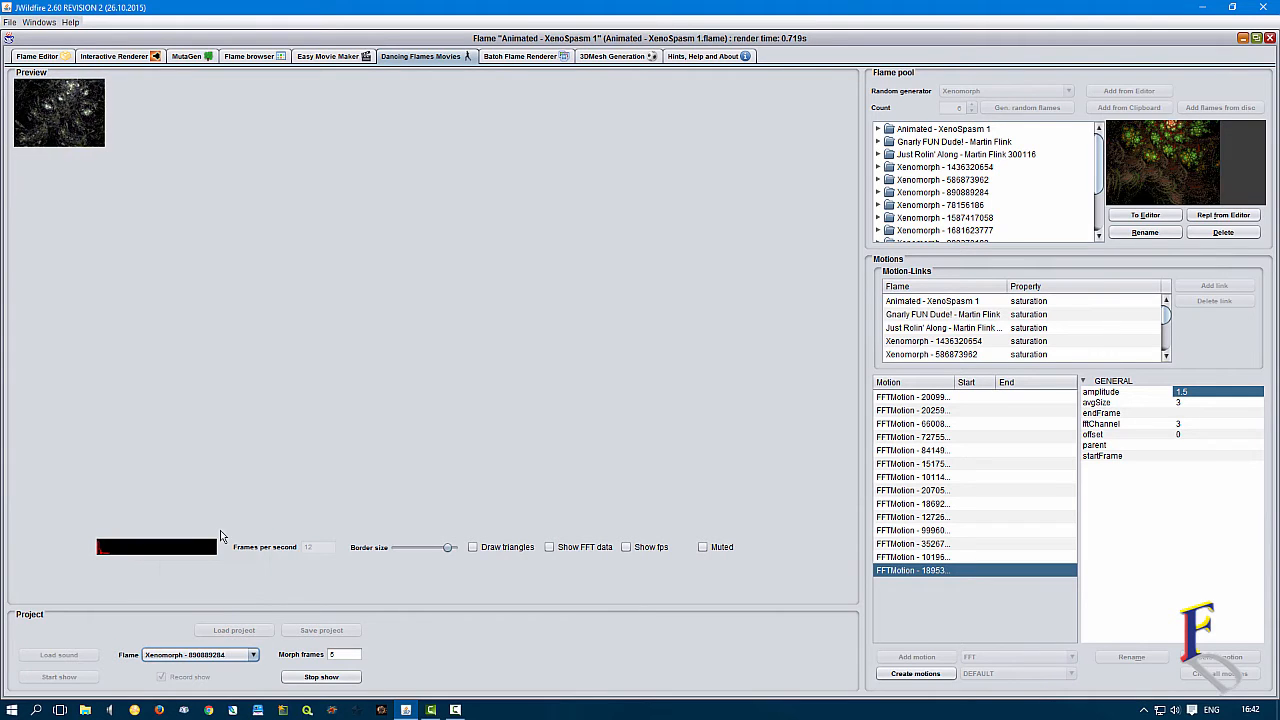
Morph the recorded show to the Just Rolin' Along flame and finish on Animated - XenoSpasm 1.
click(205, 656)
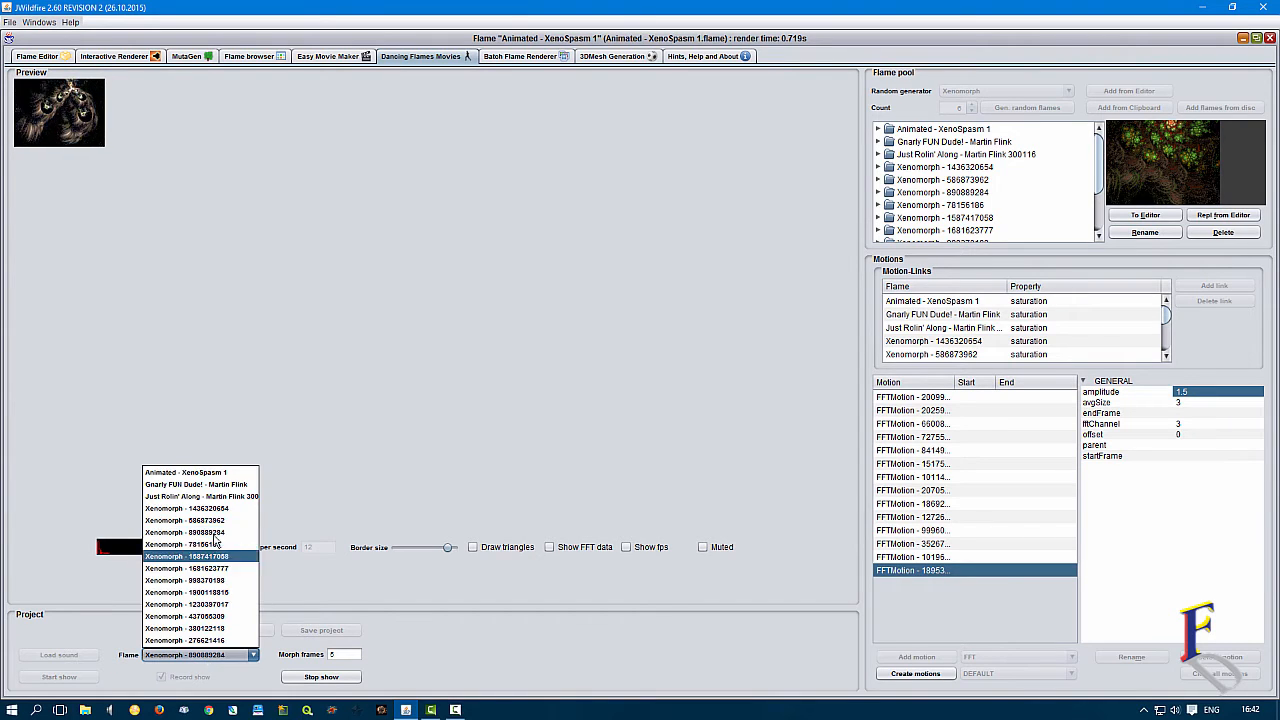
click(208, 498)
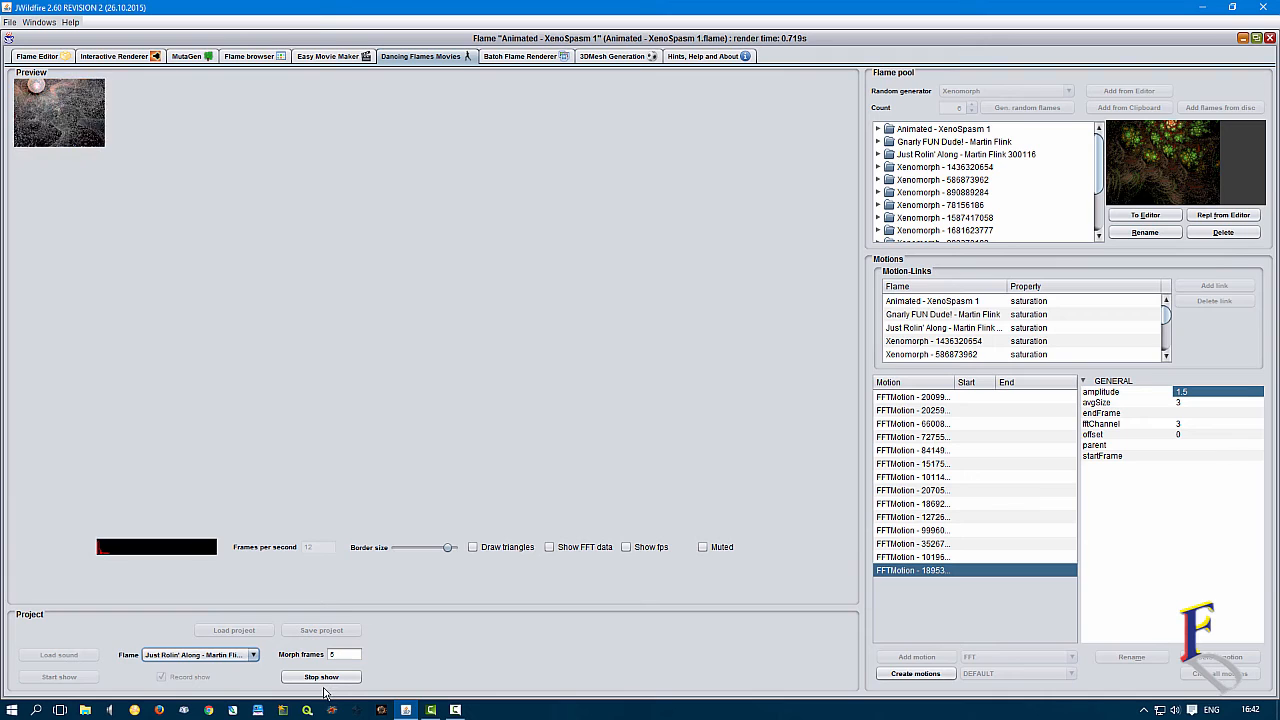
click(208, 656)
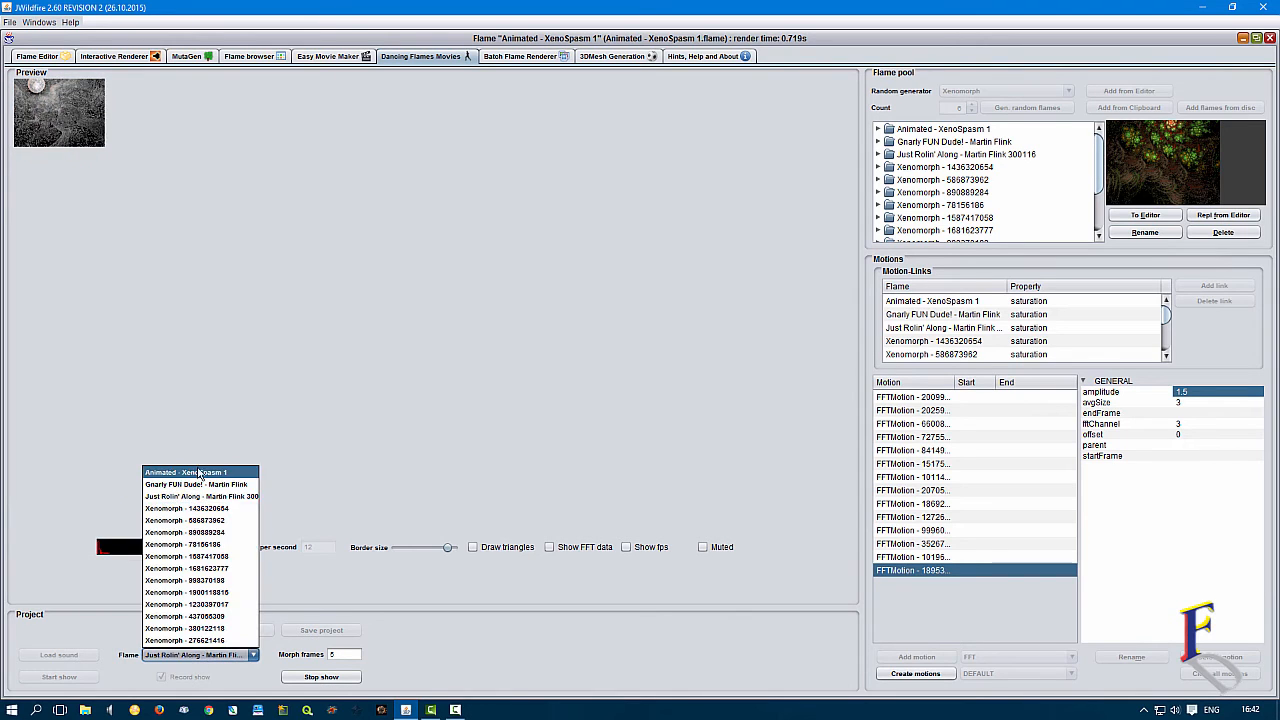
click(200, 472)
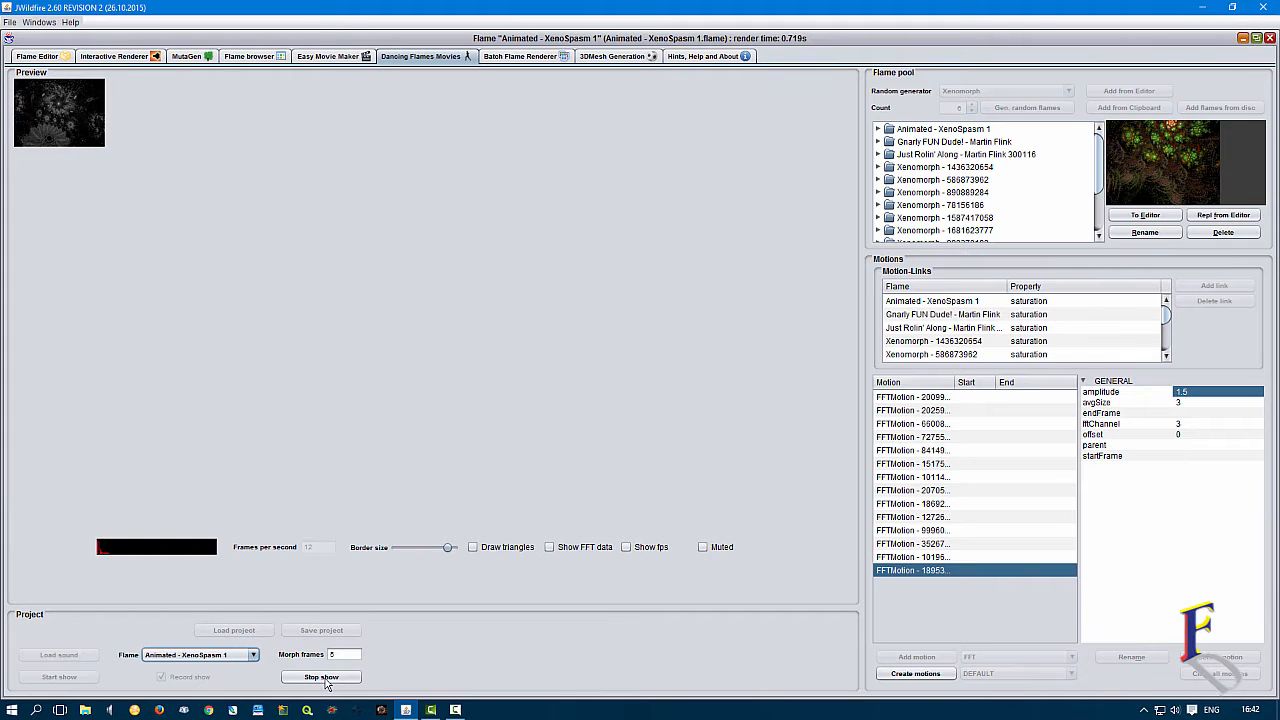
Stop the show and create a folder named Xeno Party Homer inside Dancing Flames for the recorded flames.
click(322, 679)
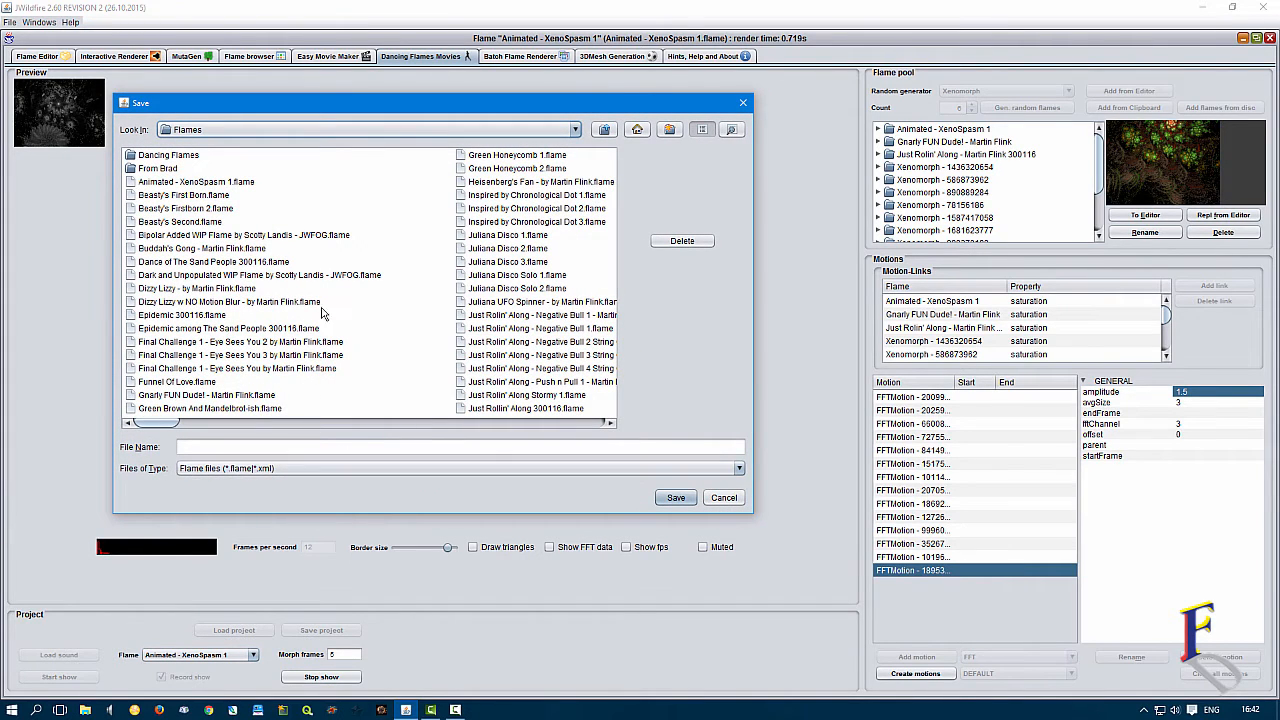
double_click(160, 157)
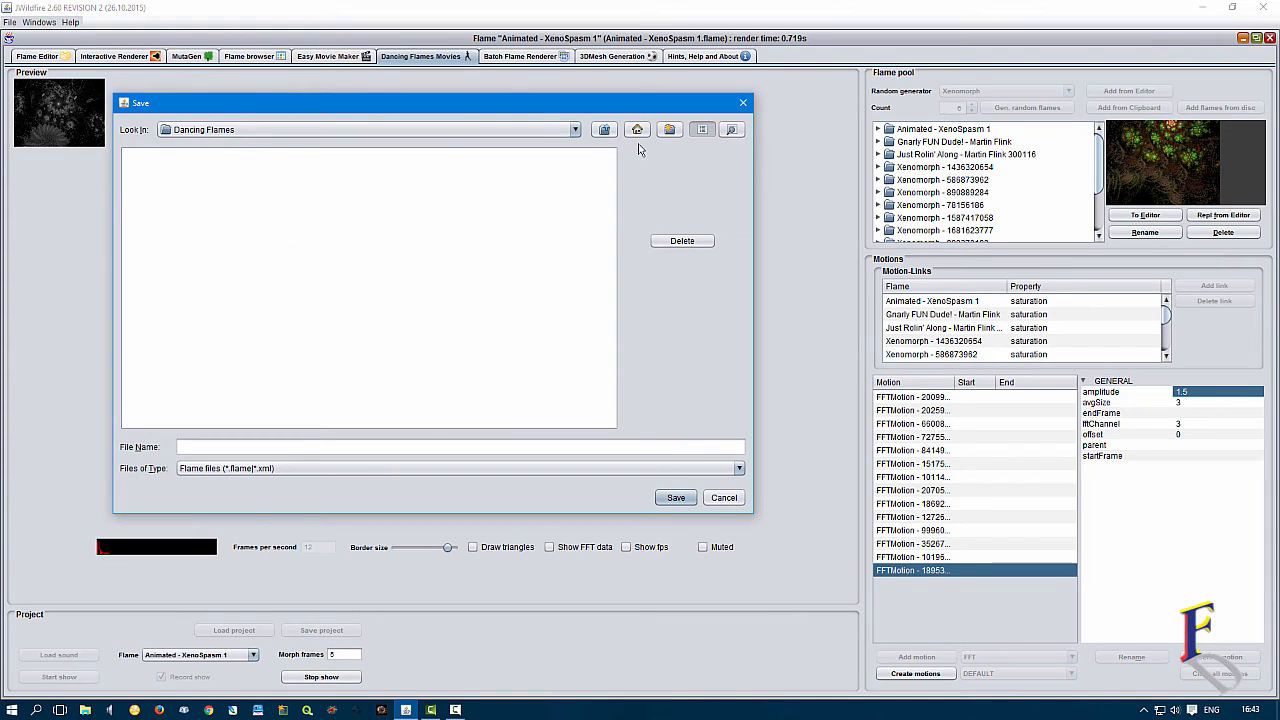
click(669, 129)
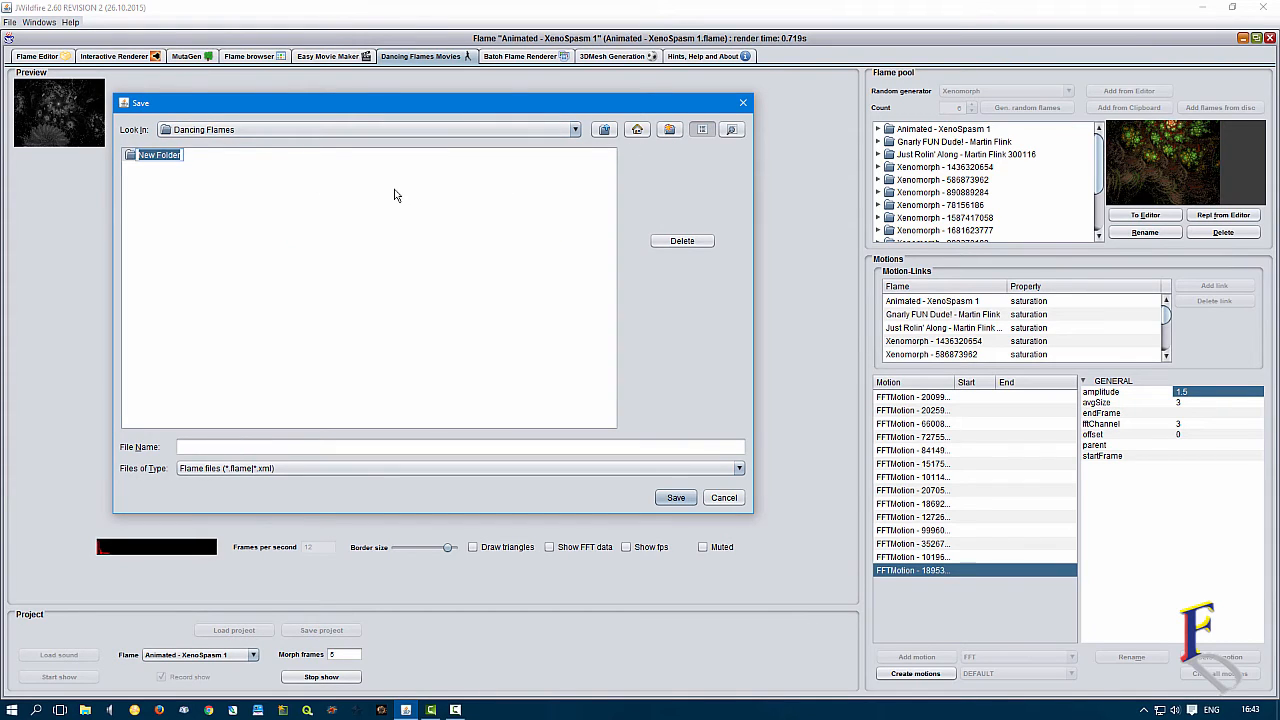
text(Xeno Party)
key(Return)
text(Dance)
key(BackSpace)
key(BackSpace)
key(BackSpace)
key(BackSpace)
key(BackSpace)
text(Homer)
key(Return)
key(Return)
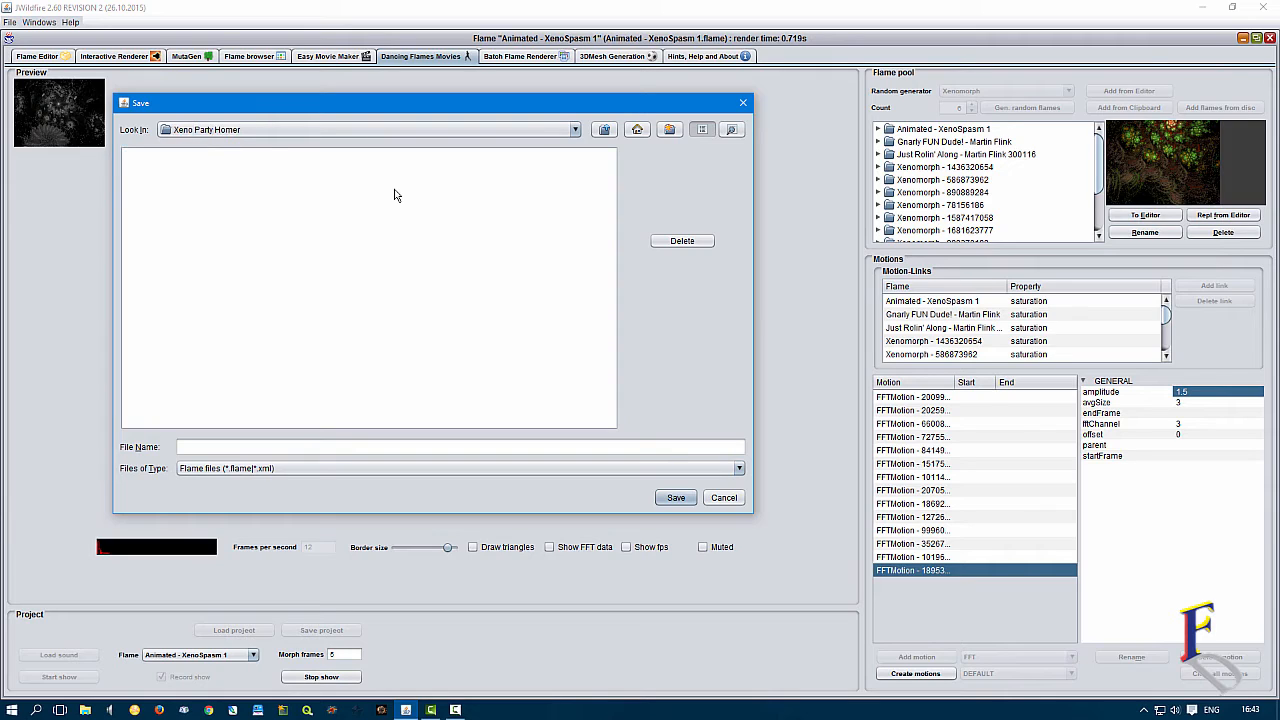
Save the recorded flames as Xeno Party Homer in the new folder and check the generated files in File Explorer.
click(211, 446)
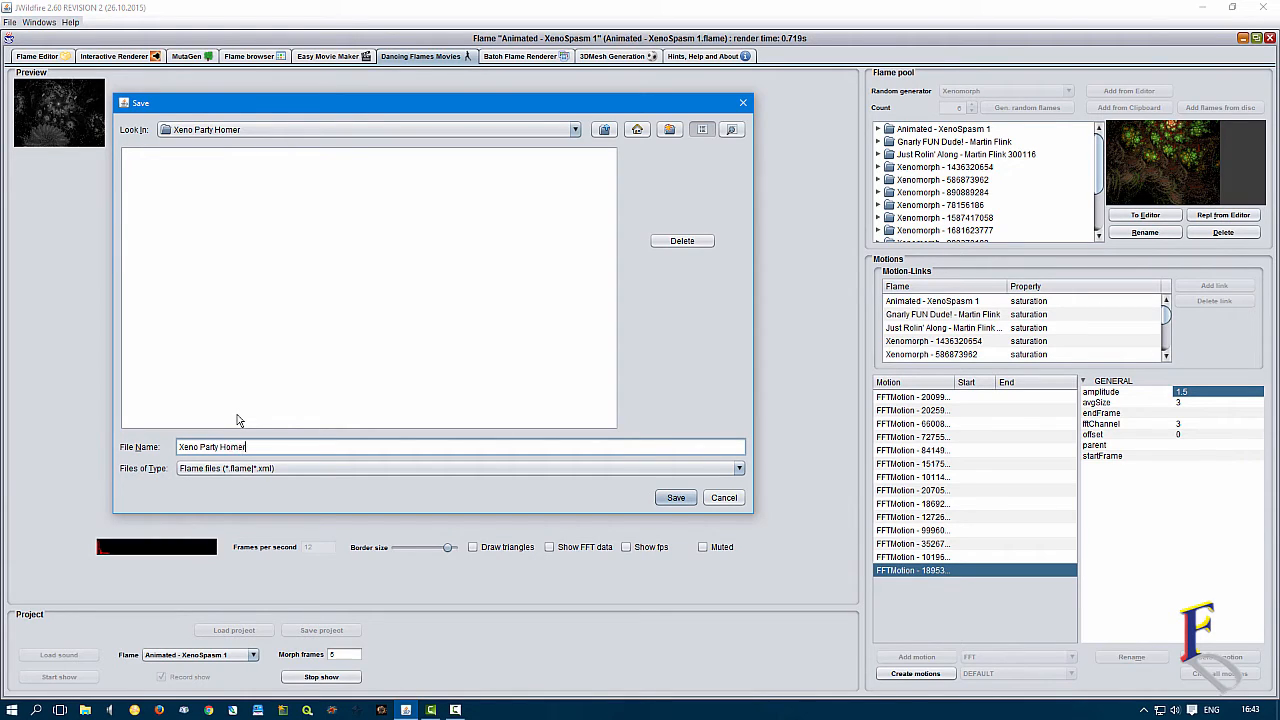
key(Return)
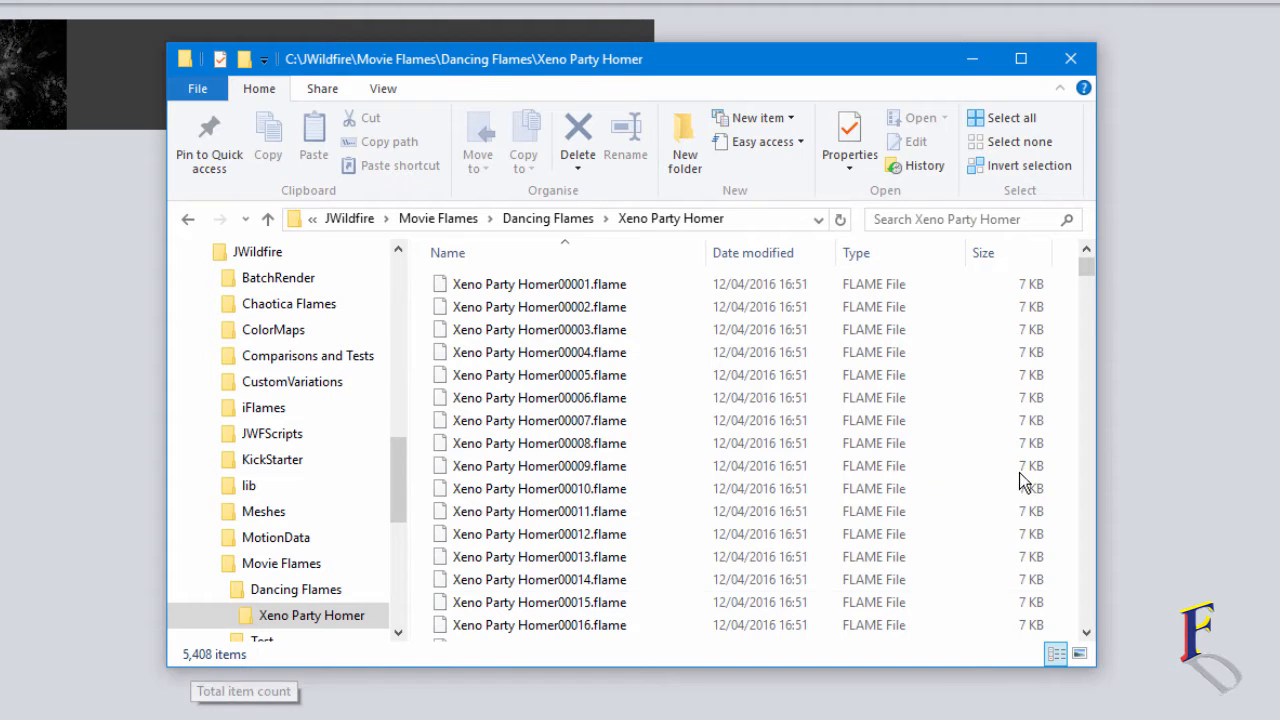
mouse_move(1090, 271)
mouse_down()
mouse_move(1076, 436)
mouse_move(1088, 633)
mouse_move(1091, 253)
mouse_up()
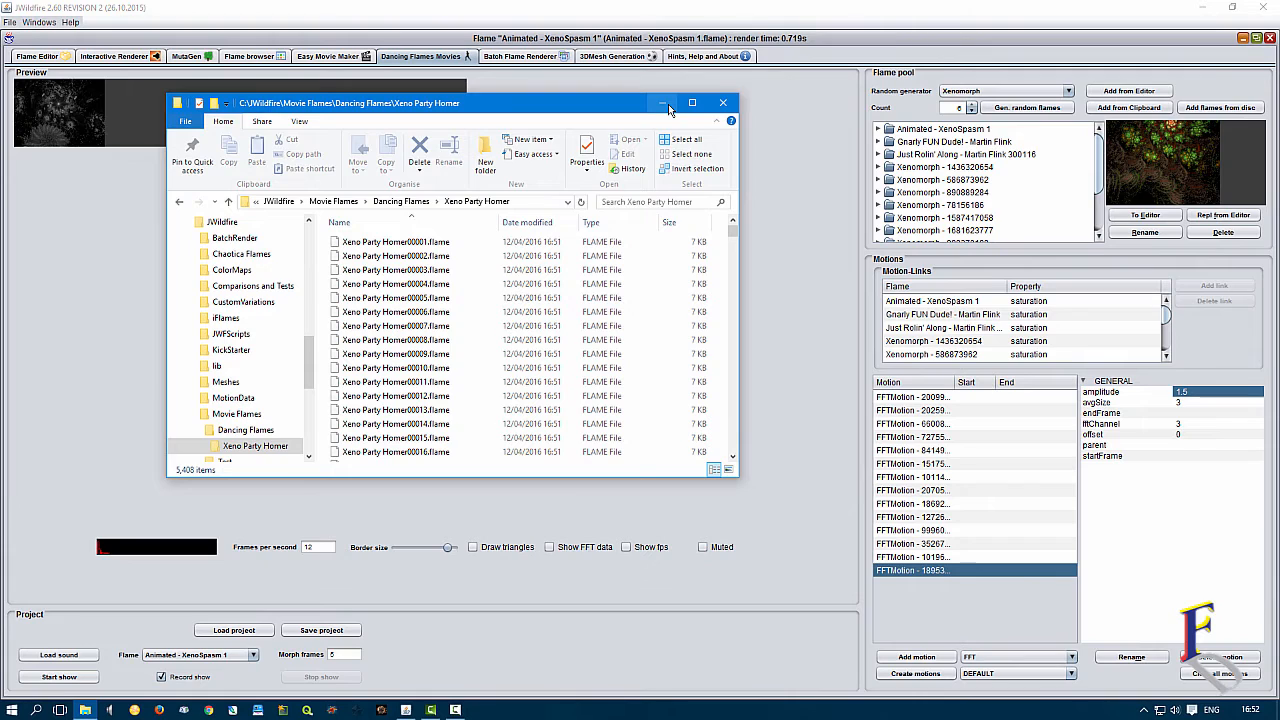
click(669, 105)
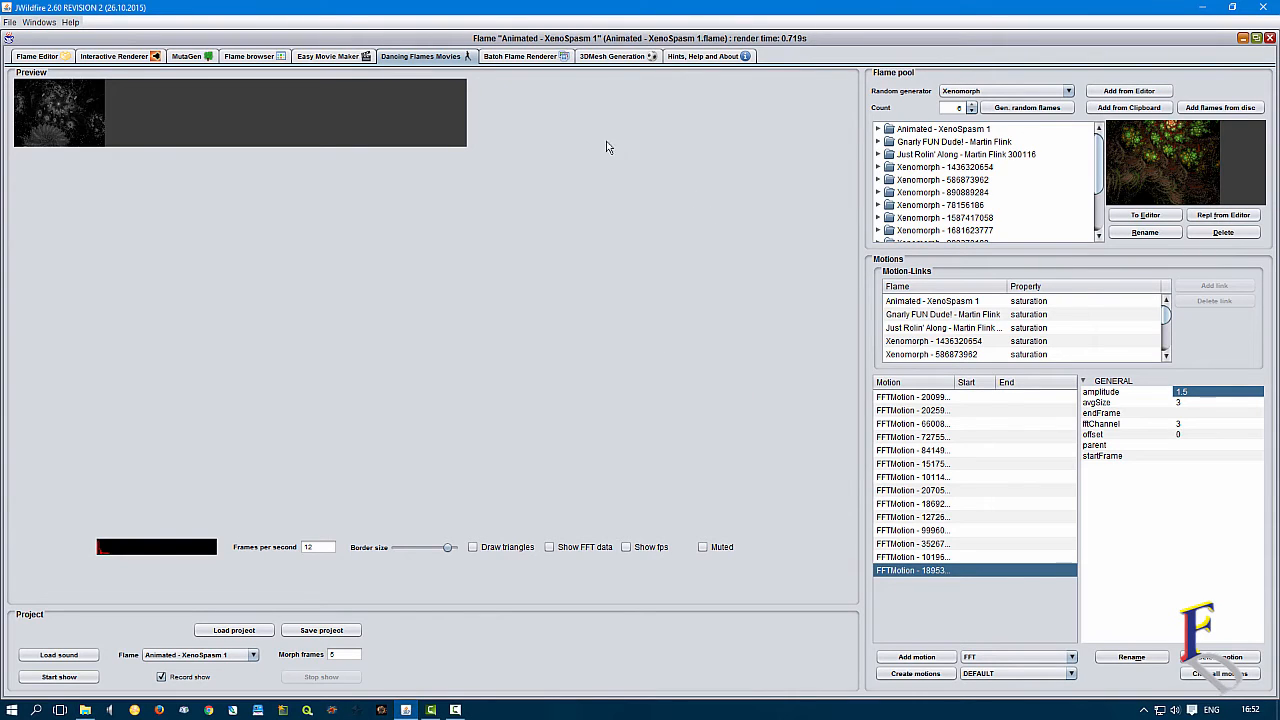
Replace the batch flame renderer's list with all flame files from the Dancing Flames\Xeno Party Homer folder.
click(550, 57)
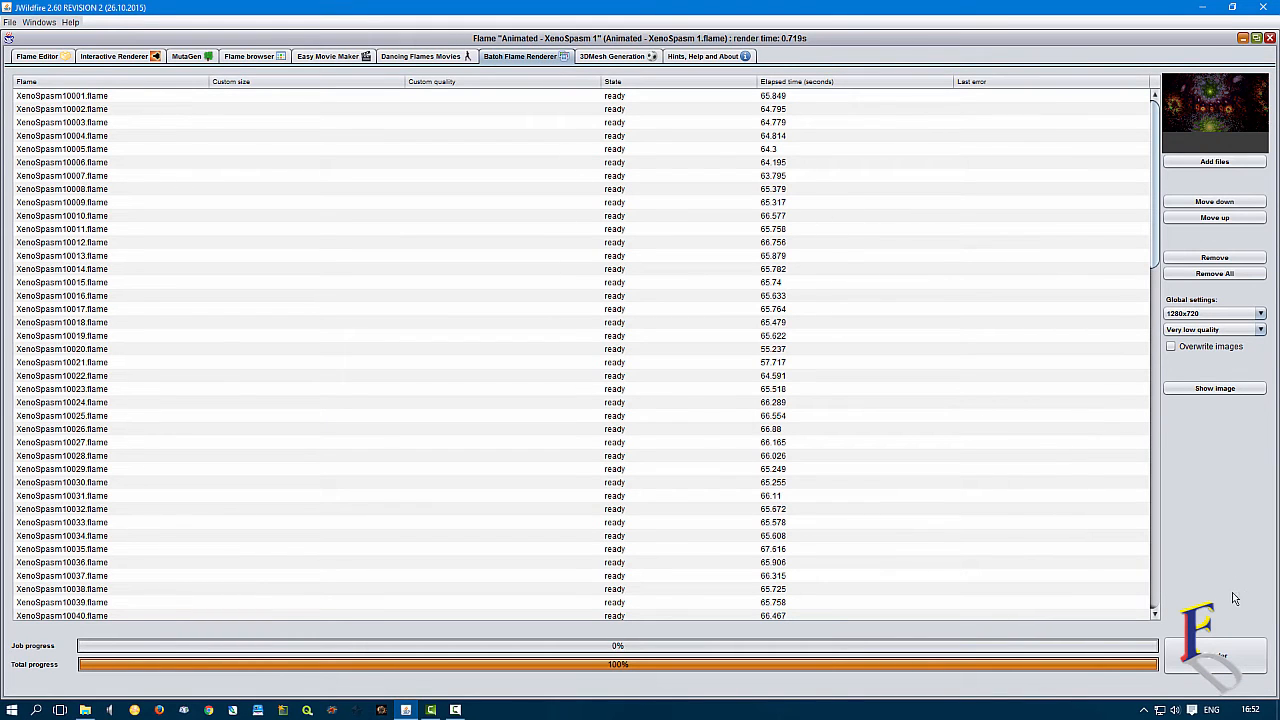
click(1228, 275)
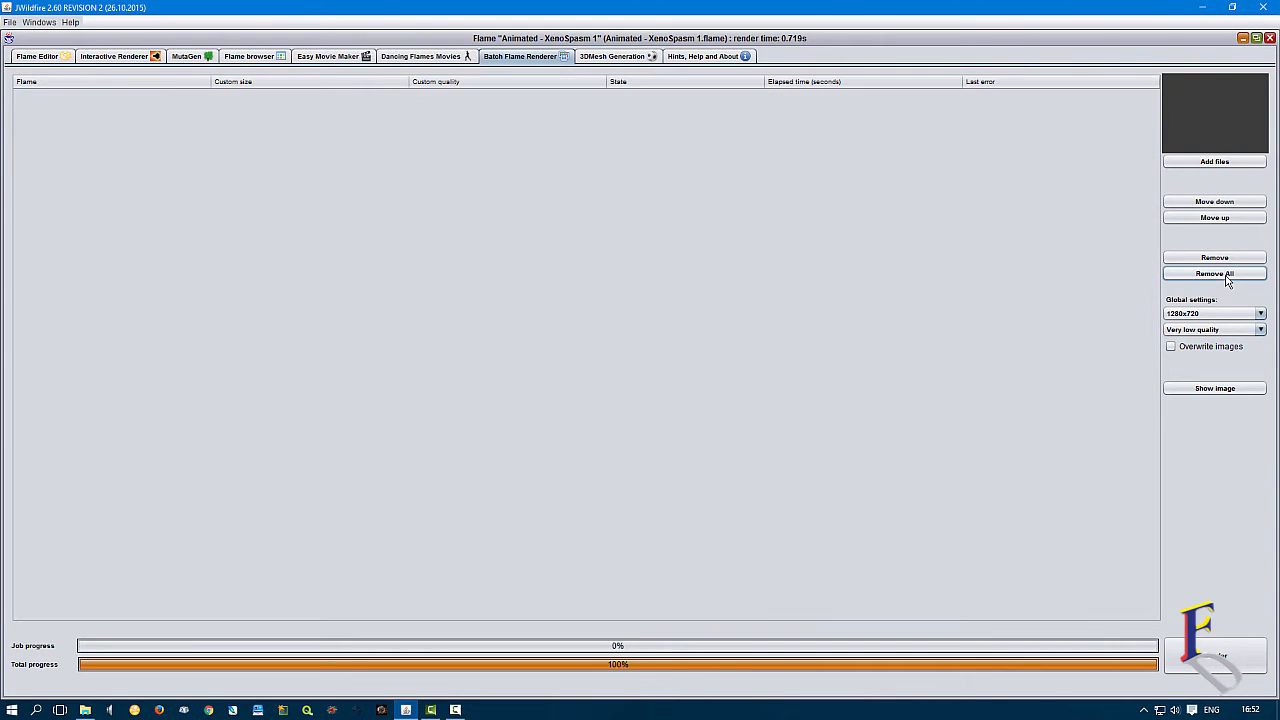
click(1213, 161)
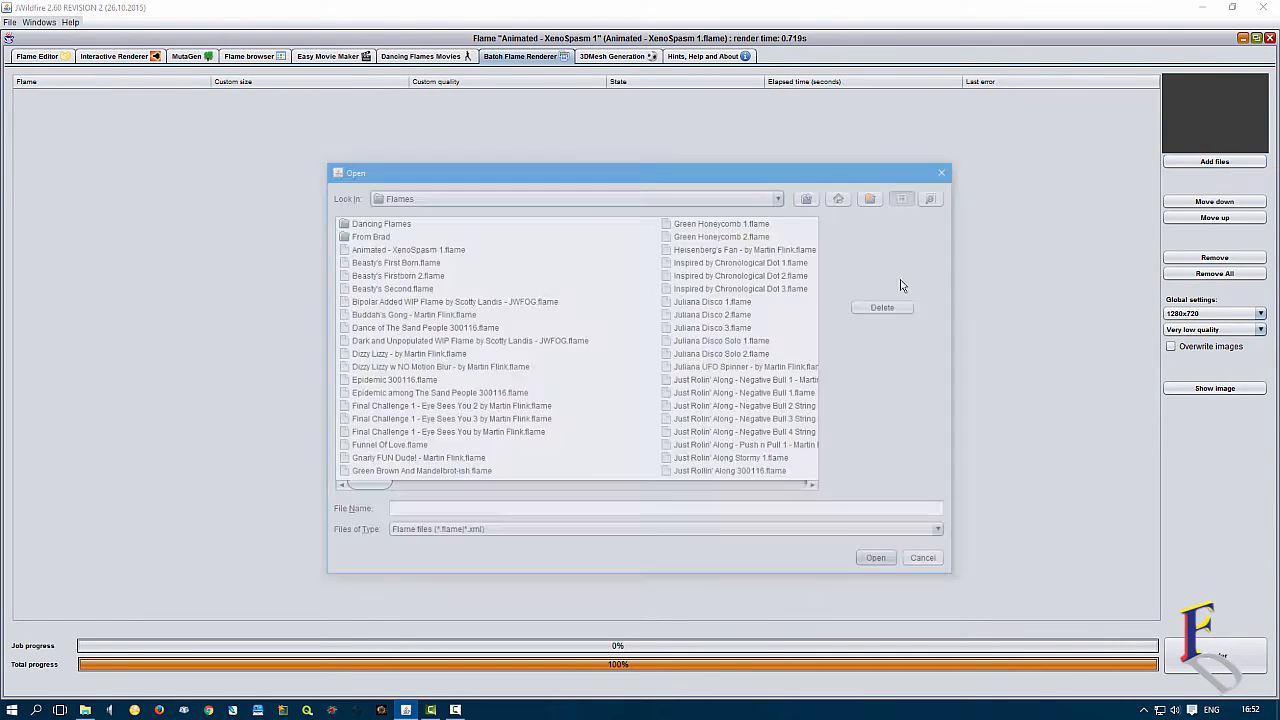
double_click(362, 220)
click(352, 222)
double_click(352, 222)
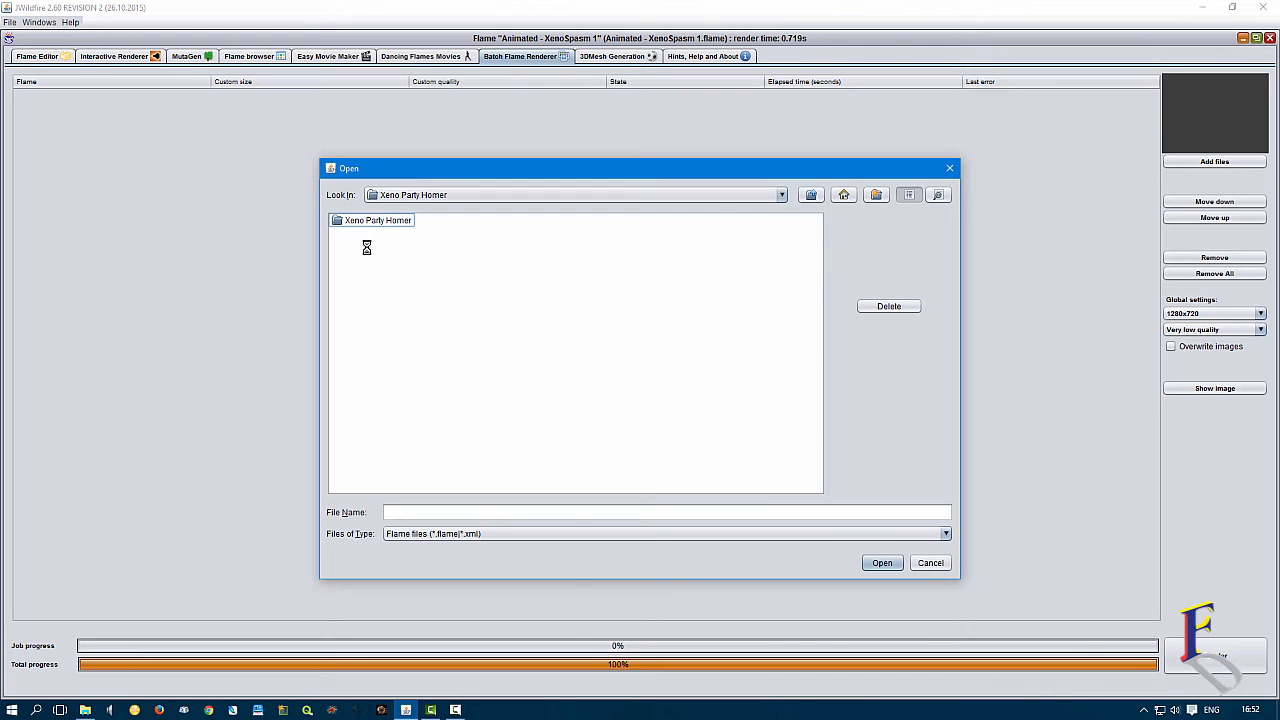
scroll(567, 330, down, 10)
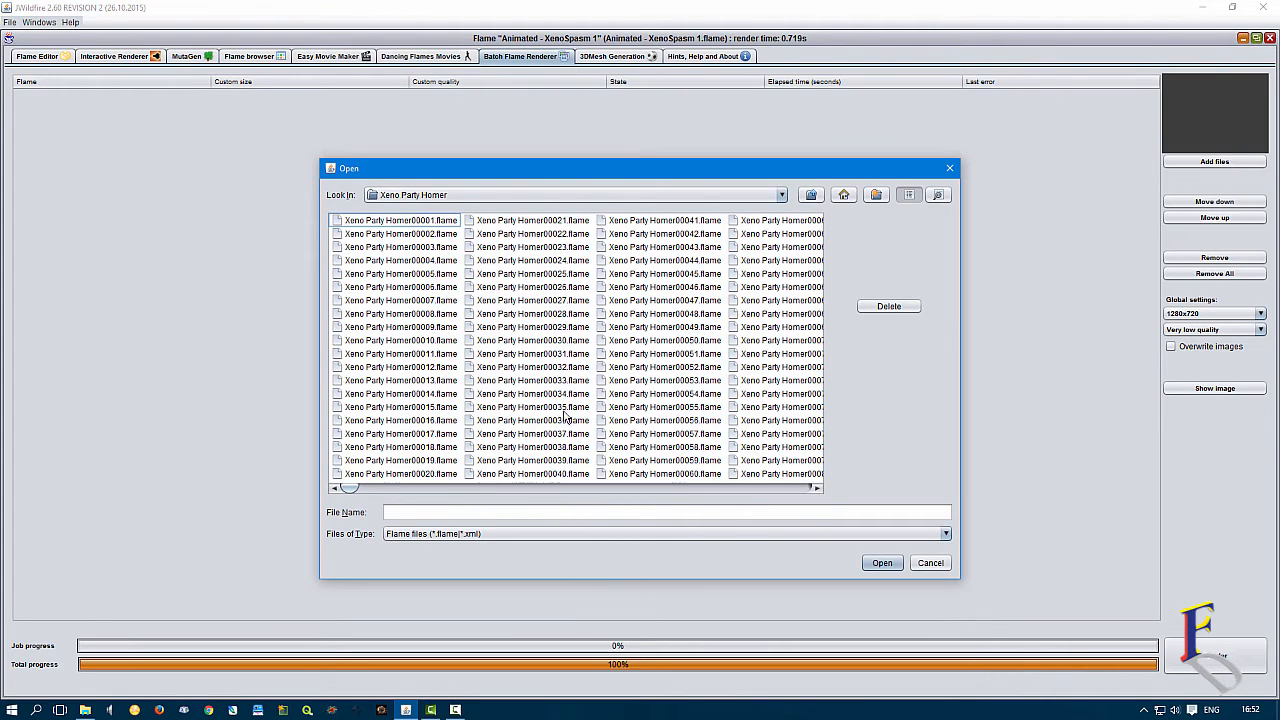
click(507, 421)
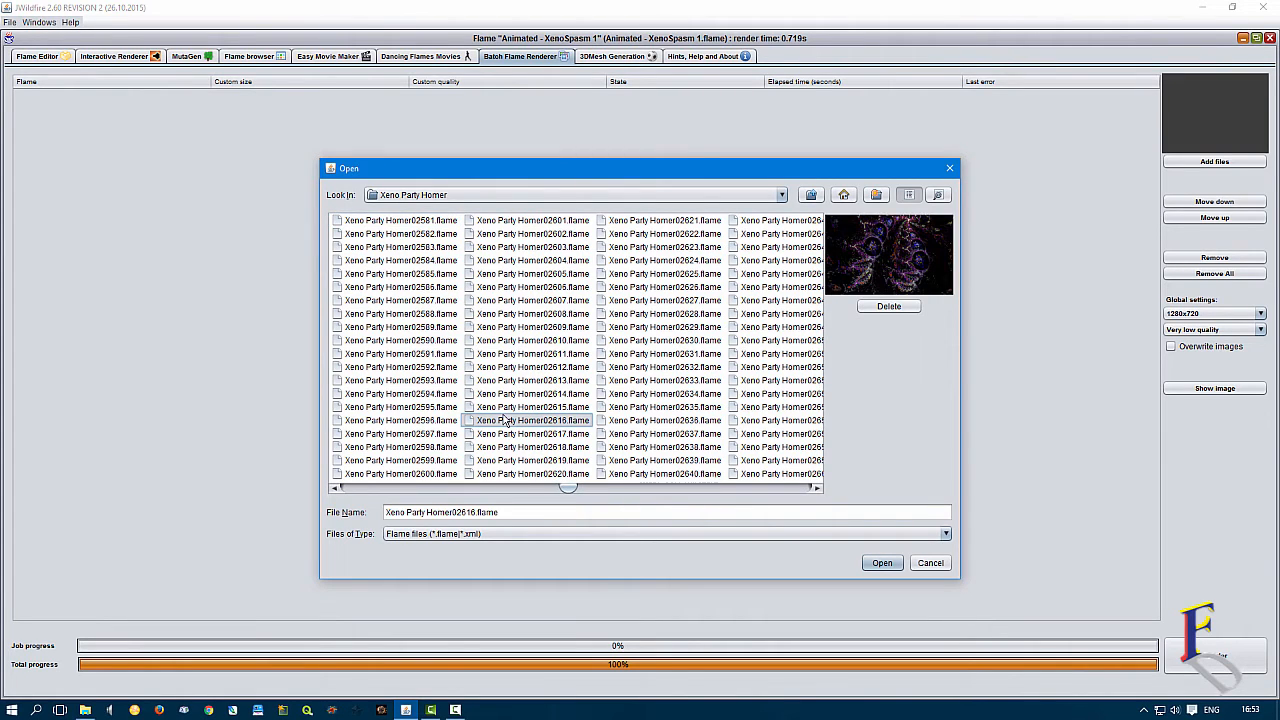
key(ctrl+a)
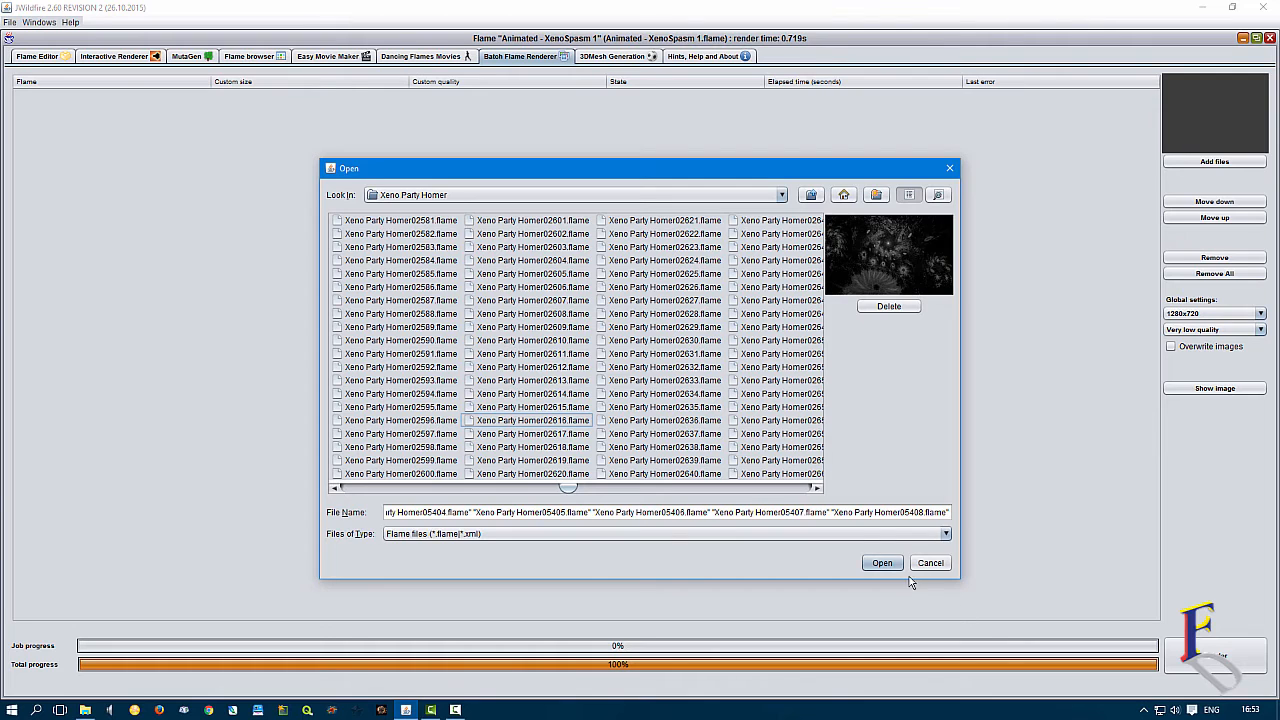
click(883, 563)
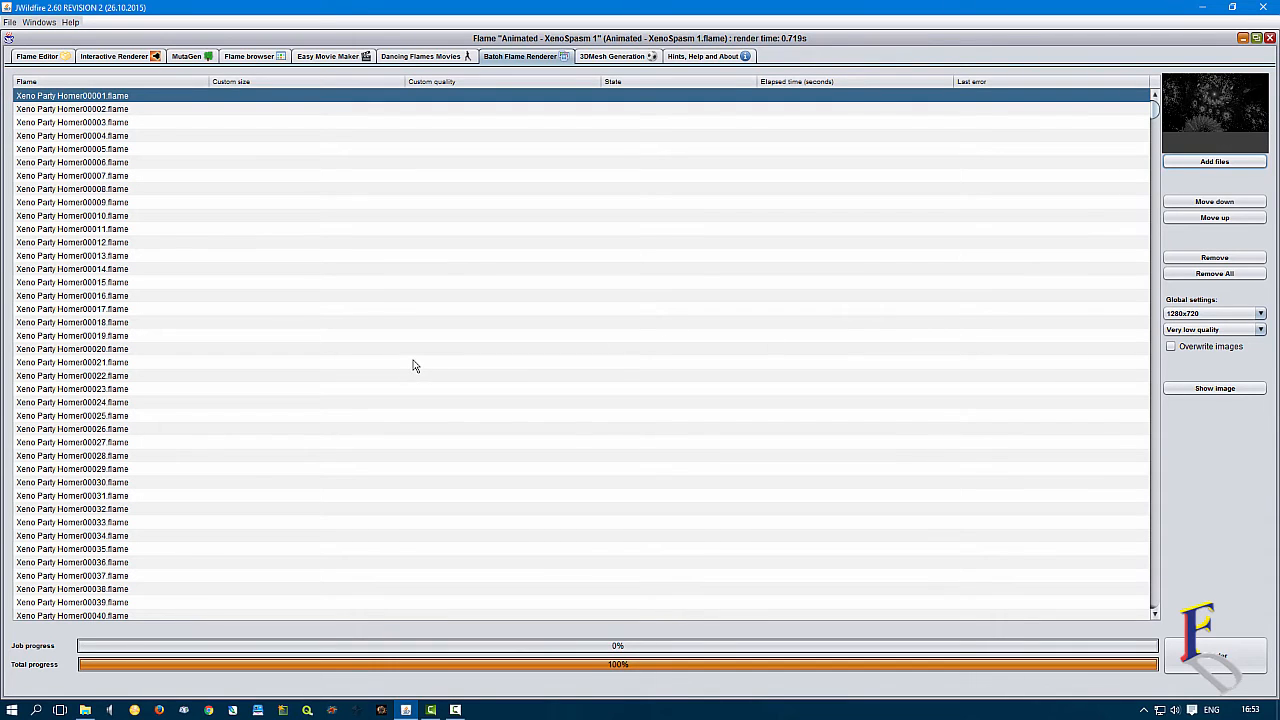
Create a new quality profile in the Flame Editor captioned Video Demo Extremely LOW with a quality of 50.
click(35, 57)
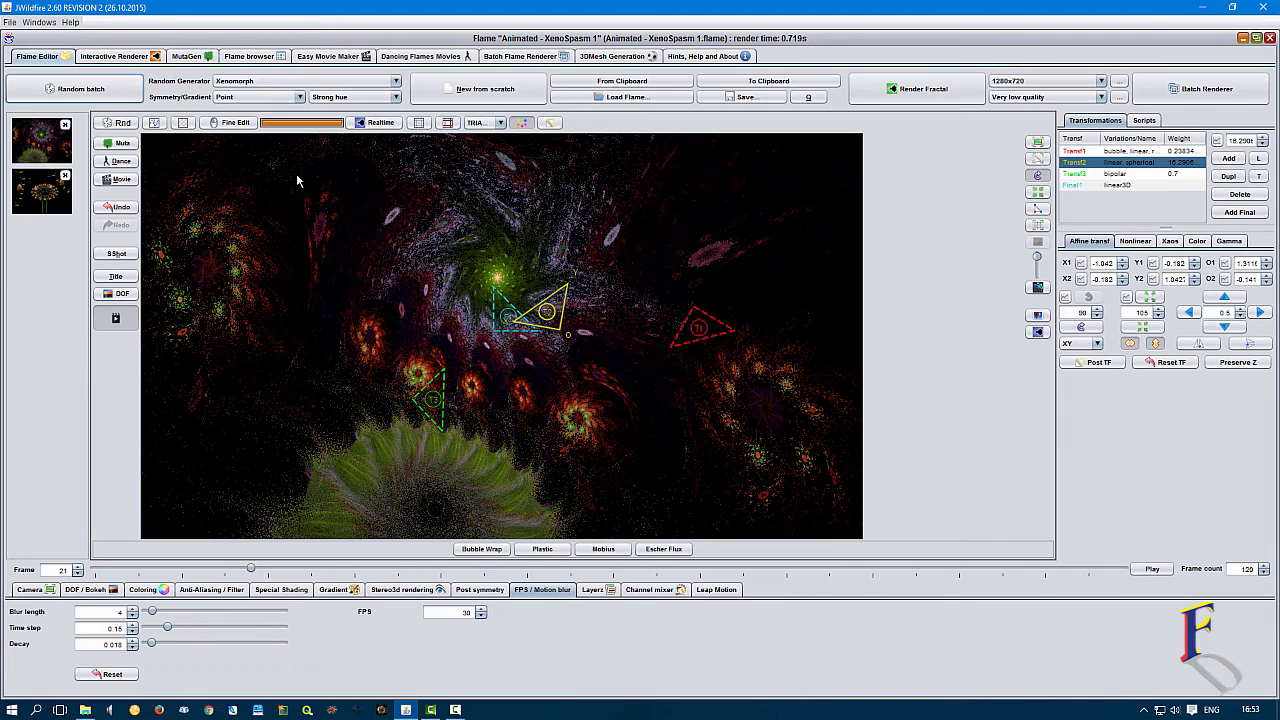
click(1124, 98)
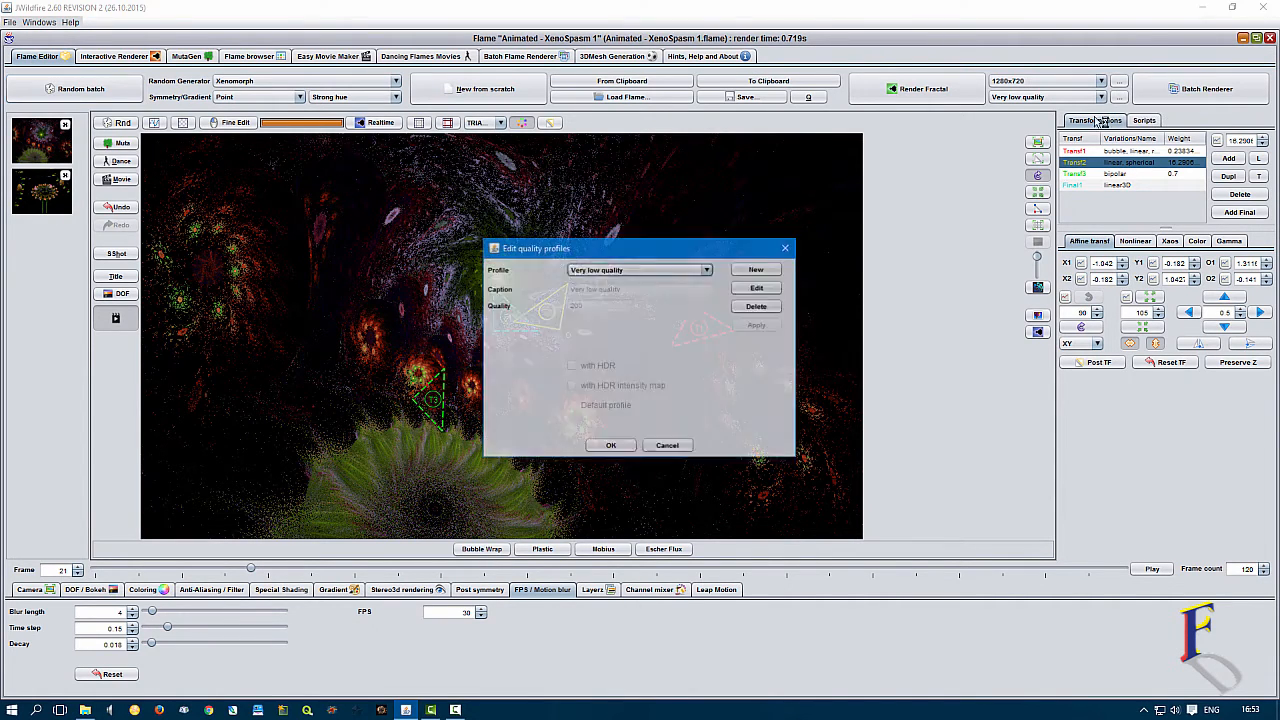
click(752, 269)
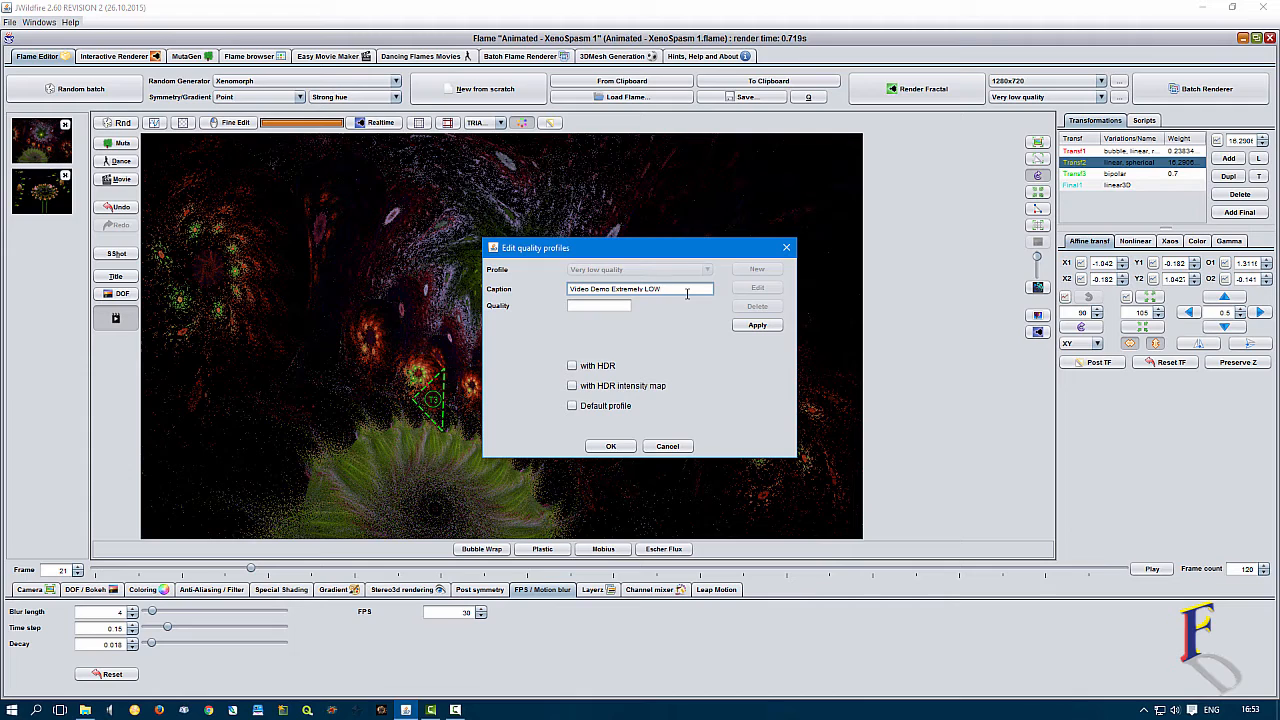
click(577, 306)
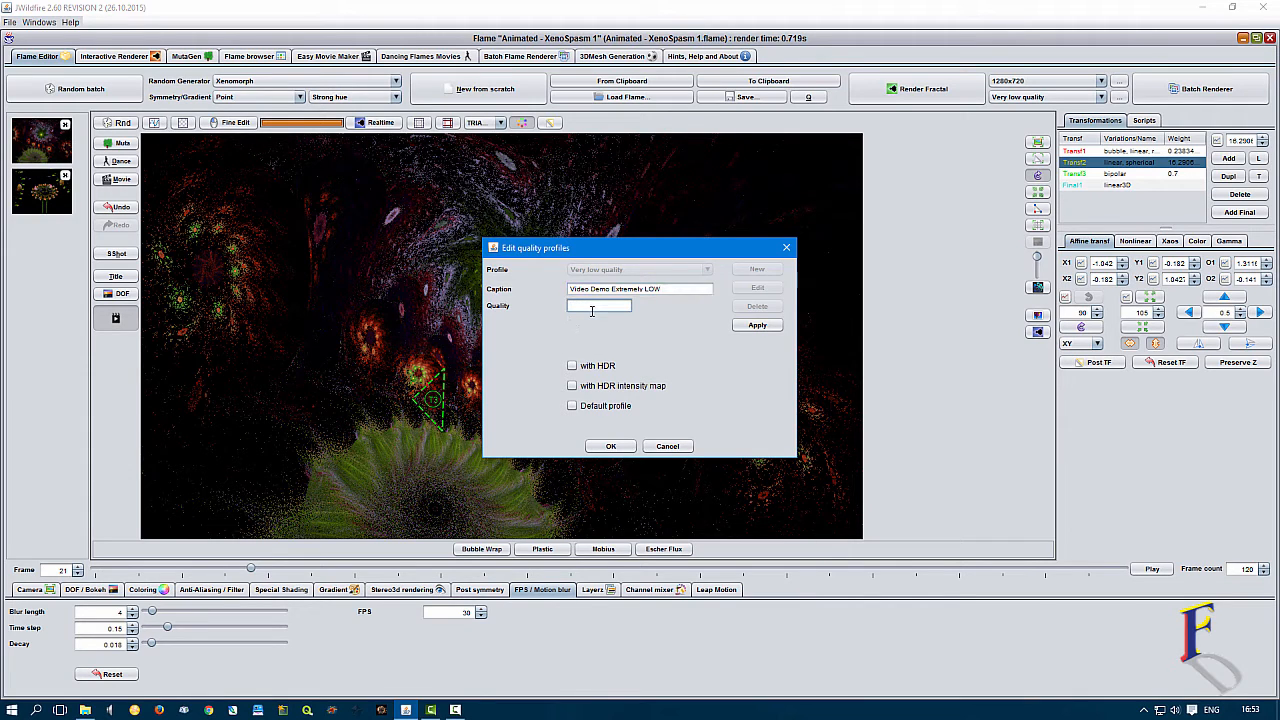
click(765, 326)
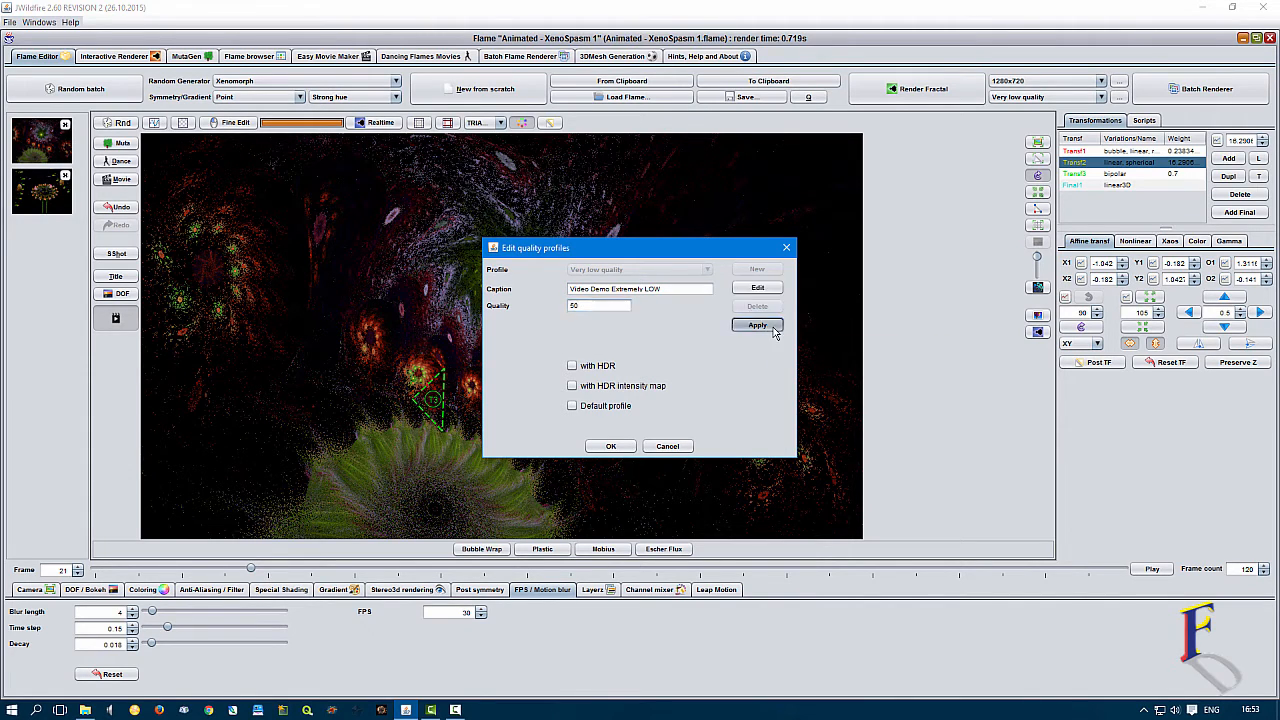
click(612, 447)
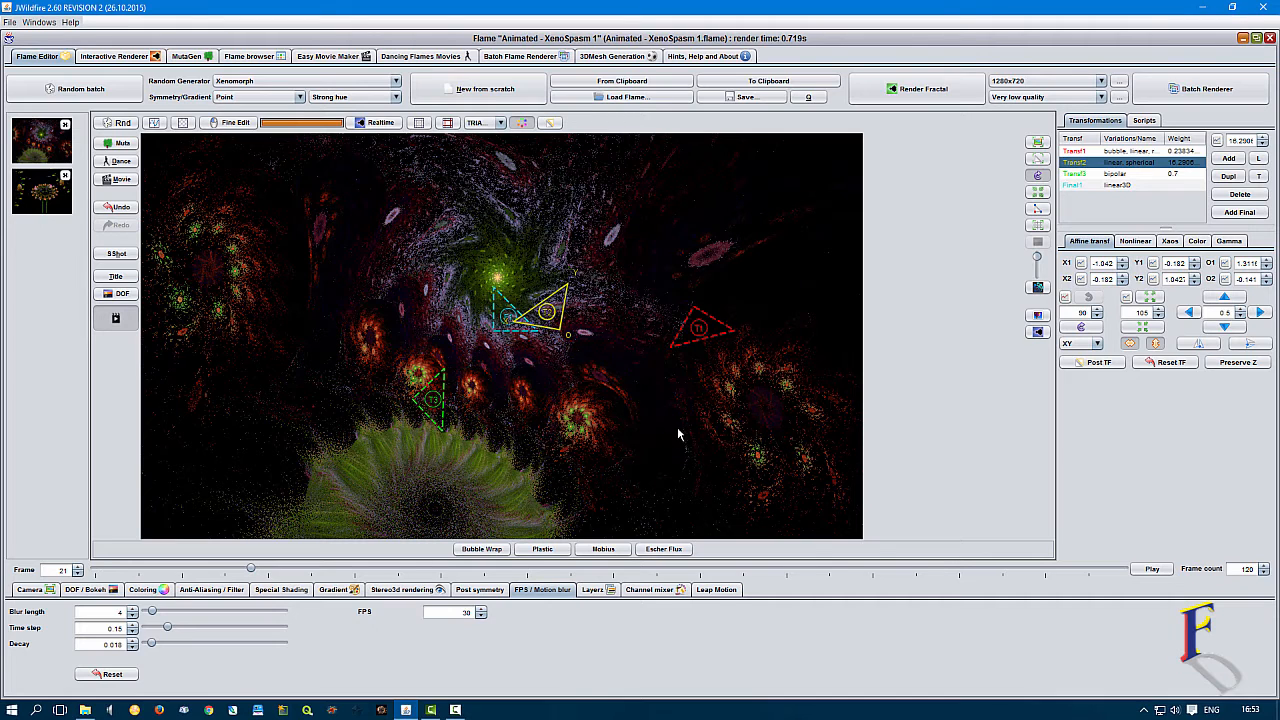
Batch render the flame files at 1280x720 with the Video Demo Extremely LOW profile and review the job list.
click(540, 57)
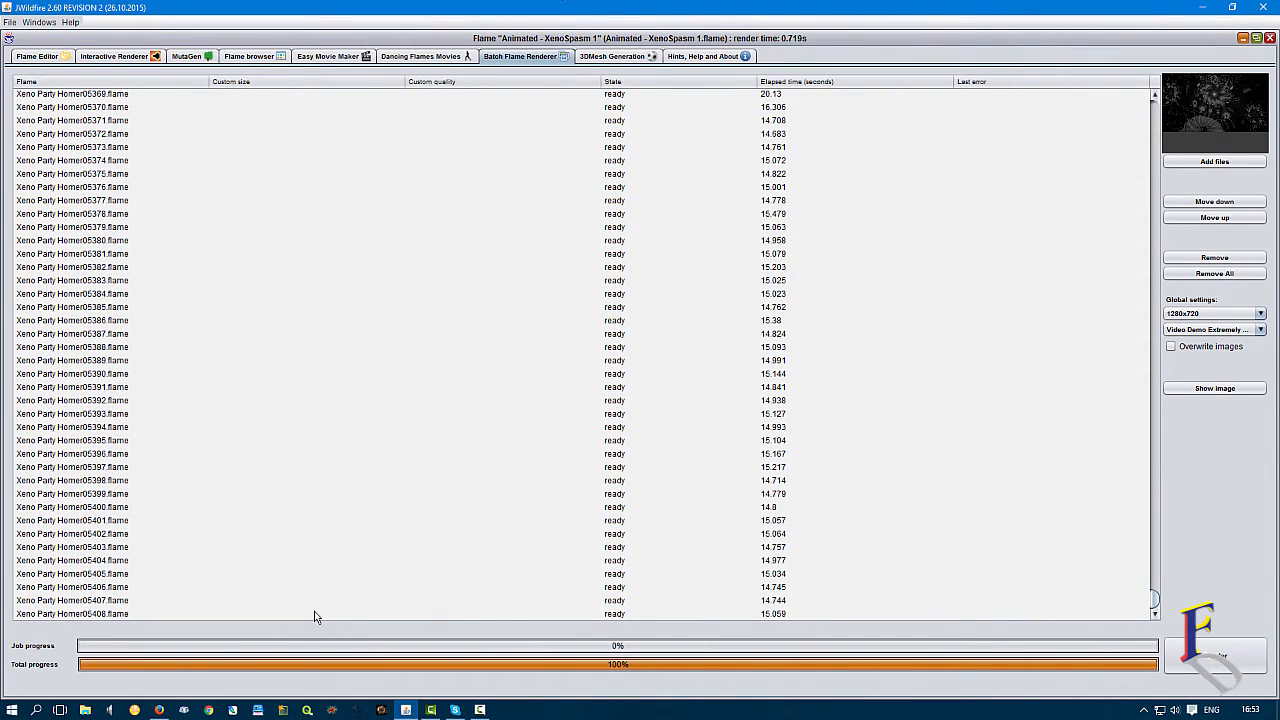
click(614, 613)
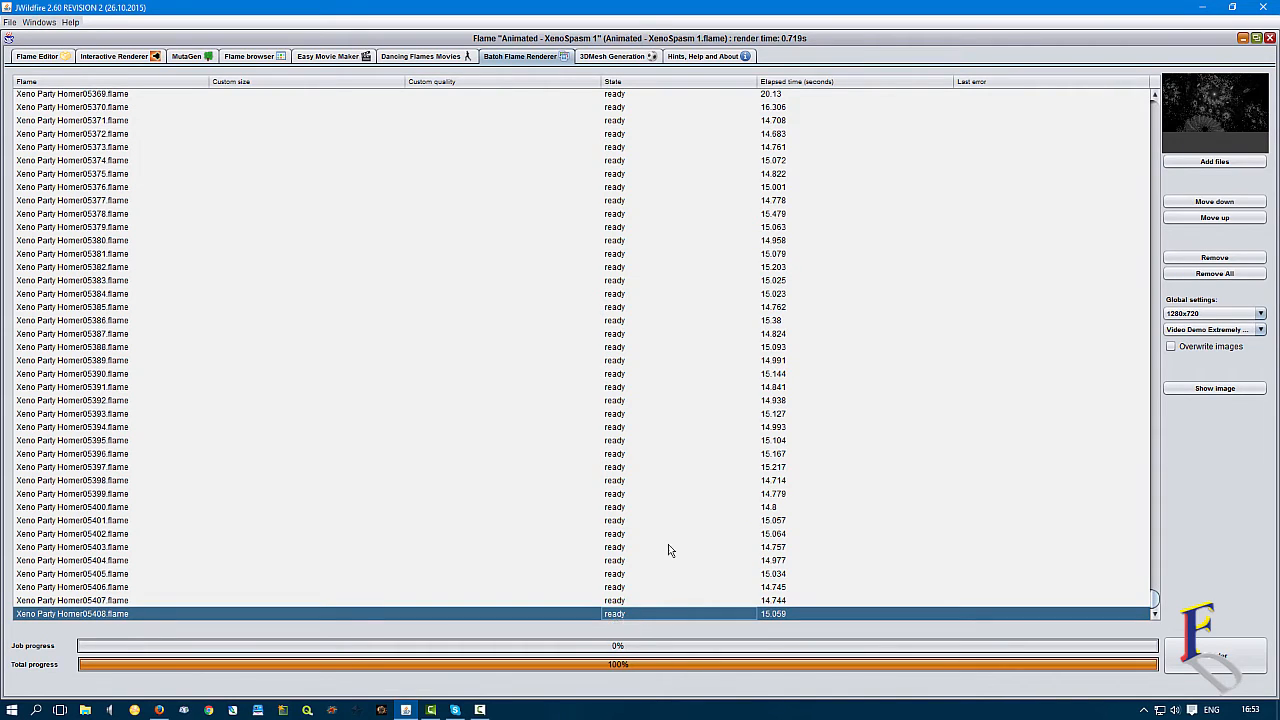
scroll(655, 565, up, 10)
scroll(655, 565, down, 10)
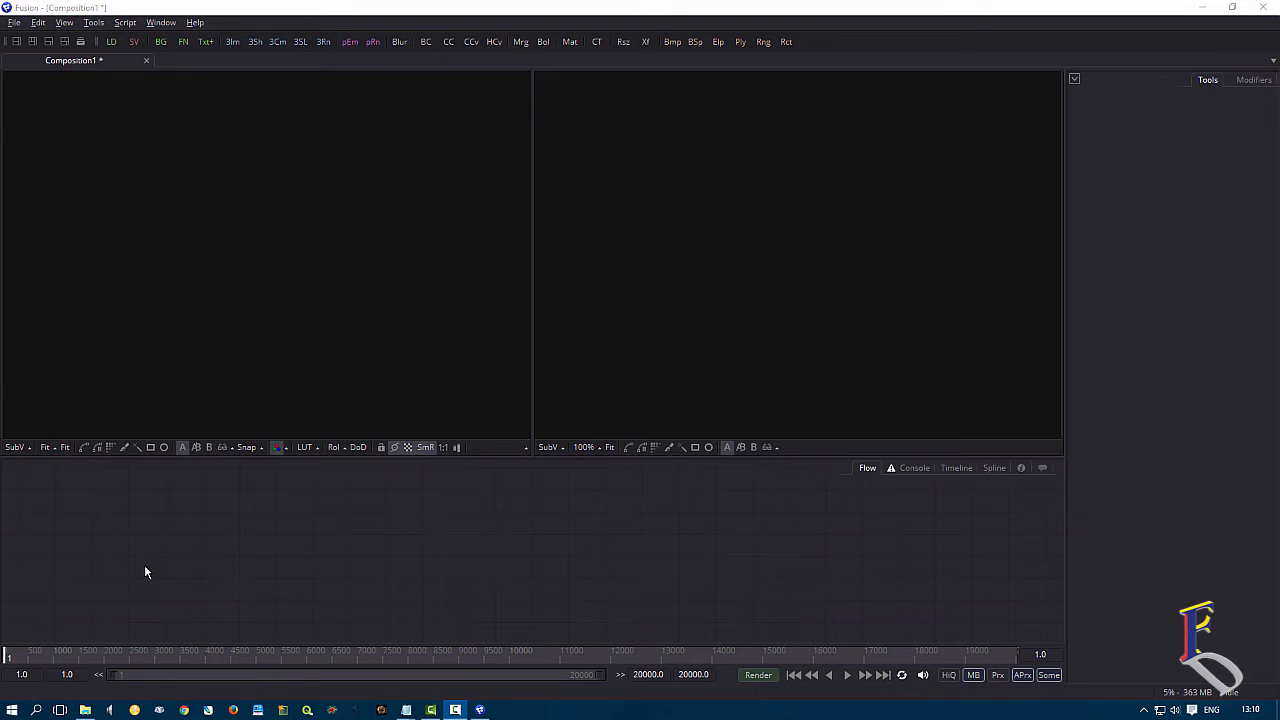
Load the rendered Xeno Party Homer PNG sequence from File Explorer into the flow of the Fusion composition.
key(alt+Tab)
key(alt+Tab)
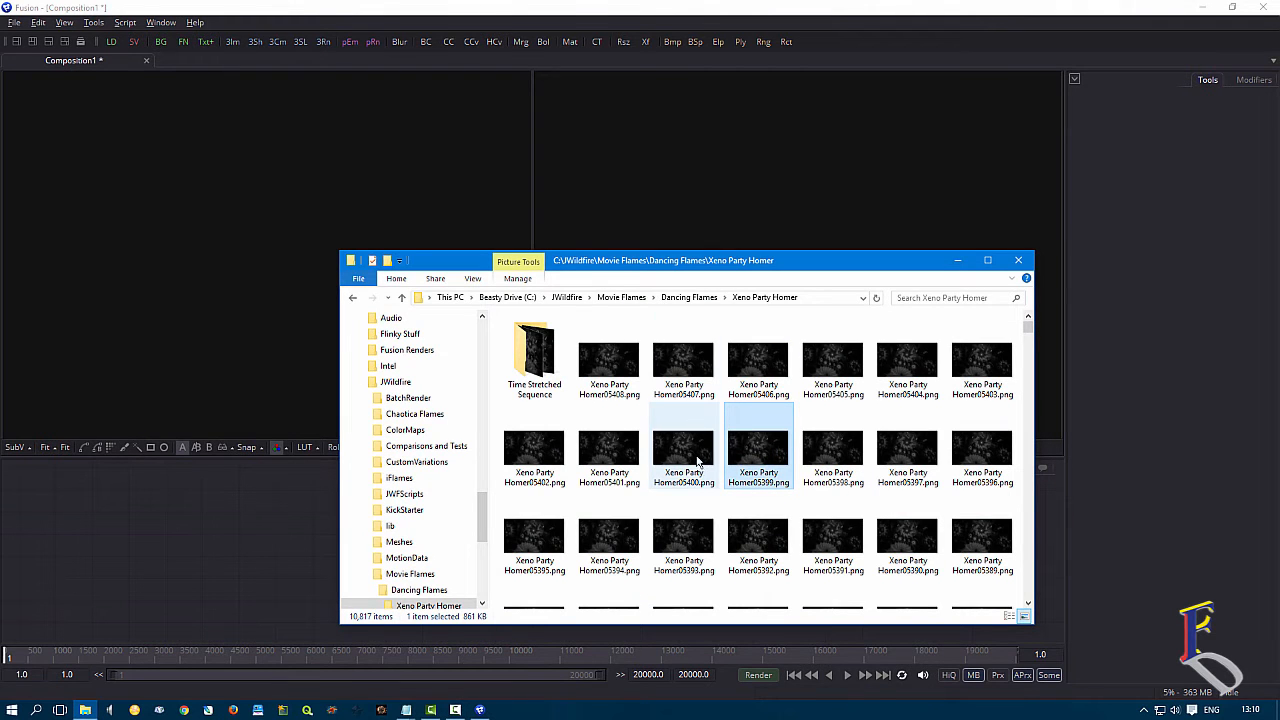
drag(698, 459, 113, 577)
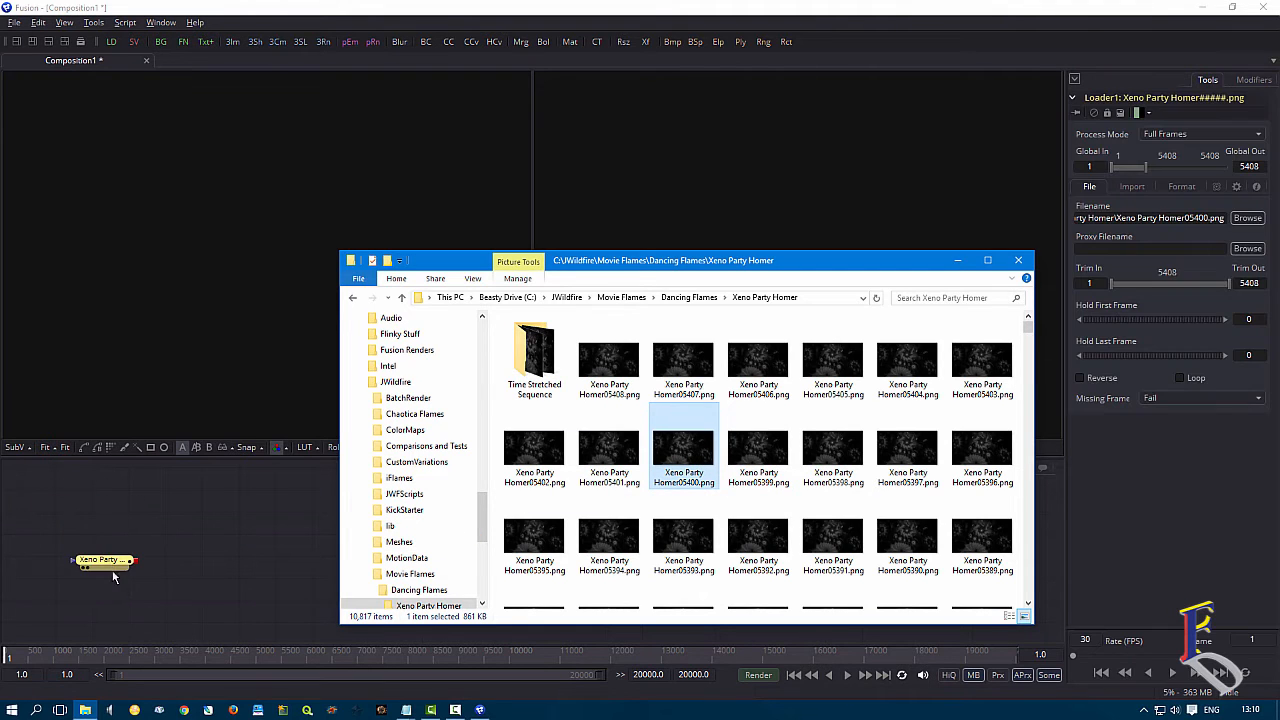
click(190, 538)
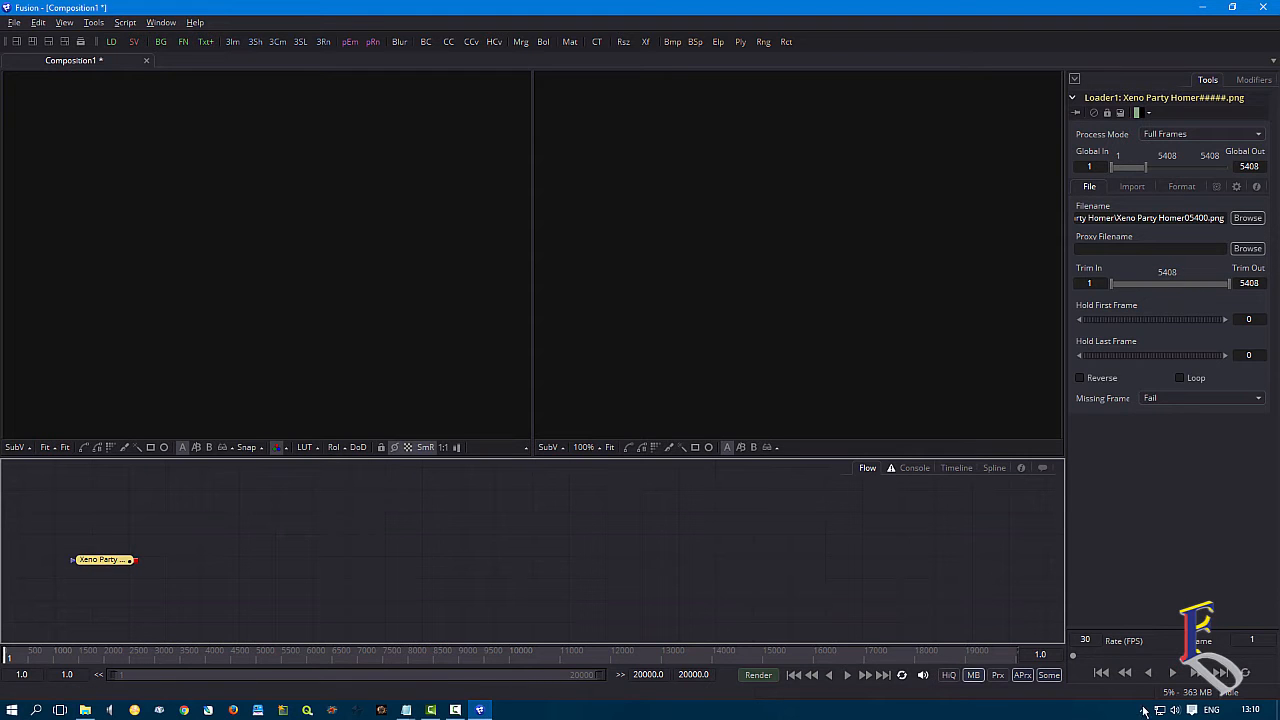
Play back the loaded image sequence from its loader node to check the animation, and stop the playback.
click(1175, 674)
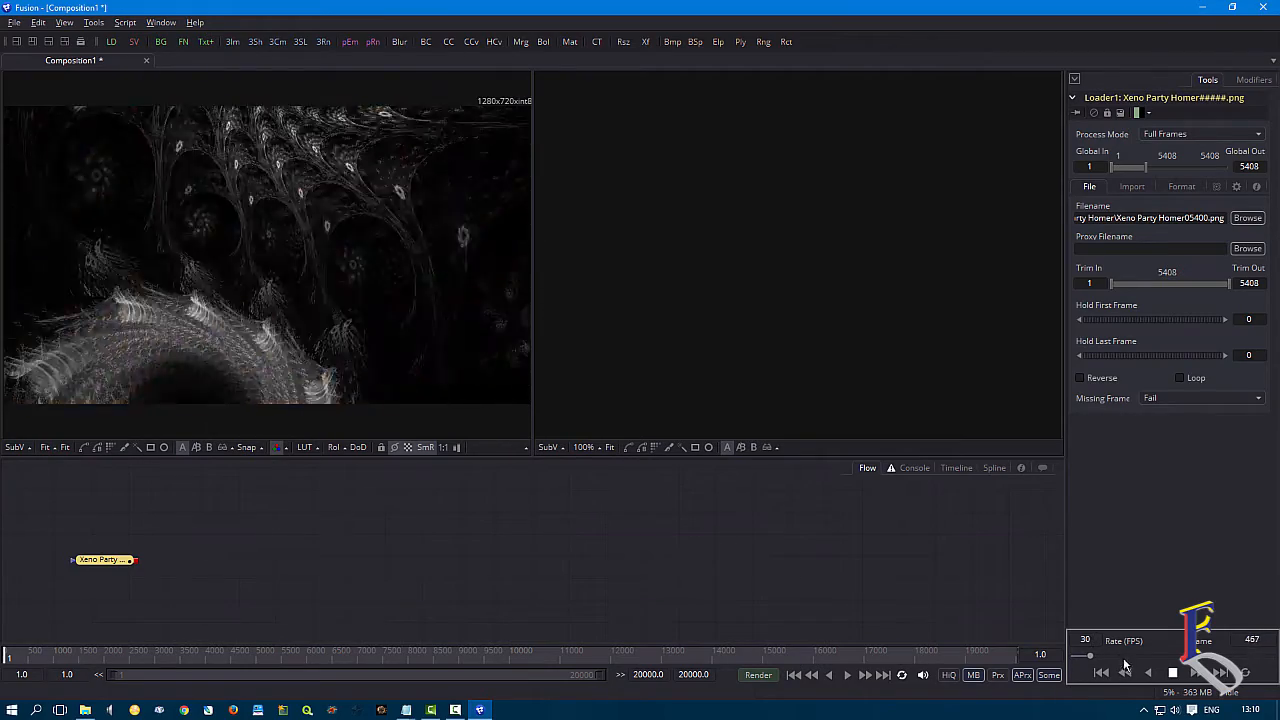
click(1173, 672)
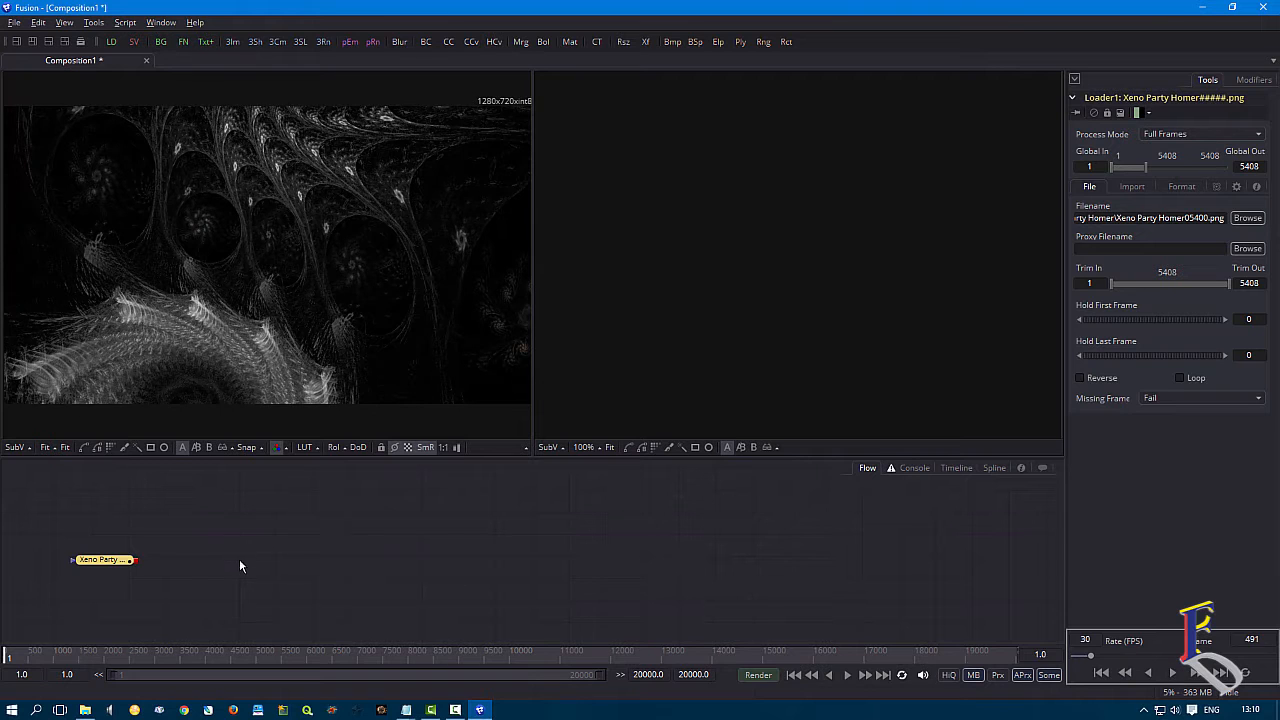
click(209, 576)
click(181, 582)
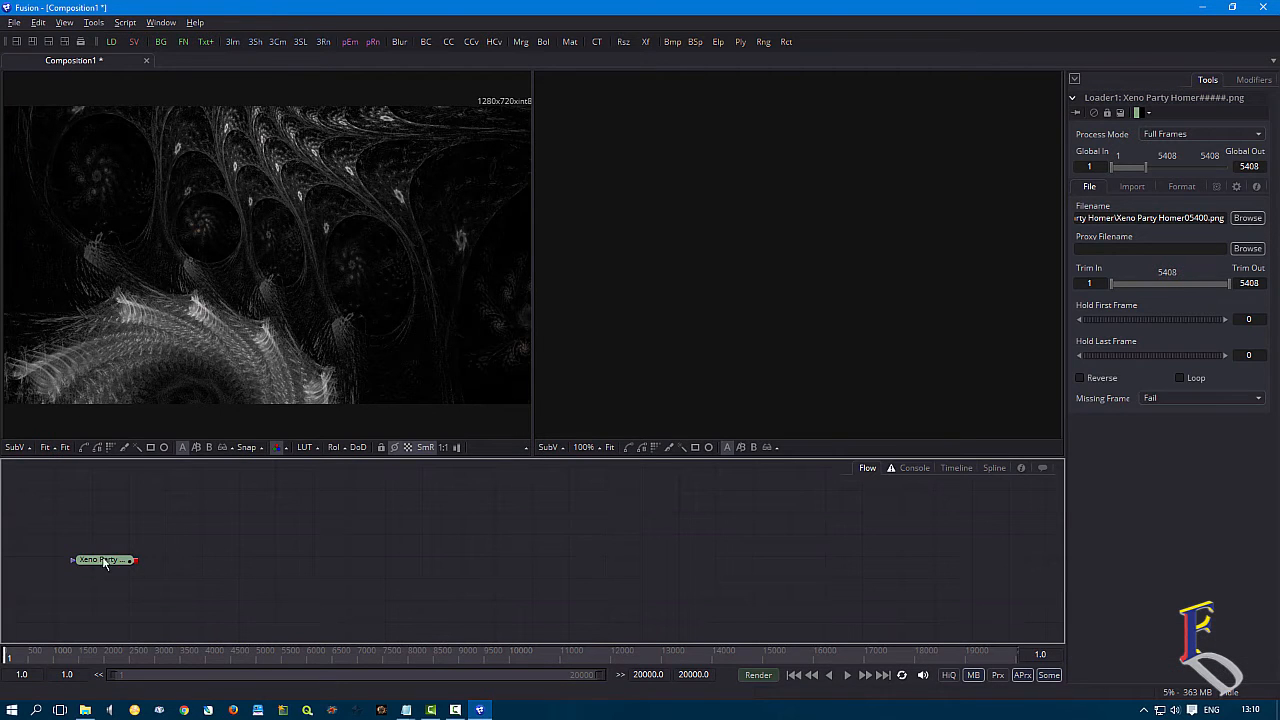
drag(105, 563, 111, 551)
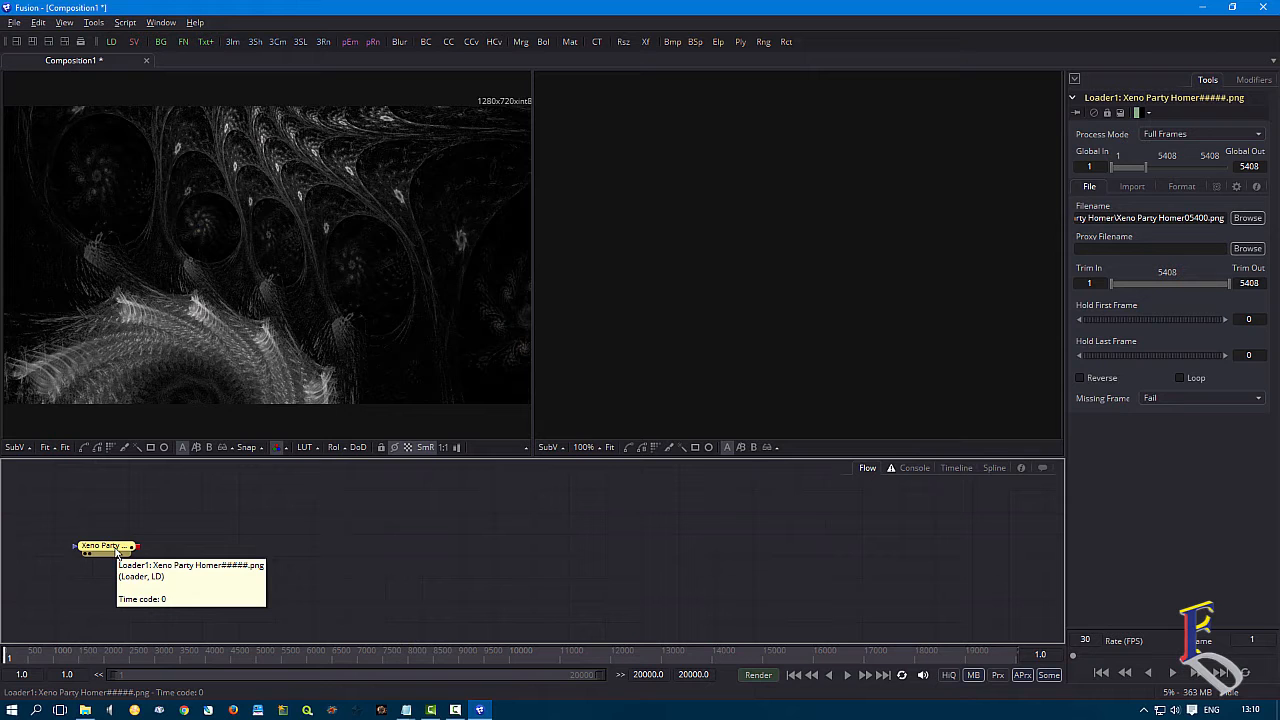
right_click(116, 550)
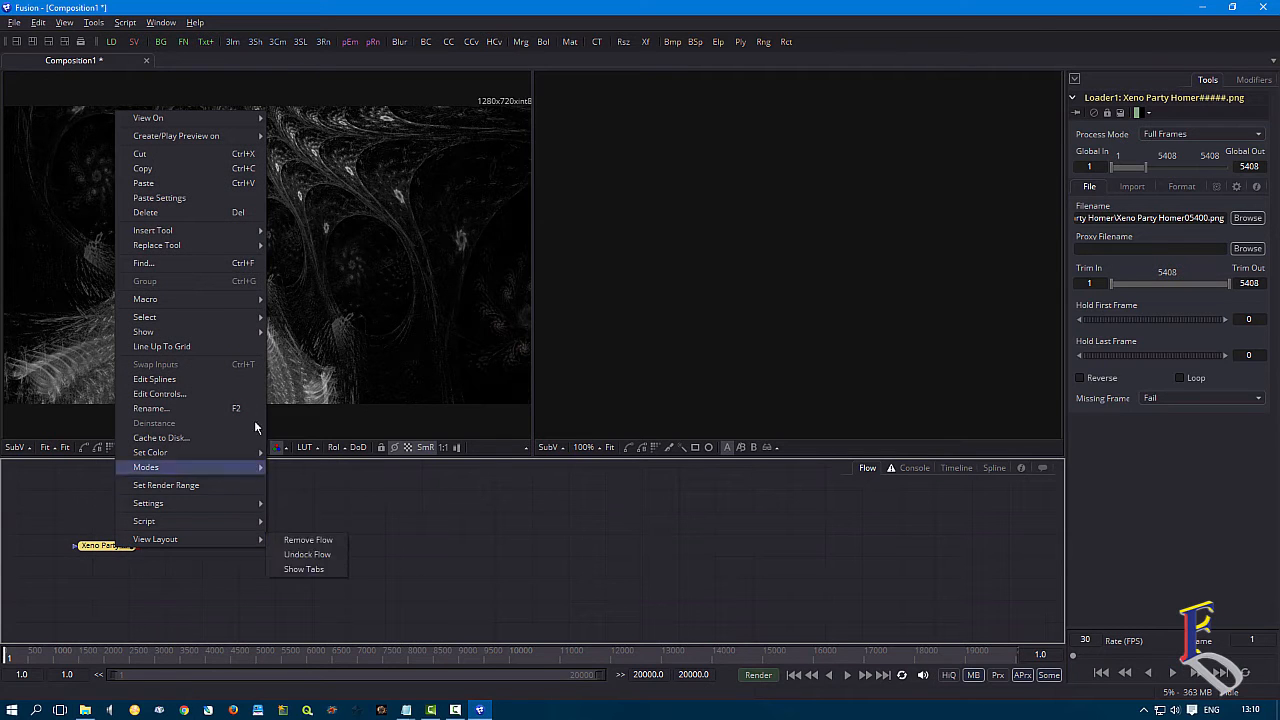
mouse_move(224, 229)
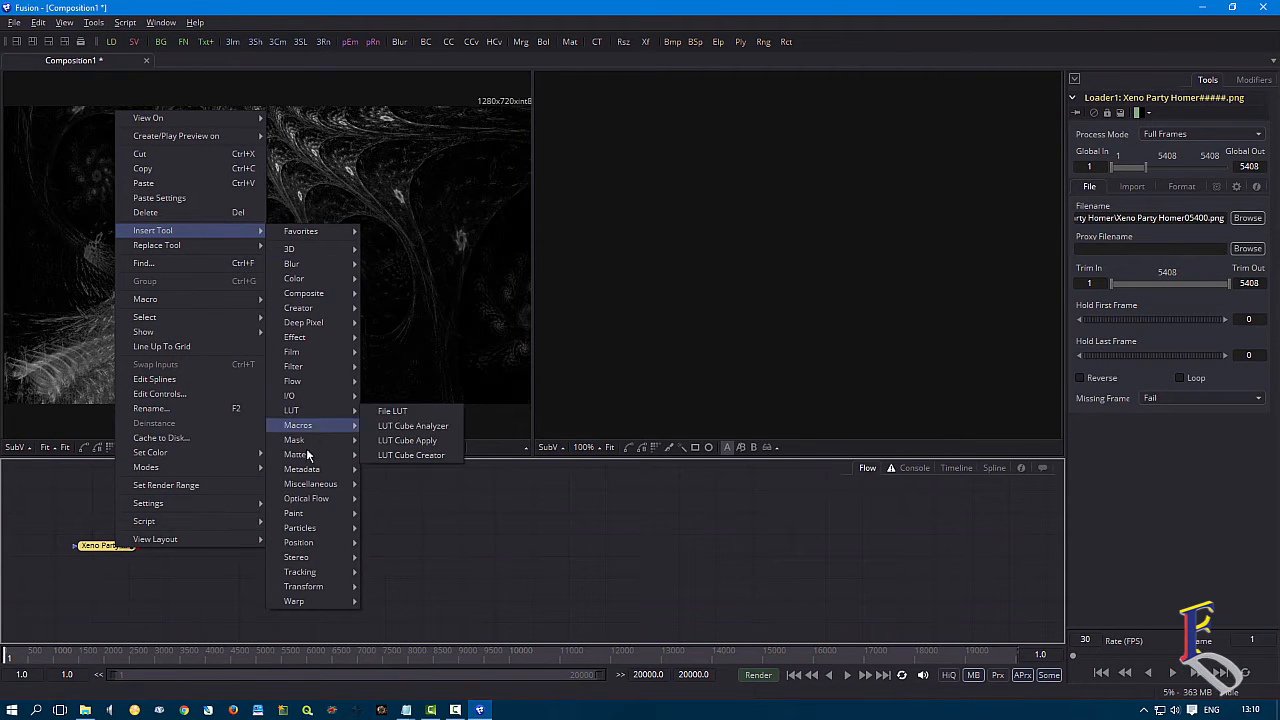
mouse_move(311, 486)
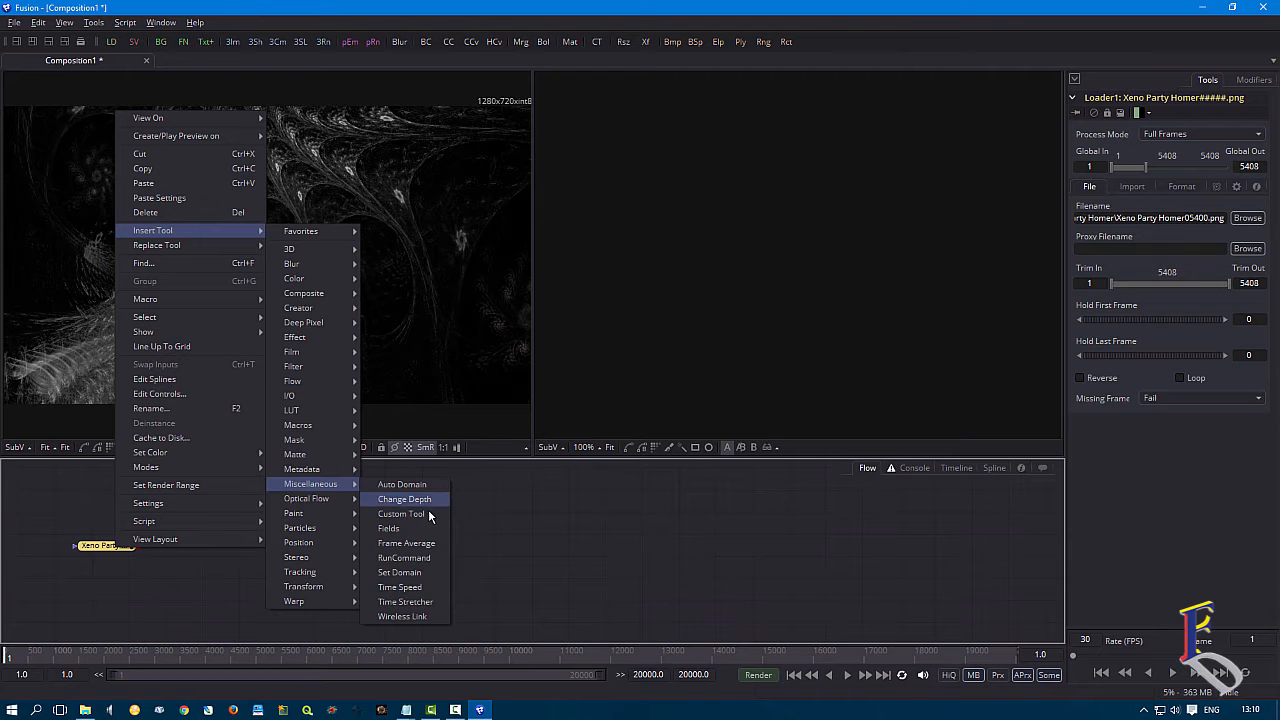
click(462, 559)
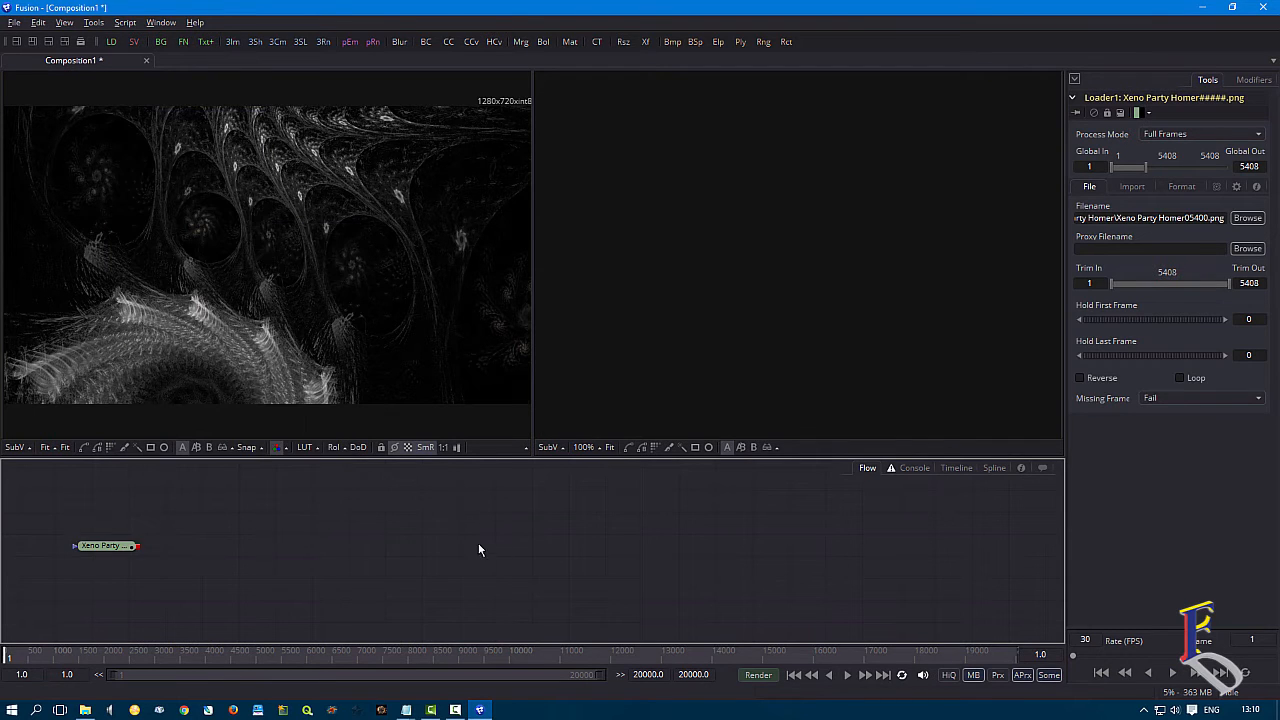
Add a Time Speed tool to the output of the Xeno Party Homer loader node.
click(105, 547)
key(ctrl+space)
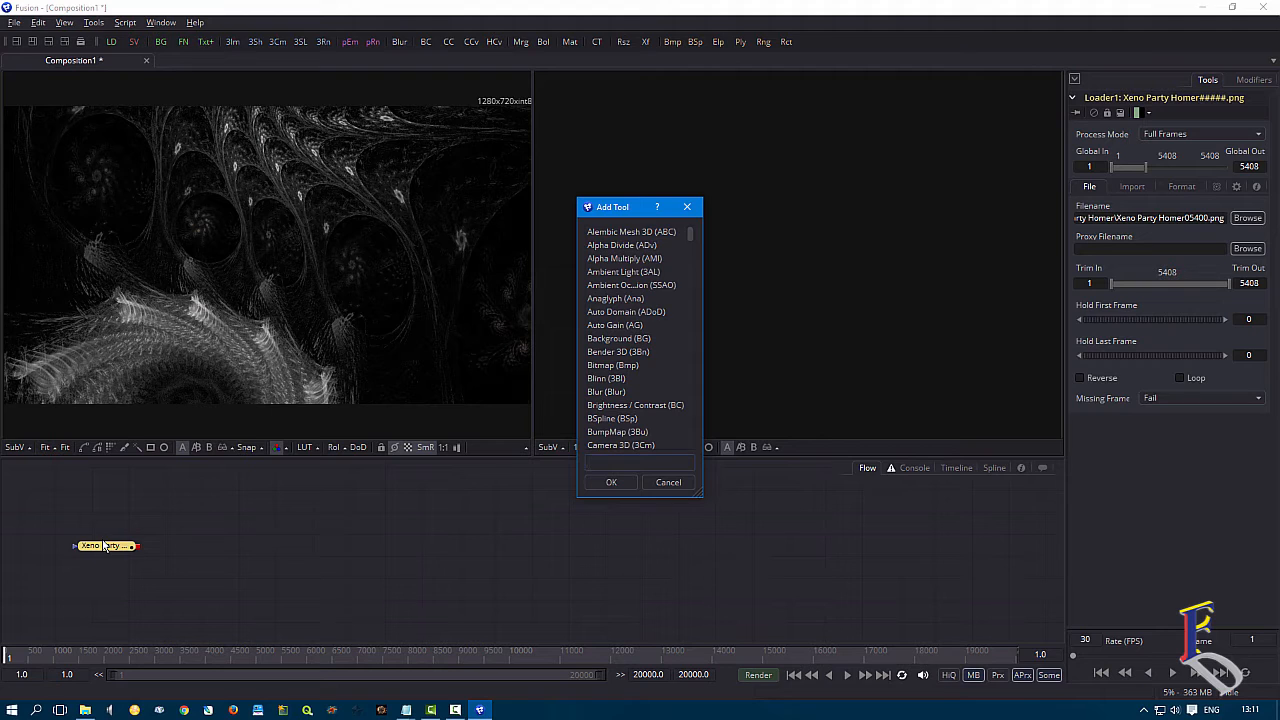
text(tim)
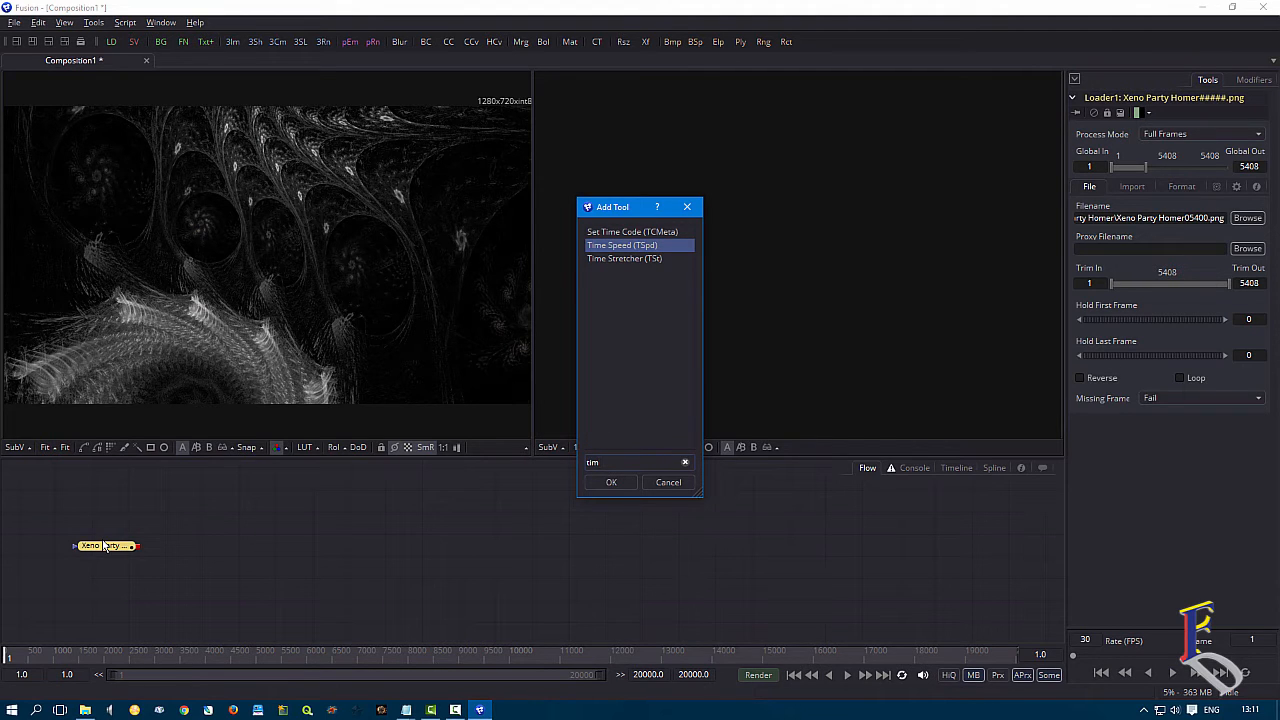
key(Return)
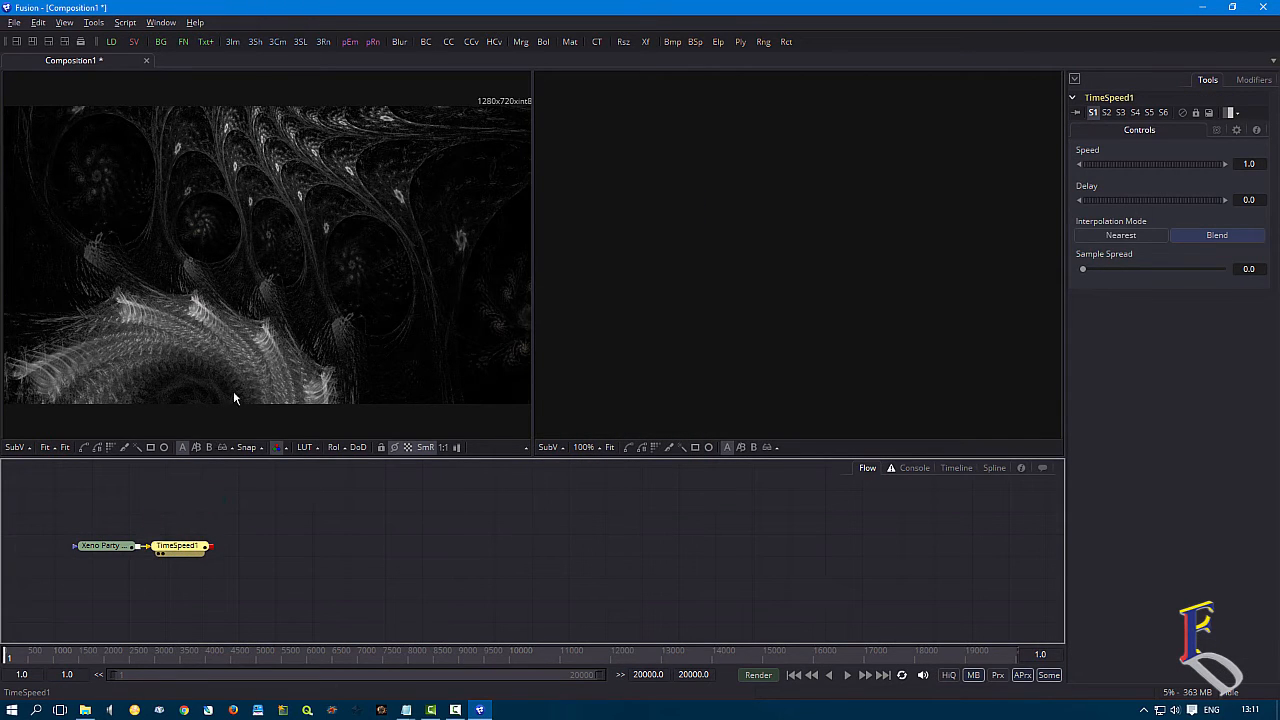
Display the Time Speed node in the left viewer and switch its display in the right viewer on and off.
drag(190, 547, 251, 362)
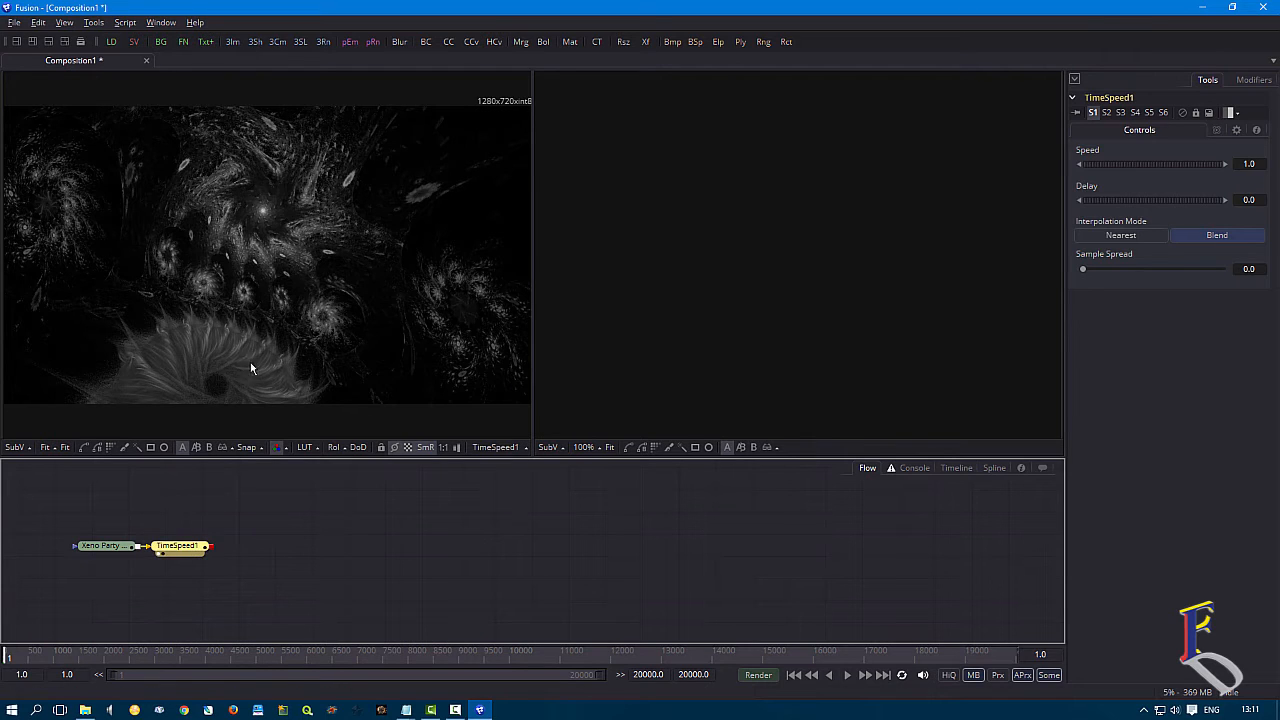
click(163, 555)
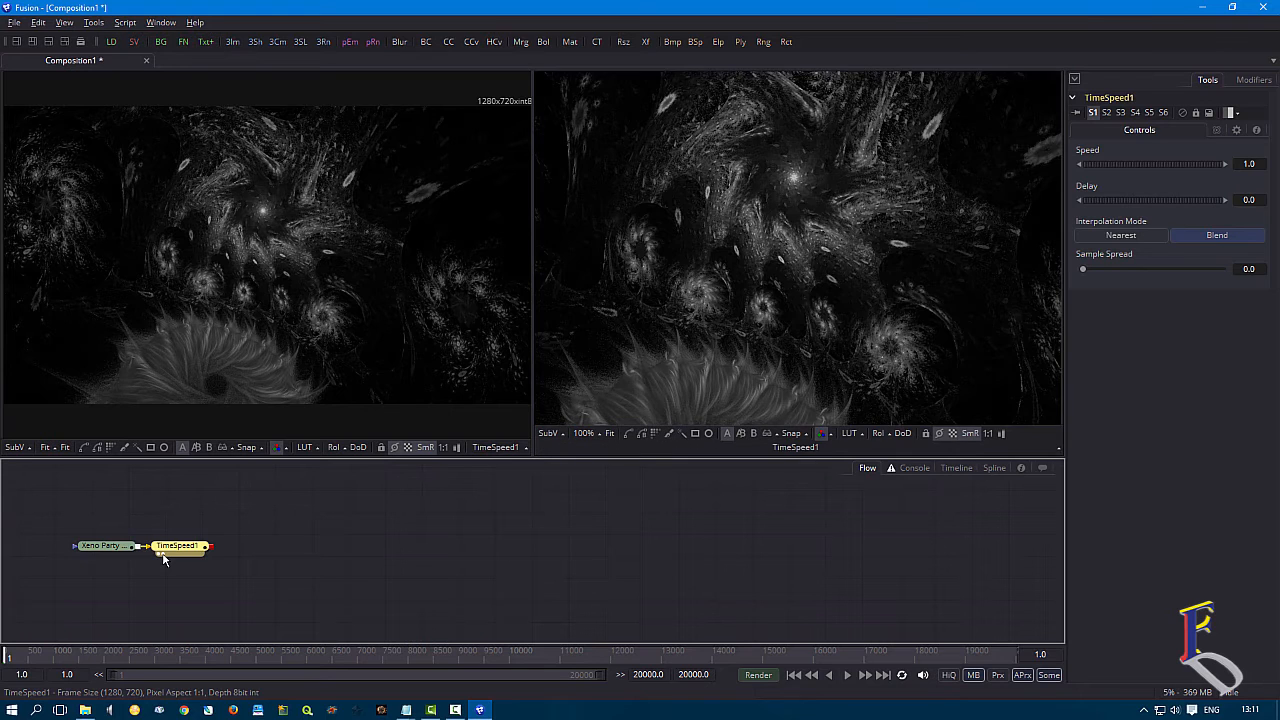
click(163, 556)
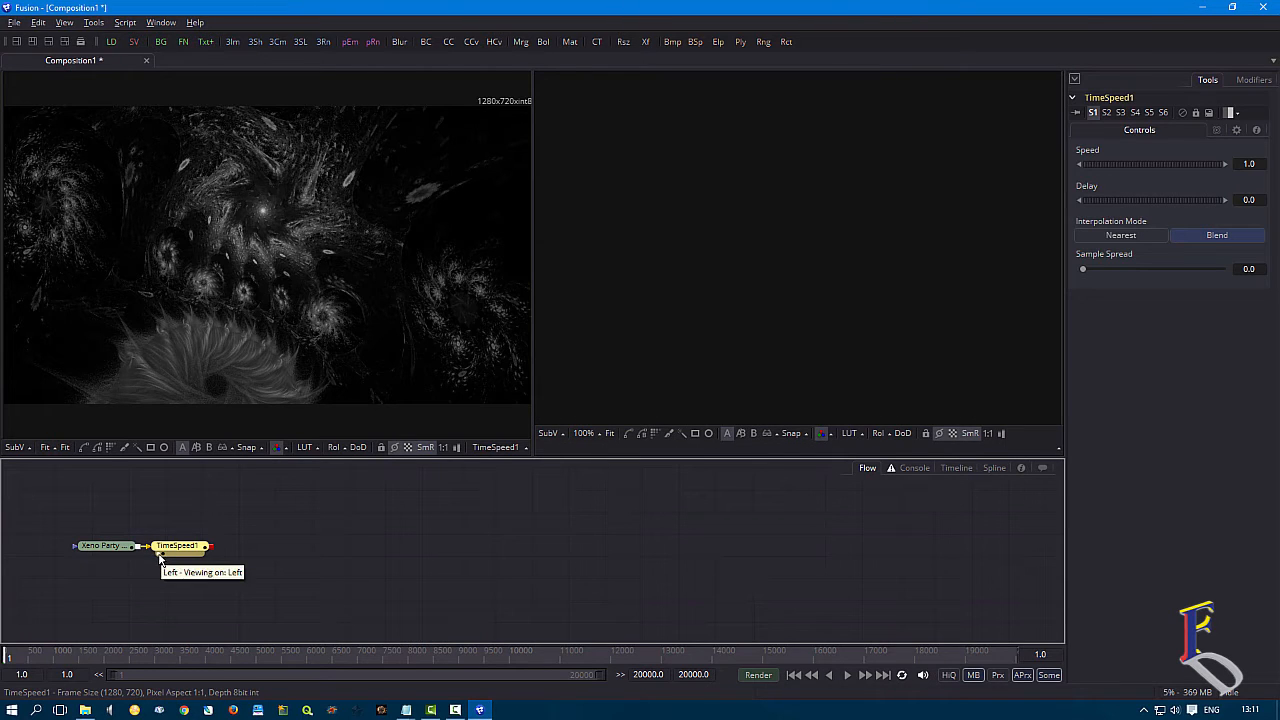
Try the available interface layouts and keep the single-viewer layout with the full-height tool controls.
click(49, 47)
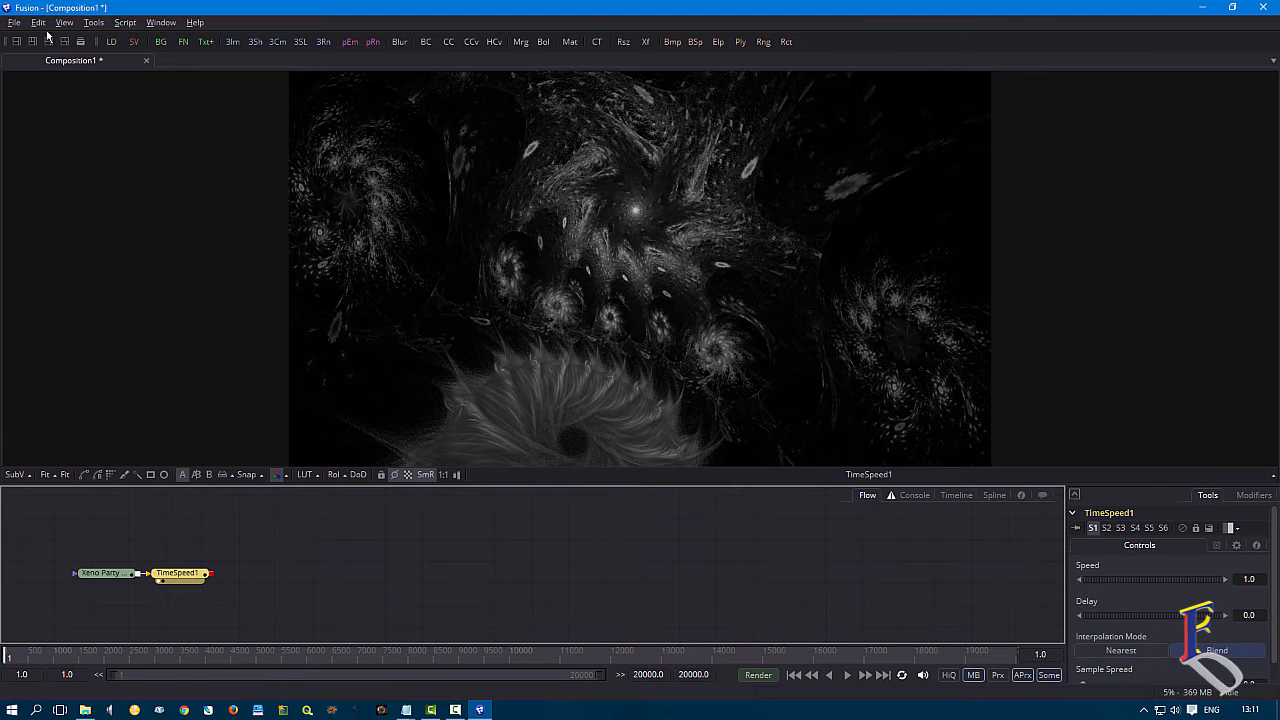
click(33, 44)
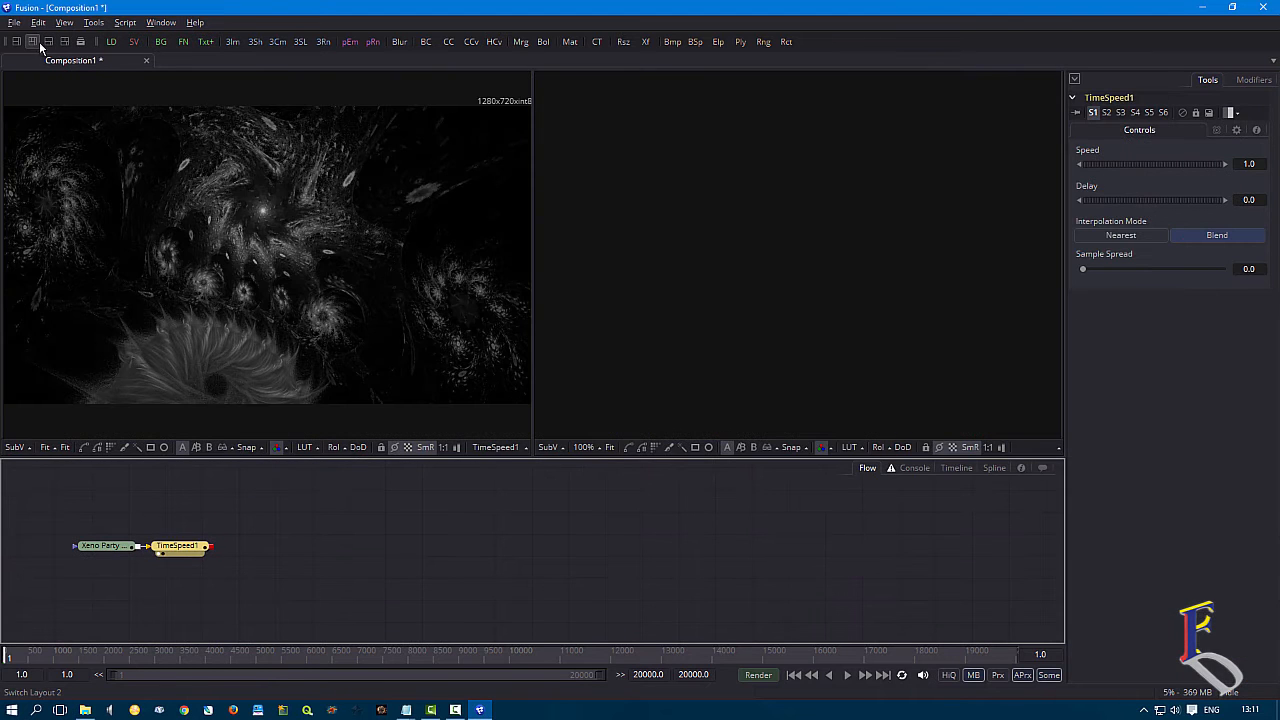
click(48, 44)
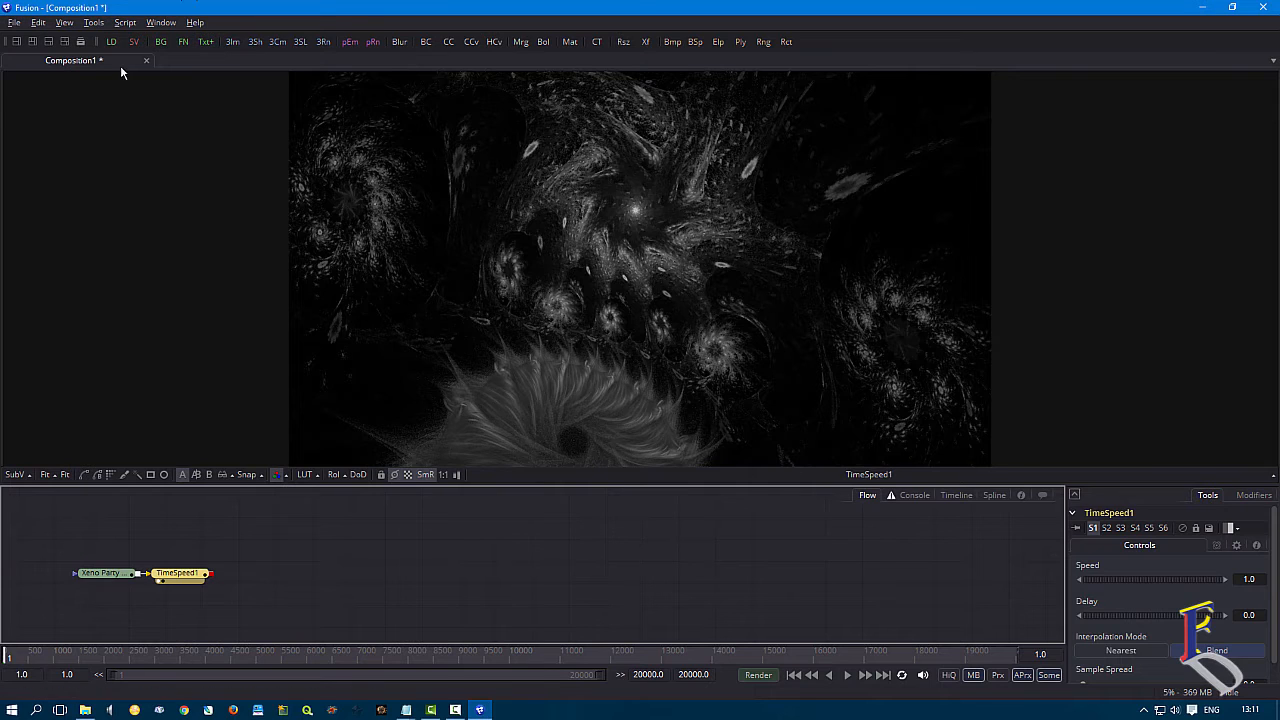
click(19, 46)
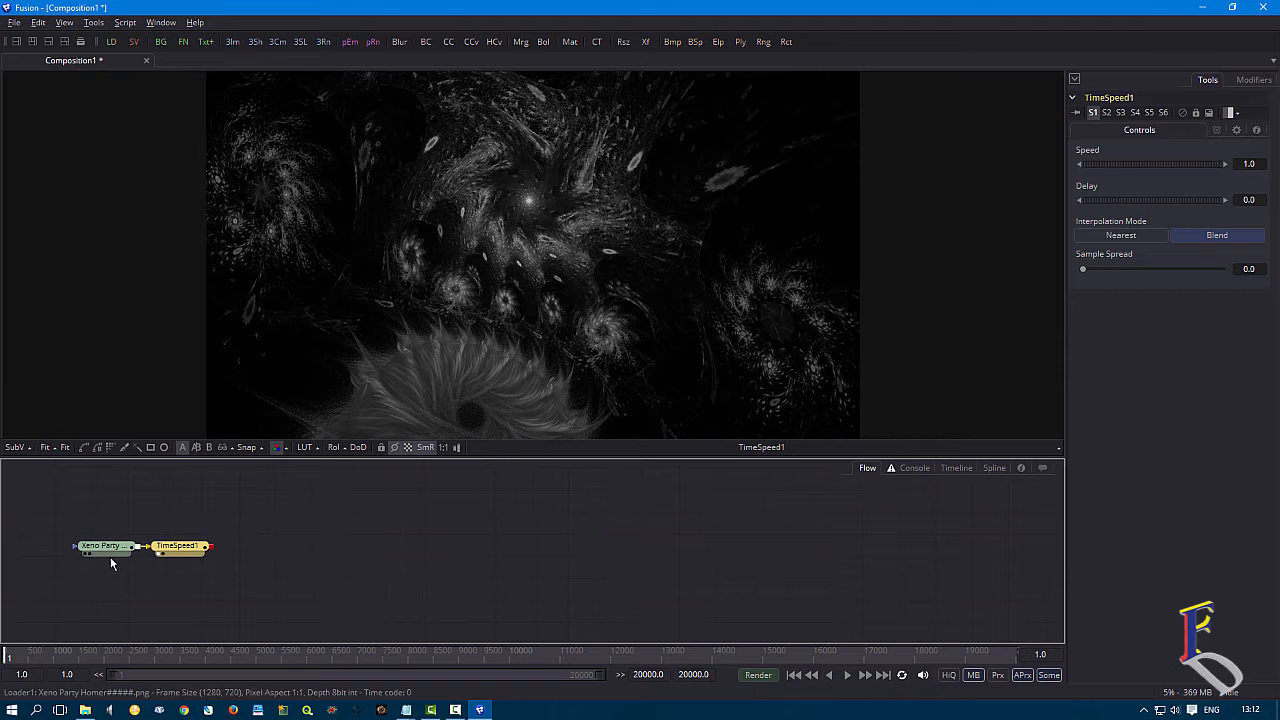
Examine the composition's global start time, the loader's global range and the Time Speed node's controls.
click(493, 580)
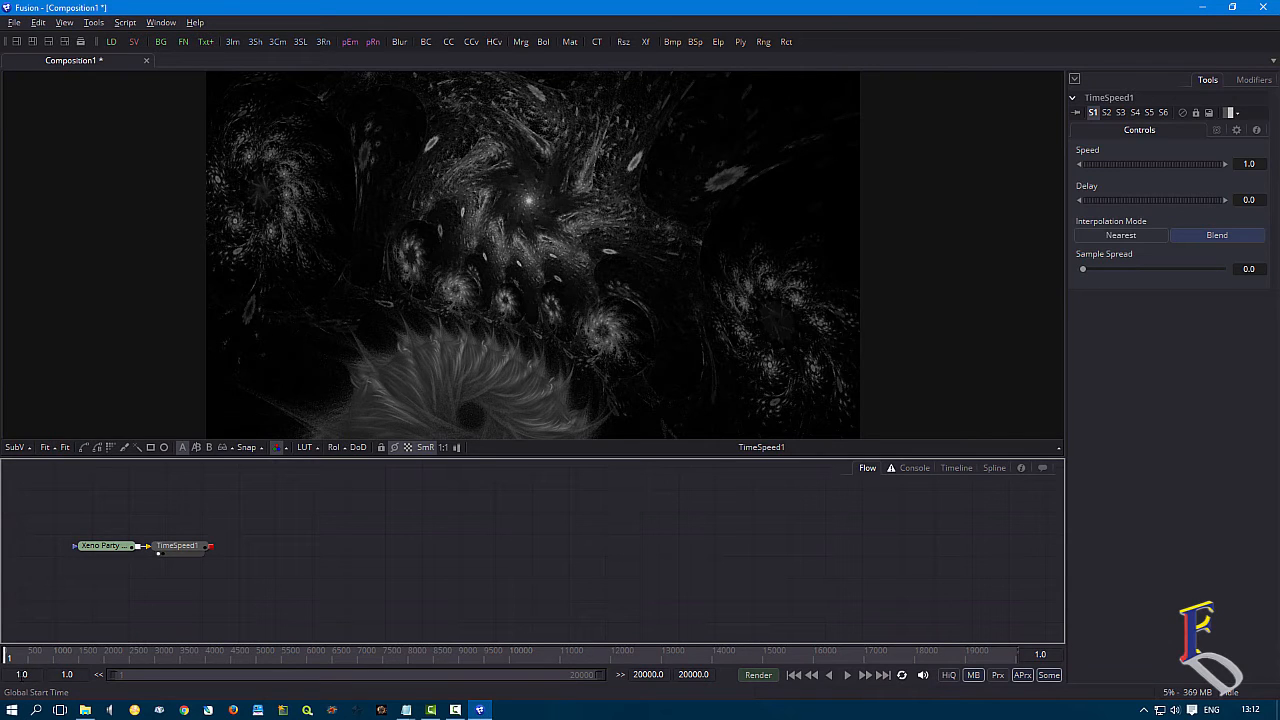
click(24, 674)
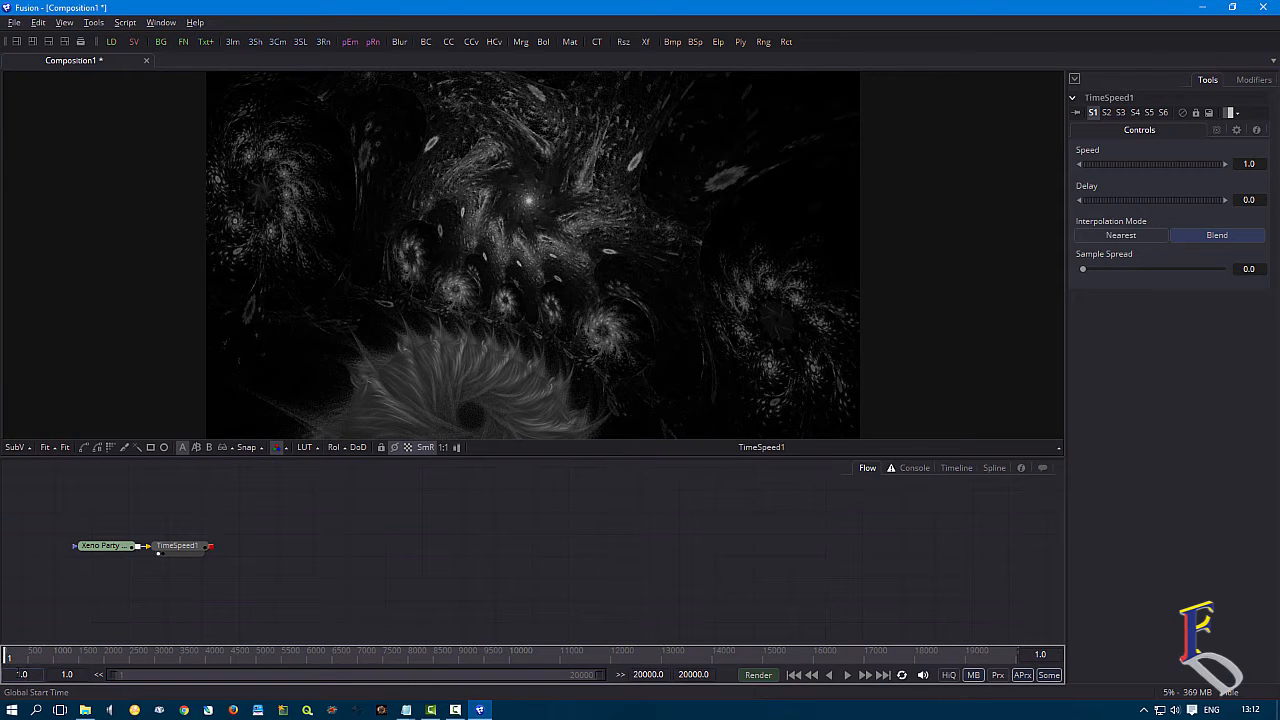
click(80, 606)
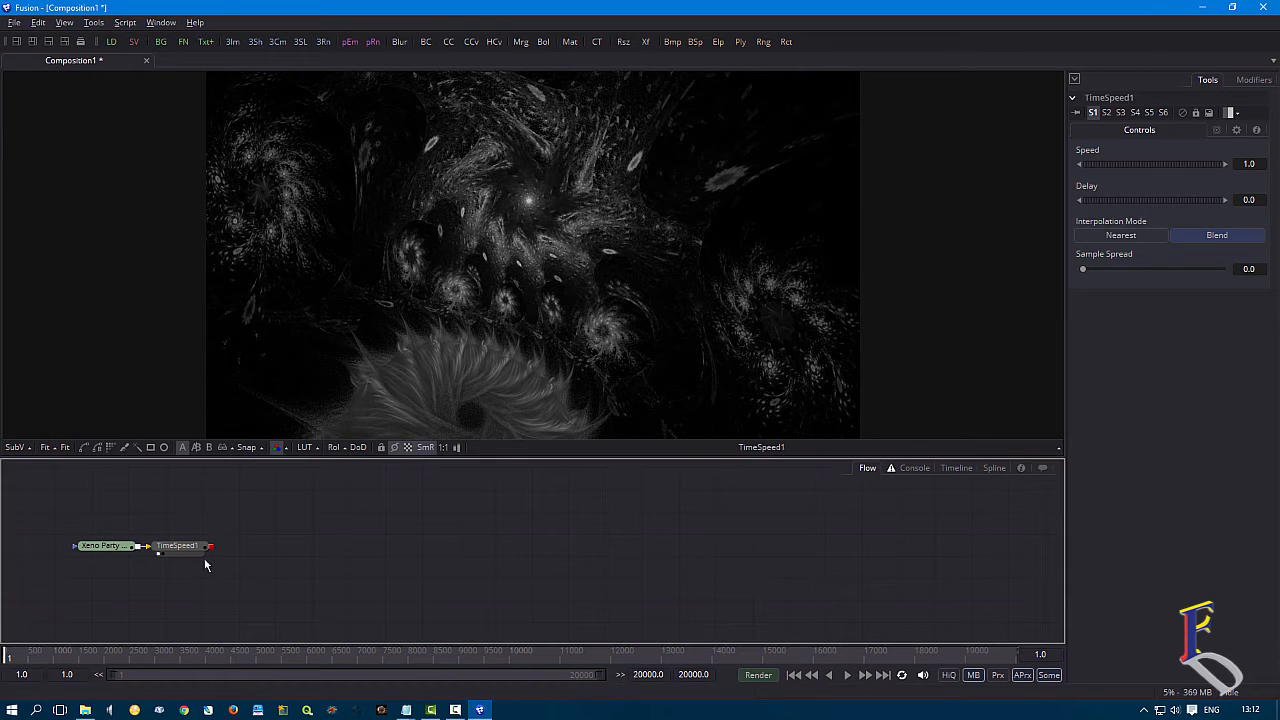
click(116, 550)
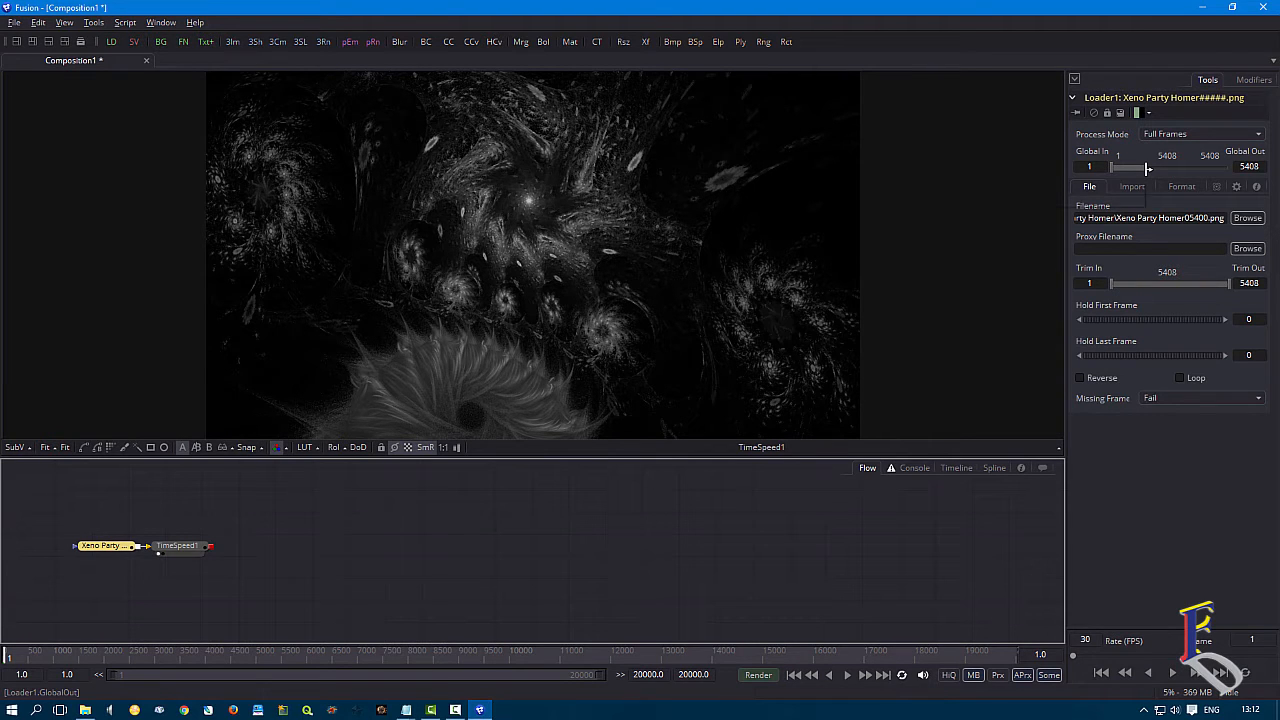
click(195, 550)
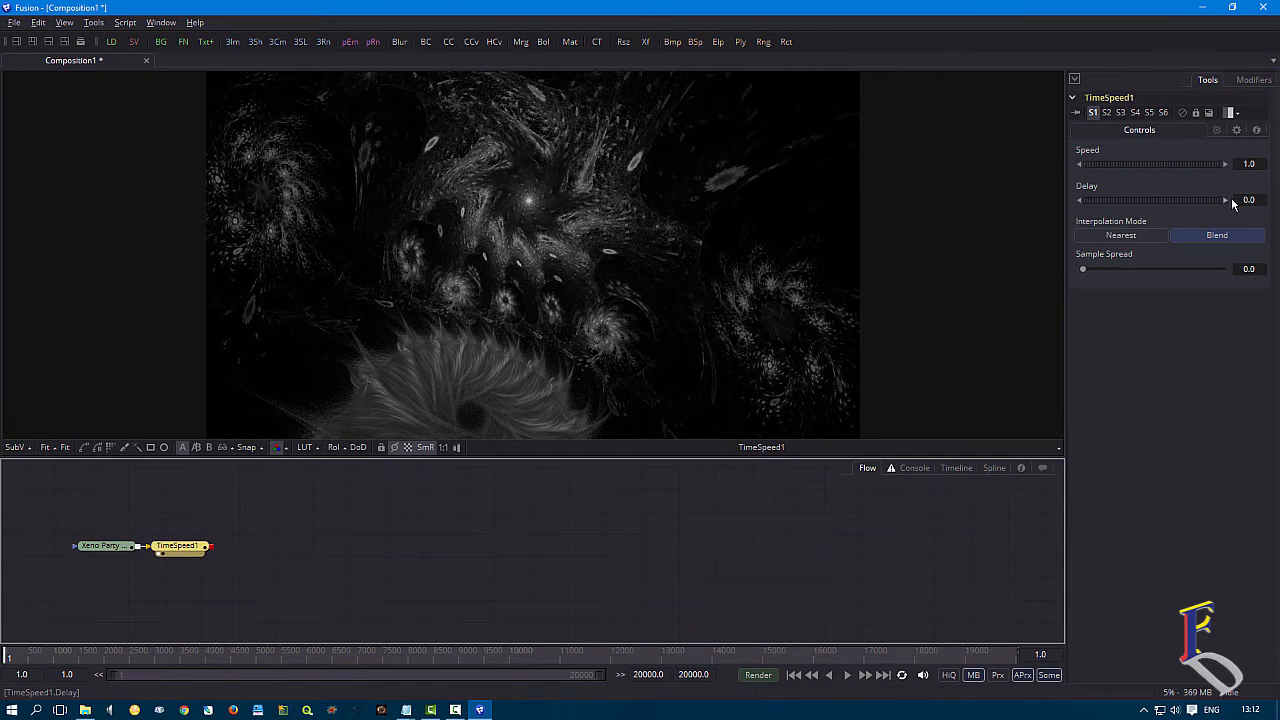
Set the Time Speed node's speed to 12/30 and apply the node's retimed length to the composition's render range.
click(1258, 165)
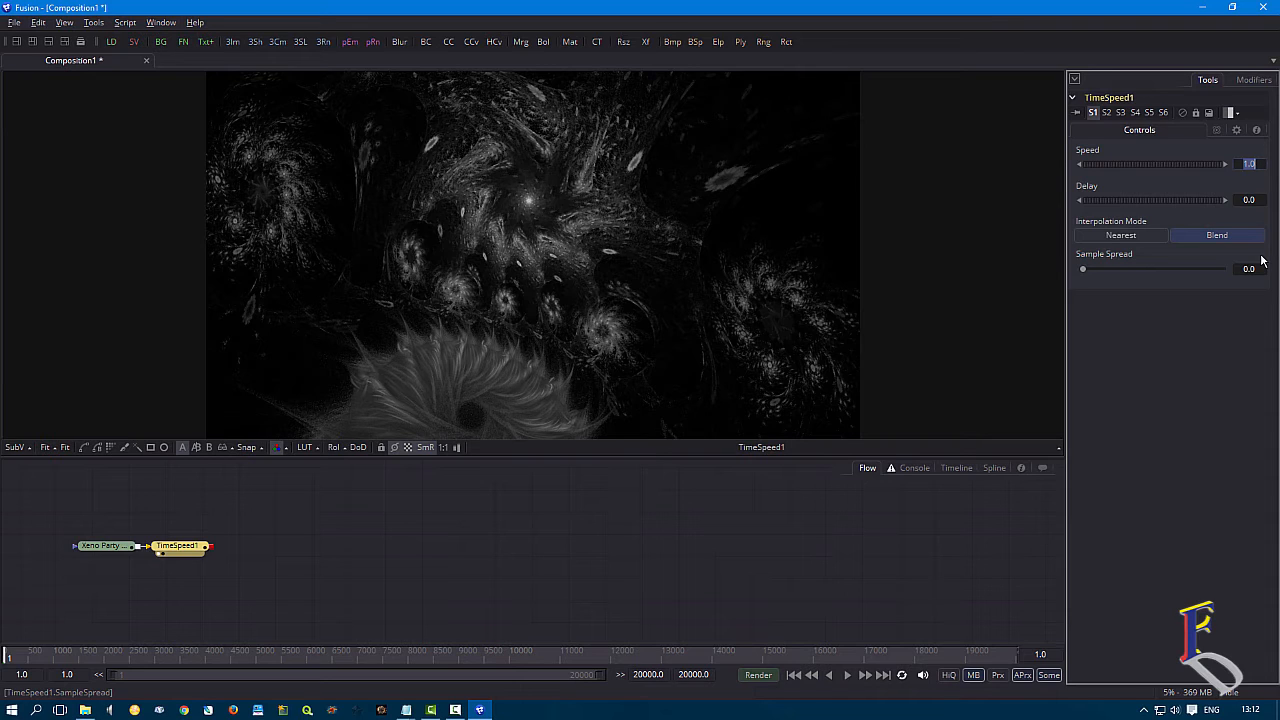
text(12/30)
key(Return)
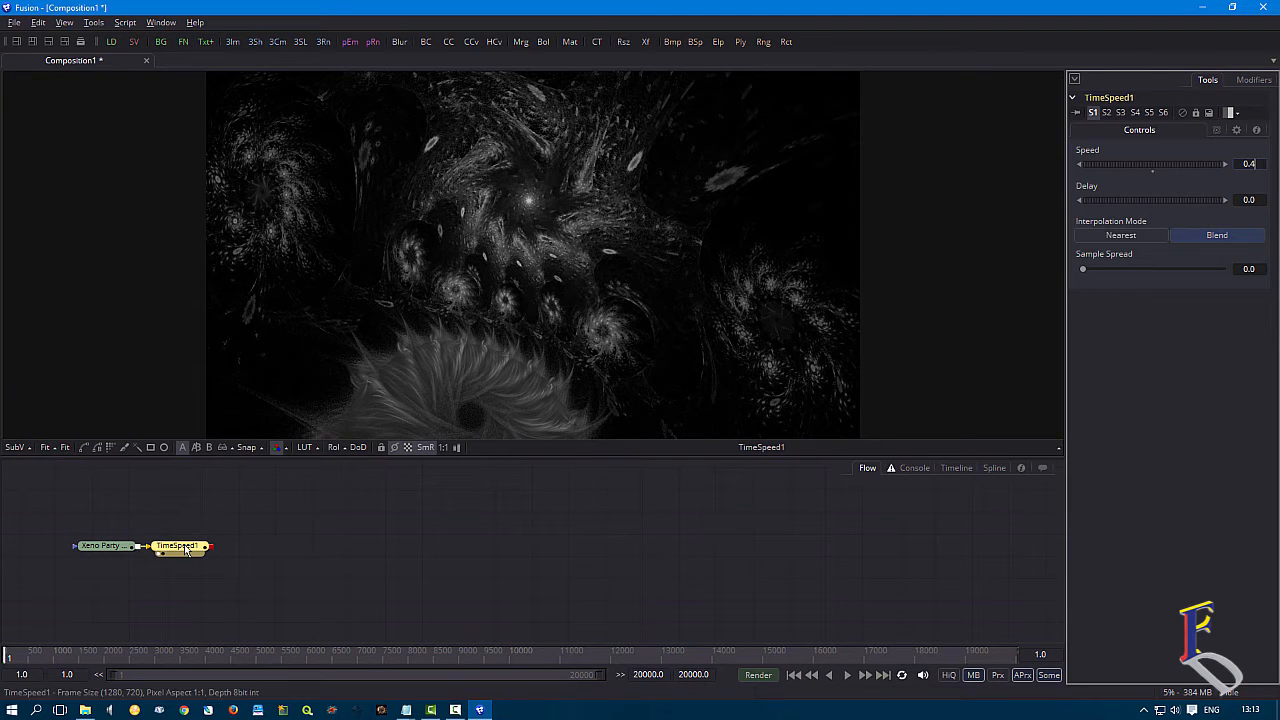
mouse_move(185, 549)
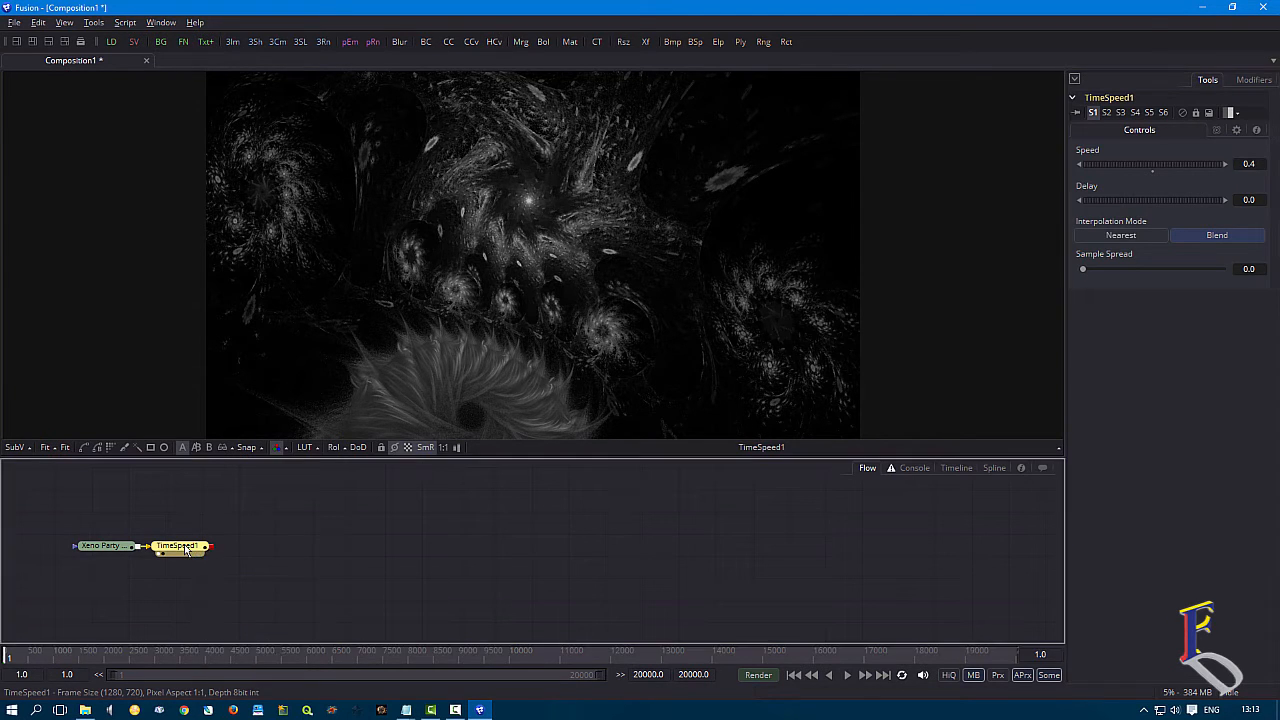
drag(186, 549, 178, 657)
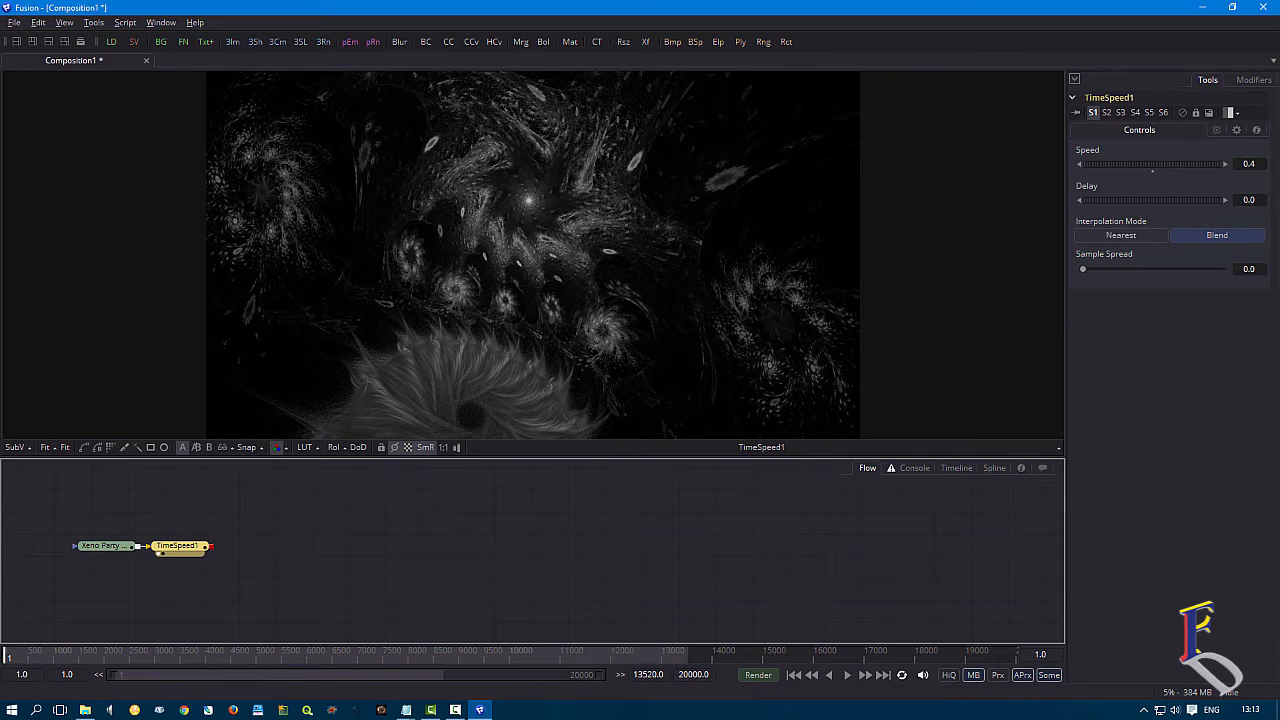
Shorten the render range to end at frame 200 and narrow the visible timeline to that section.
drag(689, 661, 14, 667)
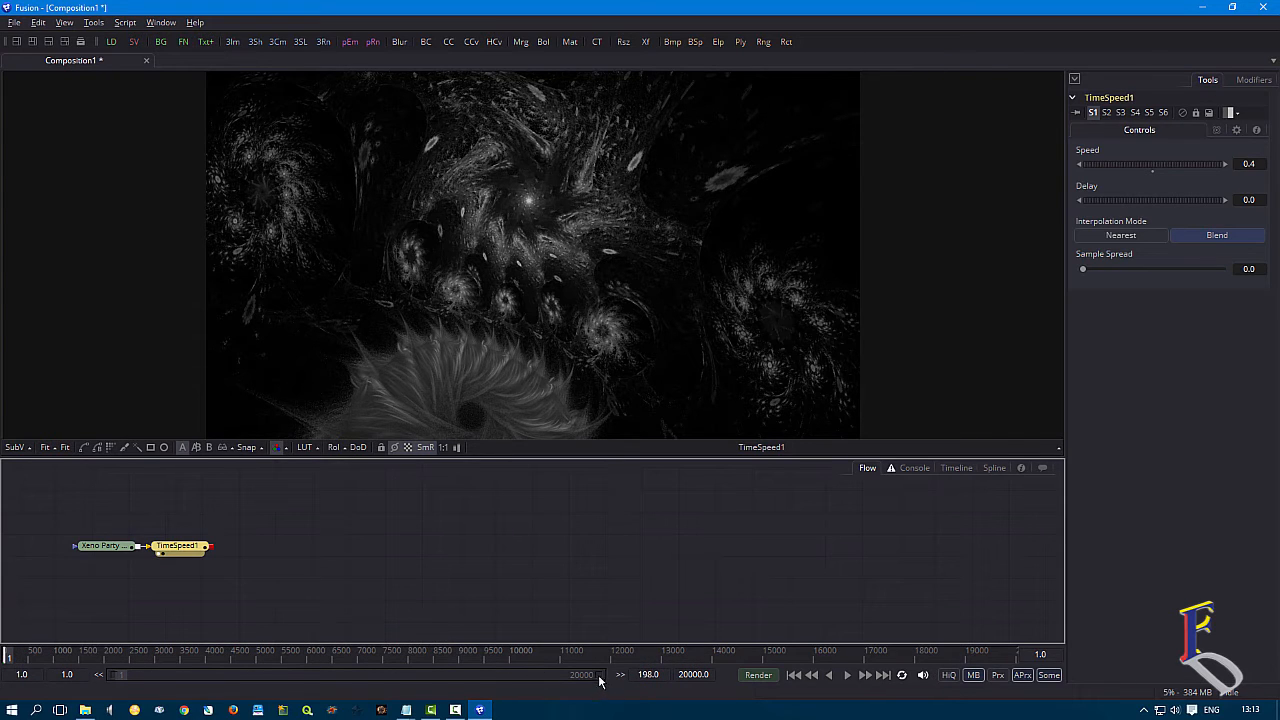
drag(600, 681, 130, 678)
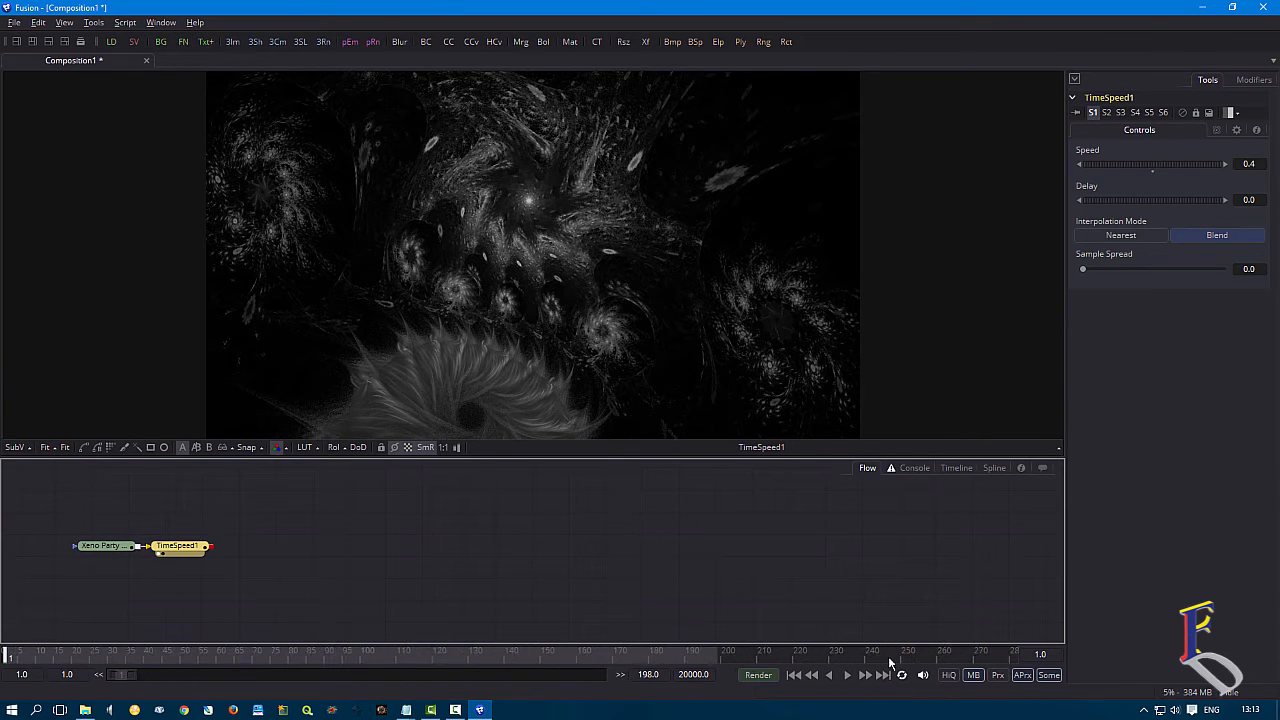
click(648, 674)
text(2)
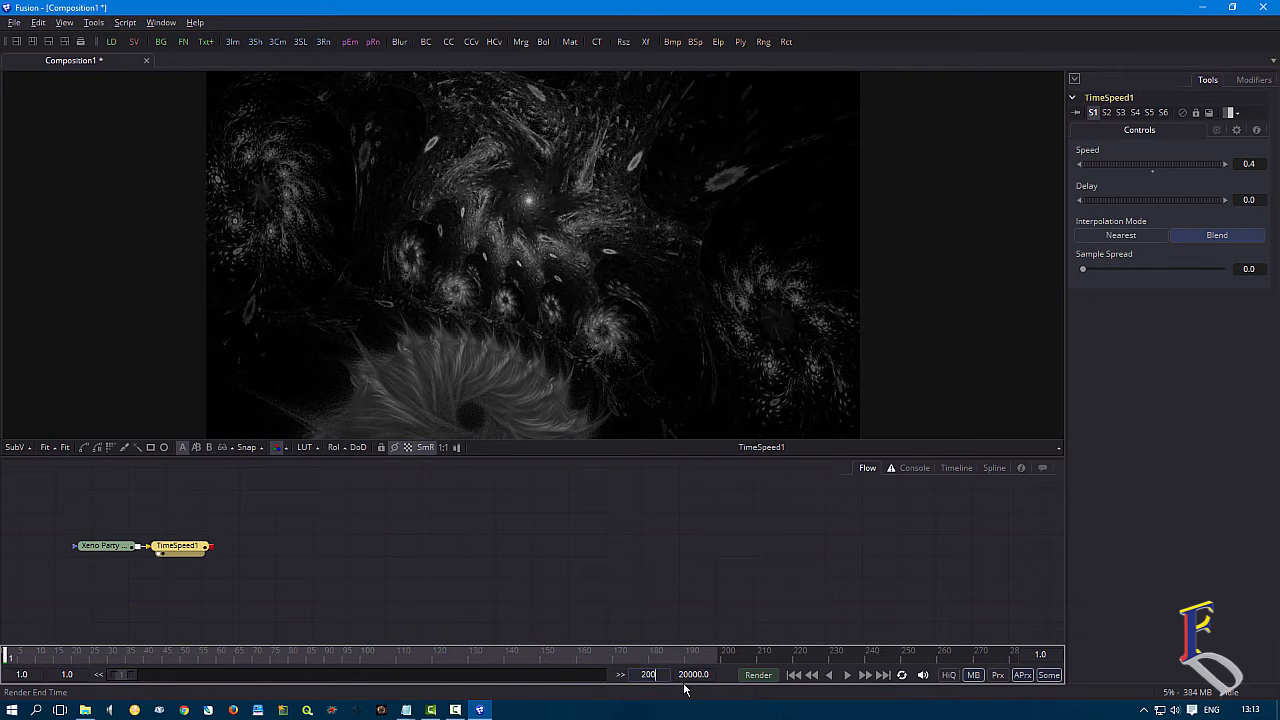
text(00)
key(Return)
Preview the loader's original sequence and play back the retimed Time Speed output for comparison.
click(120, 547)
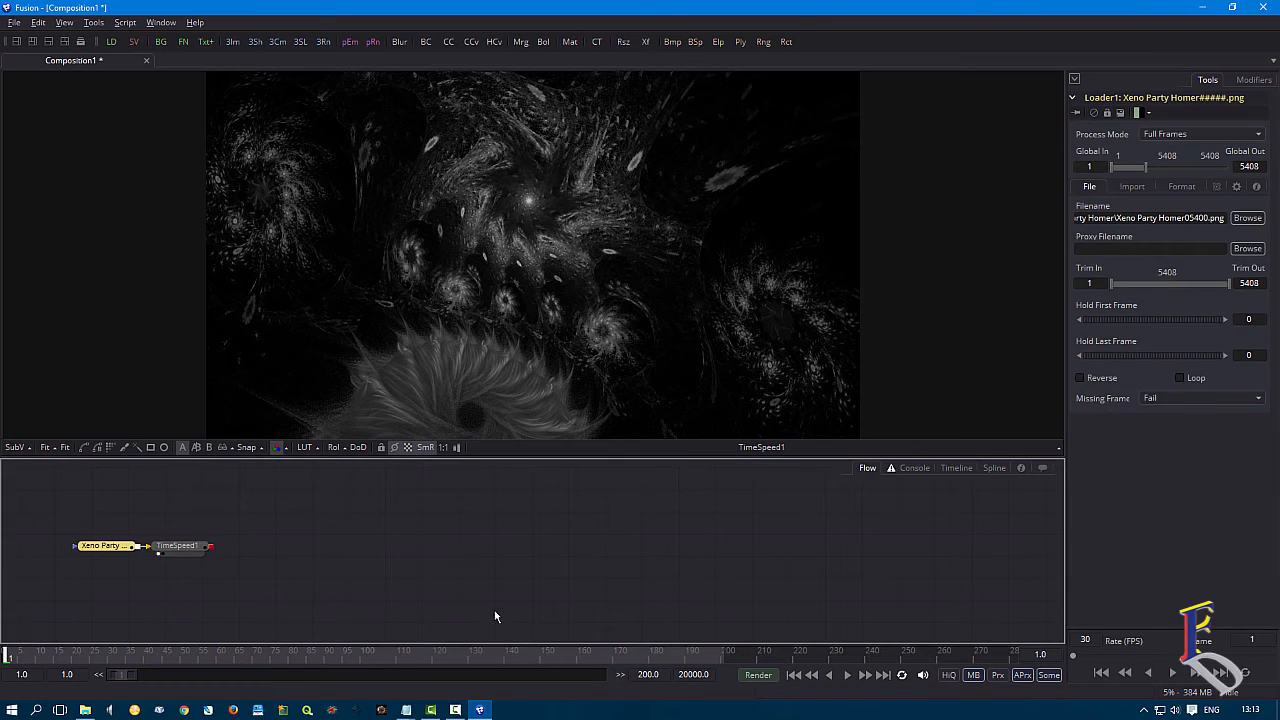
click(1173, 673)
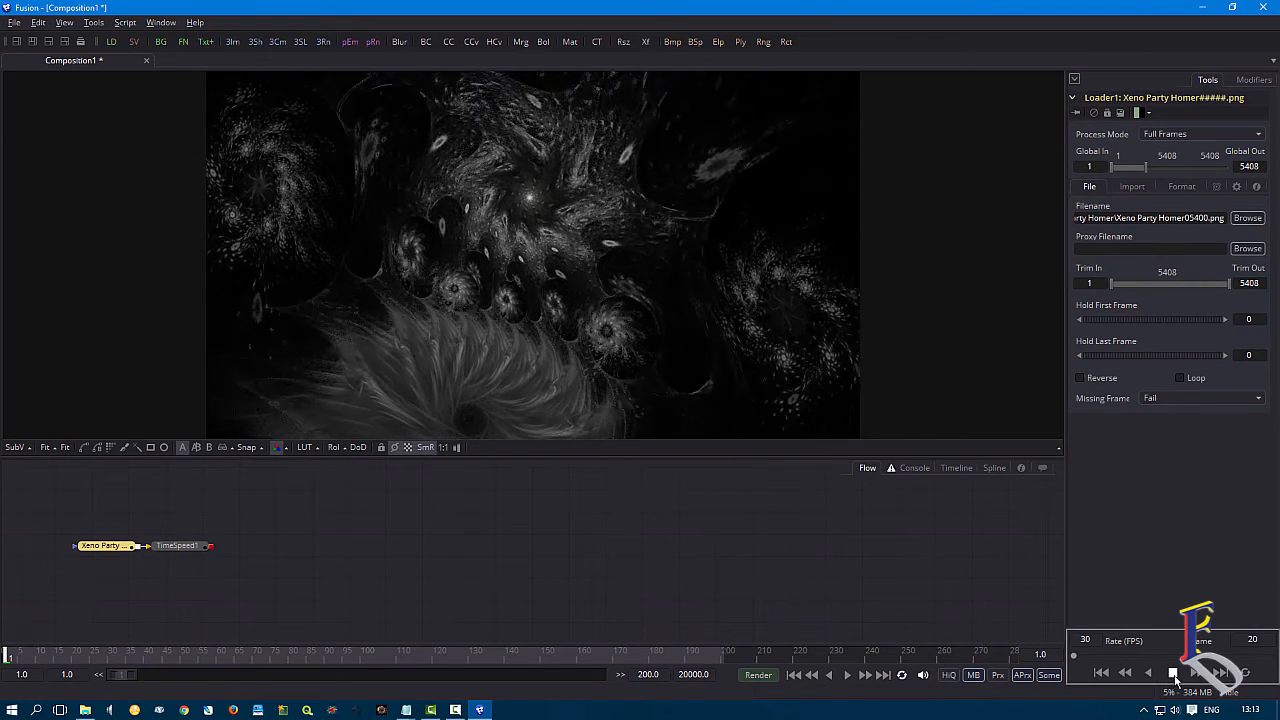
click(1173, 673)
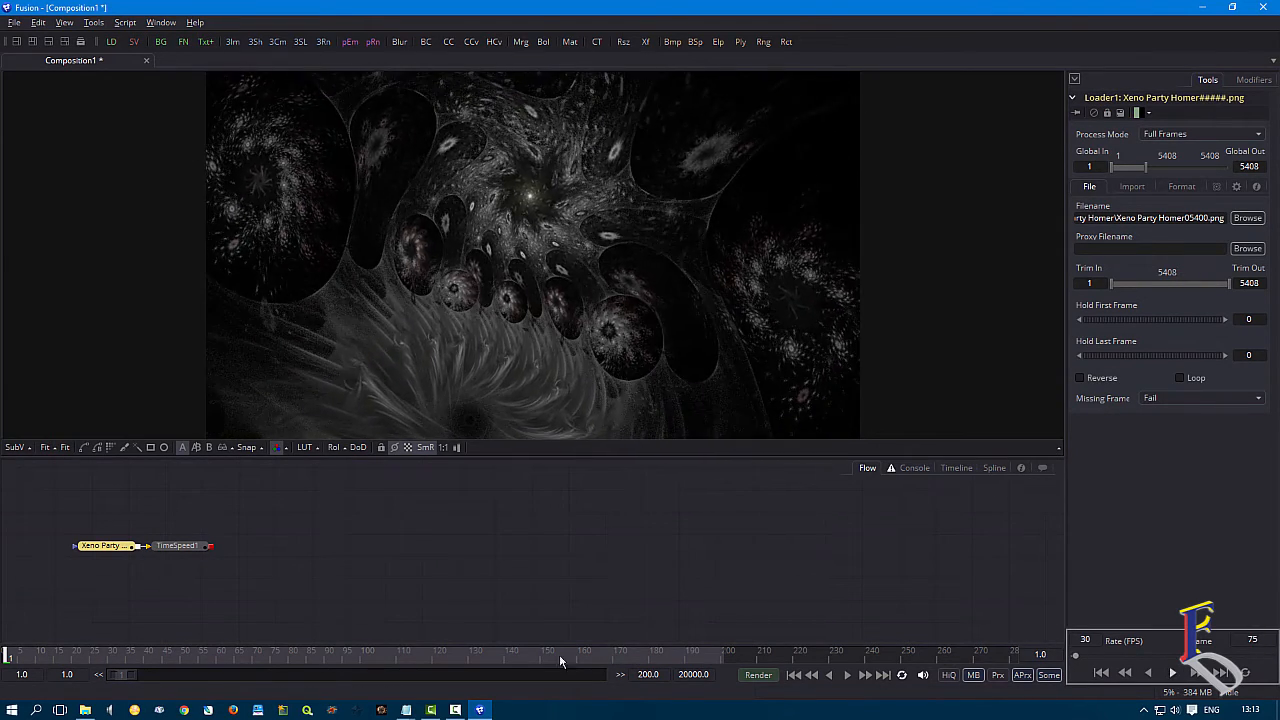
click(174, 548)
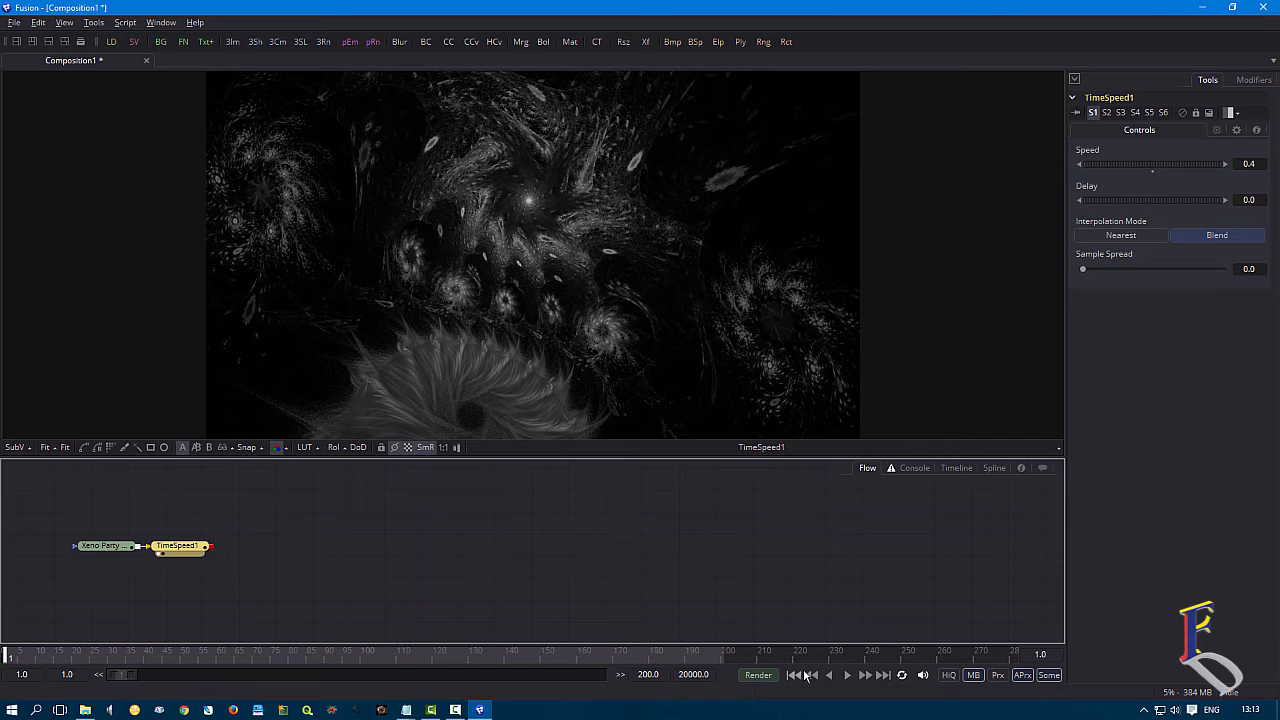
click(848, 675)
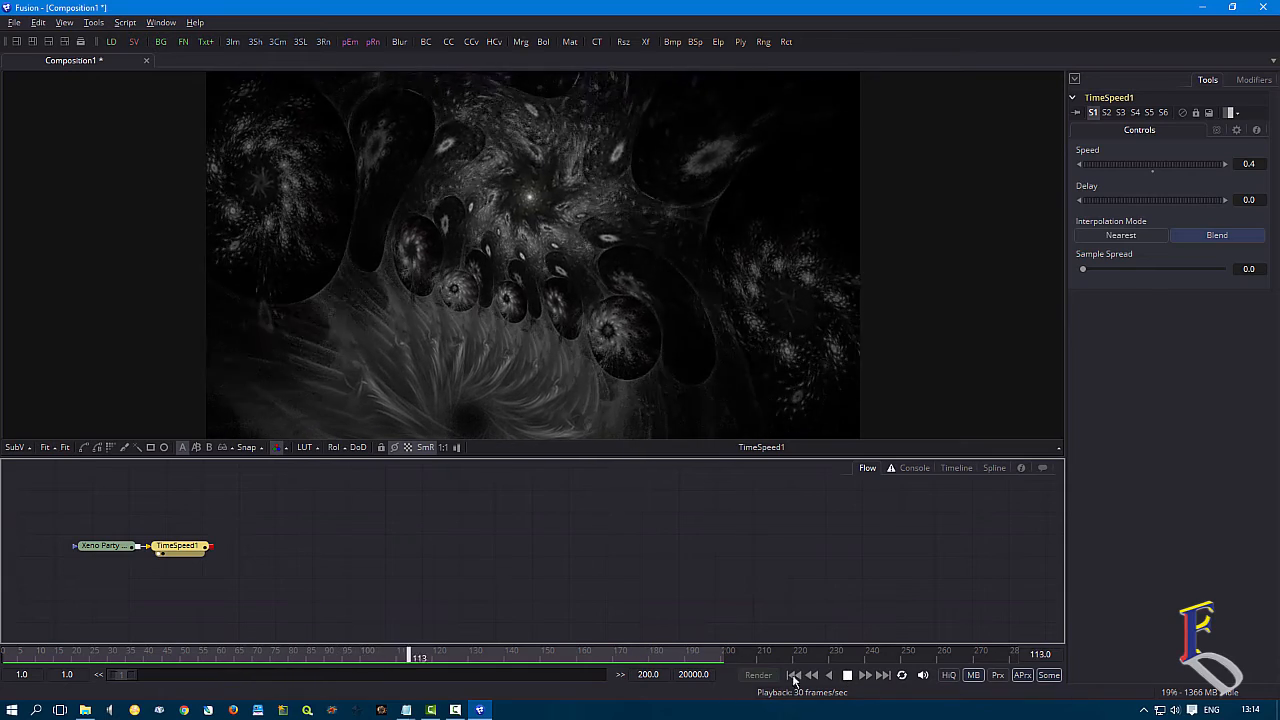
click(848, 675)
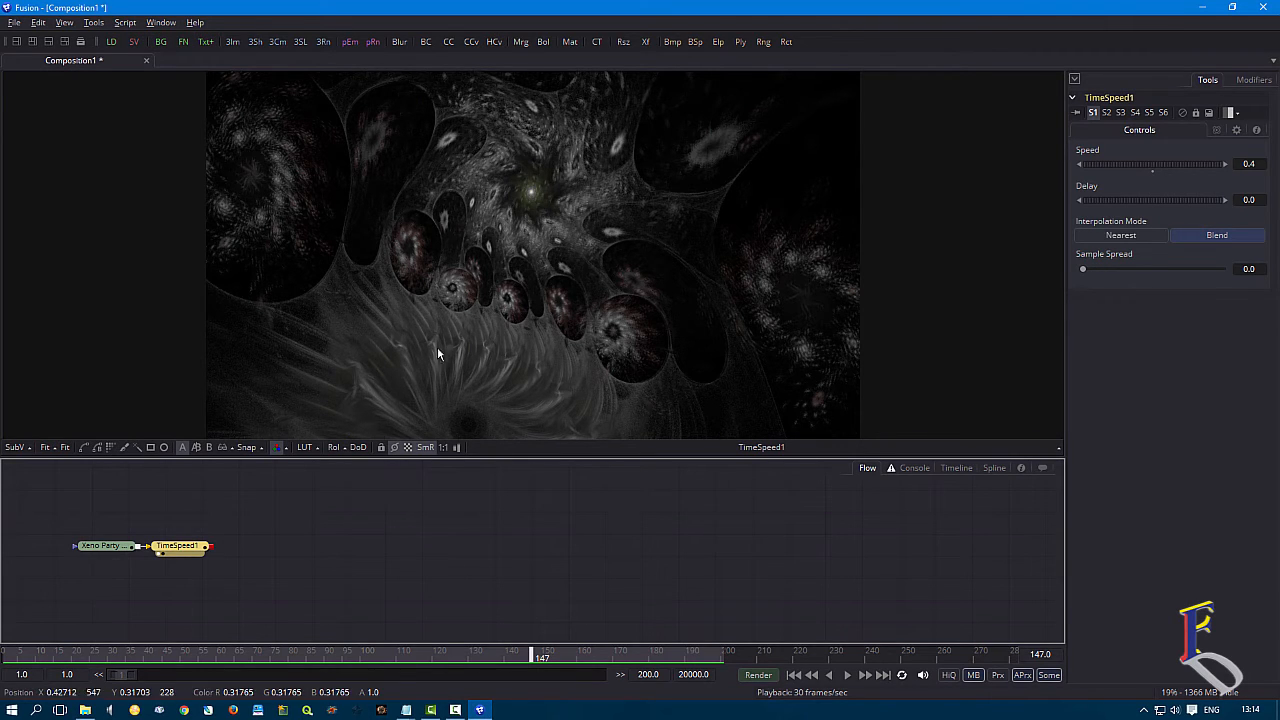
Raise the Time Speed node's sample spread to about 0.164 and play the result from the first frame.
drag(535, 658, 330, 660)
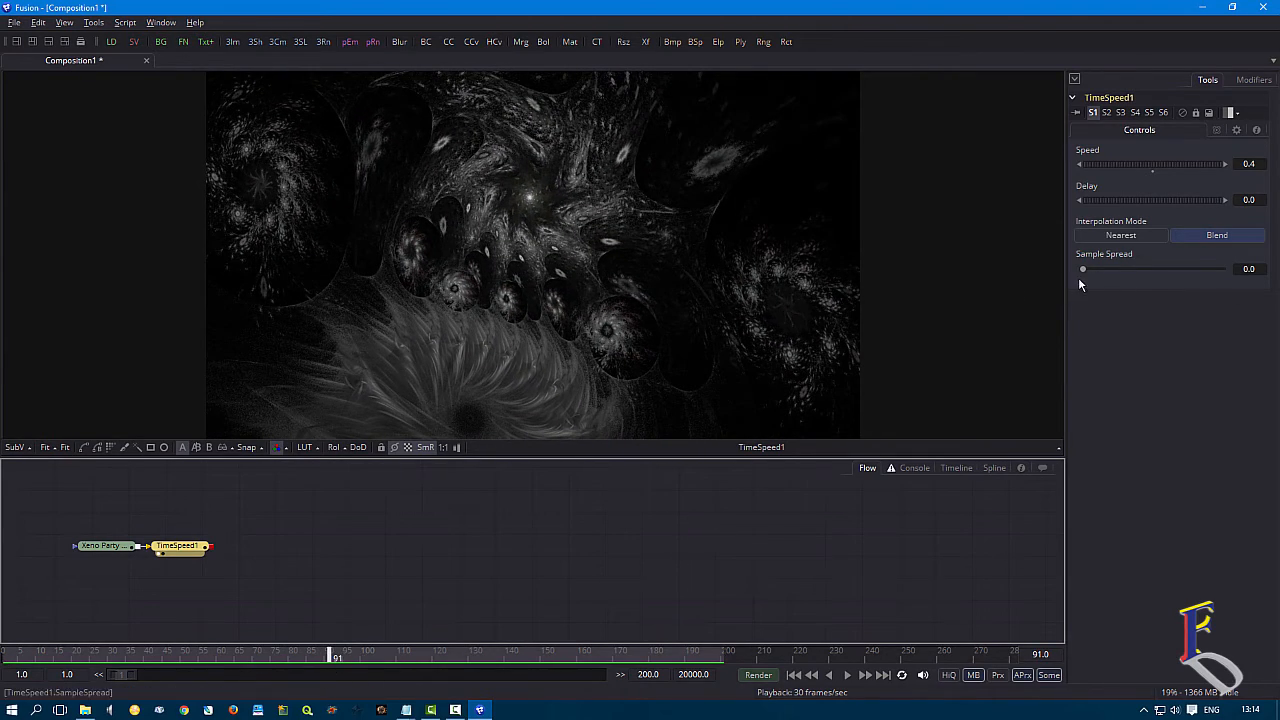
drag(1083, 272, 1146, 297)
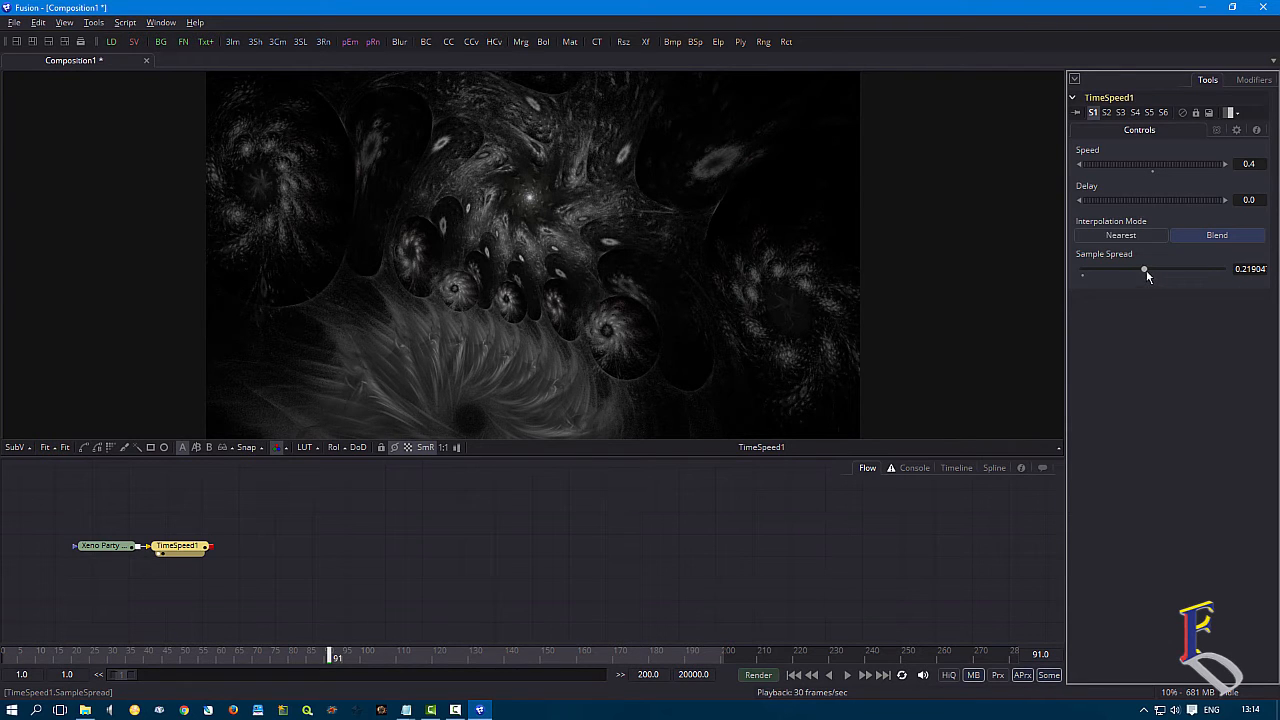
mouse_move(1146, 272)
mouse_down()
mouse_move(1116, 274)
mouse_move(1130, 276)
mouse_up()
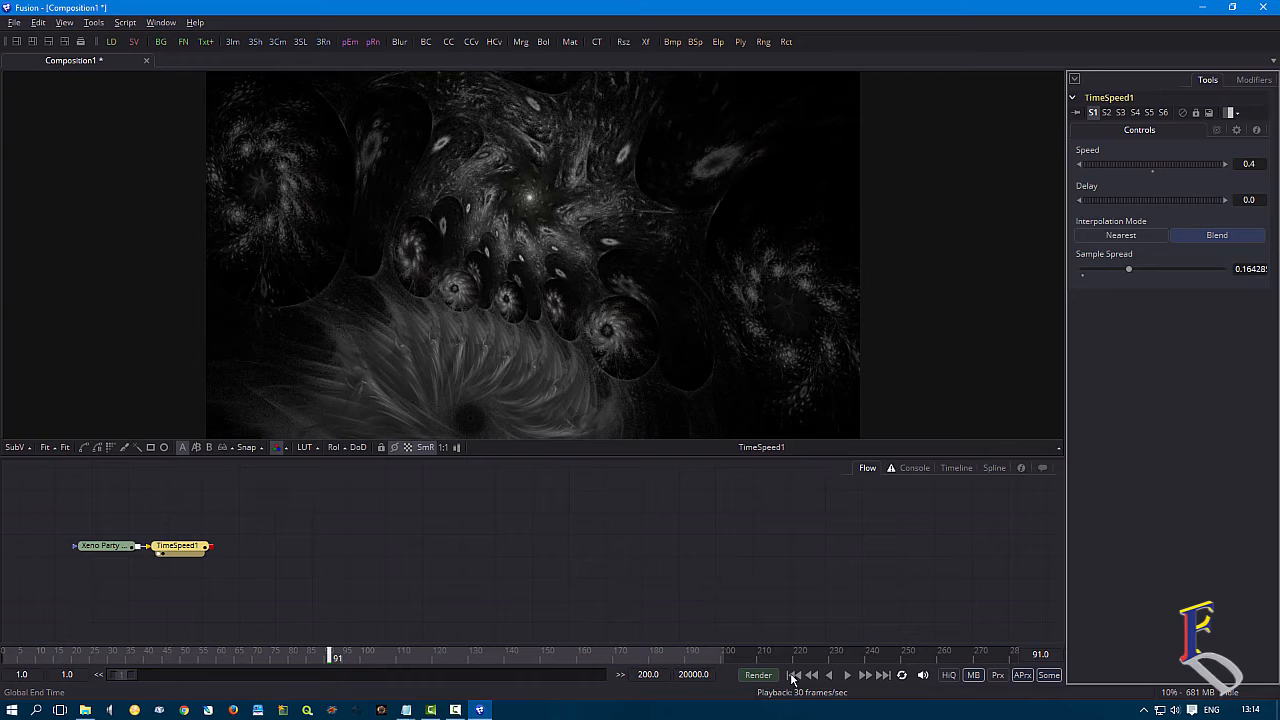
click(793, 676)
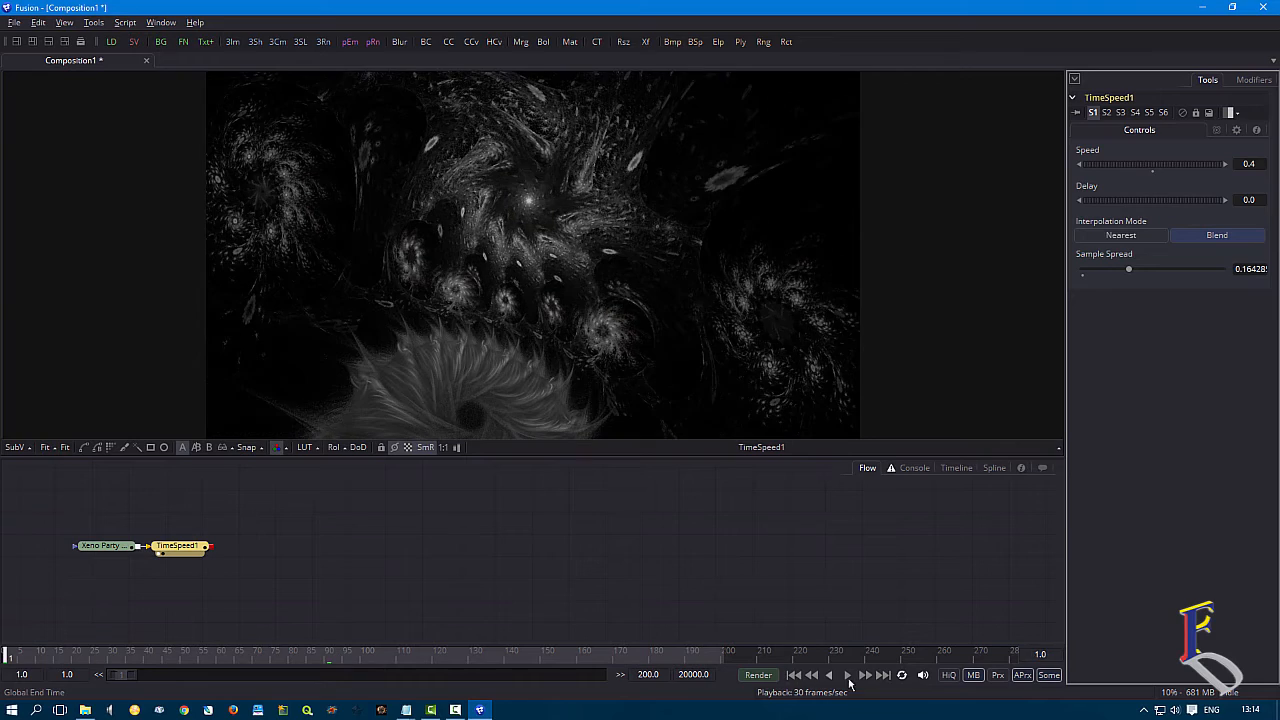
click(848, 676)
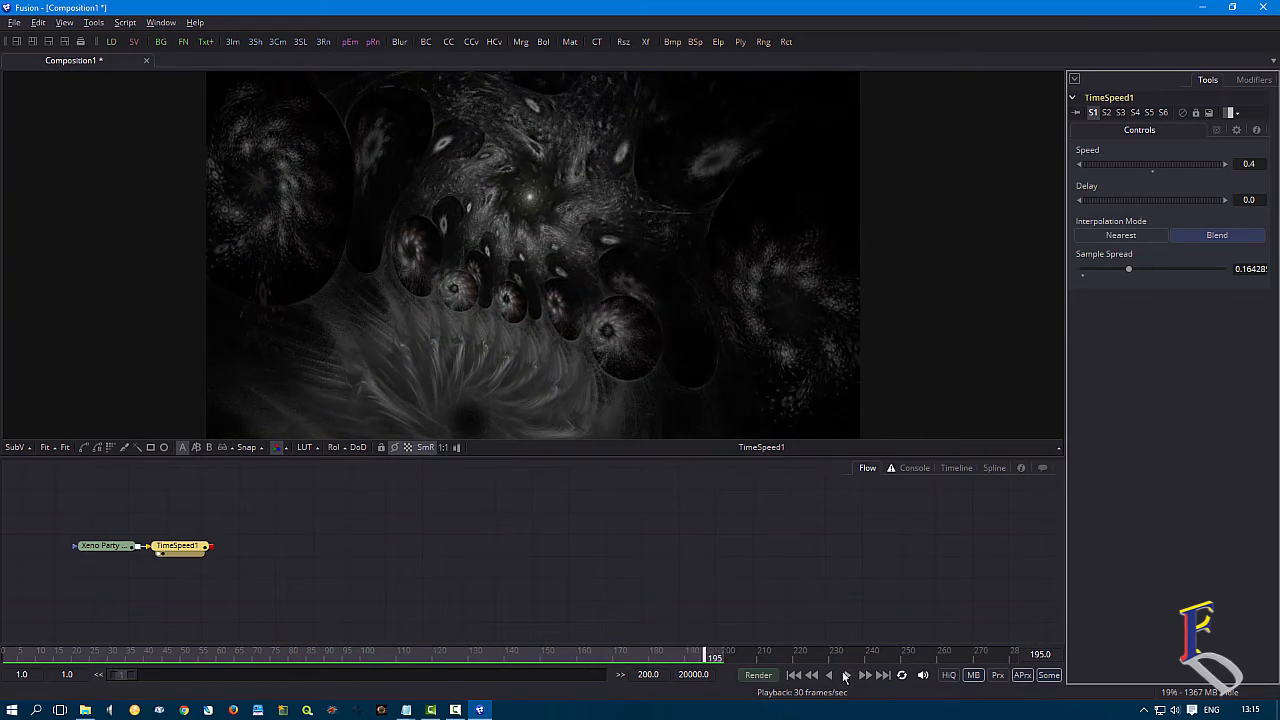
key(space)
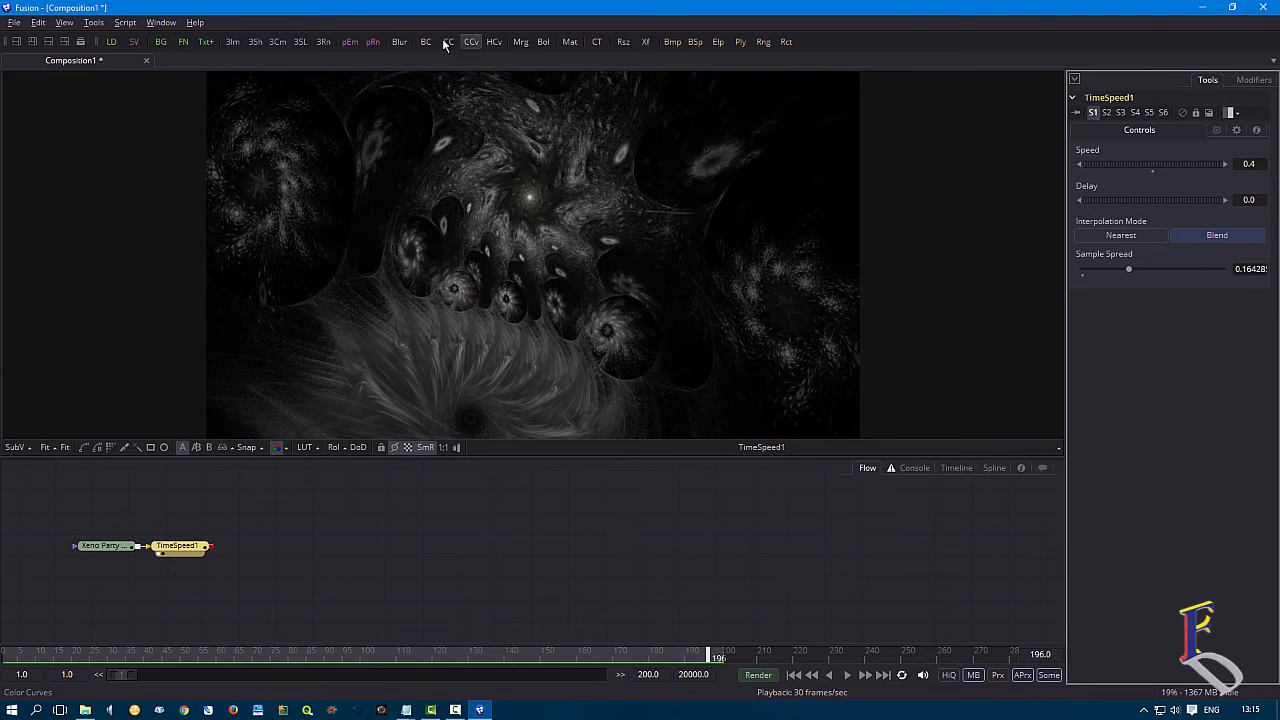
Add a Drip tool after the Time Speed node and display it in the viewer.
click(193, 549)
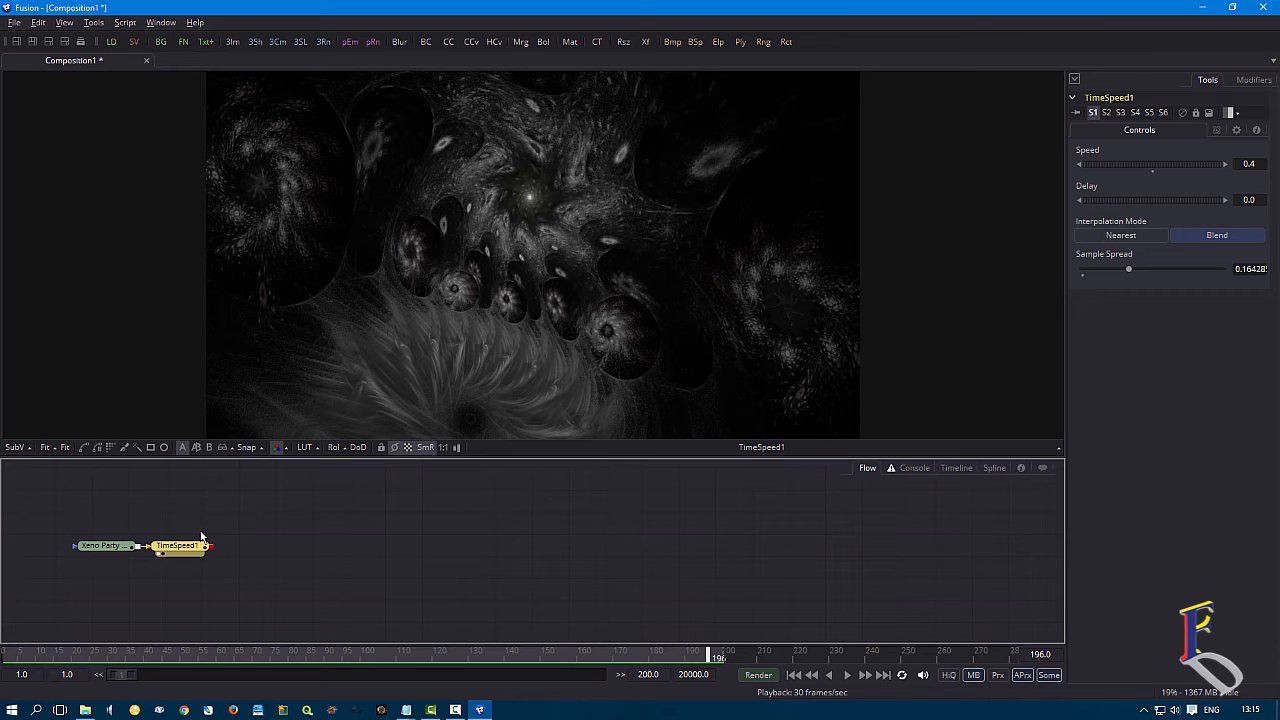
key(ctrl+space)
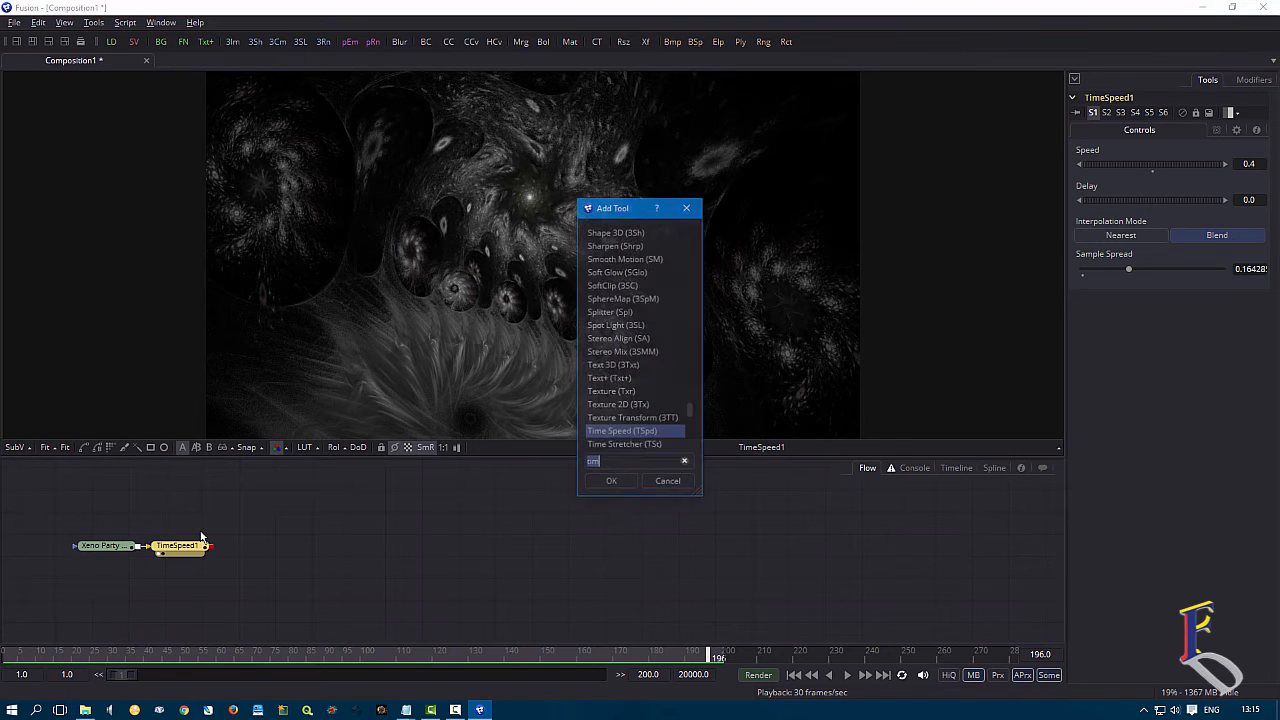
text(dr)
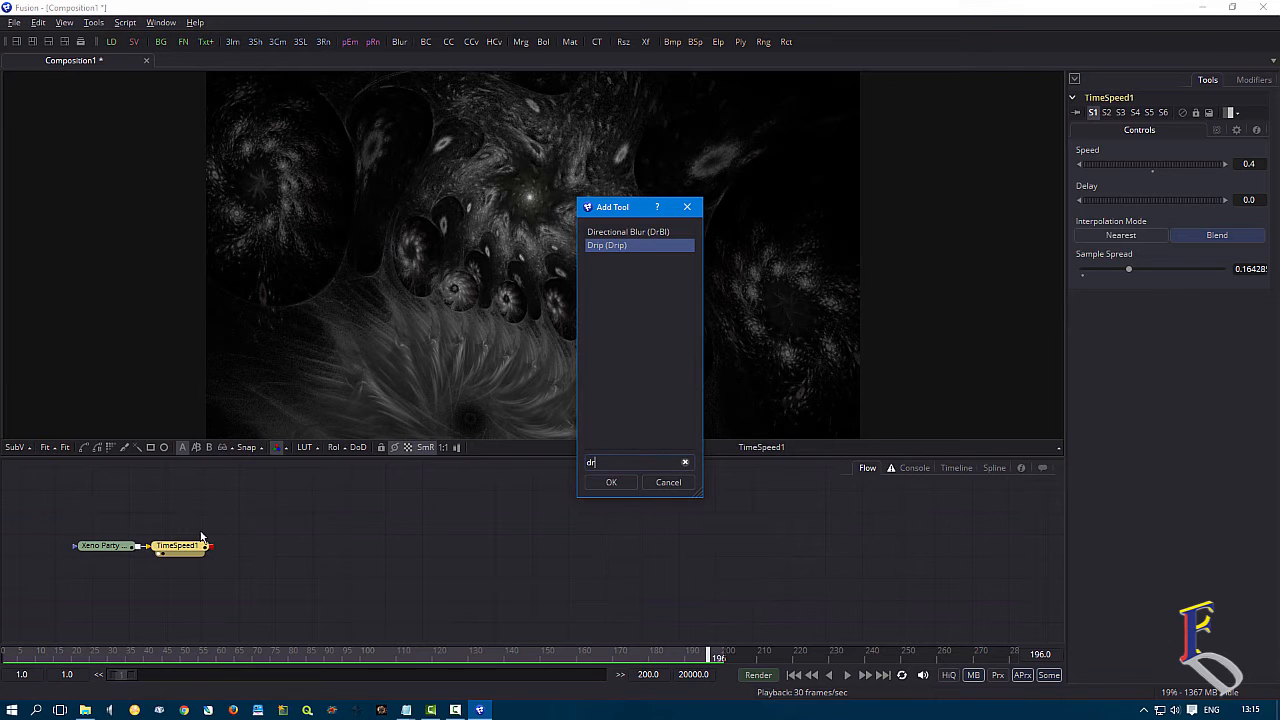
key(Return)
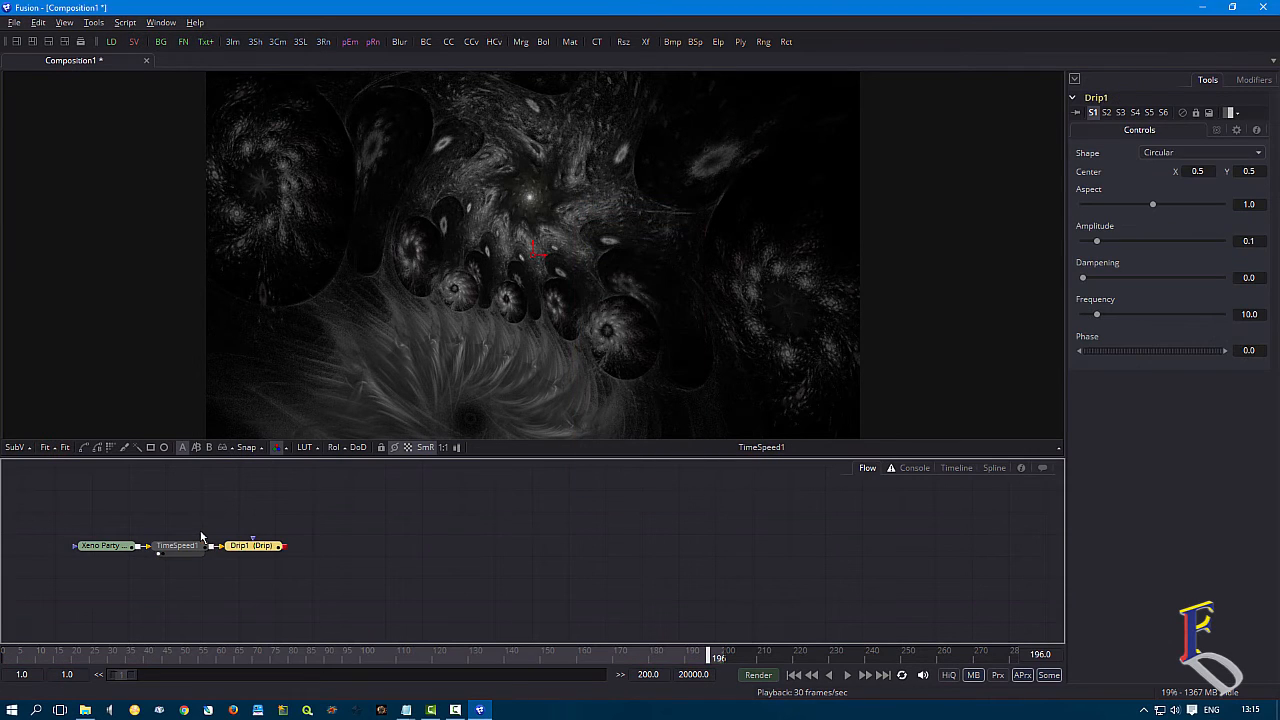
drag(271, 546, 388, 320)
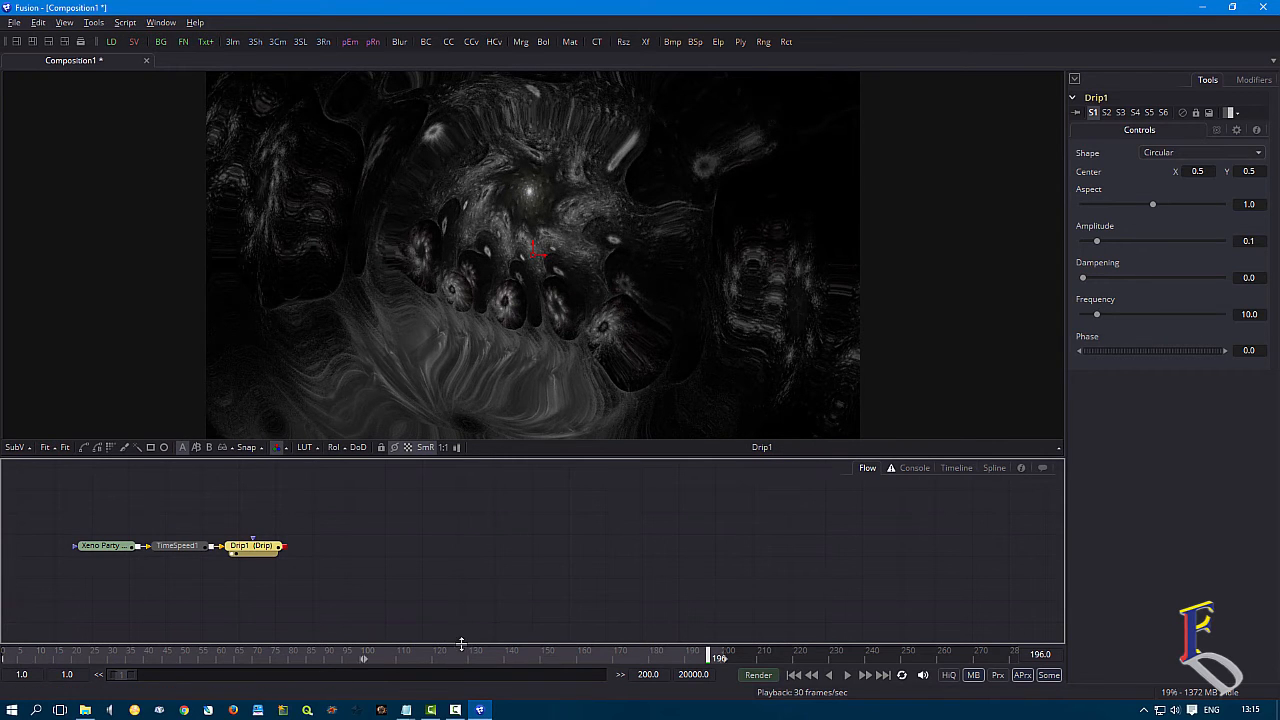
At frame 1, set the Drip node's amplitude to about 0.071 and dampening to about 0.114, leaving the frequency at 10.
drag(455, 652, 2, 673)
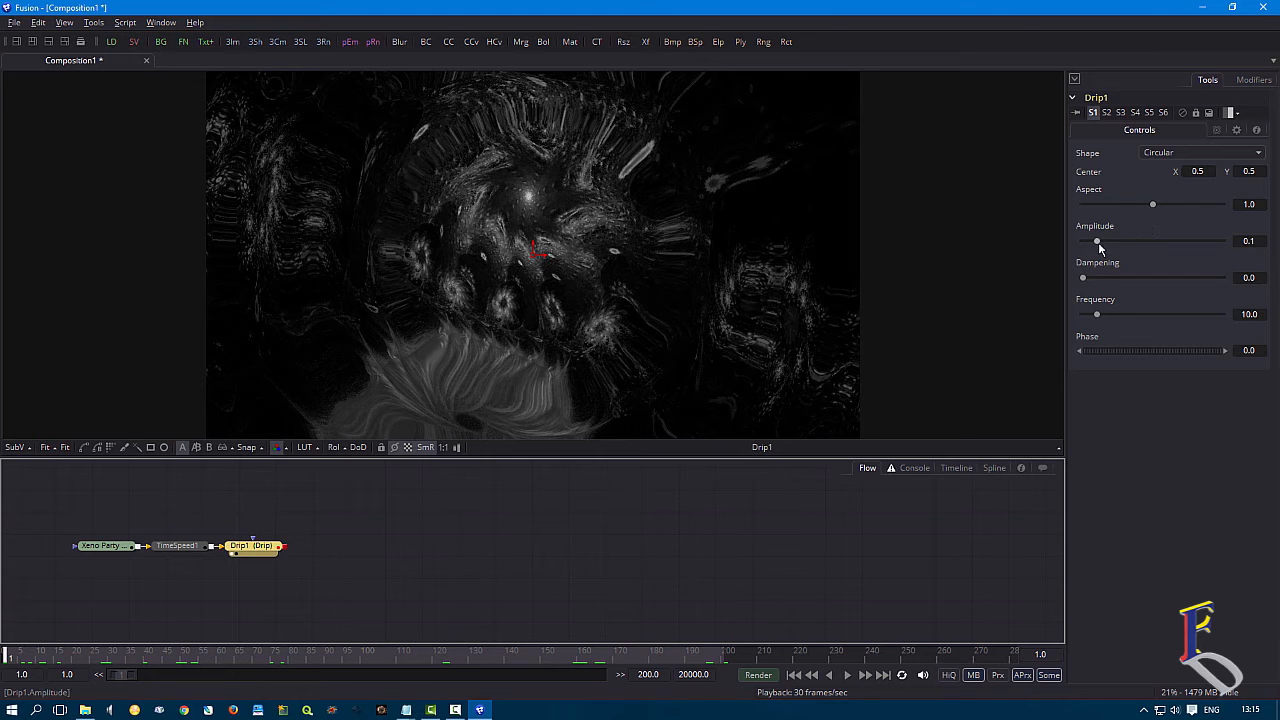
drag(1098, 242, 1094, 243)
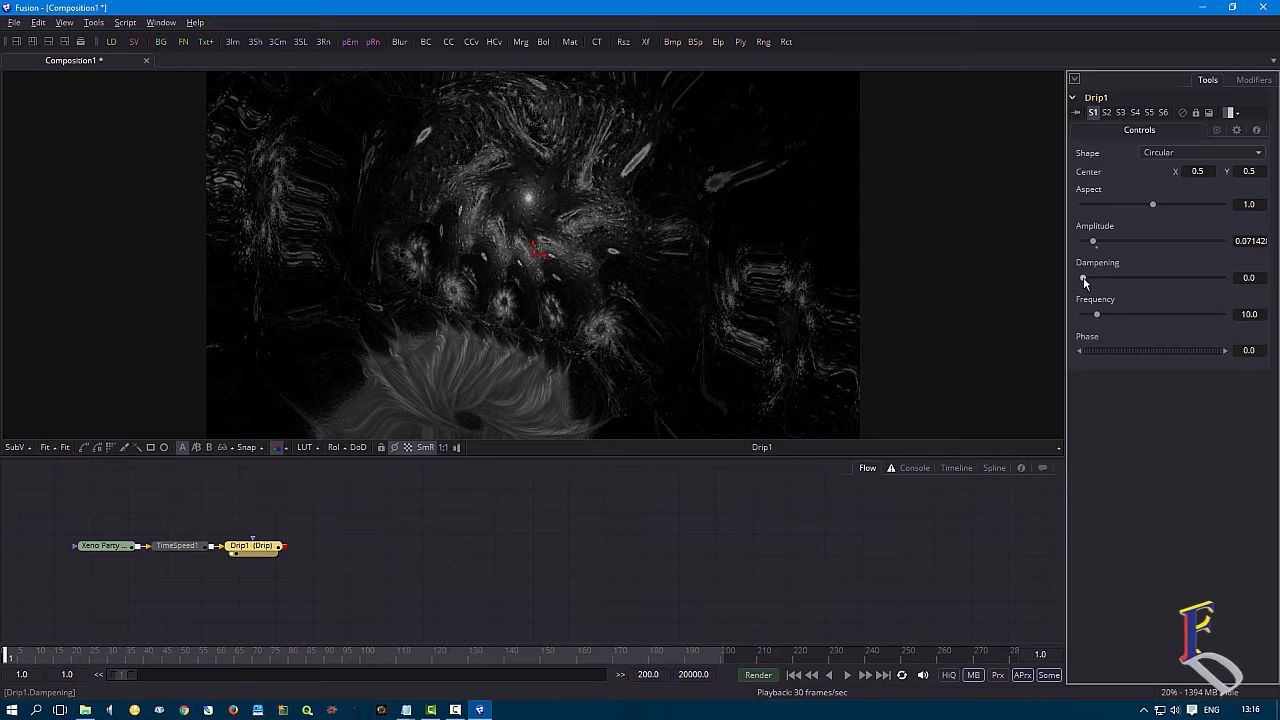
drag(1084, 278, 1100, 300)
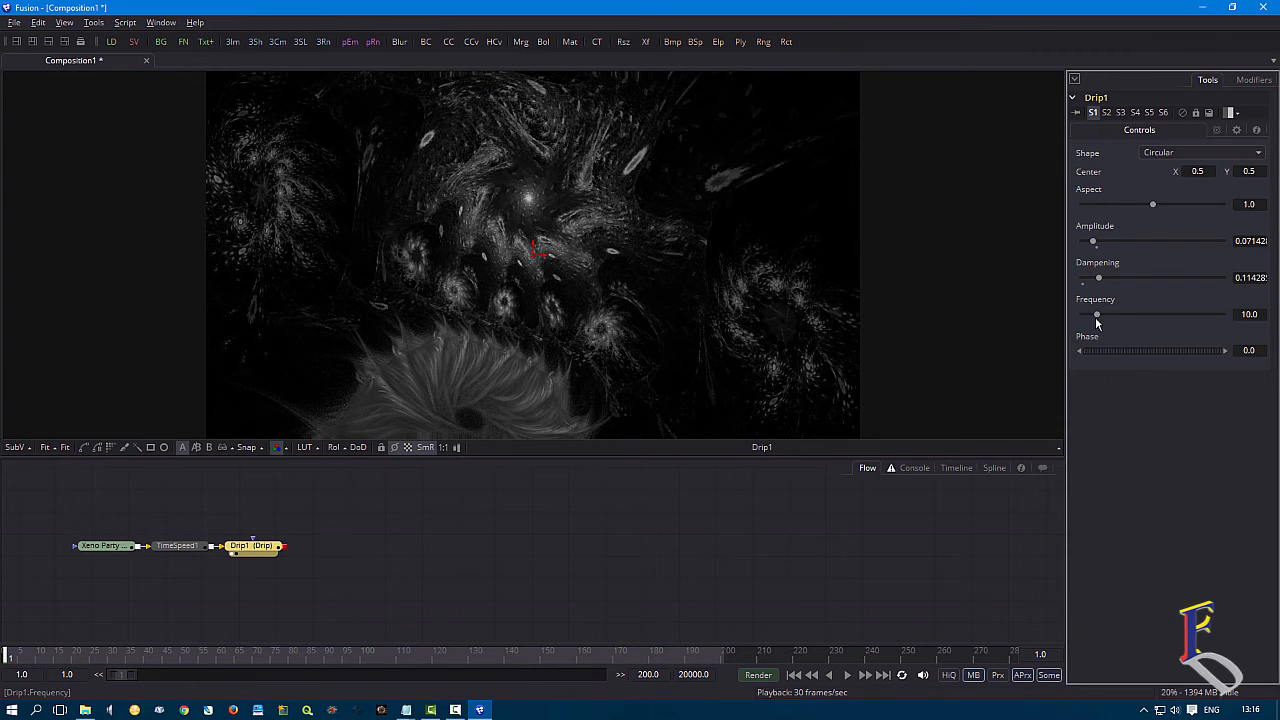
mouse_move(1099, 321)
mouse_down()
mouse_move(1156, 316)
mouse_move(1070, 332)
mouse_move(1113, 333)
mouse_move(1100, 332)
mouse_up()
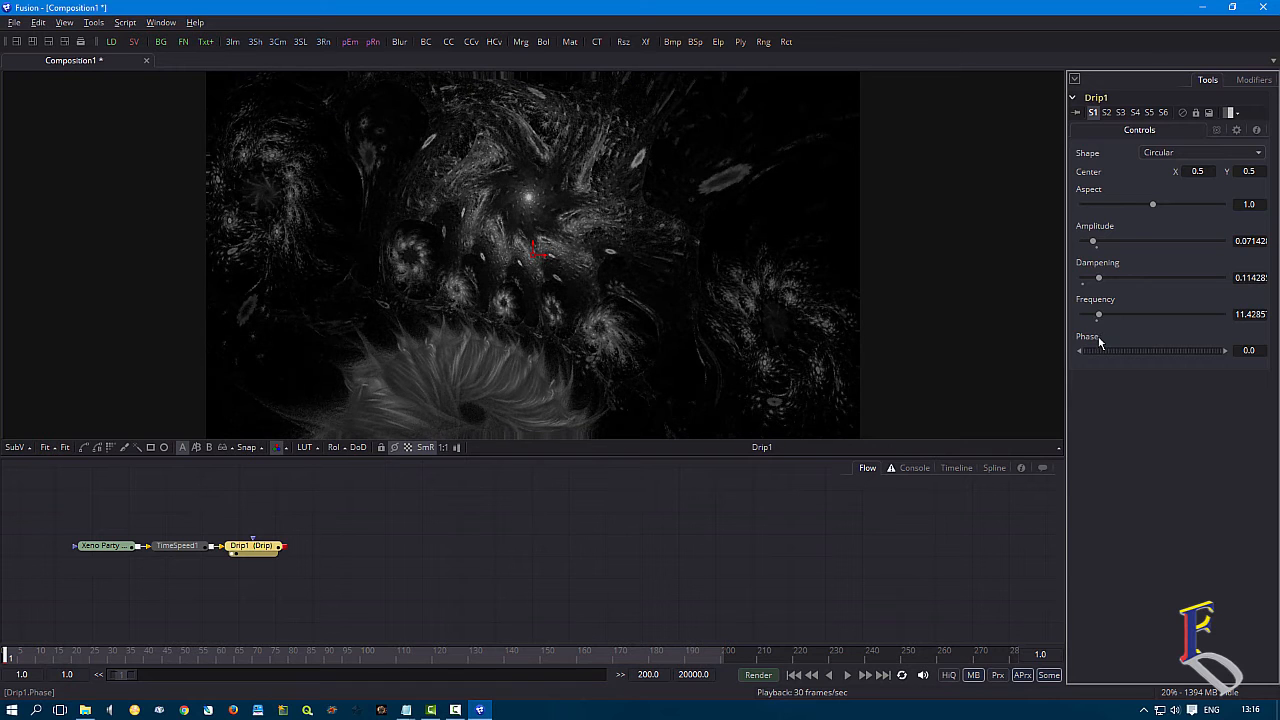
double_click(1098, 318)
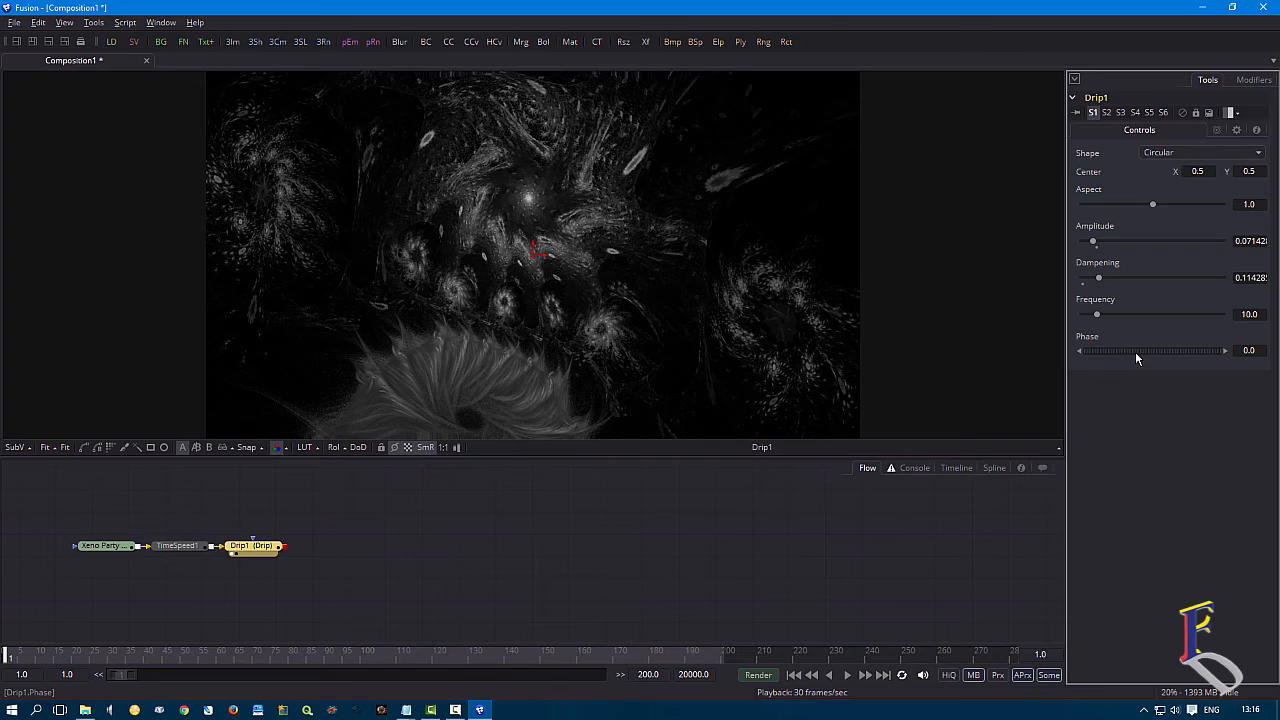
Try different phase values on the Drip node and enable an expression on the phase.
mouse_move(1135, 351)
mouse_down()
mouse_move(1183, 350)
mouse_move(1106, 360)
mouse_move(1201, 353)
mouse_move(1116, 370)
mouse_move(1245, 356)
mouse_move(889, 388)
mouse_move(1013, 370)
mouse_move(1142, 356)
mouse_move(885, 398)
mouse_move(1169, 352)
mouse_move(1083, 378)
mouse_move(1024, 382)
mouse_move(1176, 349)
mouse_move(1118, 356)
mouse_move(1127, 362)
mouse_up()
drag(1115, 356, 1129, 353)
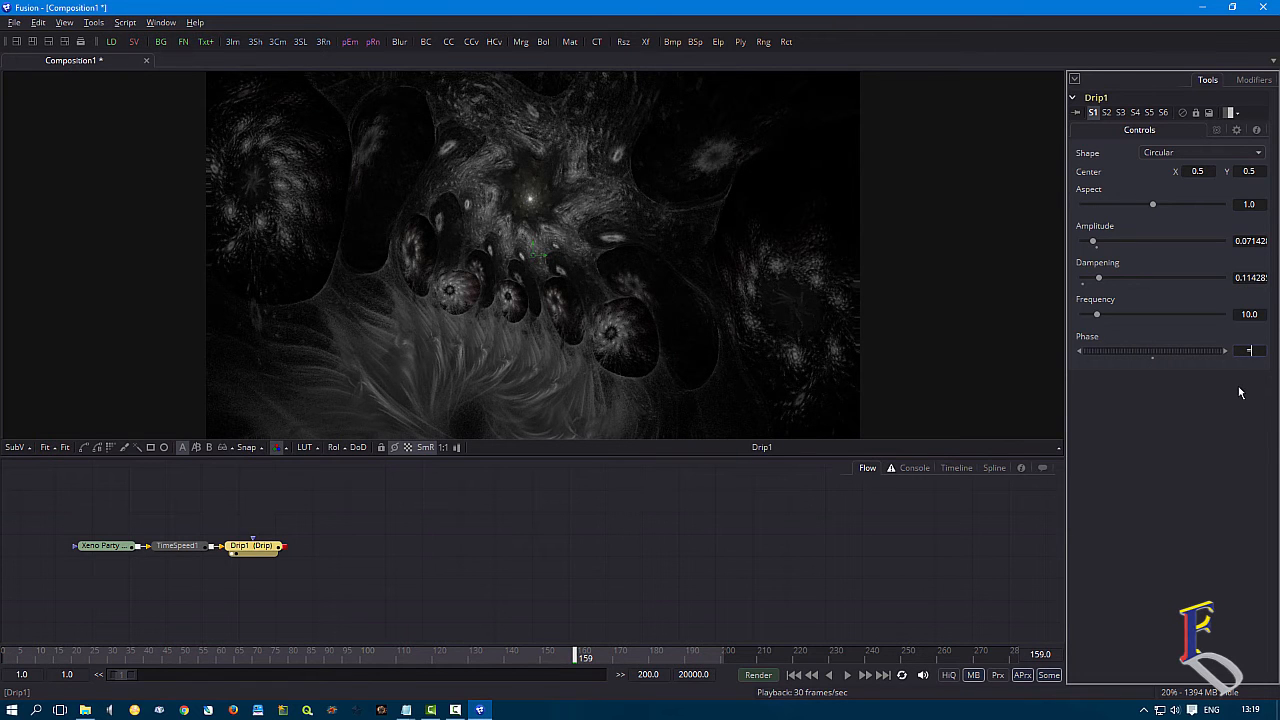
key(Return)
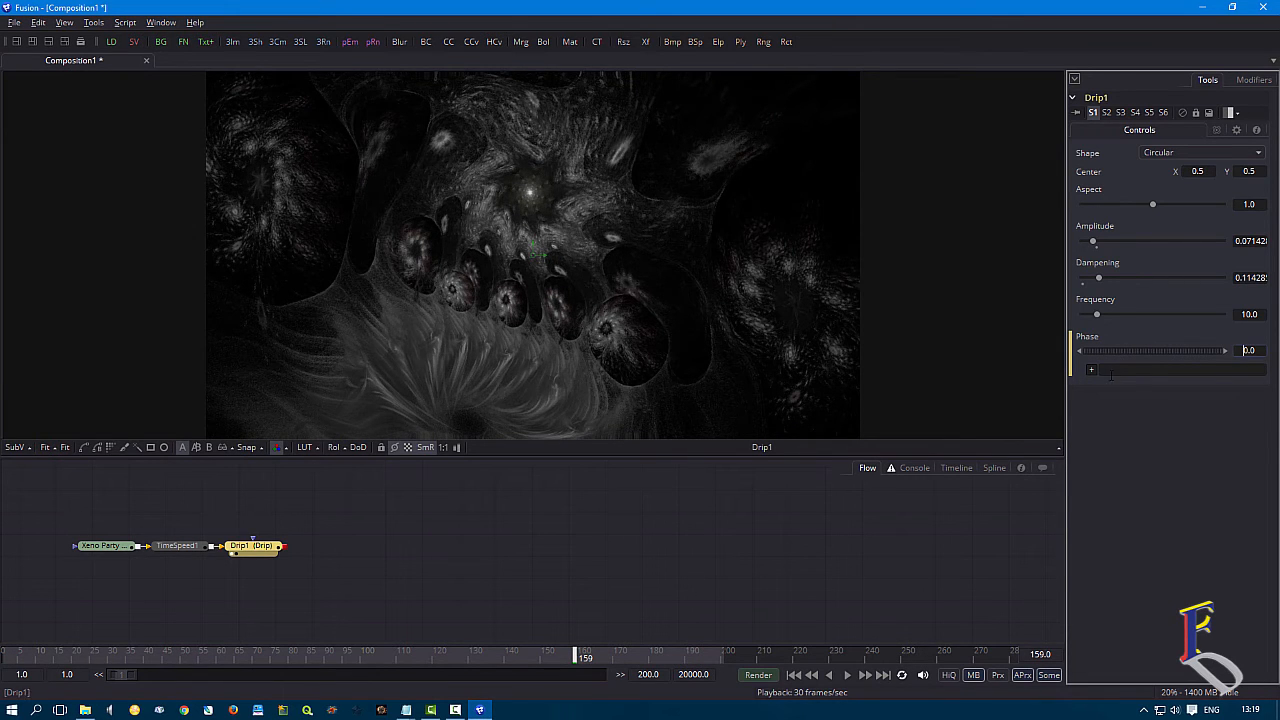
Drive the Drip node's phase with the expression time*(-0.05) and scrub the timeline to check the ripple.
click(1245, 350)
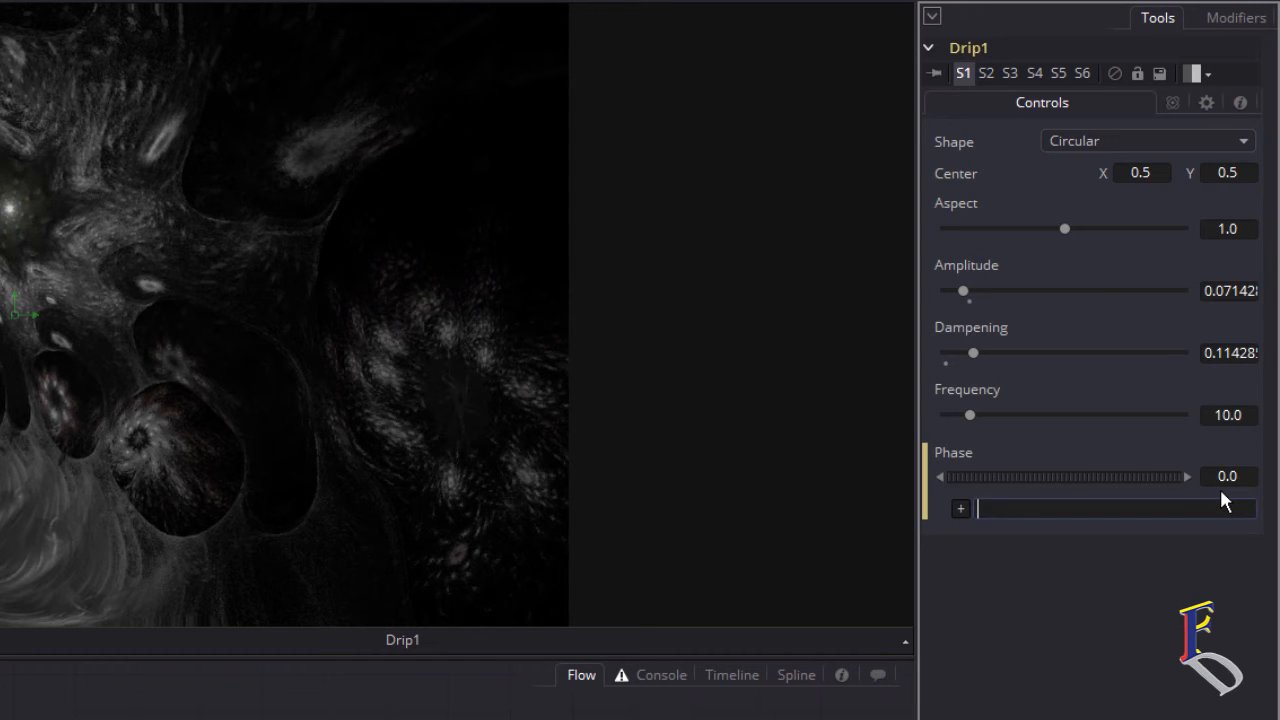
text(time*(0.05))
key(Left)
key(Left)
key(Left)
key(Left)
text(-)
key(Return)
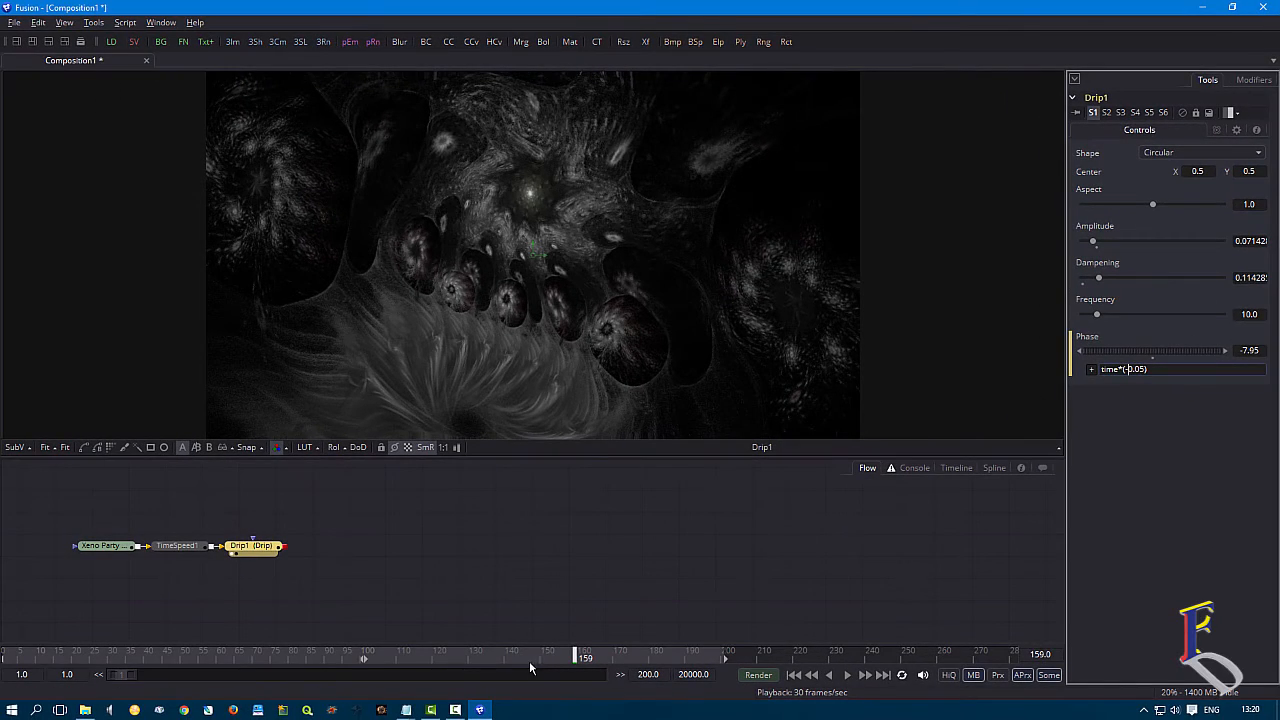
drag(573, 660, 445, 658)
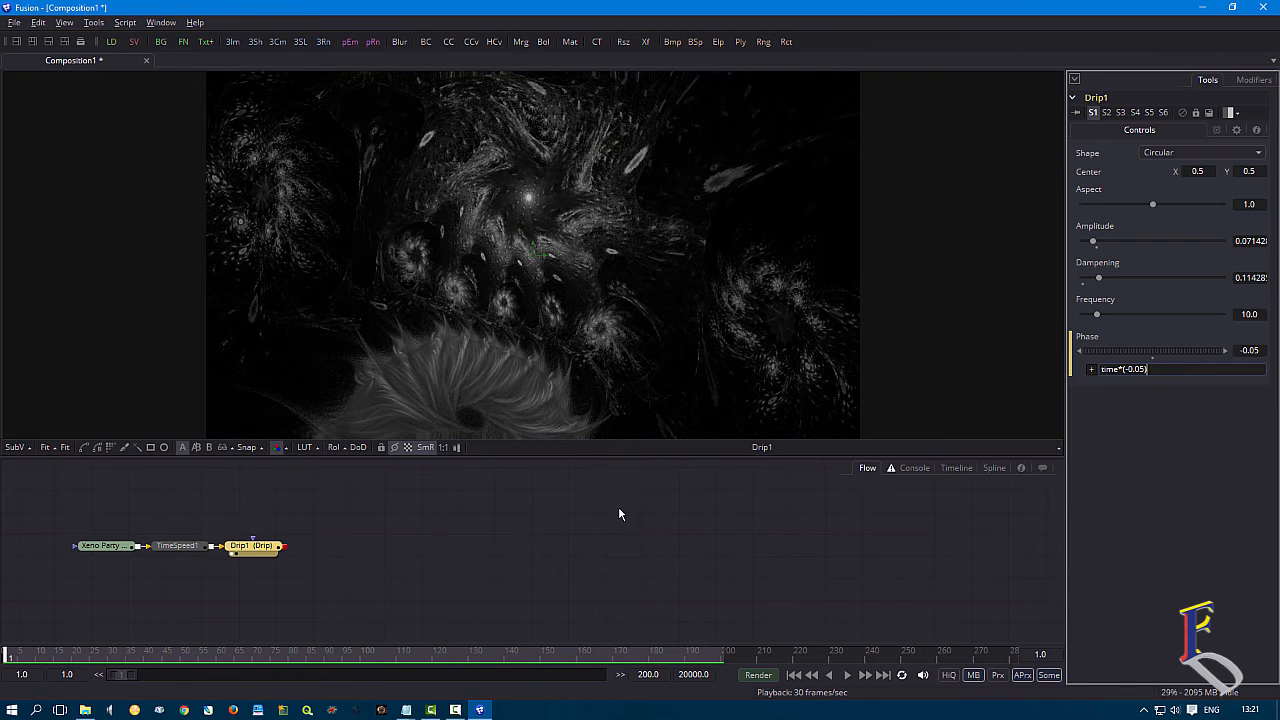
click(440, 588)
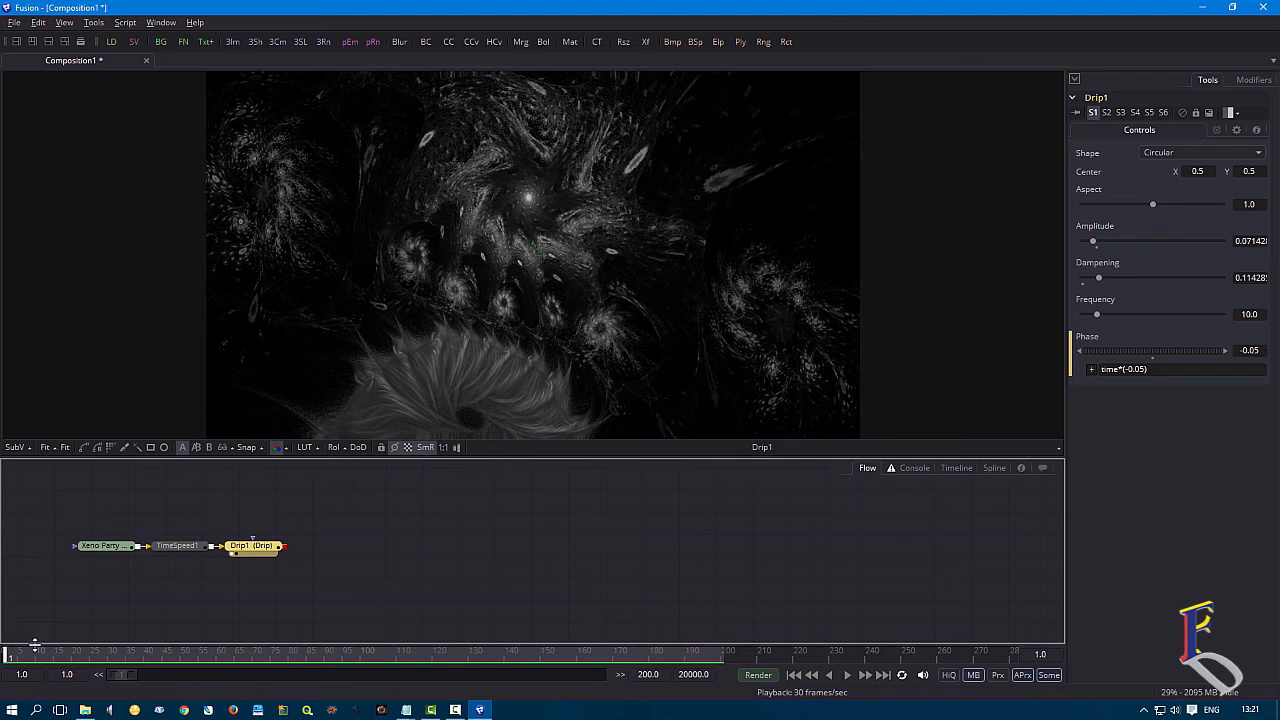
Play the composition from frame 1 to check the animated ripple, then return to frame 1.
key(space)
drag(73, 650, 8, 650)
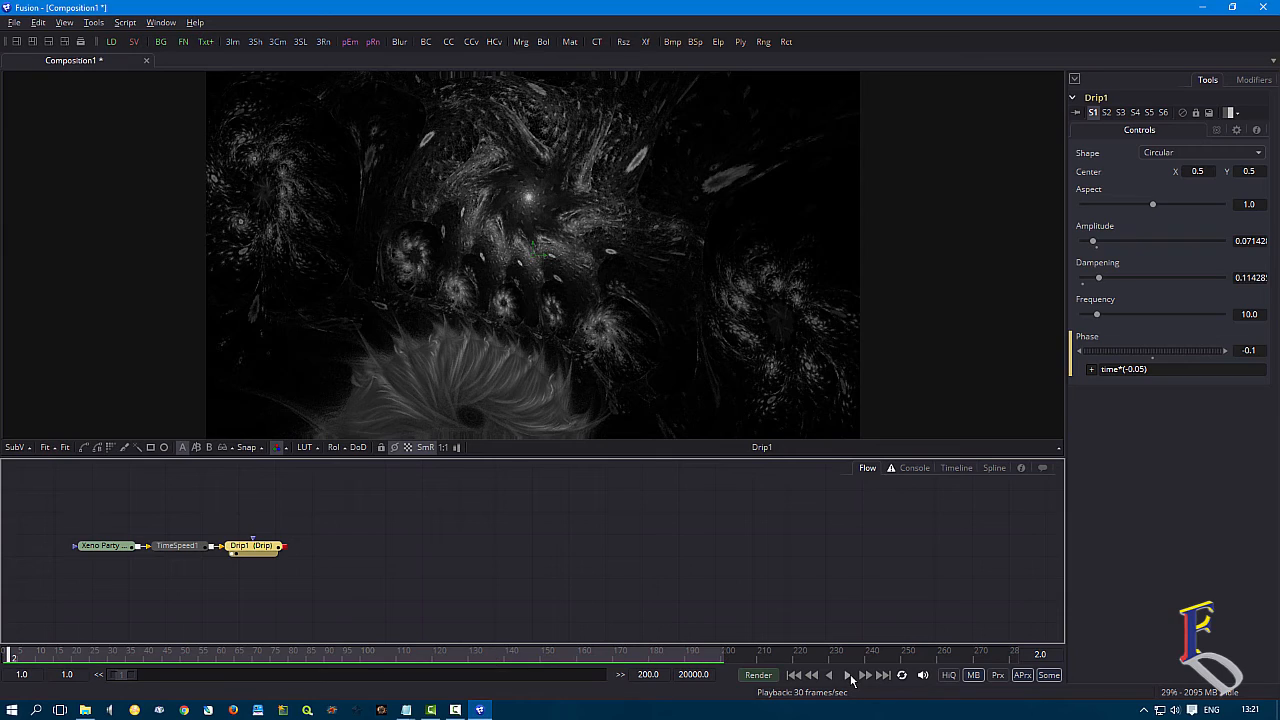
click(850, 677)
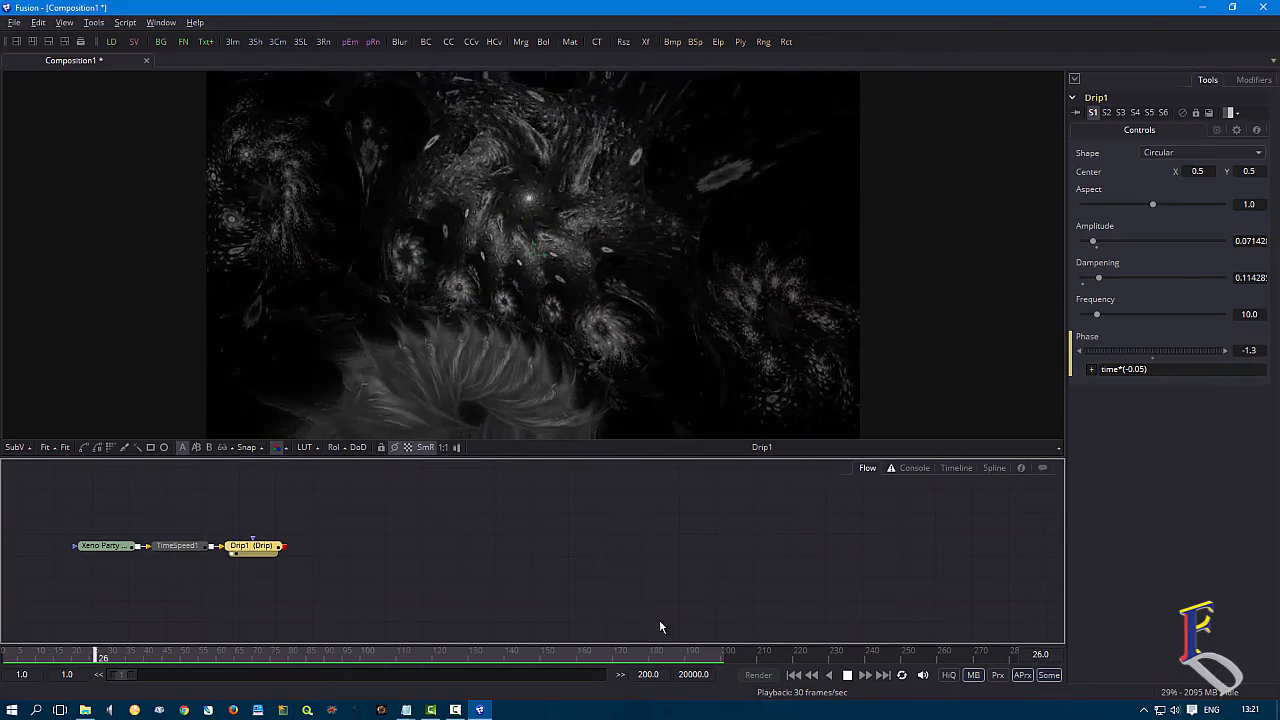
click(847, 676)
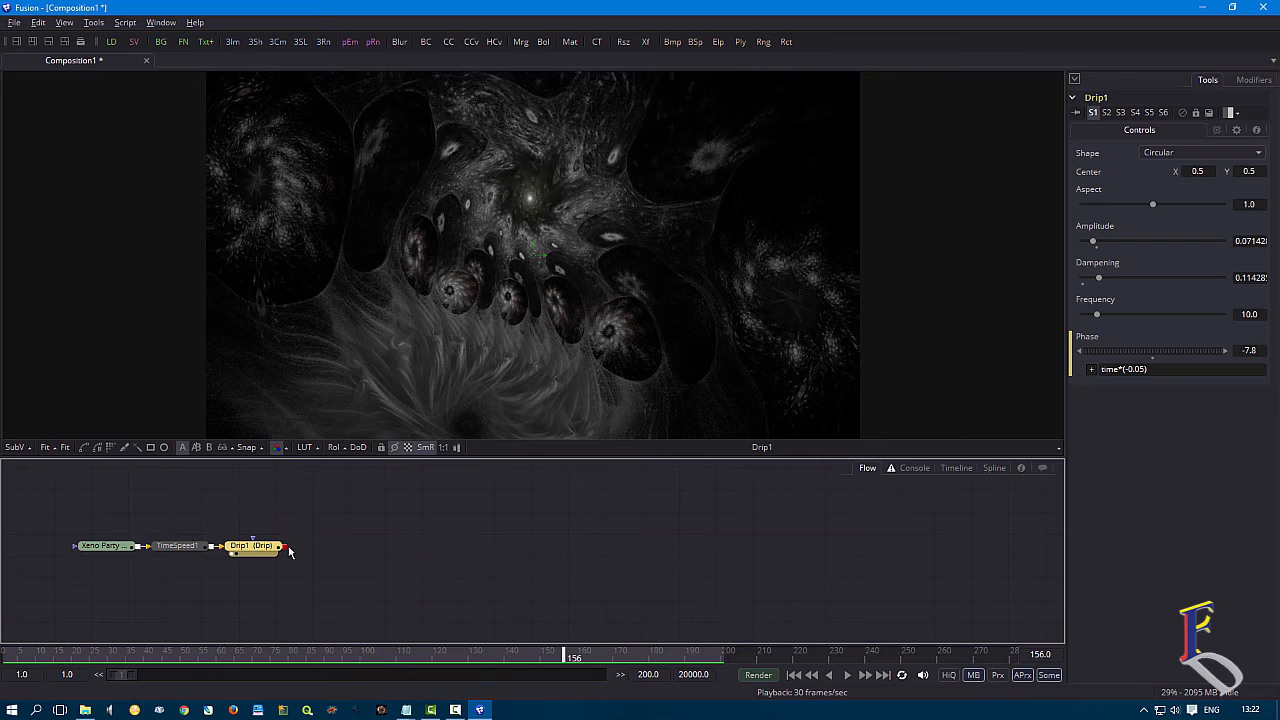
drag(560, 657, 8, 660)
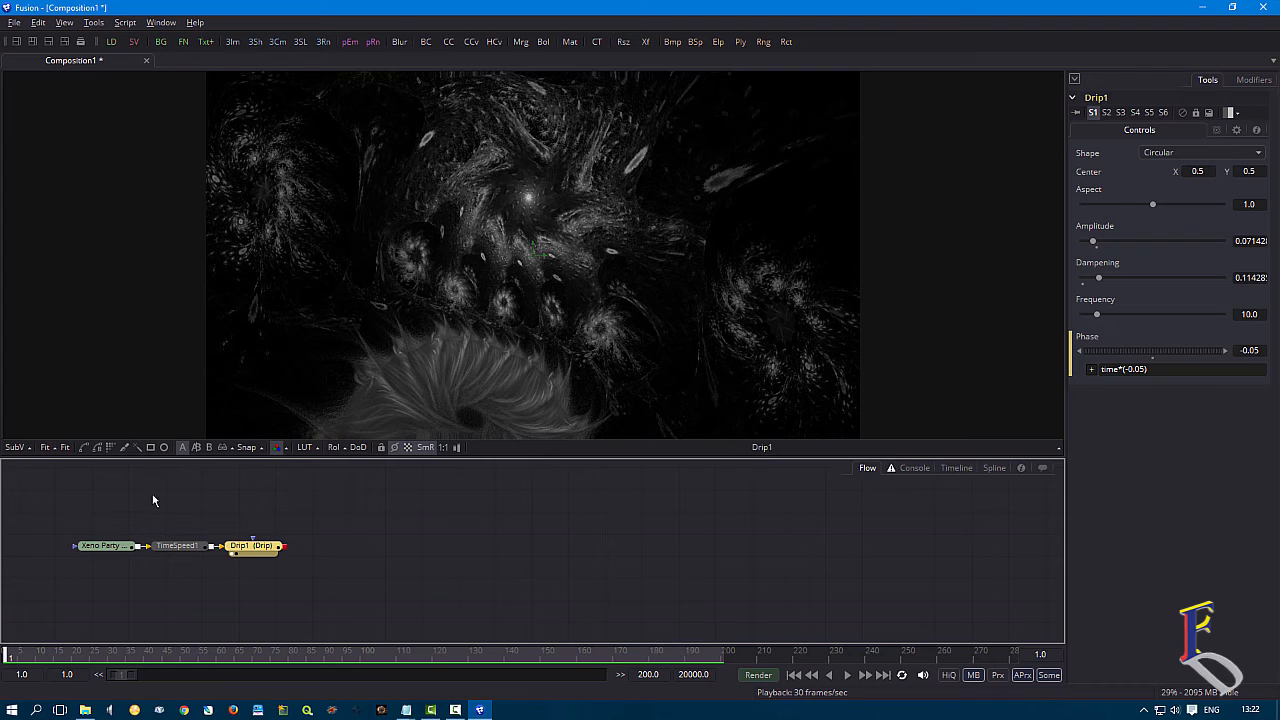
Set the render end to frame 13520 and add a Saver node after the Drip node.
drag(241, 659, 252, 657)
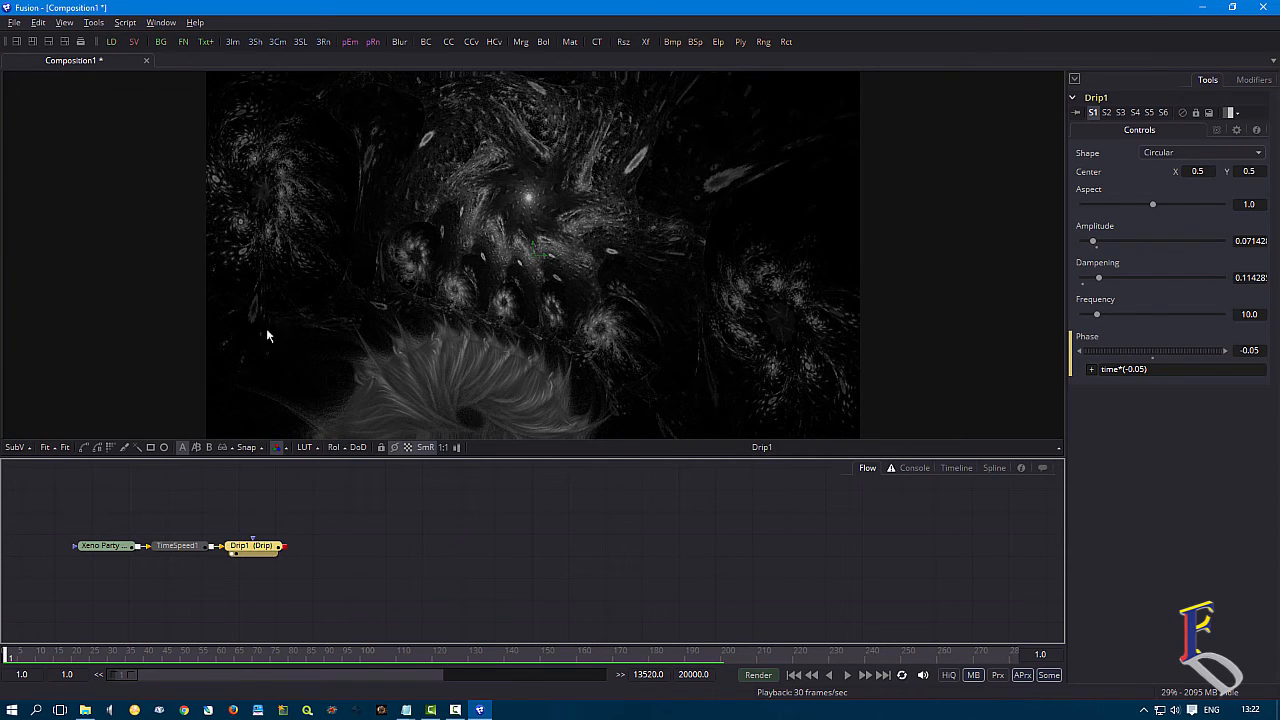
click(134, 43)
click(302, 546)
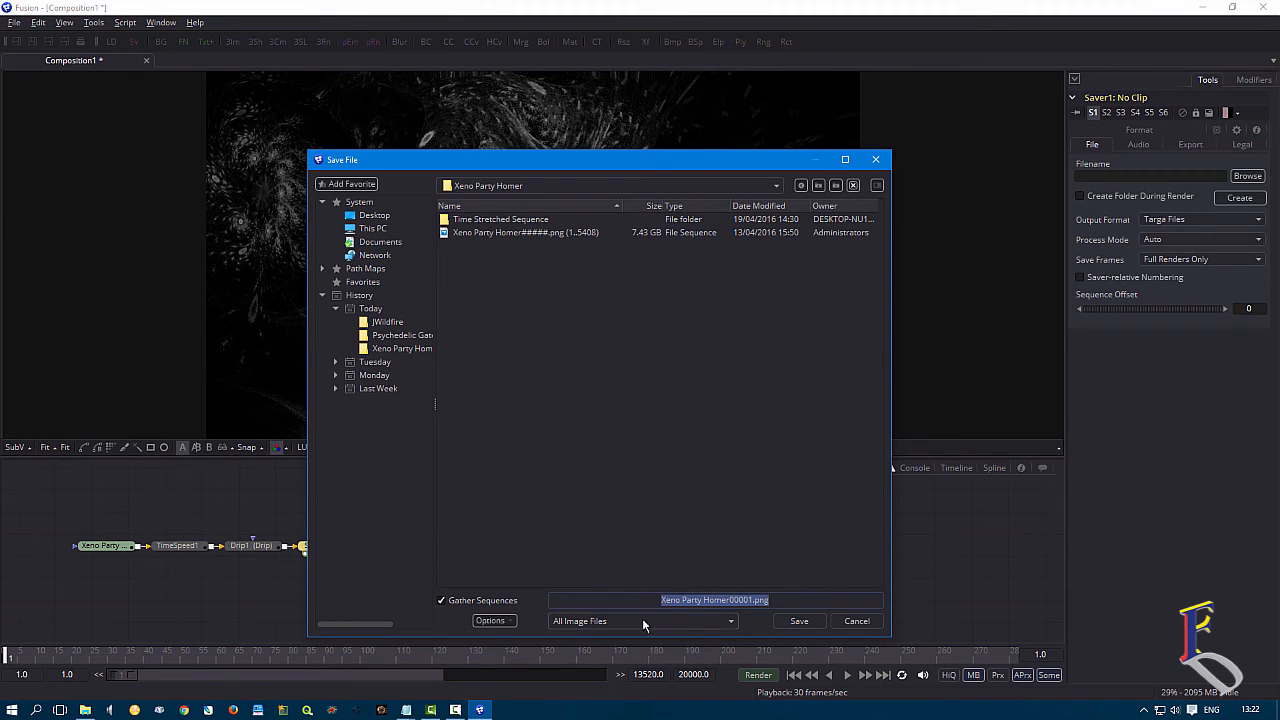
Set the Saver to write a QuickTime movie named Mumbo Jumbo Test.mp4 in the Xeno Party Homer folder.
click(680, 621)
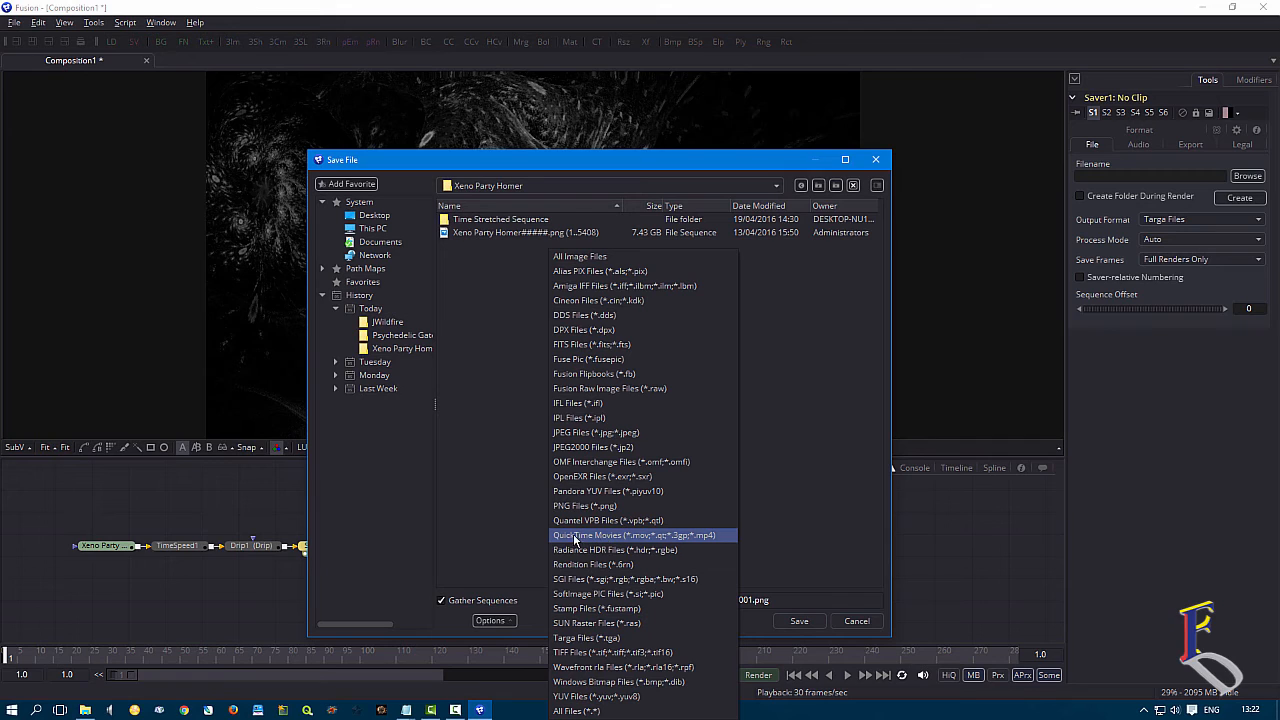
click(575, 536)
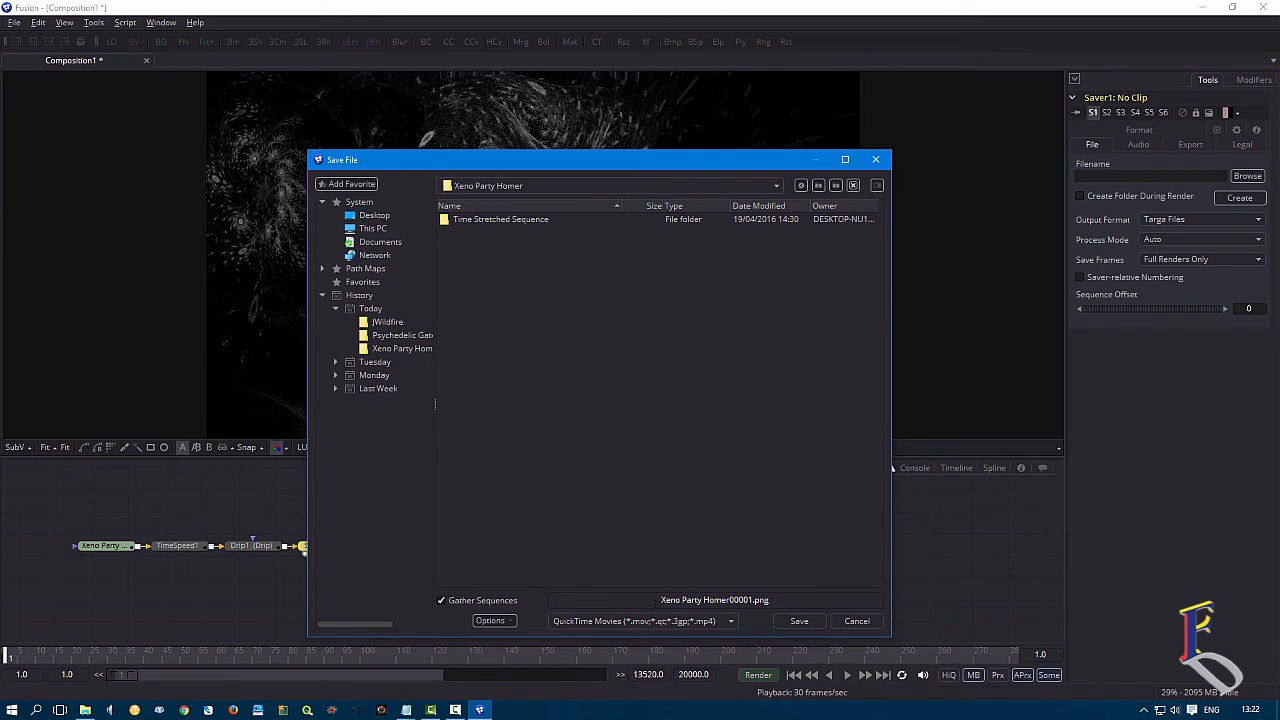
click(652, 597)
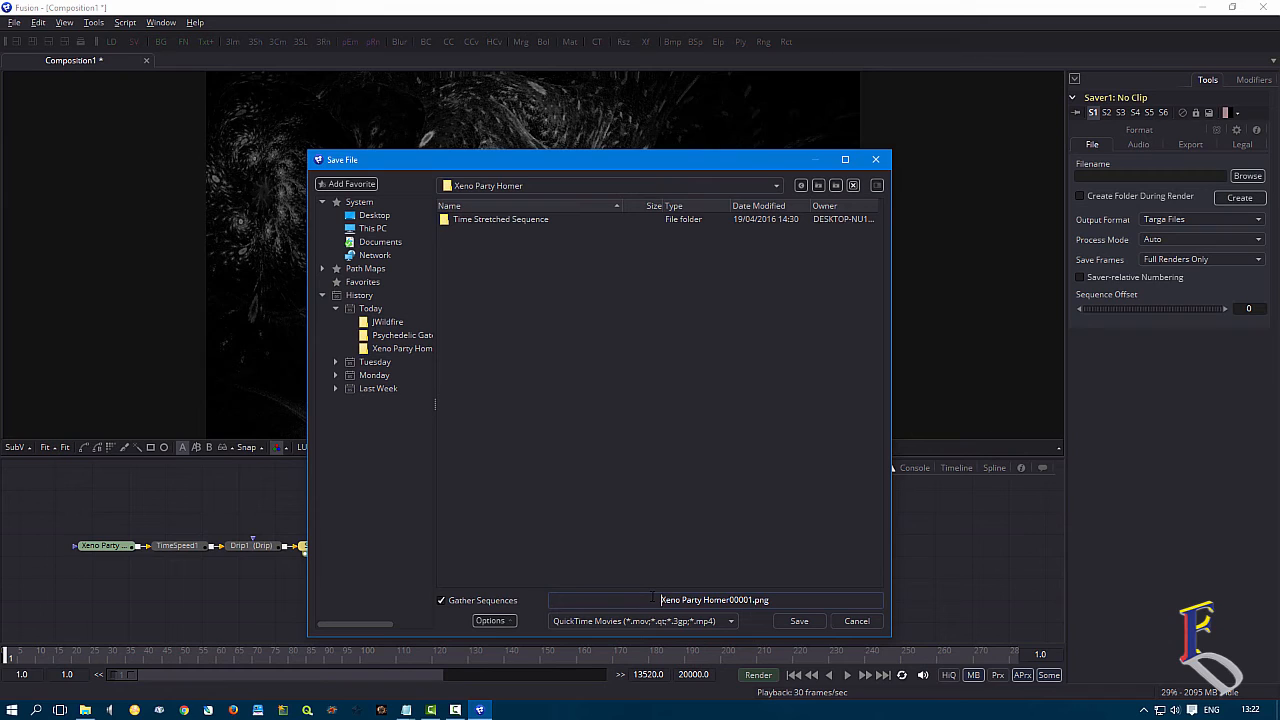
drag(652, 597, 790, 603)
text(Mumbo Jumbo Test.mp4)
click(812, 622)
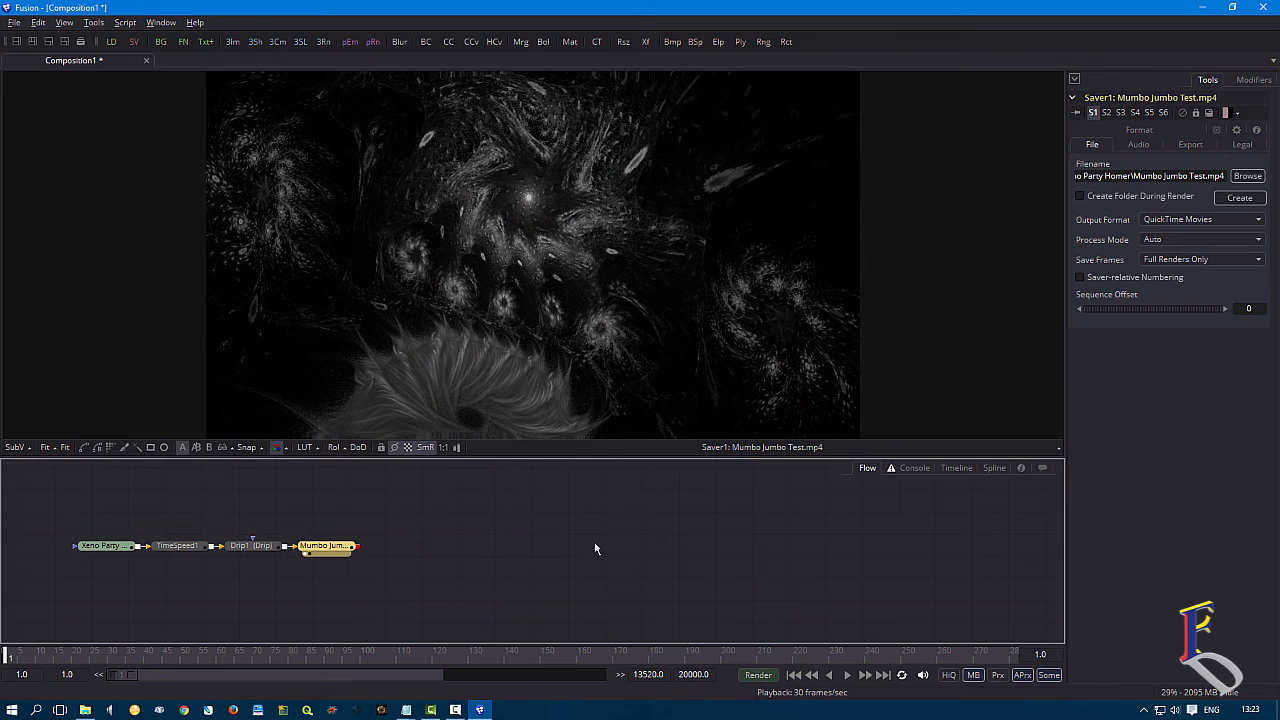
Review the Saver's output file settings and its compression, quality and frame rate settings.
click(1139, 130)
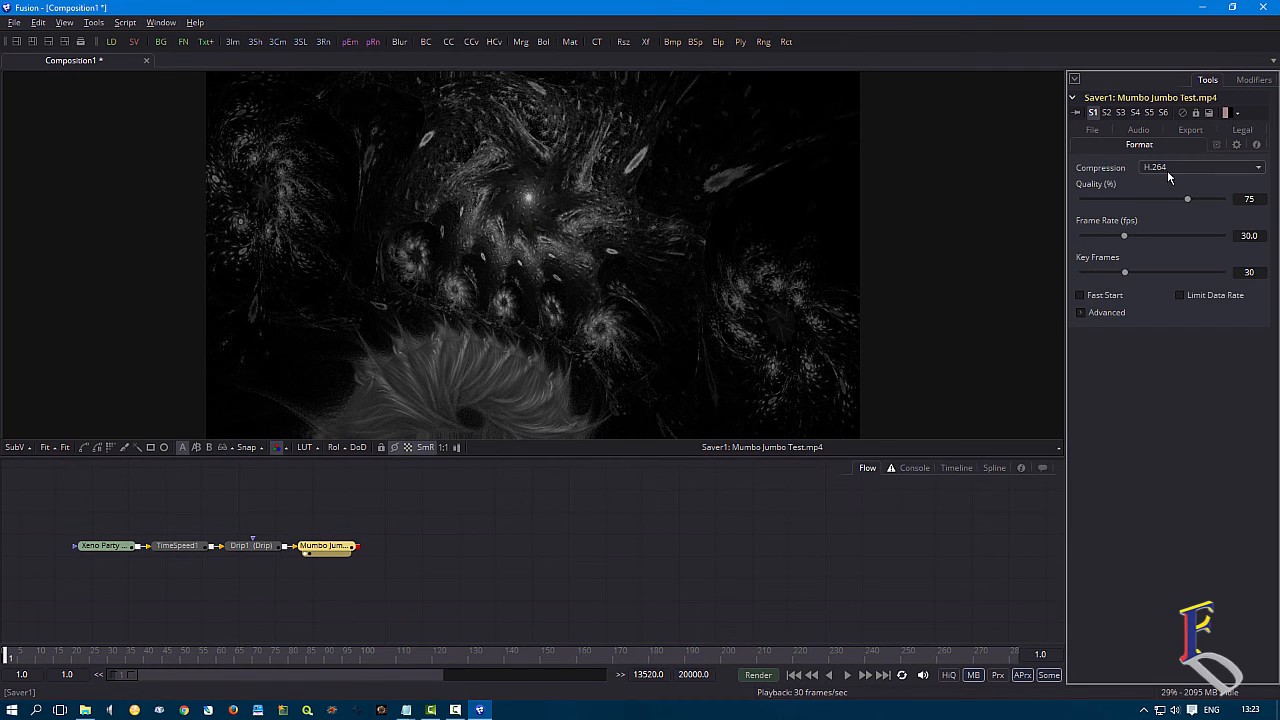
click(1092, 130)
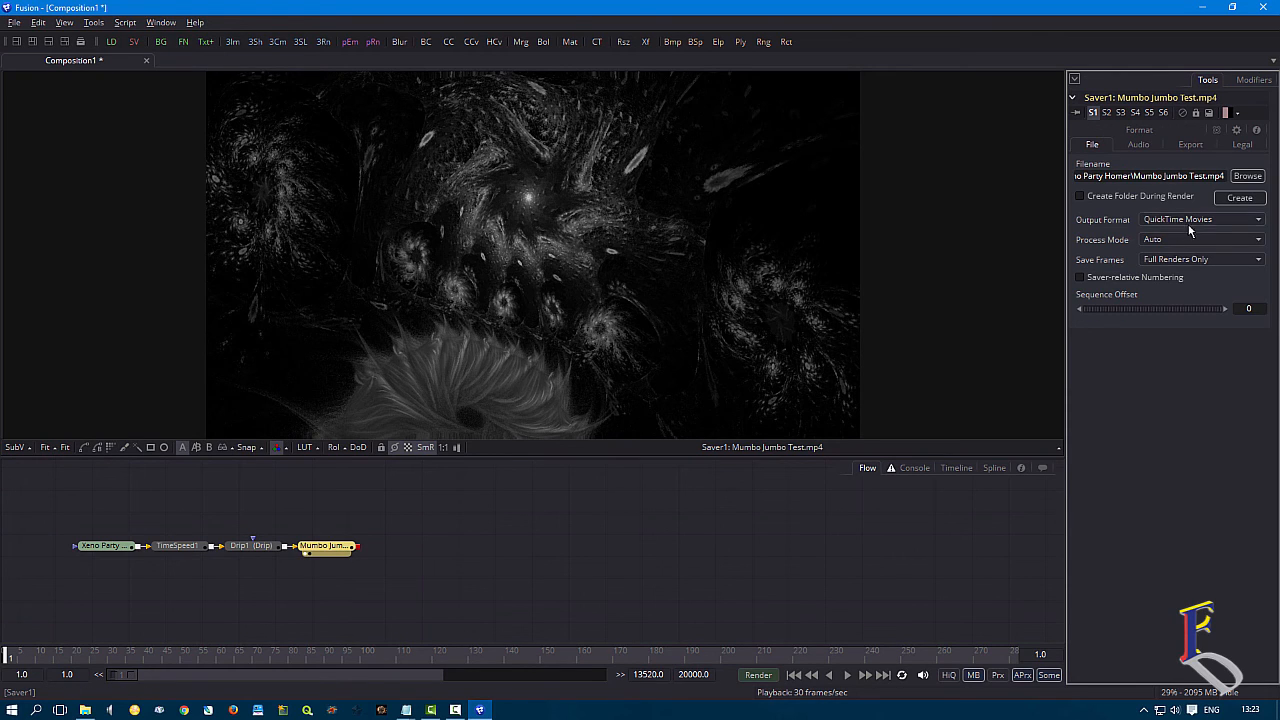
click(1150, 131)
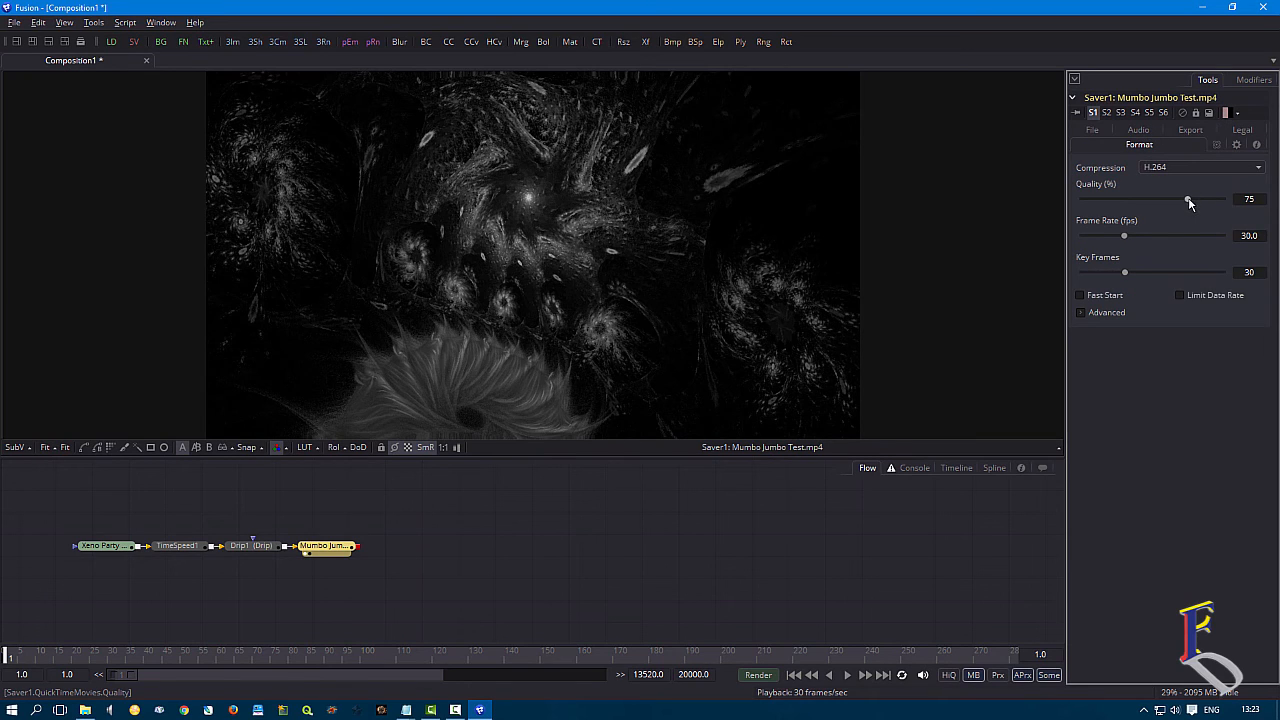
Attach 05-Mumbo Jumbo - Weird_ Sick_ Twisted.wav from the Psychedelic Gate Vol.2 (Disc 2) folder as the Saver's sound file.
click(1140, 131)
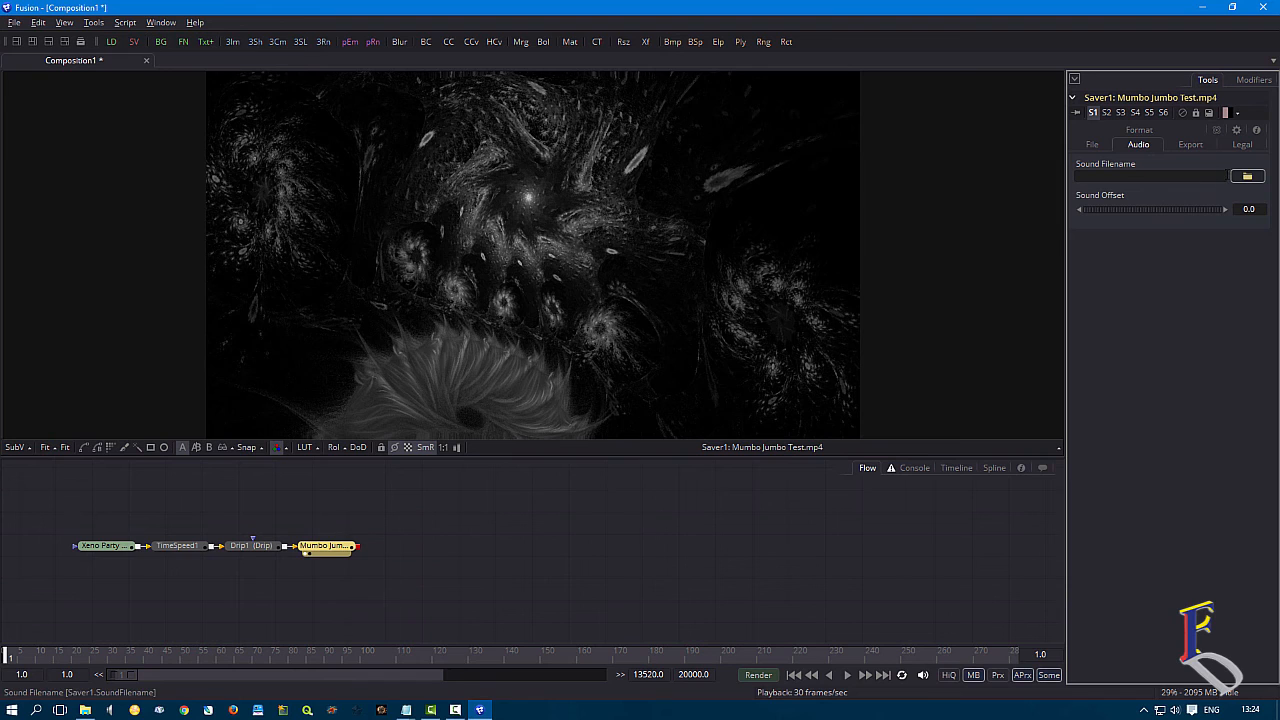
click(1247, 176)
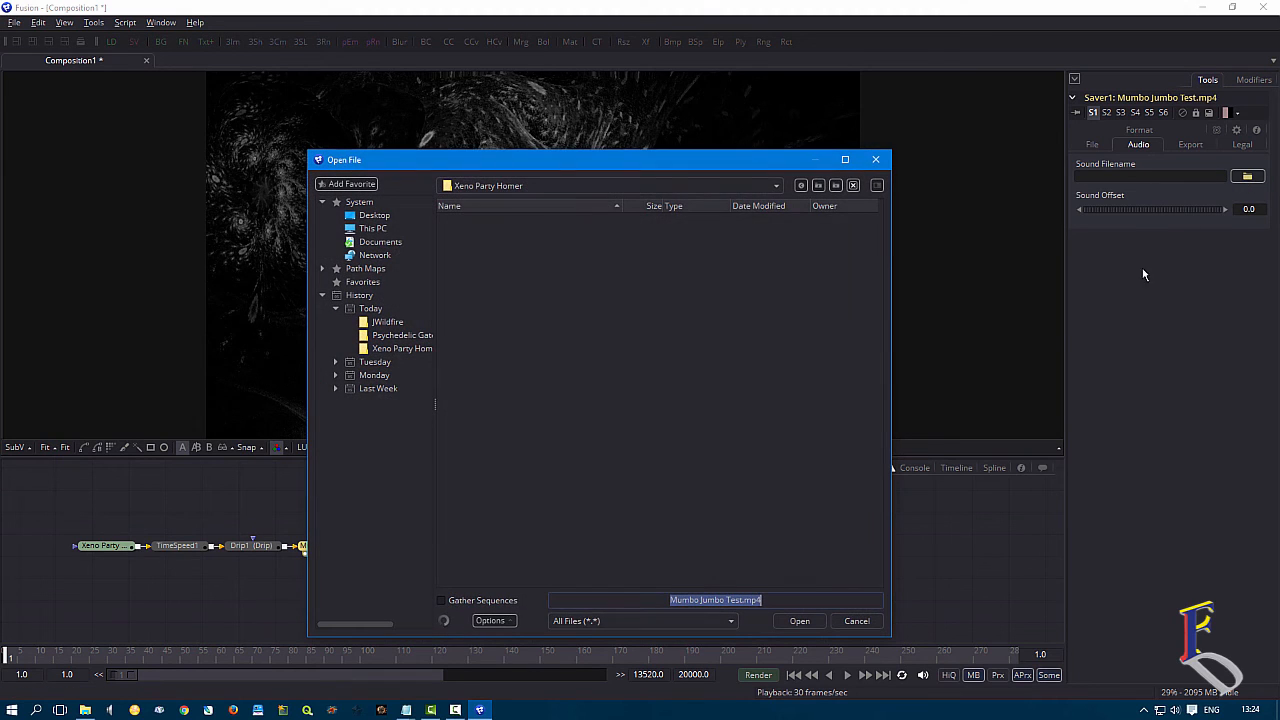
click(368, 337)
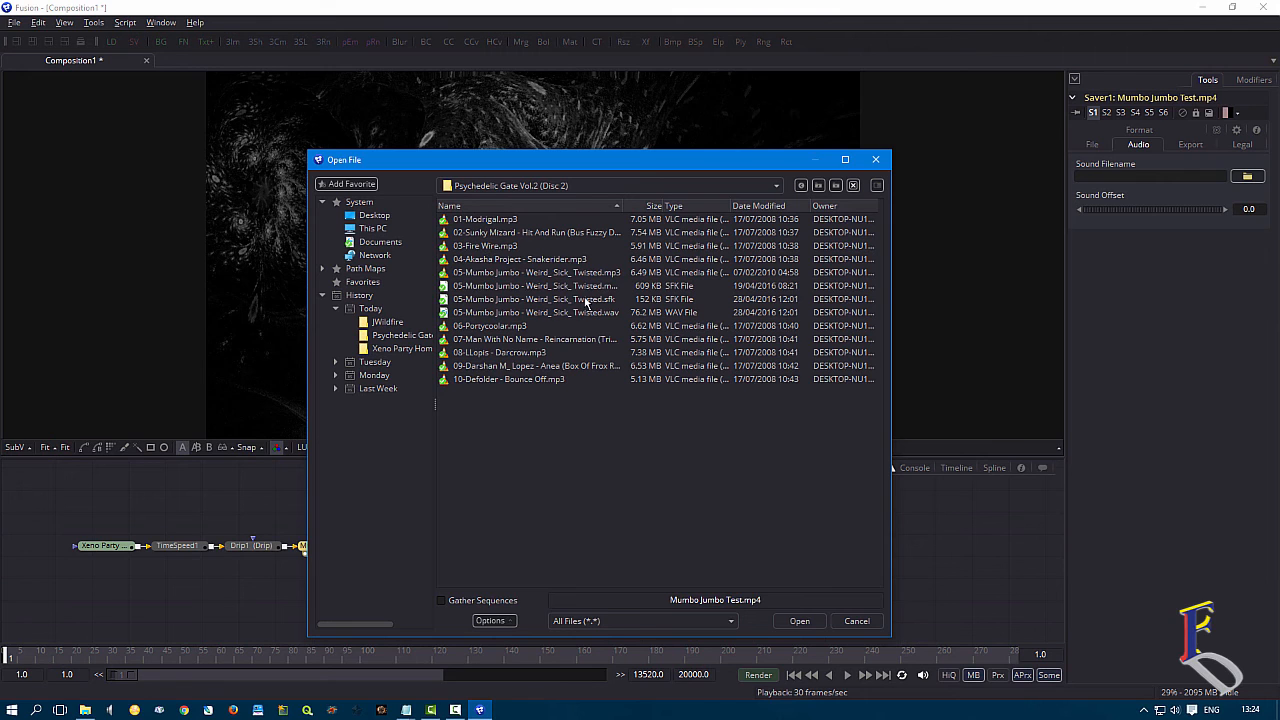
click(540, 314)
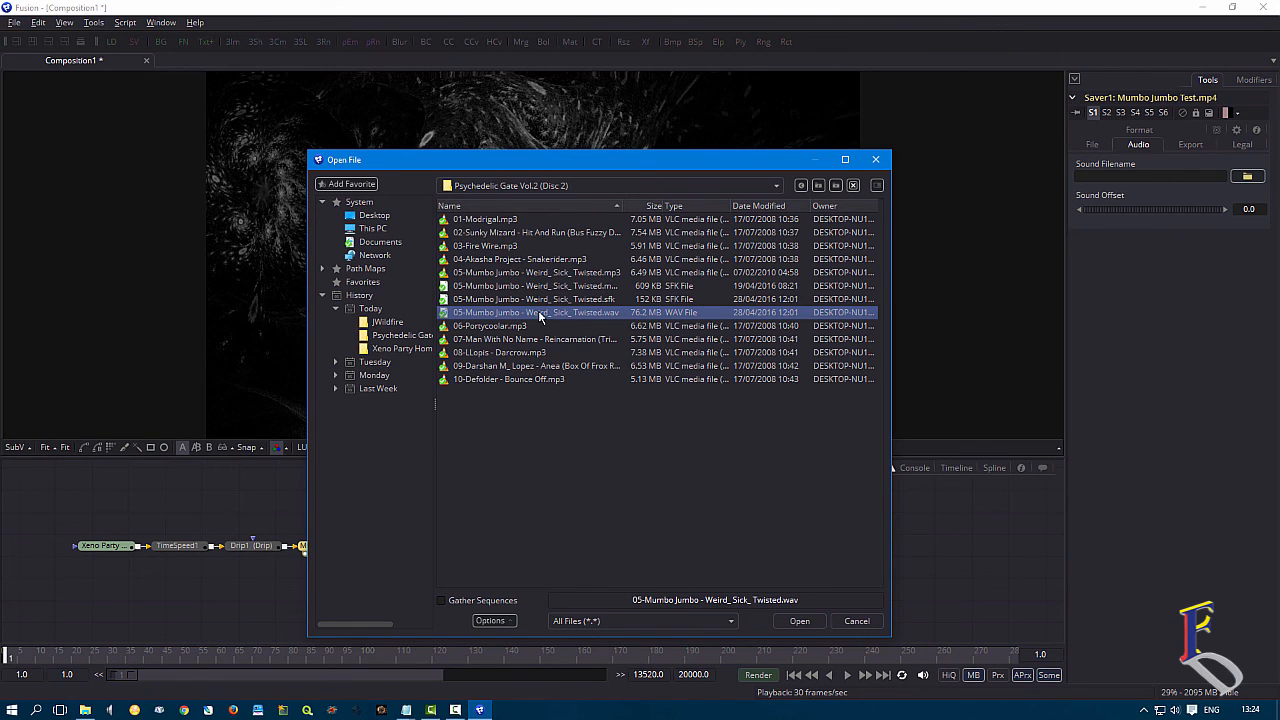
click(800, 621)
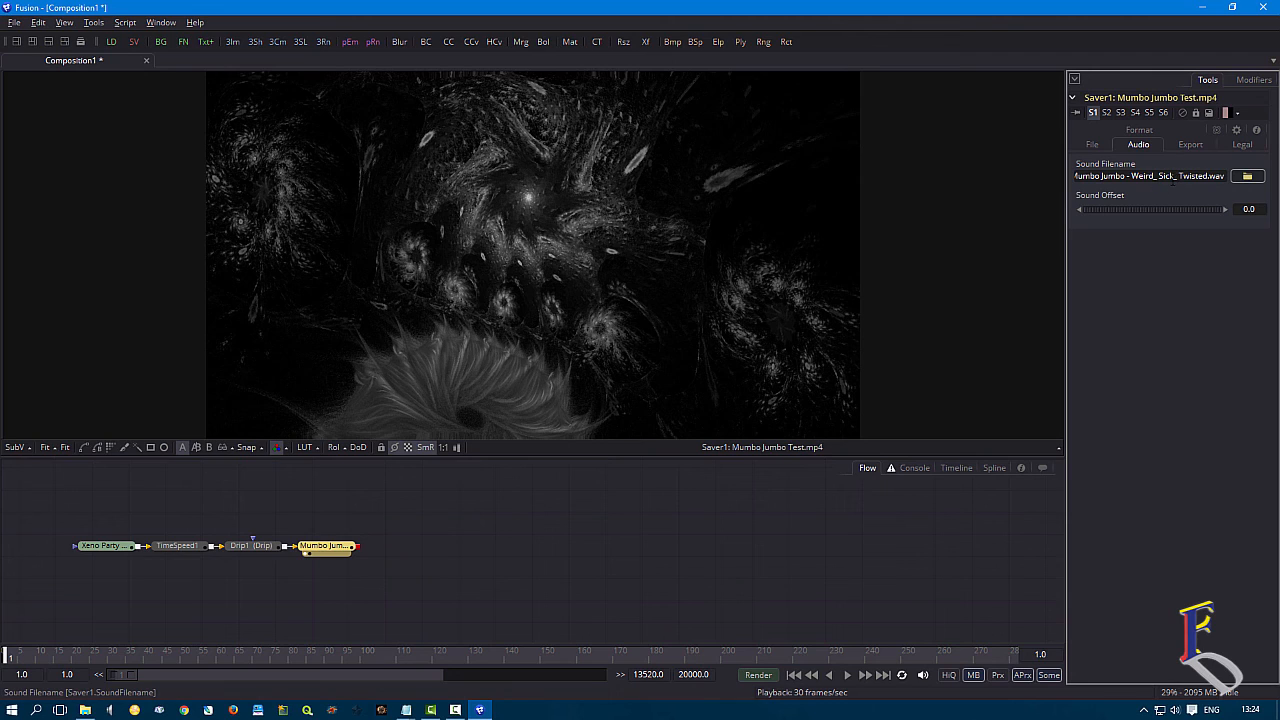
Set both the render end and the global end of the composition to frame 300.
click(1136, 131)
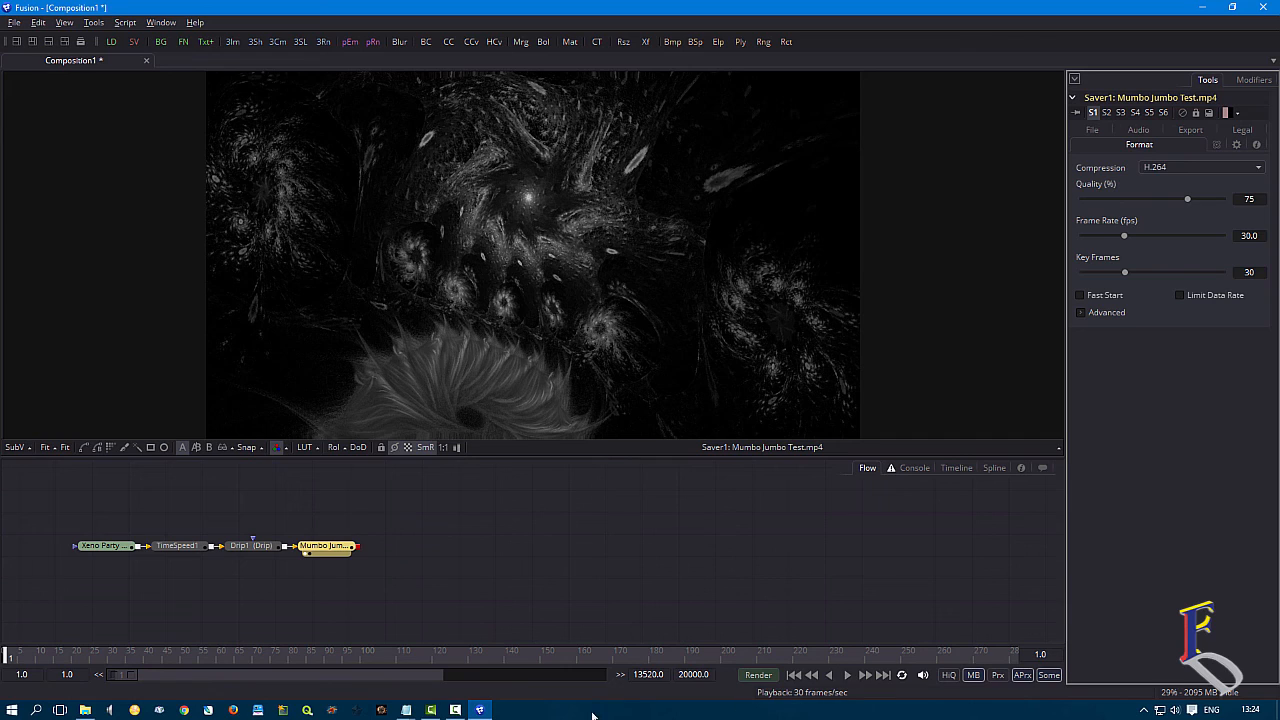
click(648, 674)
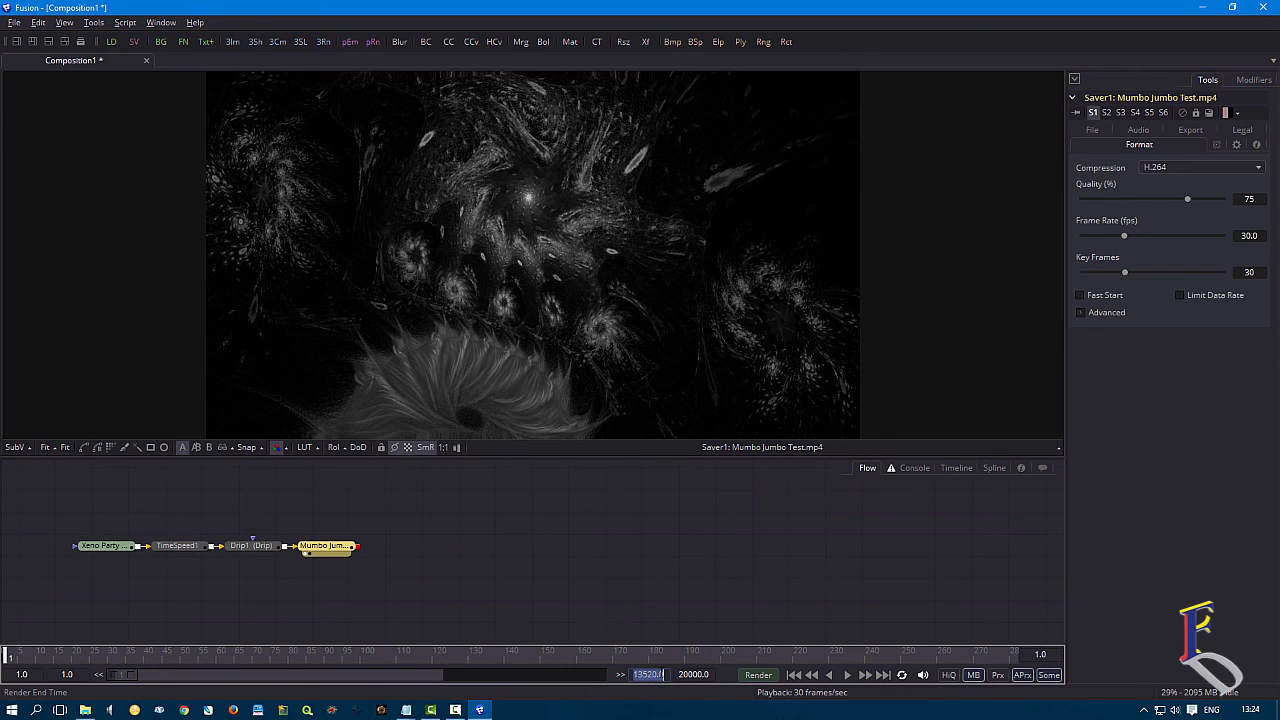
text(300)
key(Return)
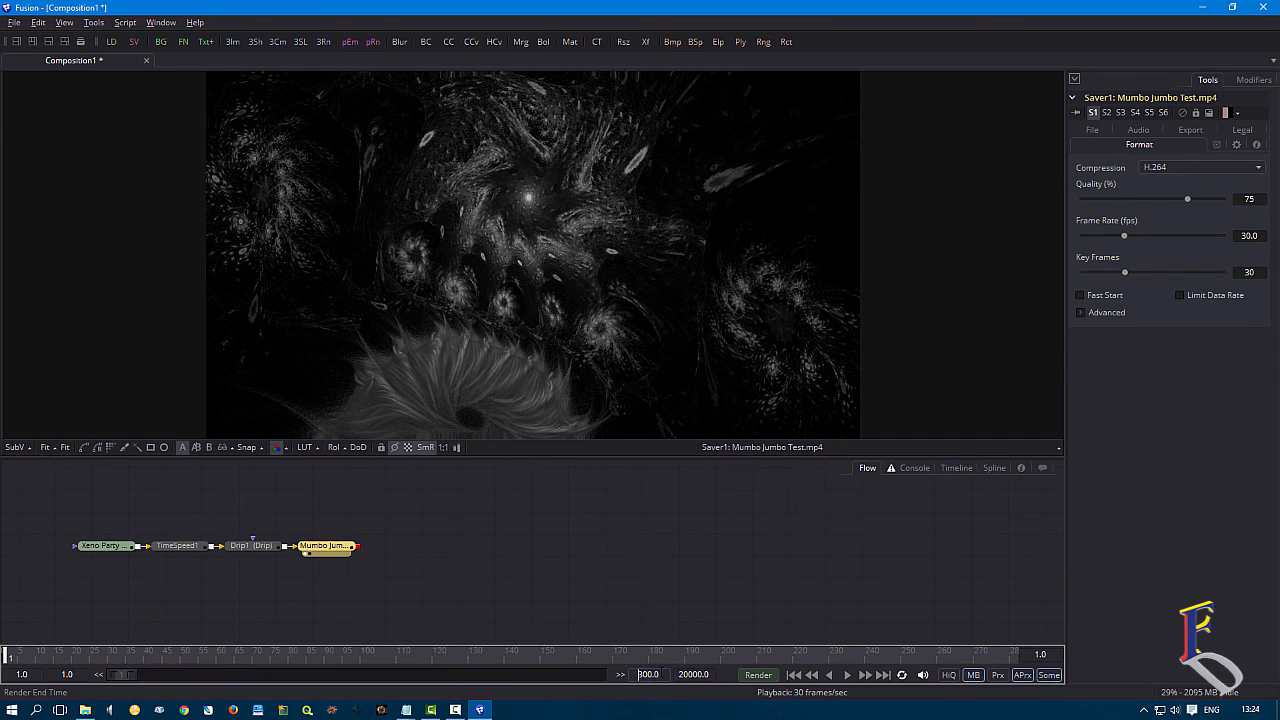
click(847, 675)
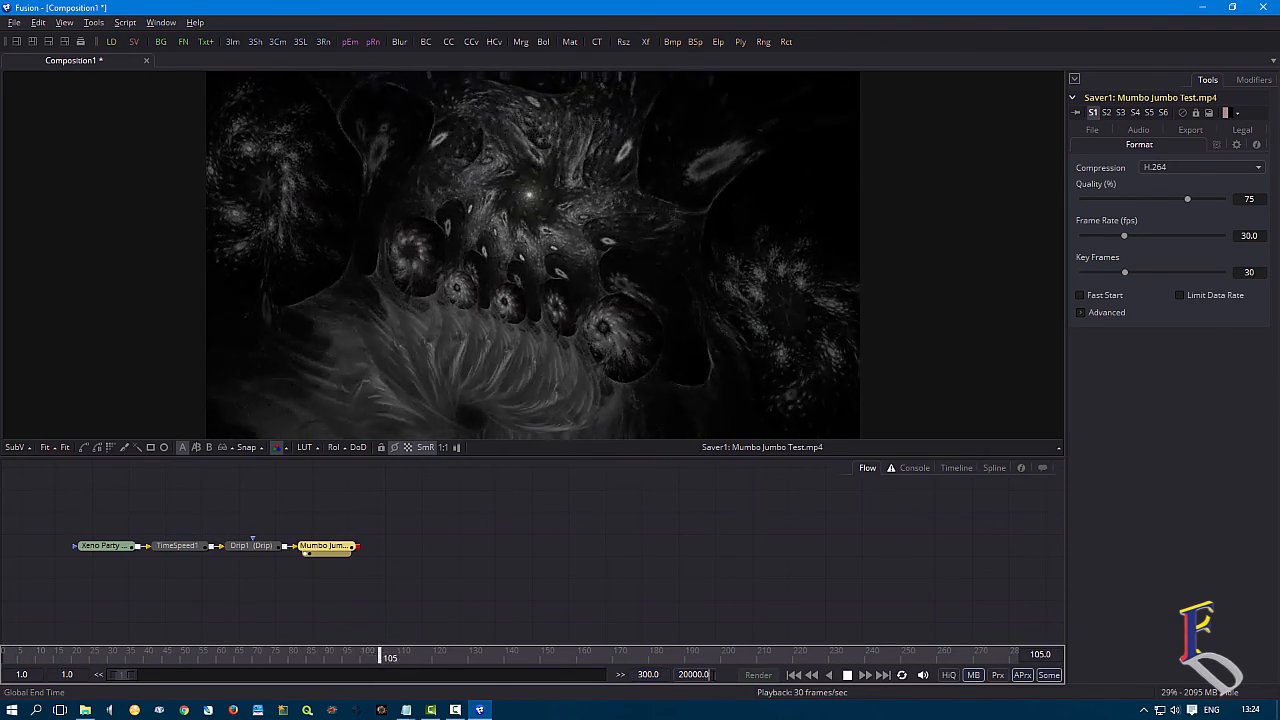
click(712, 676)
text(300)
key(Return)
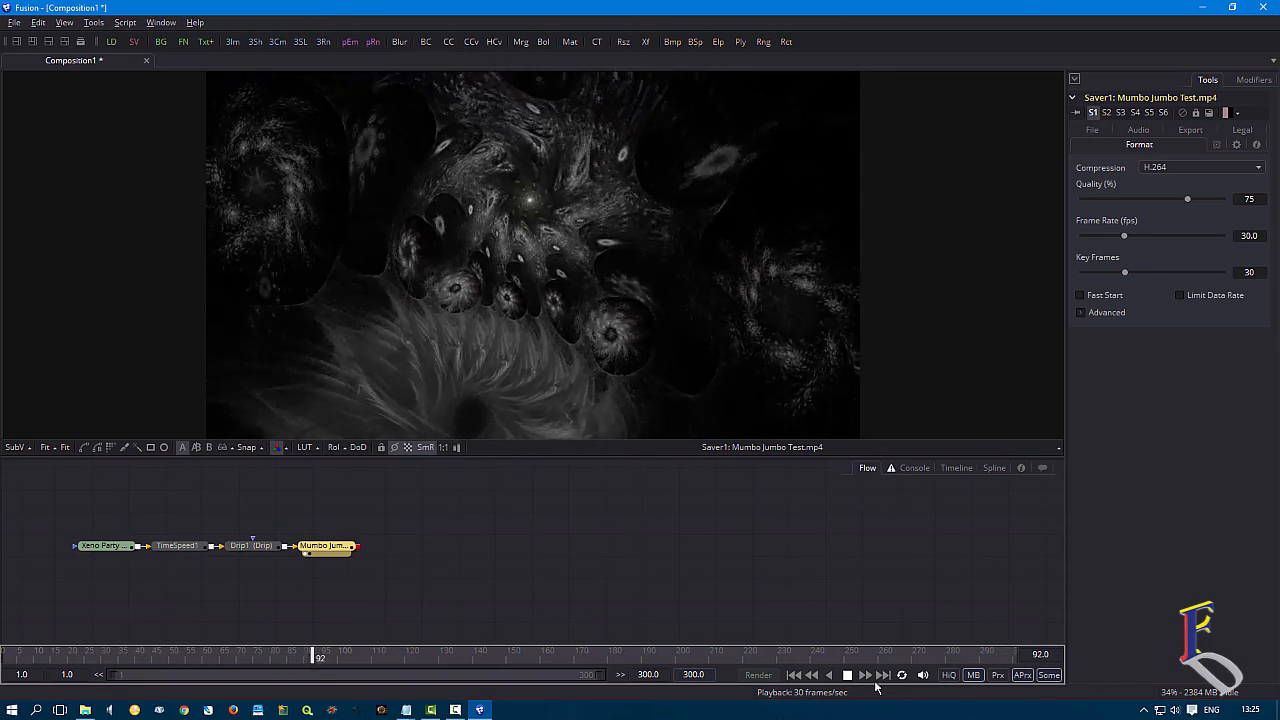
Select the Drip node and preview the ripple animation, stopping playback at frame 125.
click(262, 552)
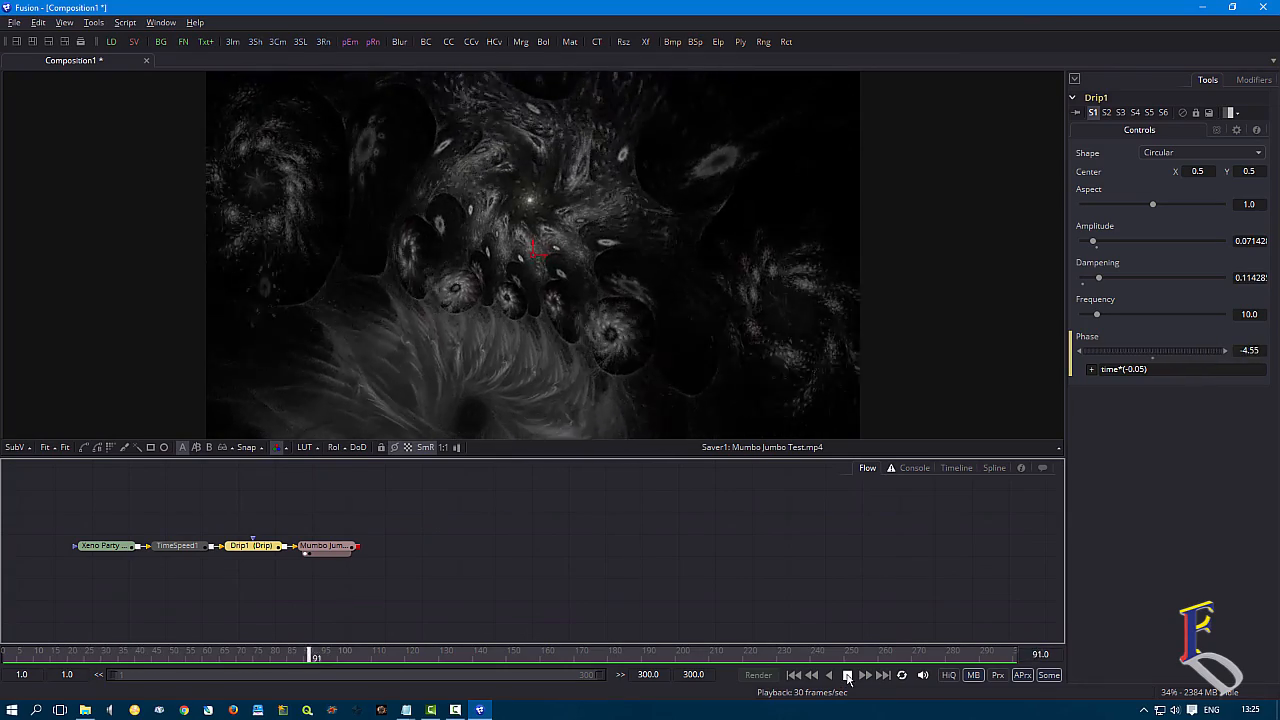
click(848, 677)
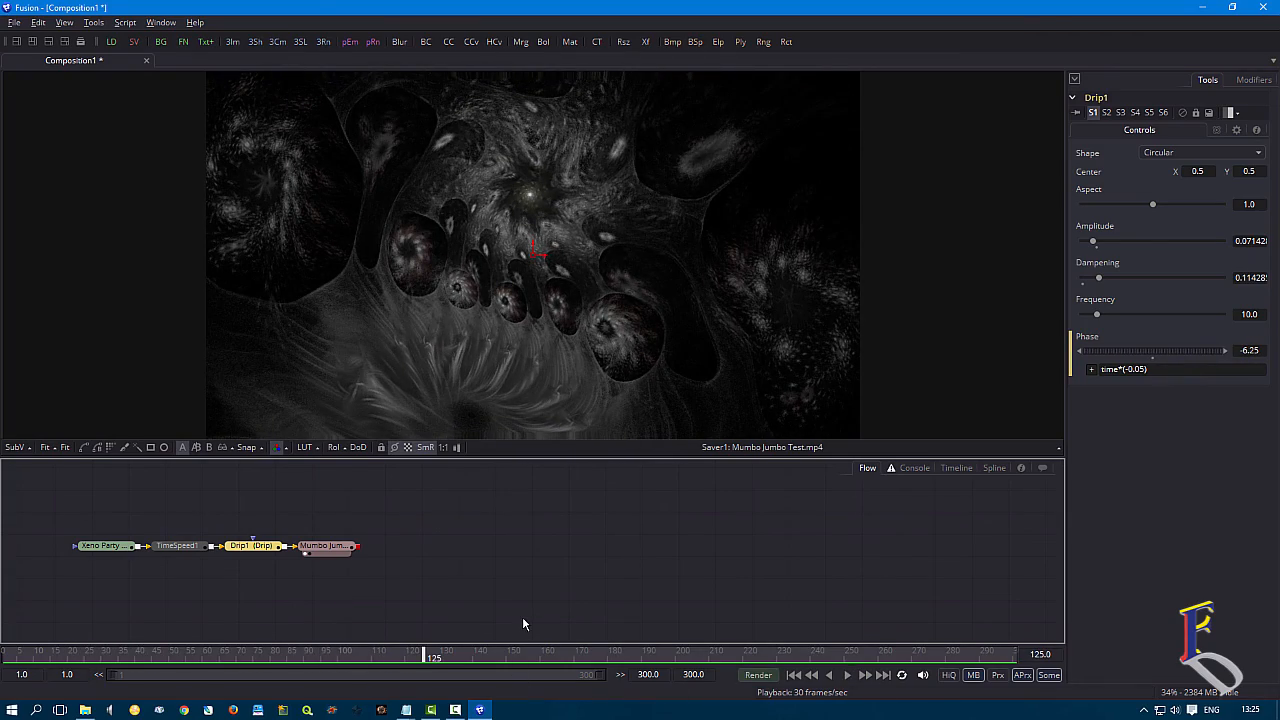